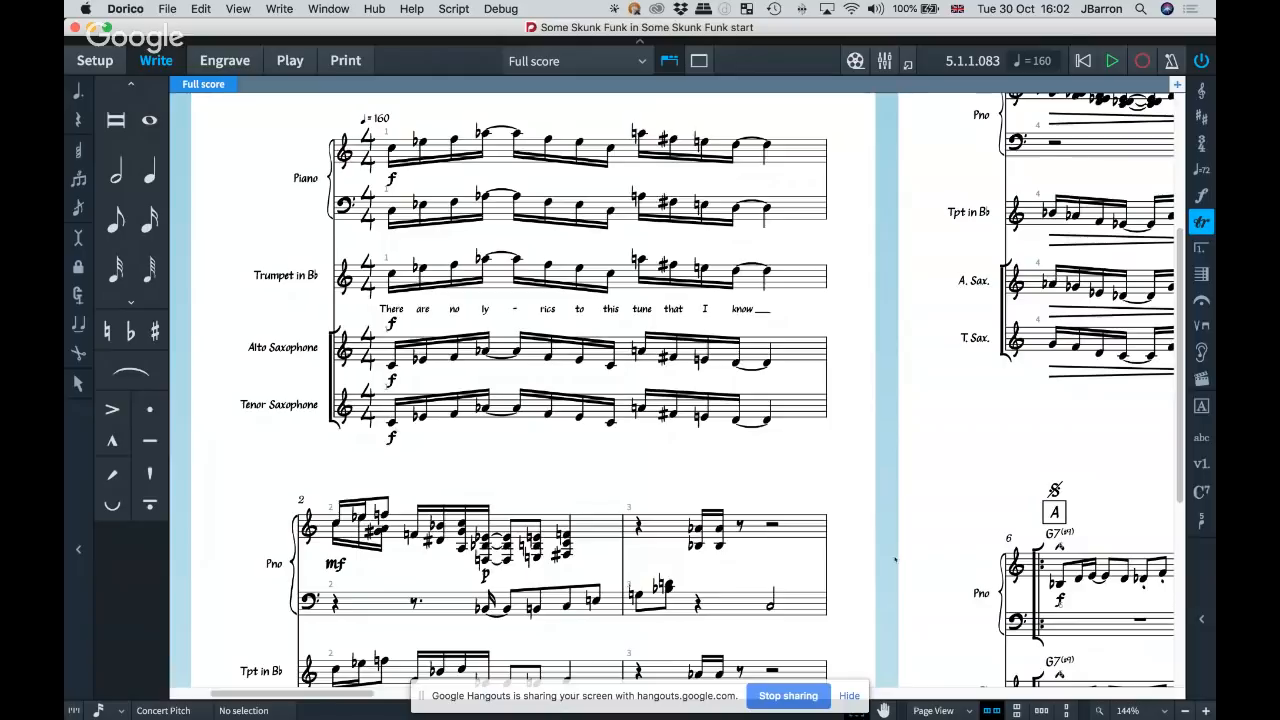
Hide the screen-sharing notice covering the lower part of the score.
click(848, 695)
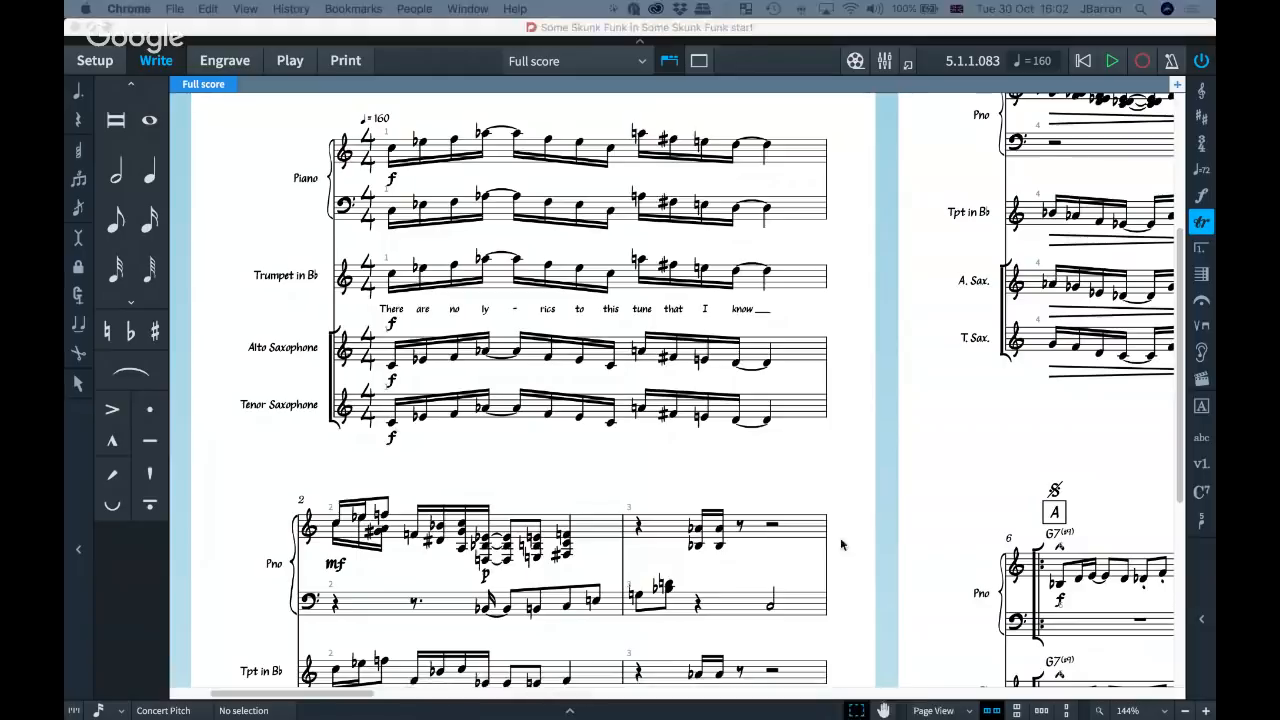
click(844, 486)
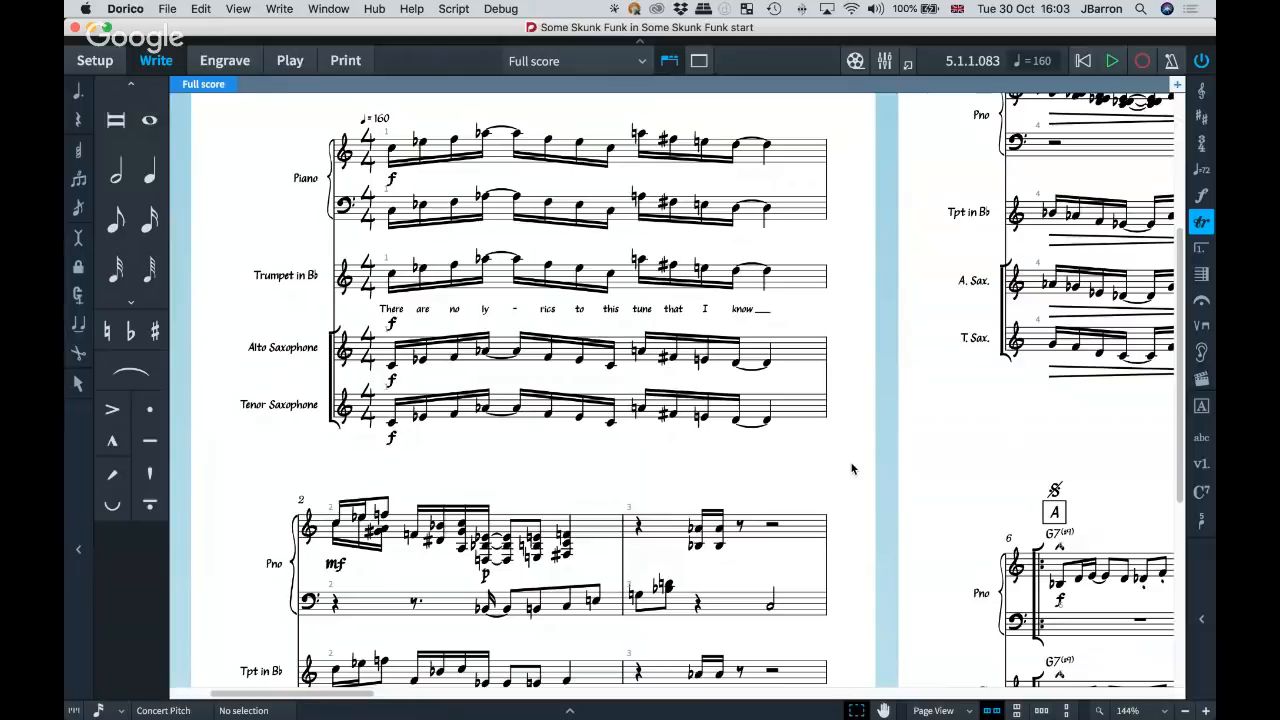
Look over the first pages of the Some Skunk Funk full score, both in overview and close up.
scroll(881, 449, right, 5)
scroll(881, 450, up, 2)
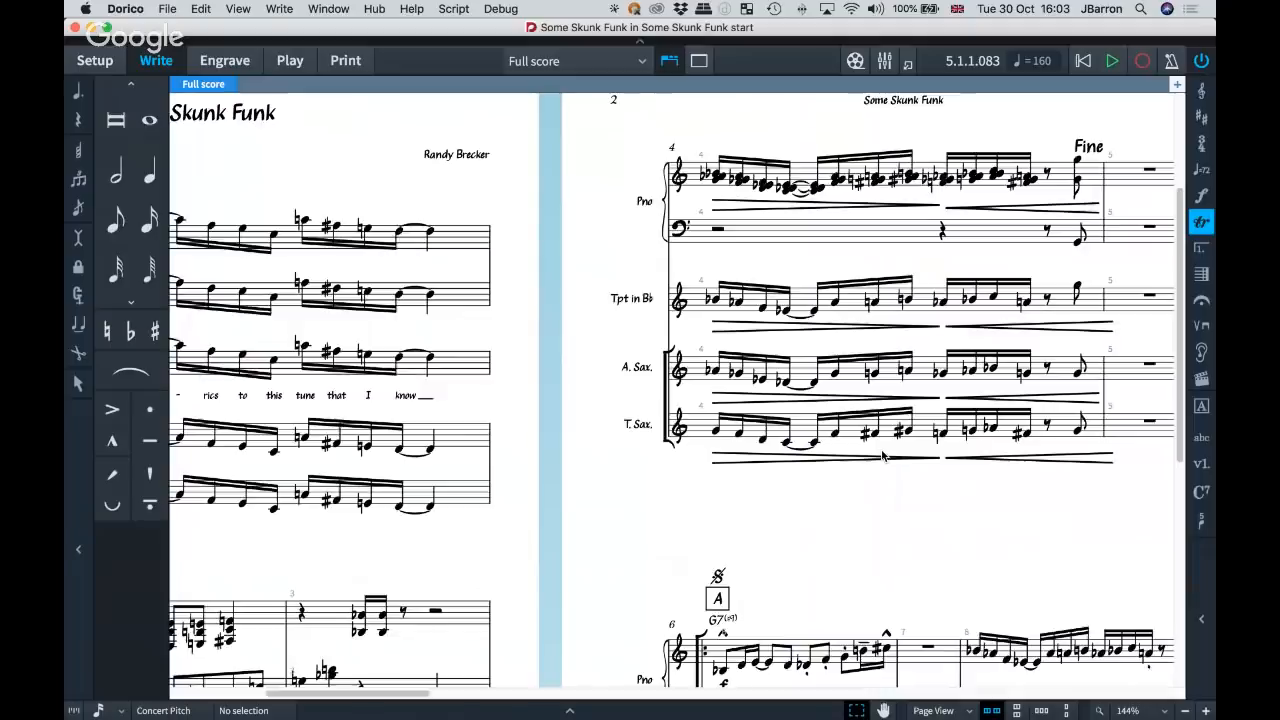
scroll(881, 455, right, 3)
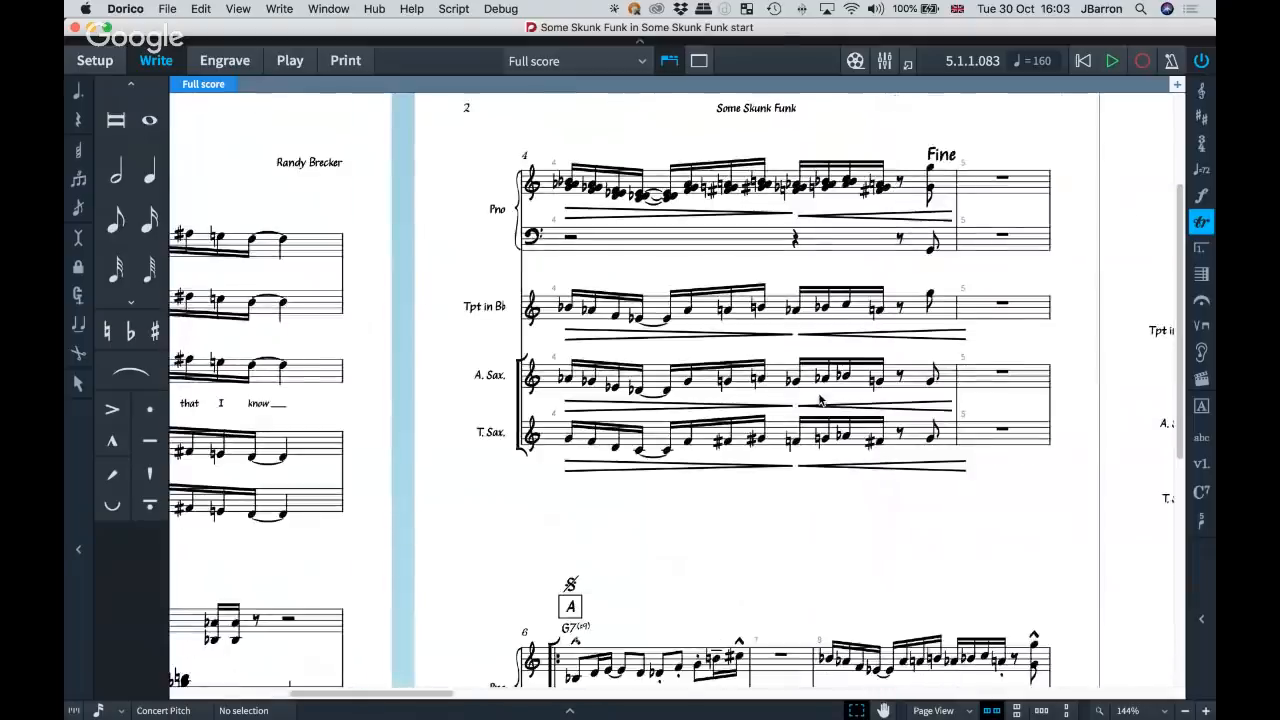
scroll(810, 390, right, 3)
scroll(728, 364, up, 5)
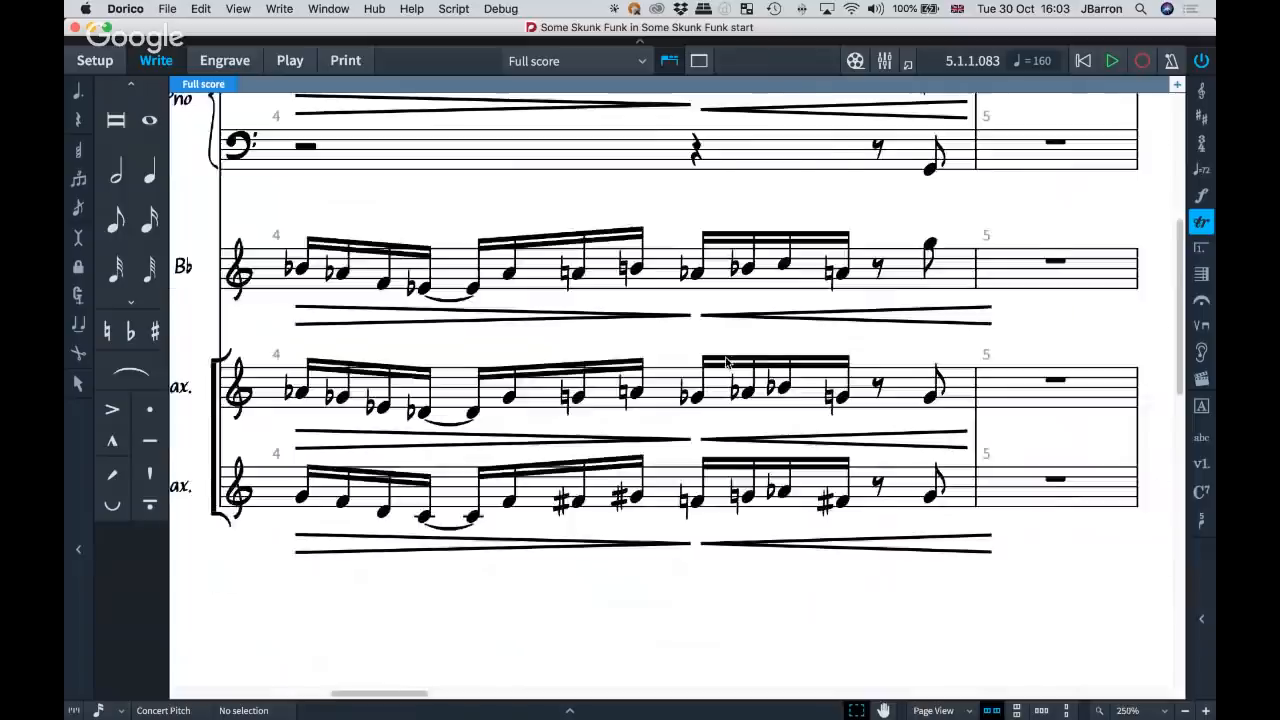
scroll(728, 364, down, 10)
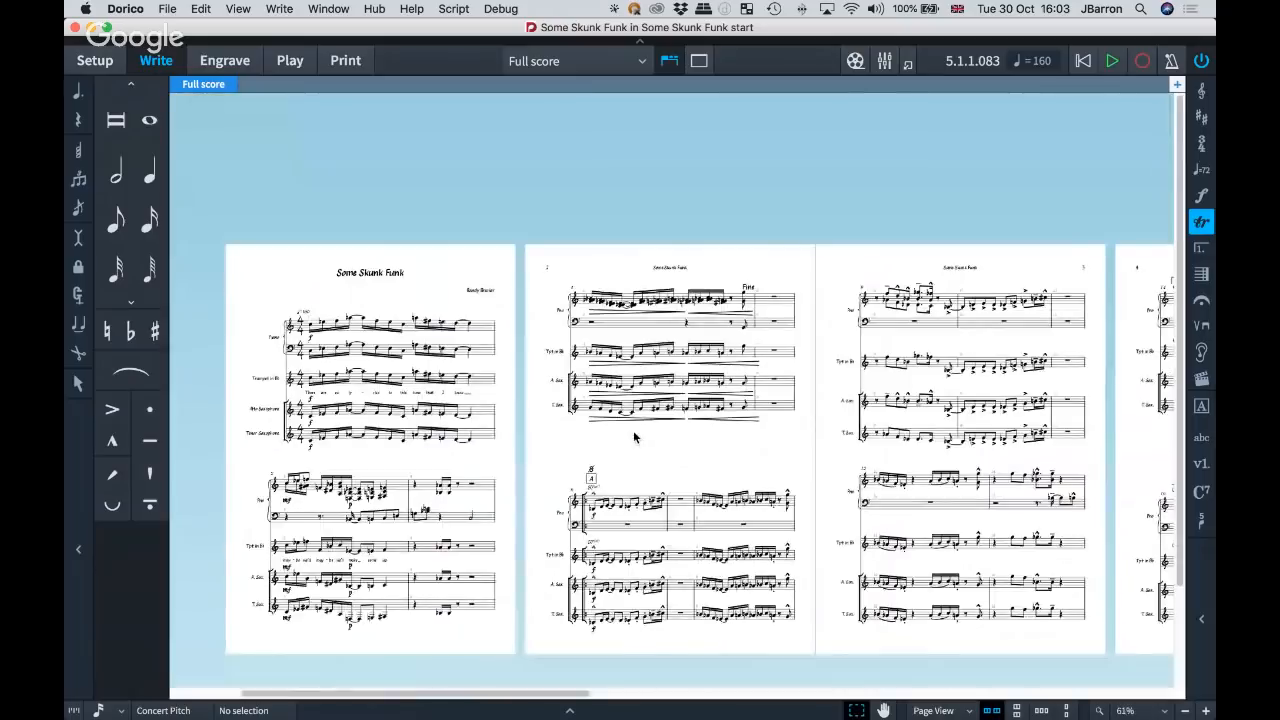
scroll(633, 437, up, 10)
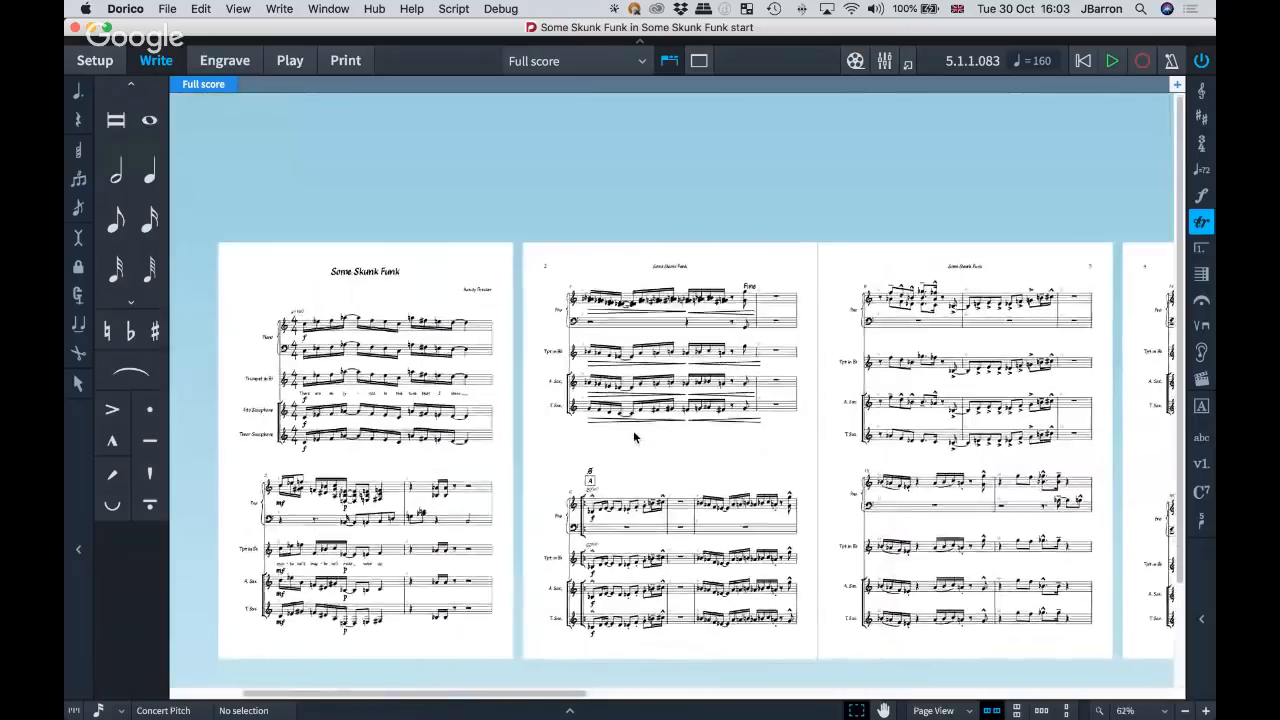
scroll(633, 437, left, 5)
scroll(633, 437, down, 2)
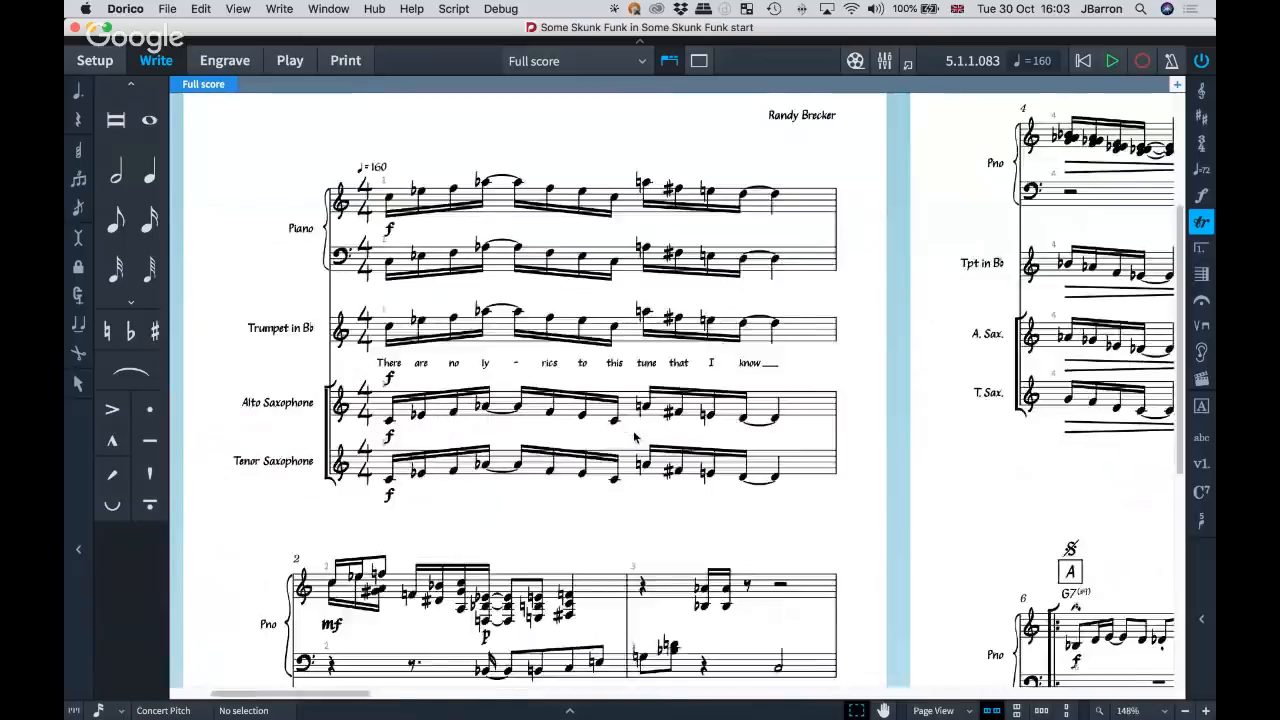
scroll(634, 437, up, 10)
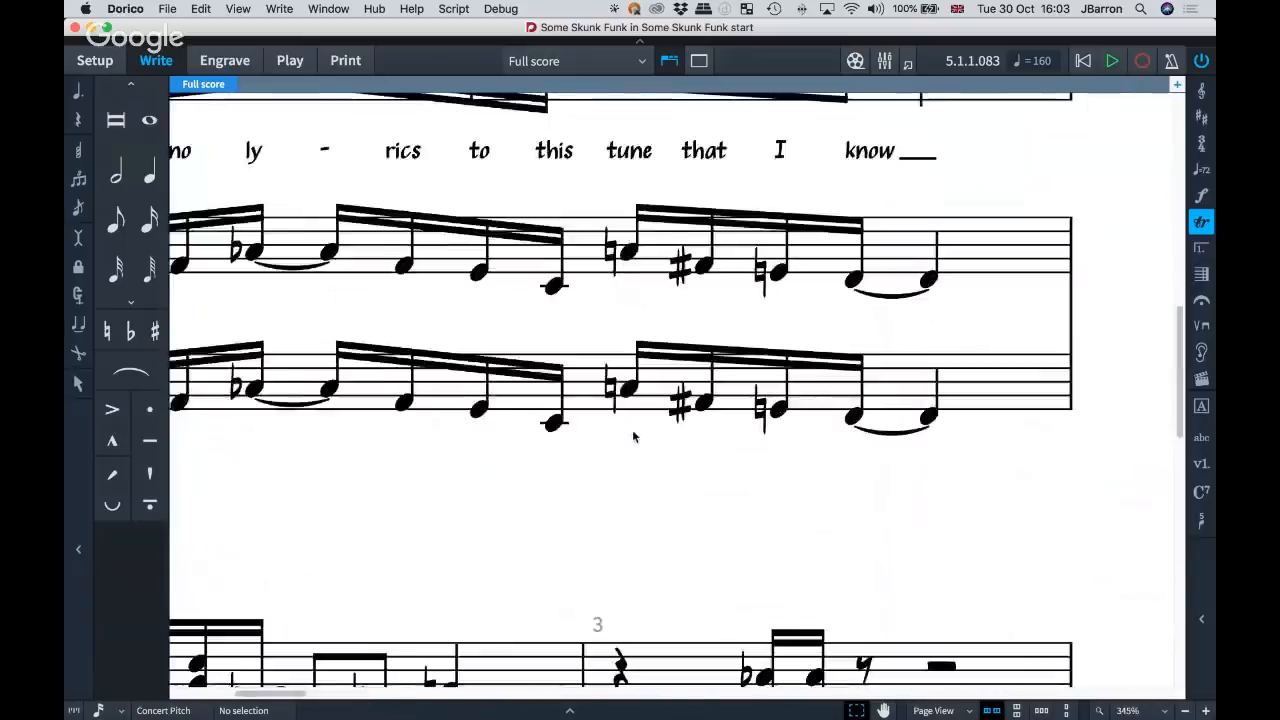
scroll(634, 437, down, 14)
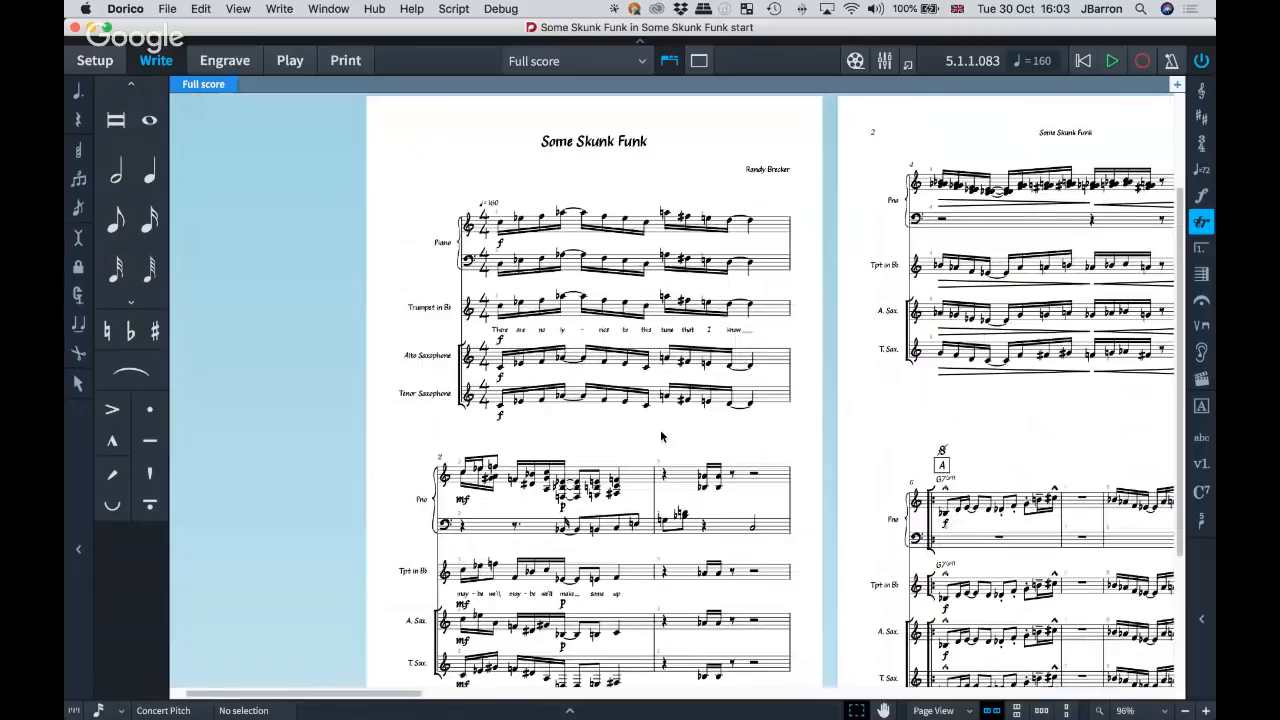
scroll(661, 436, right, 3)
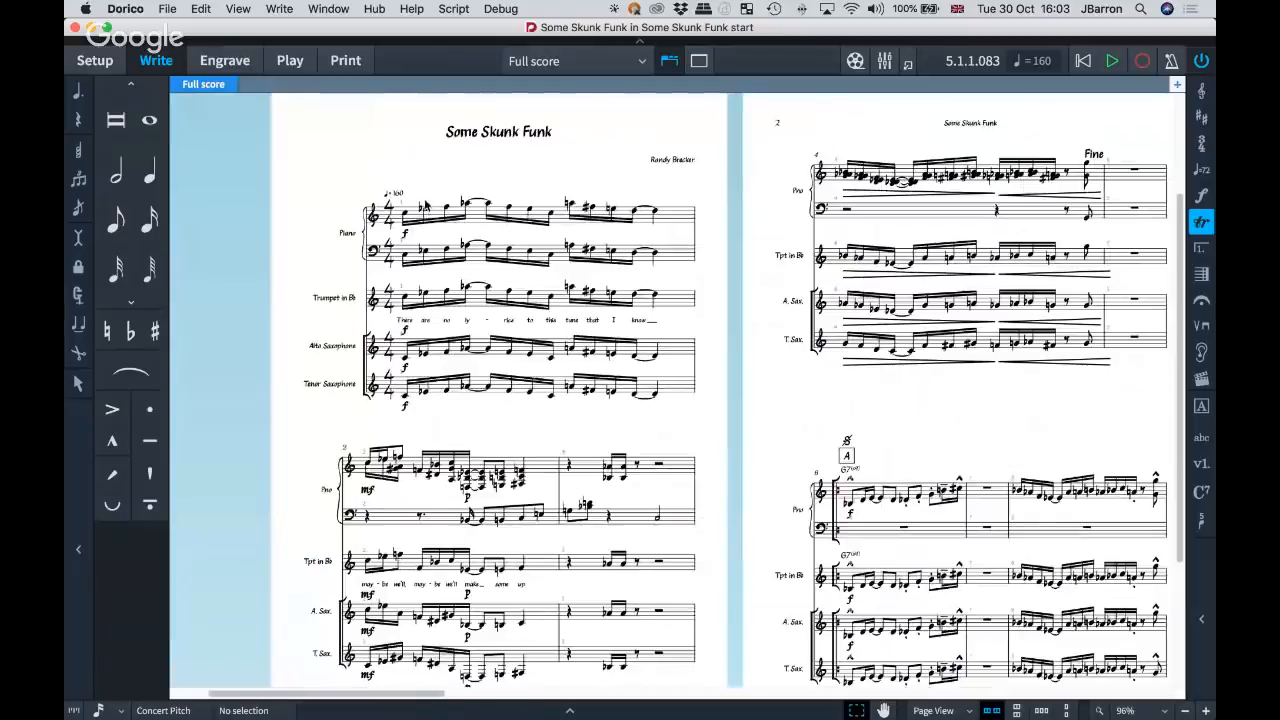
Select the metronome mark at bar 1, view its tempo properties, and hide them again.
scroll(400, 199, up, 2)
scroll(399, 199, up, 3)
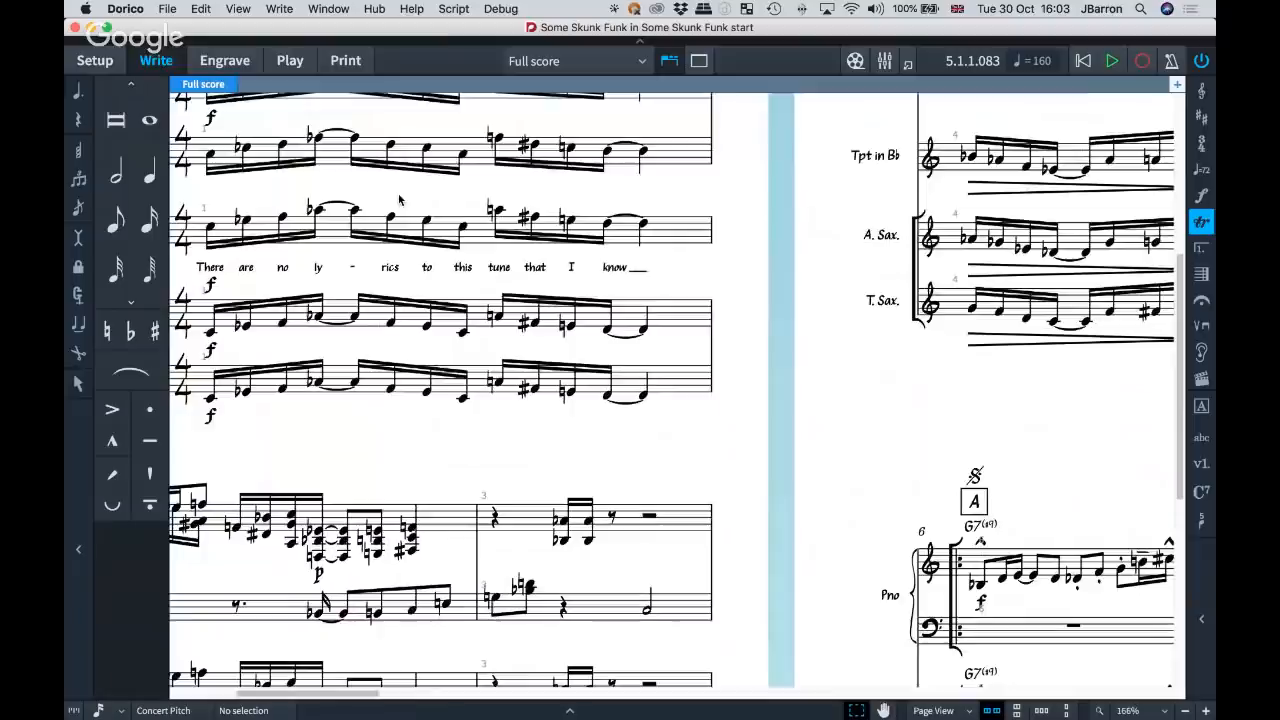
click(351, 224)
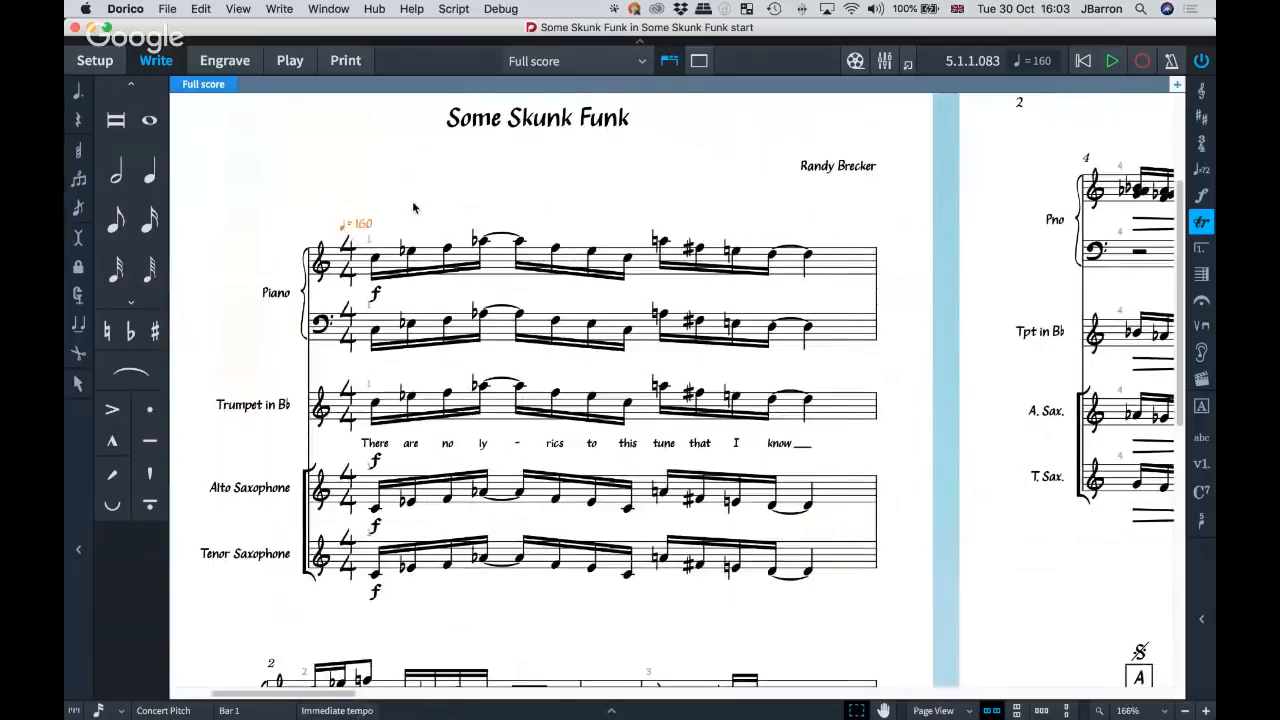
scroll(353, 205, up, 3)
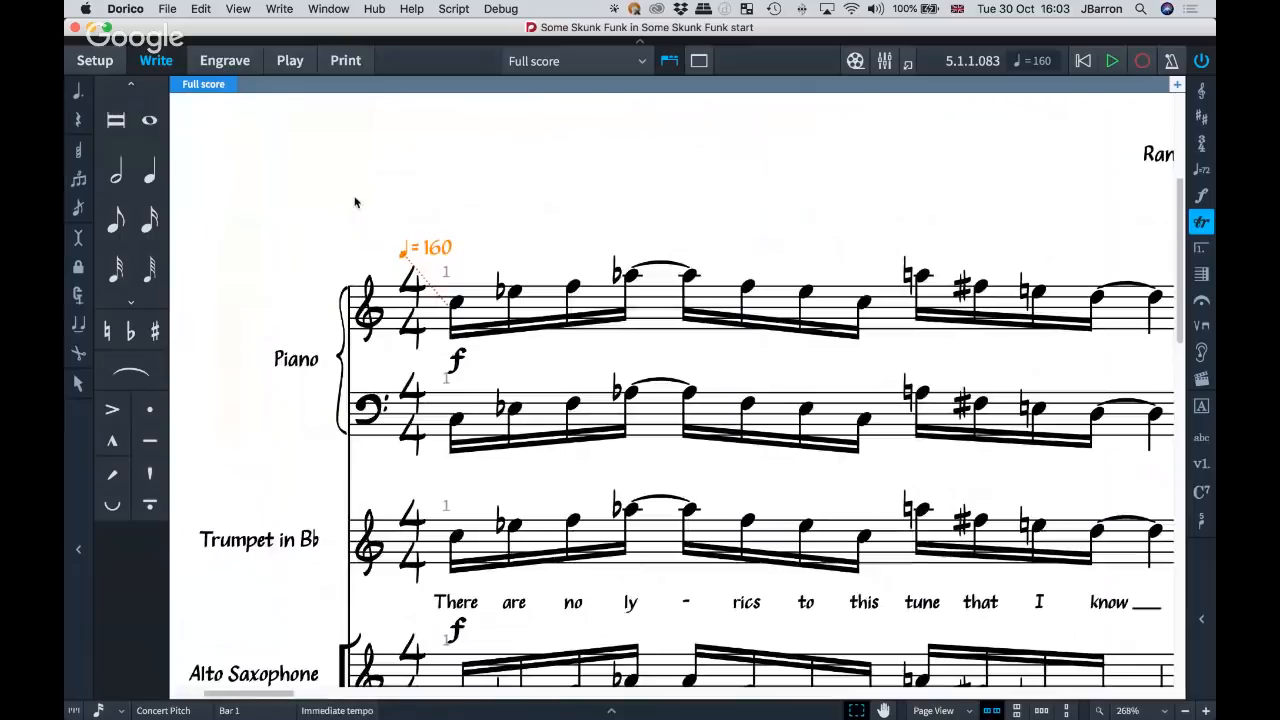
key(super+8)
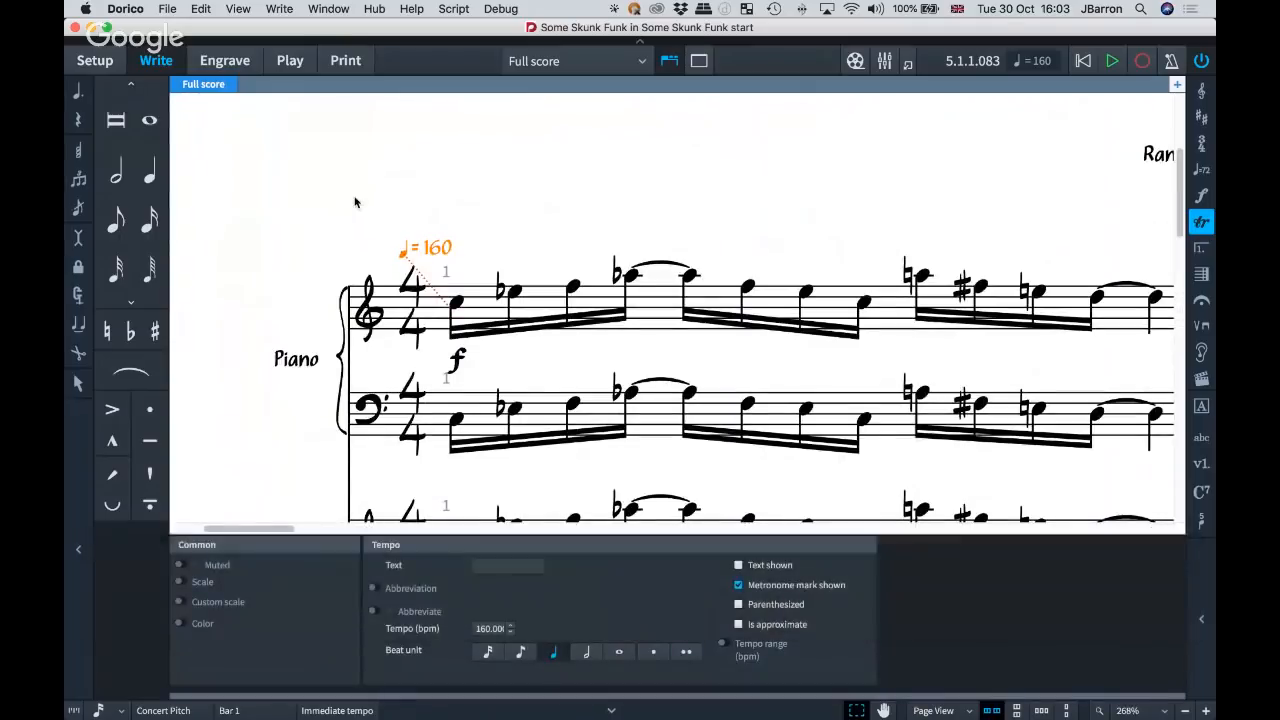
key(super+8)
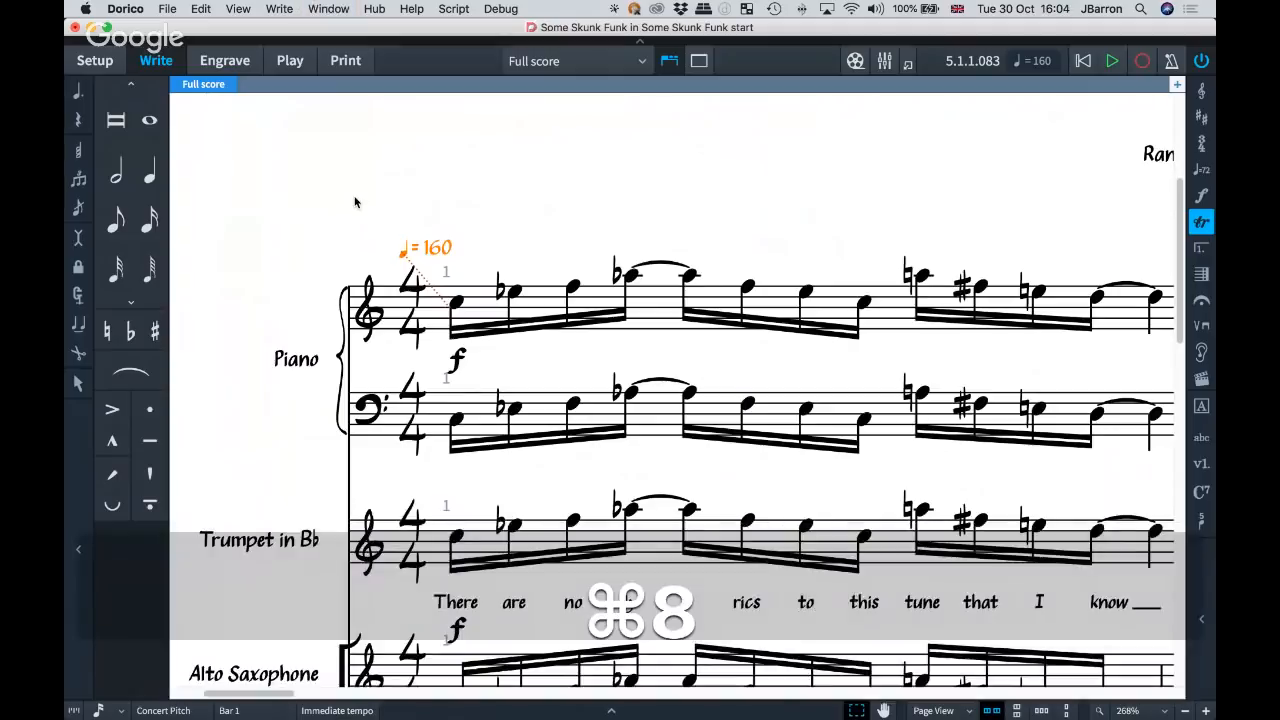
click(355, 202)
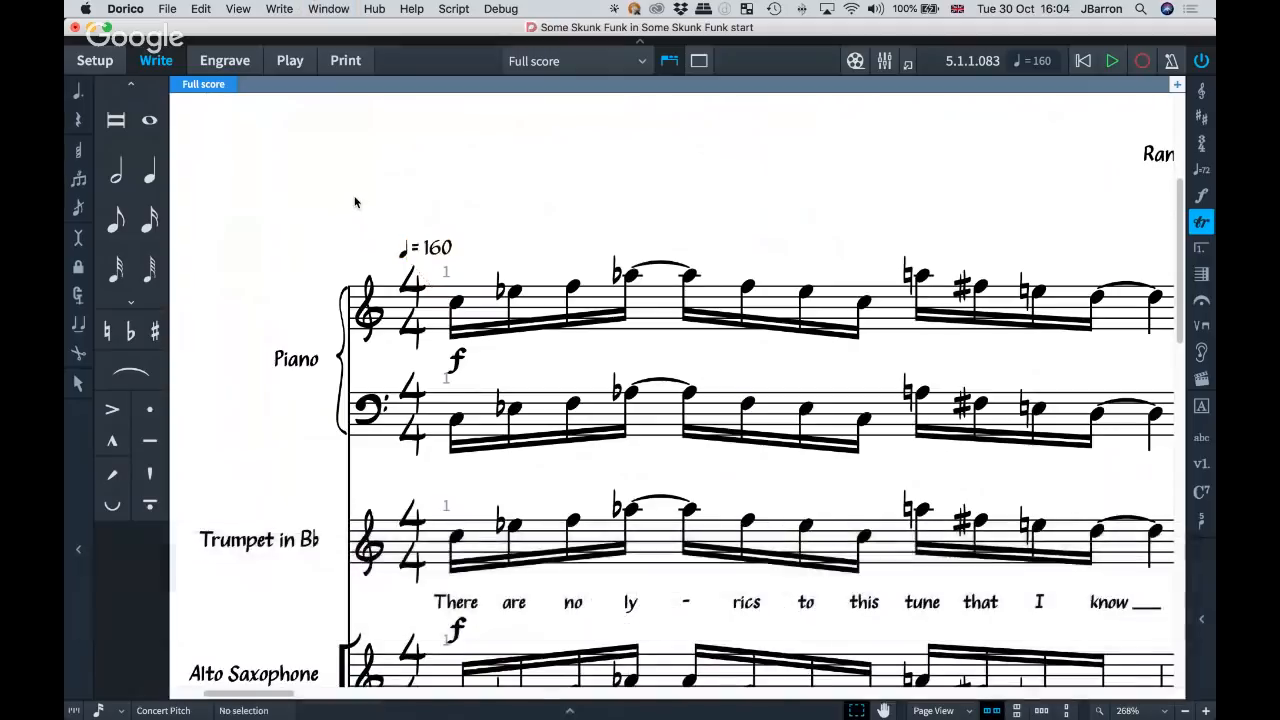
Add the text "Rock" in front of the q = 160 metronome mark at bar 1.
click(405, 255)
key(Return)
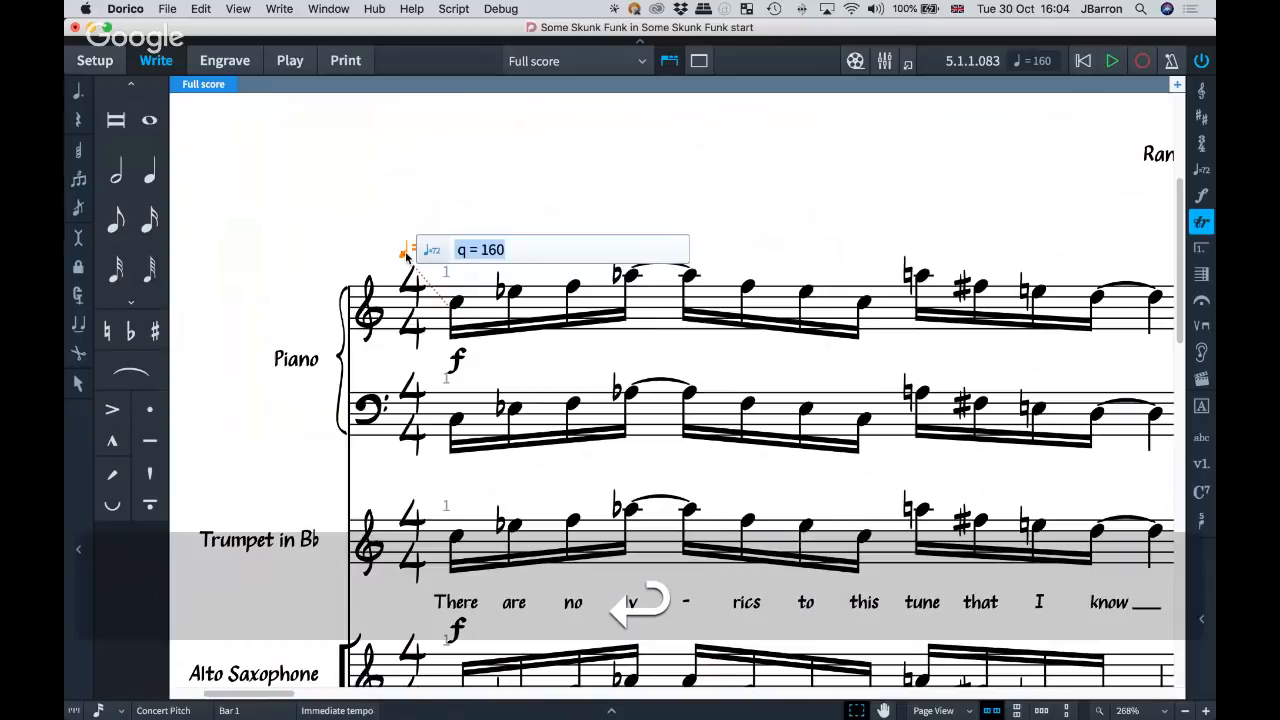
key(Left)
text(Rock)
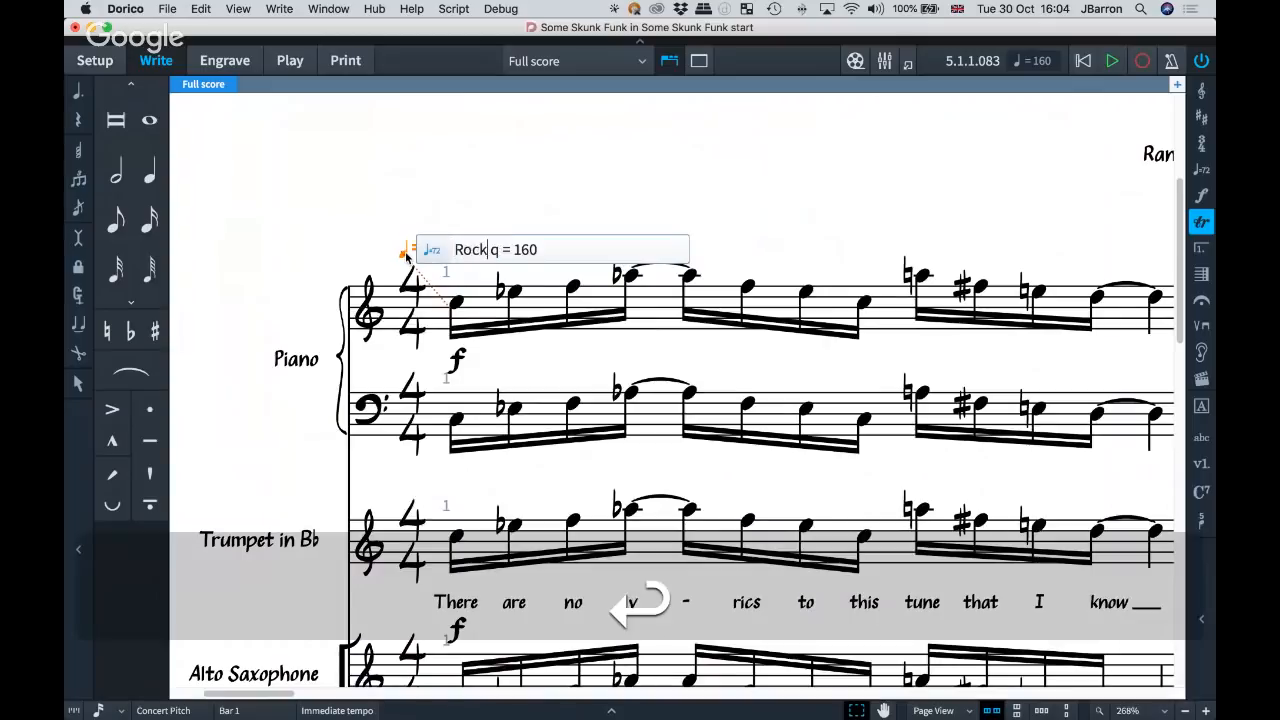
key(Return)
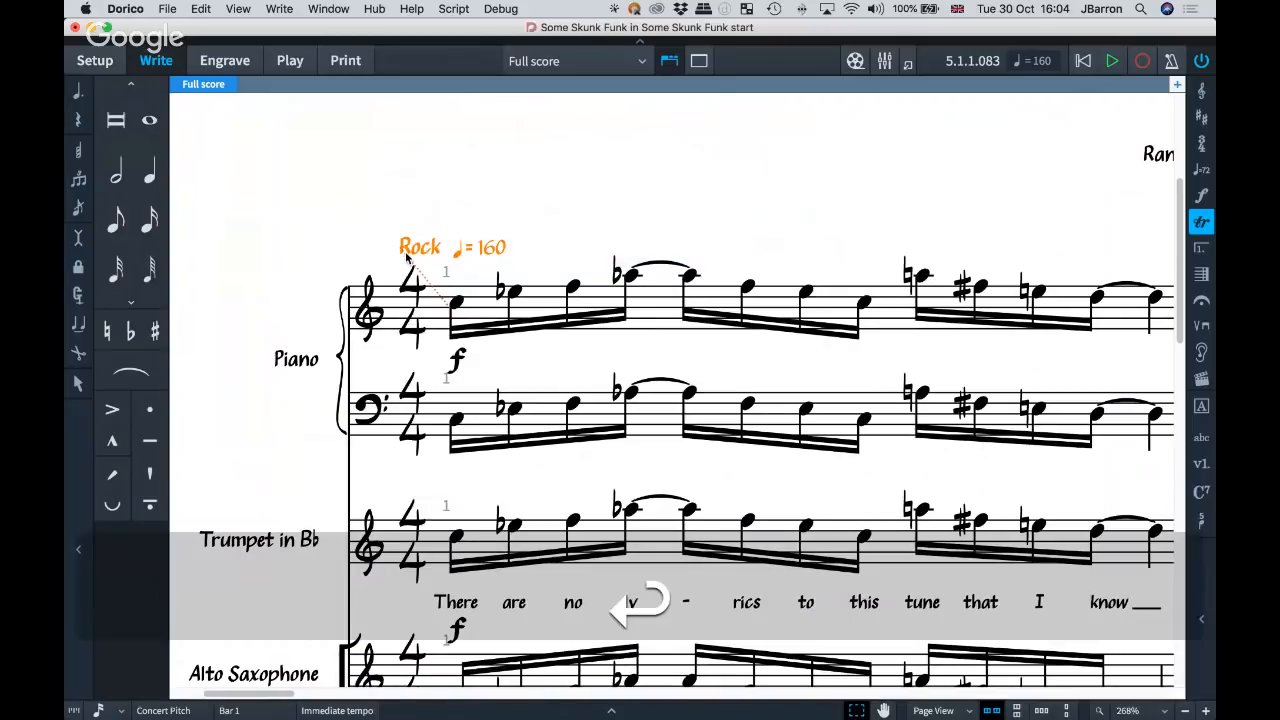
Open the forte dynamic under the trumpet's first note for editing and close it without changing it.
scroll(392, 185, right, 2)
scroll(372, 441, down, 5)
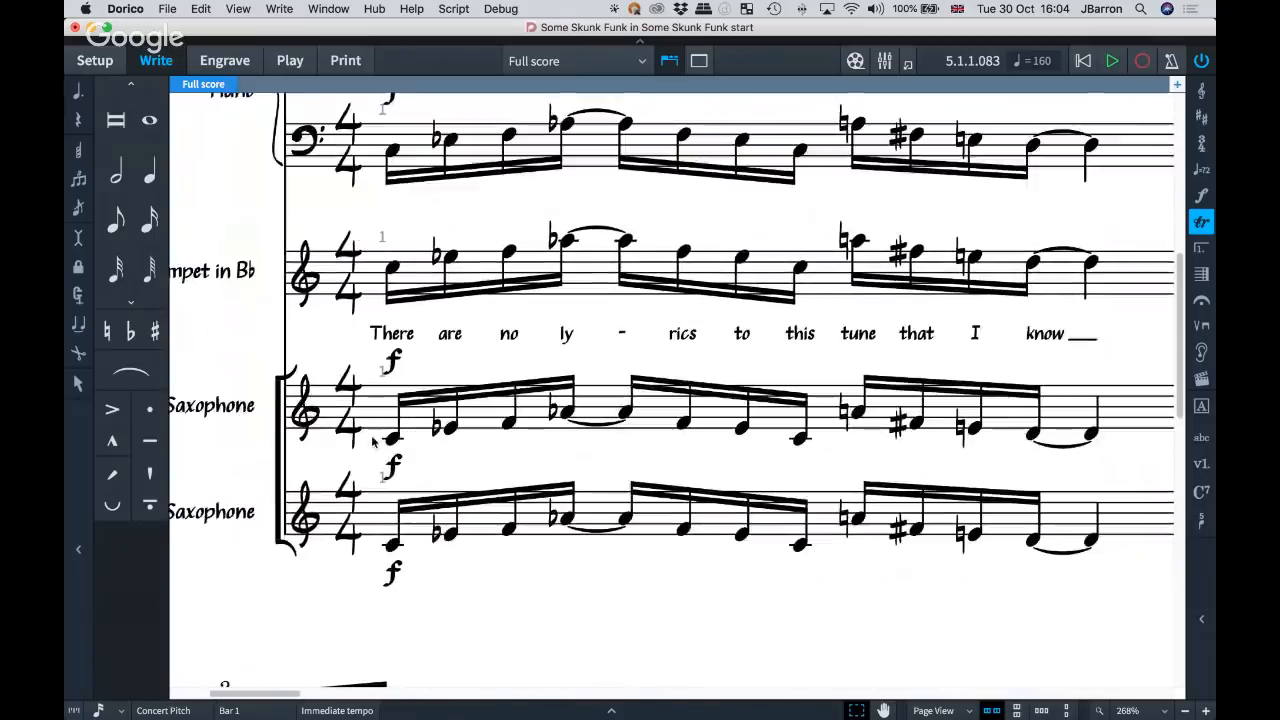
click(393, 360)
key(Return)
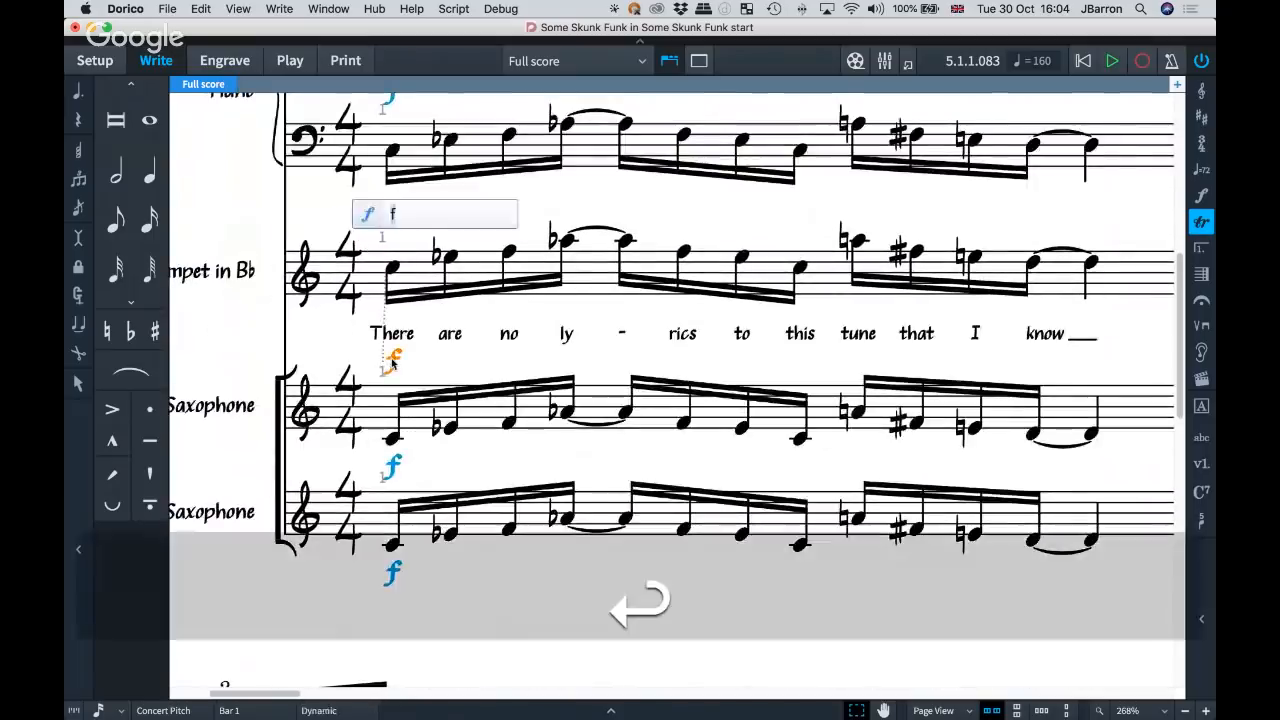
key(Return)
scroll(400, 350, down, 2)
scroll(415, 325, up, 3)
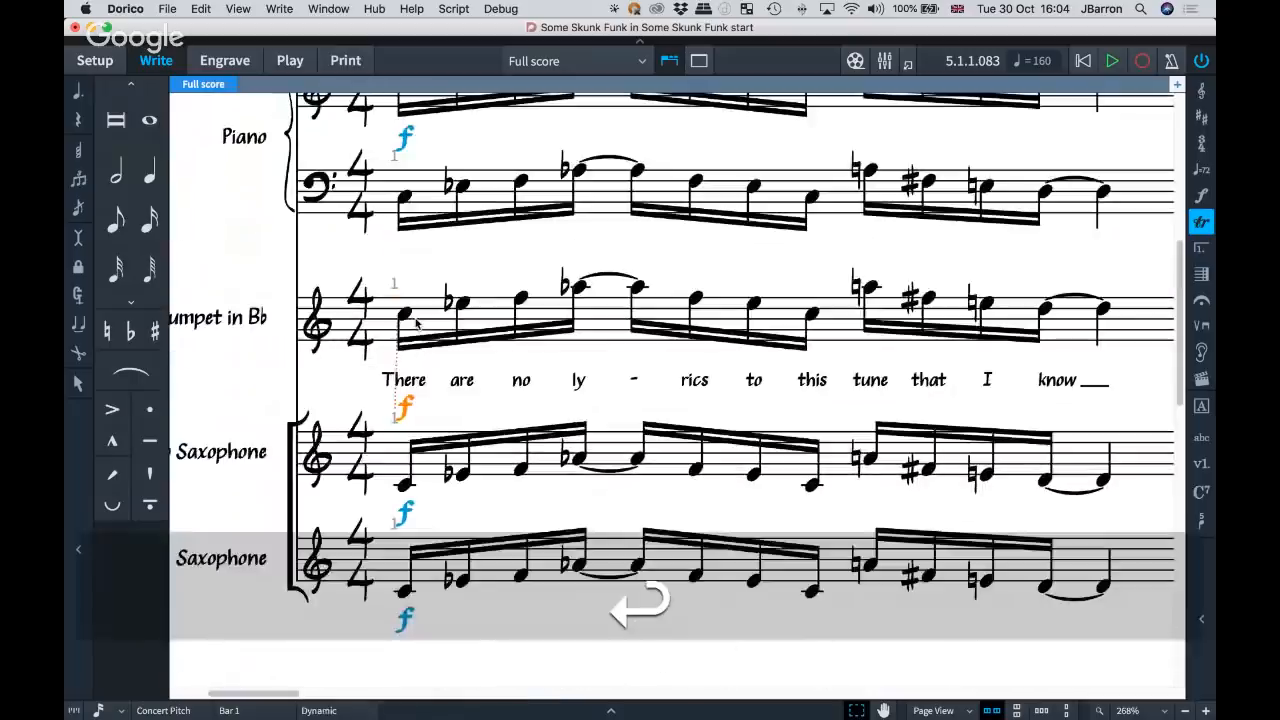
Select the lyric "are" in the trumpet part and examine the lyrics and music in the opening bars.
click(461, 380)
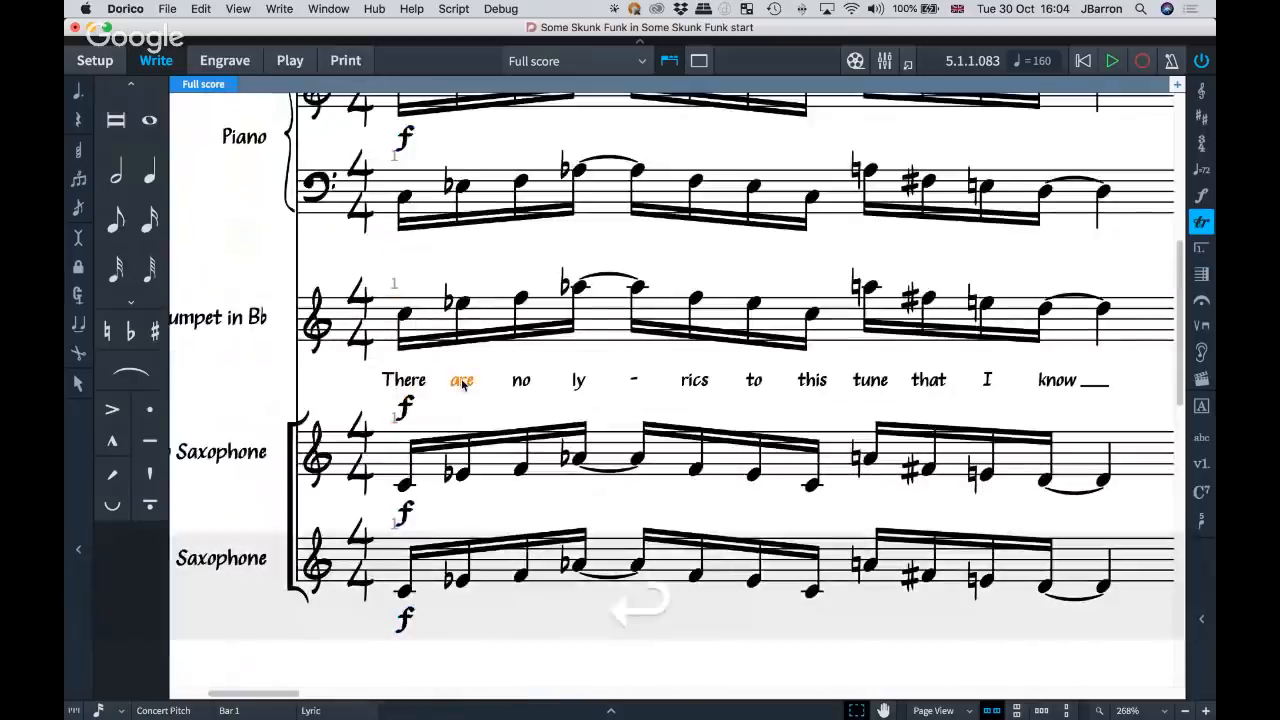
scroll(461, 380, down, 5)
scroll(461, 381, down, 2)
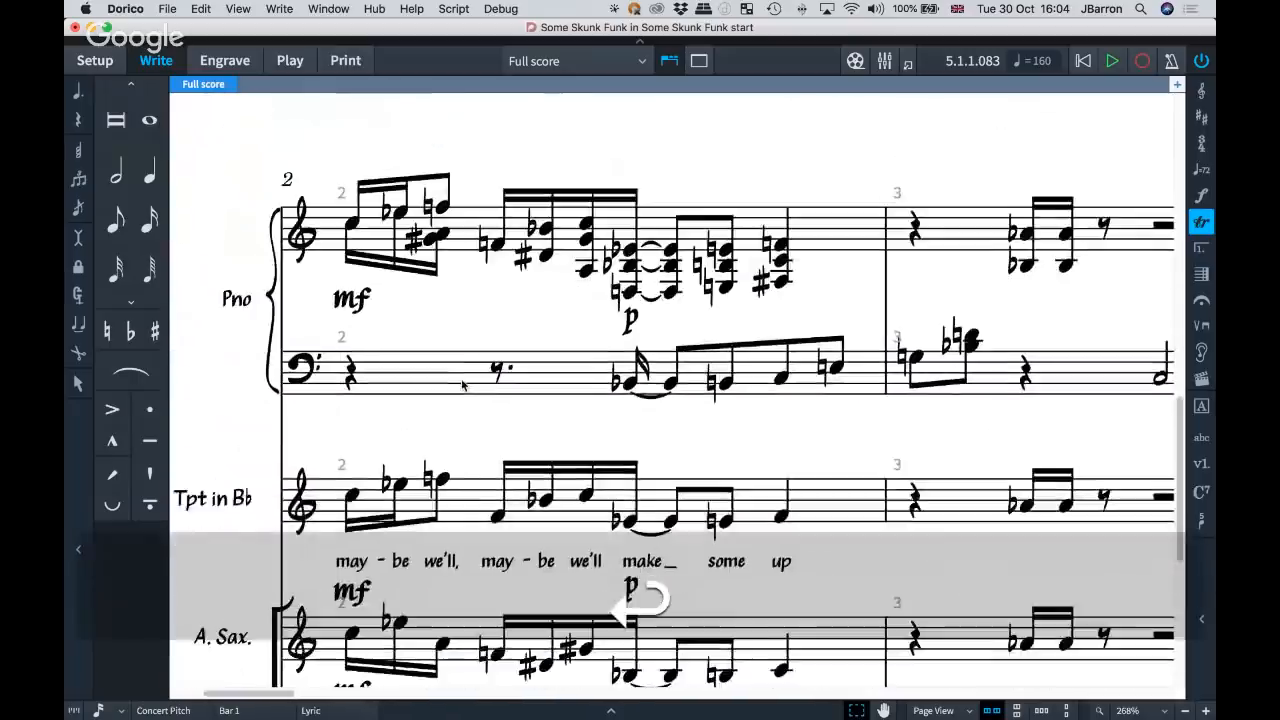
scroll(461, 381, up, 8)
scroll(462, 385, up, 5)
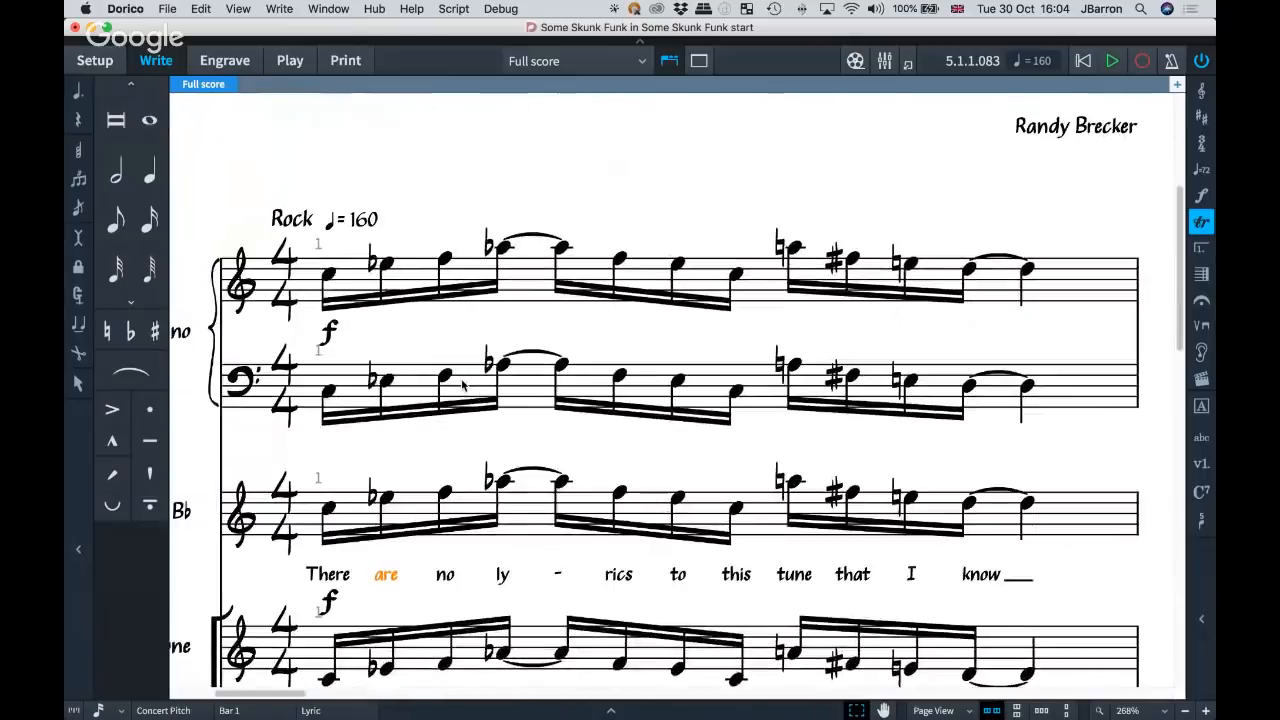
scroll(462, 385, up, 1)
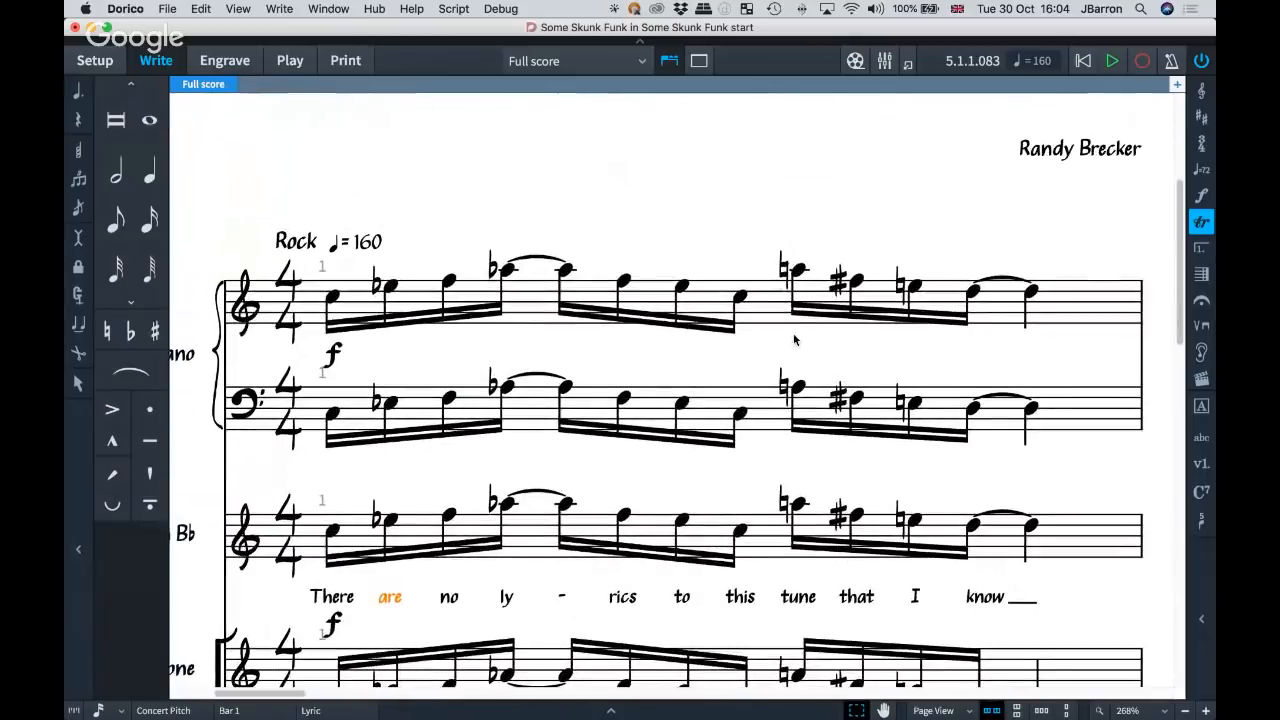
scroll(794, 339, down, 2)
scroll(794, 339, right, 1)
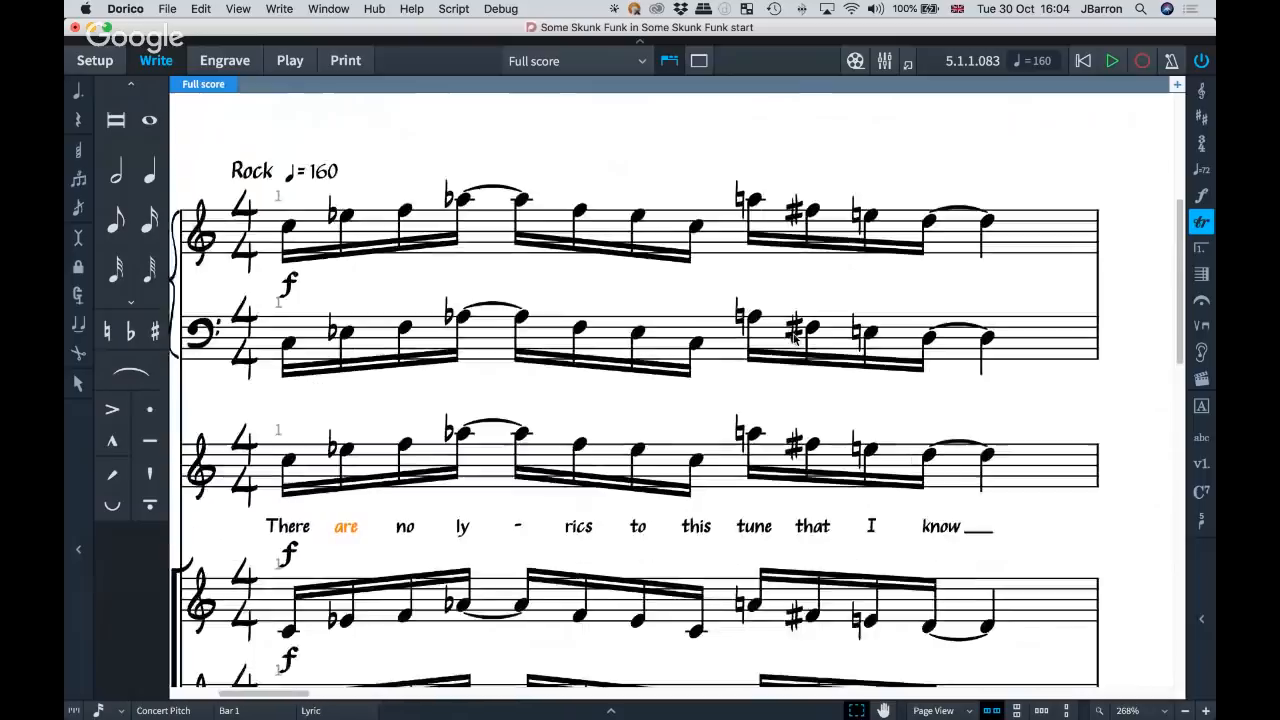
scroll(795, 339, down, 5)
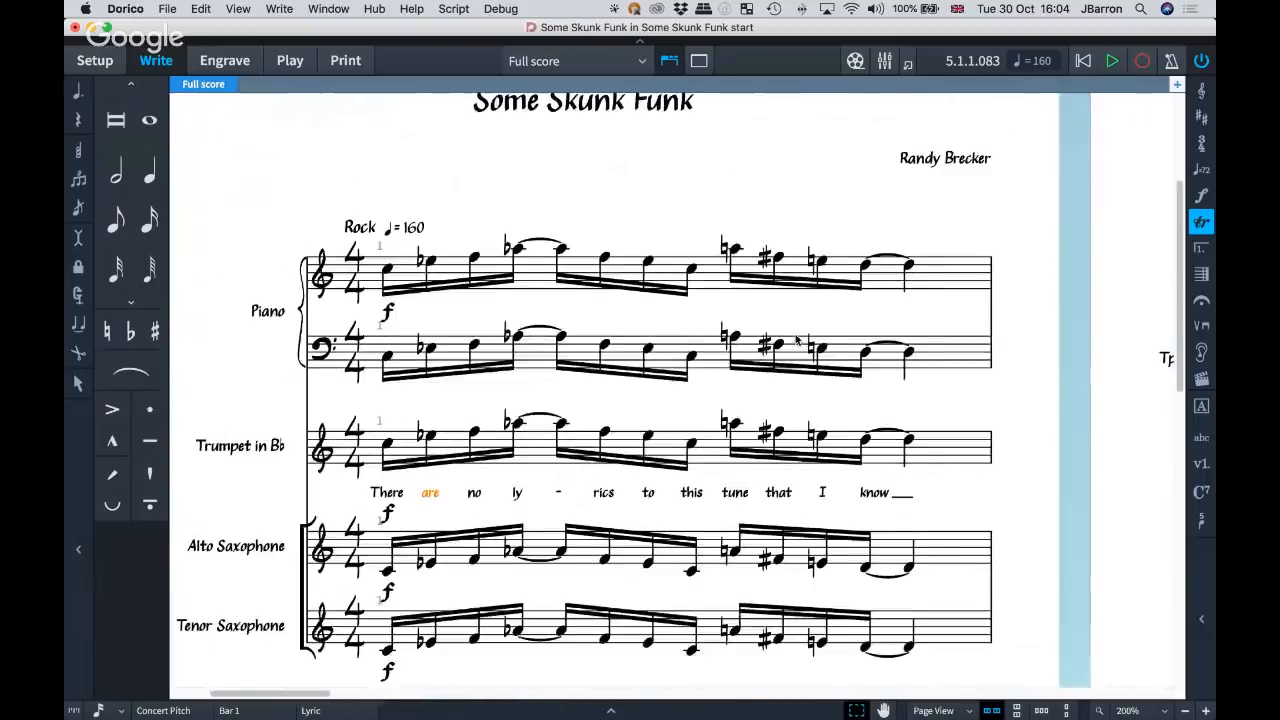
scroll(796, 340, down, 2)
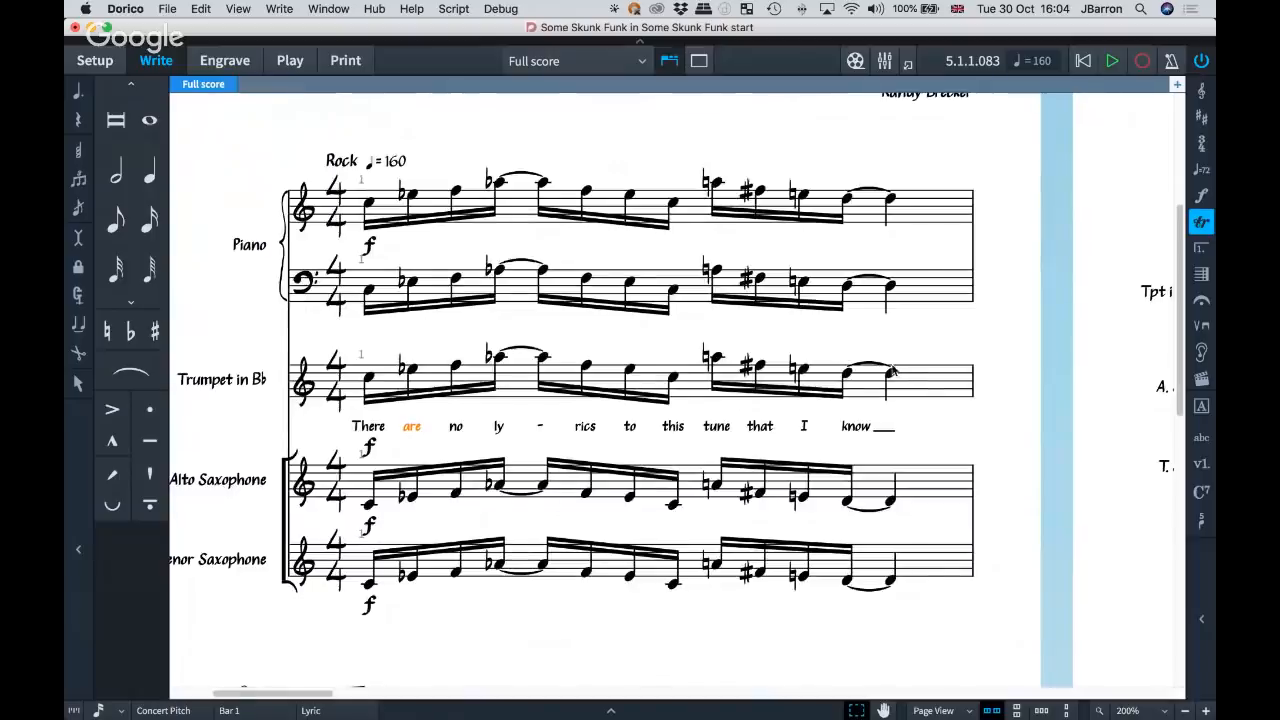
Examine the hairpins, Fine marking and empty bar 5 in the first system of page 2.
scroll(893, 366, right, 10)
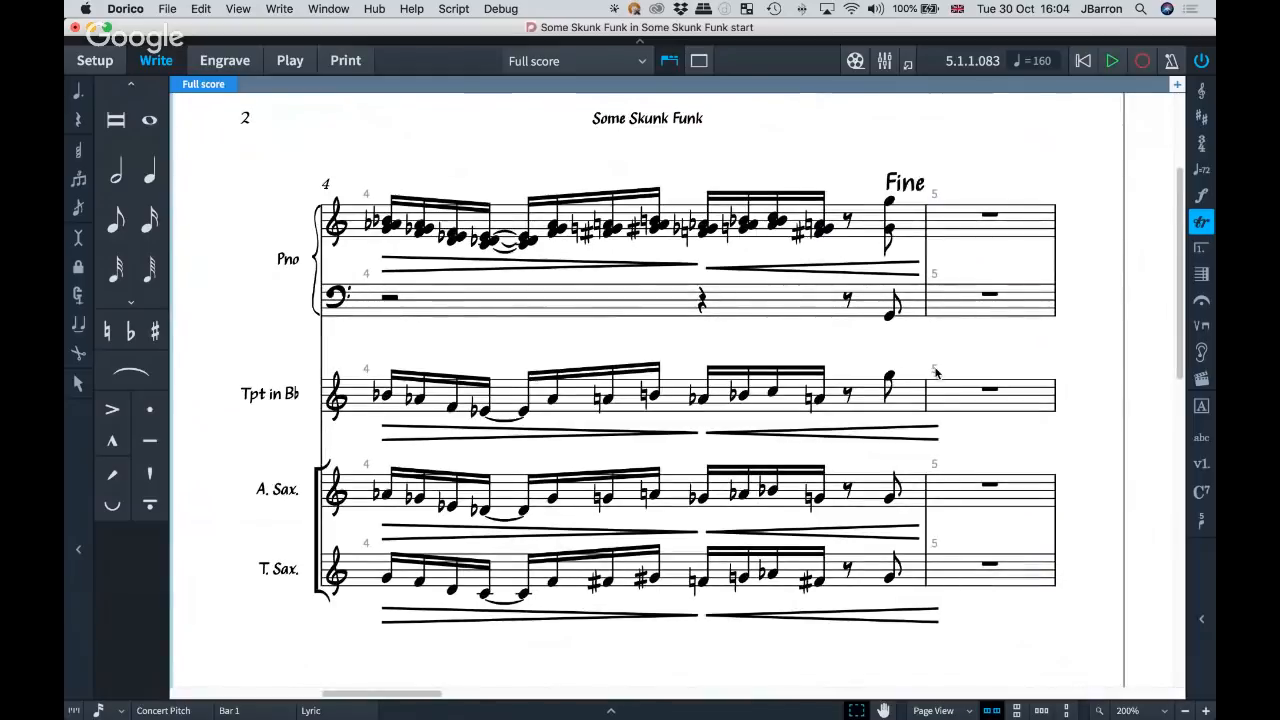
scroll(517, 387, left, 1)
scroll(517, 387, down, 6)
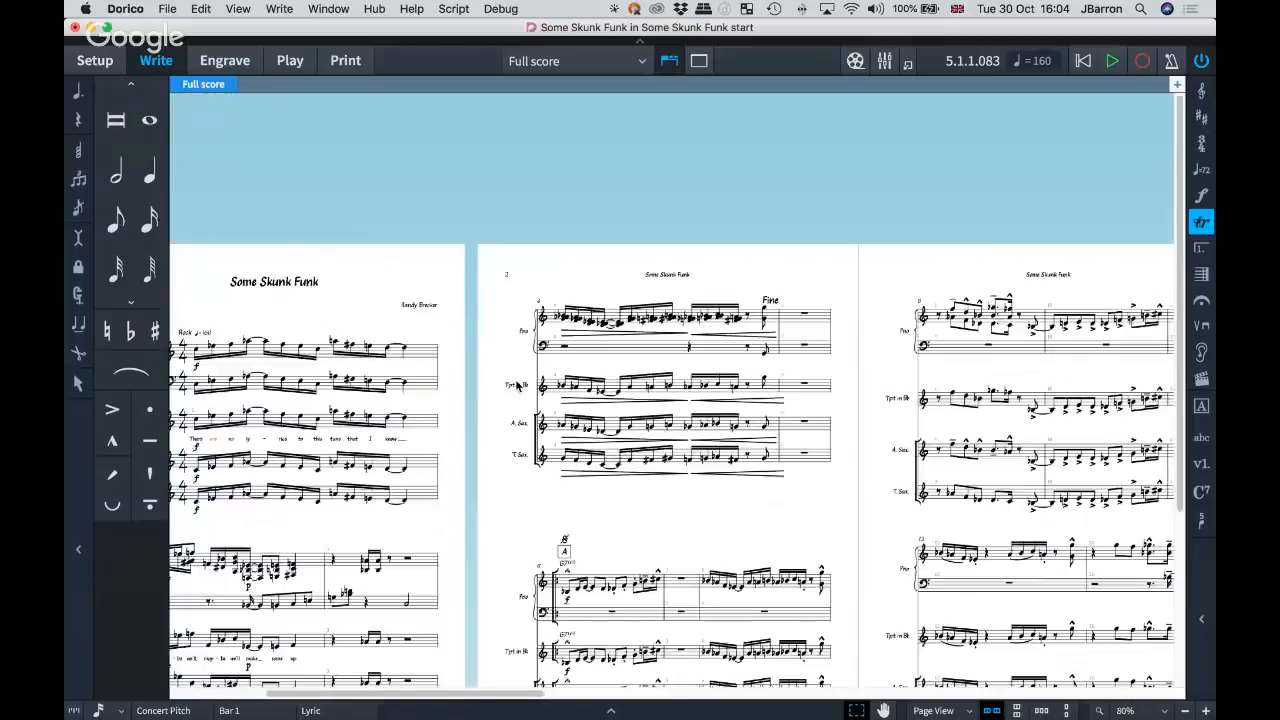
scroll(937, 434, right, 5)
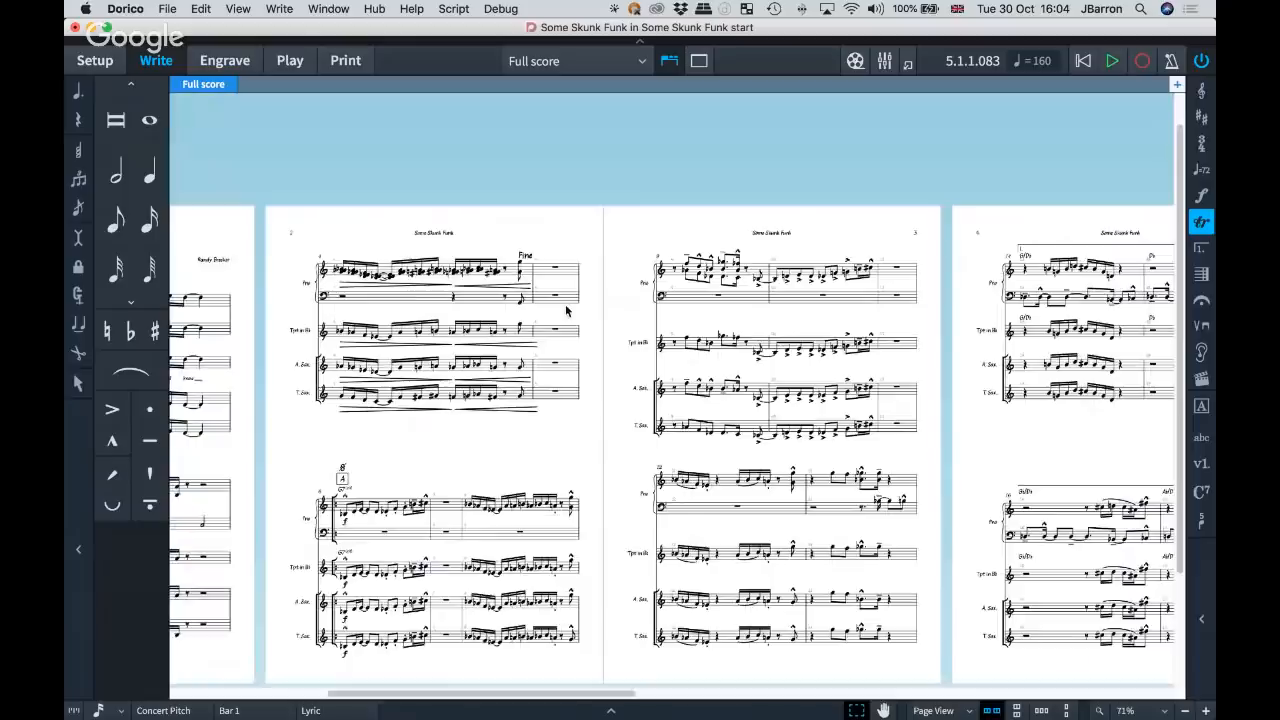
scroll(566, 311, up, 6)
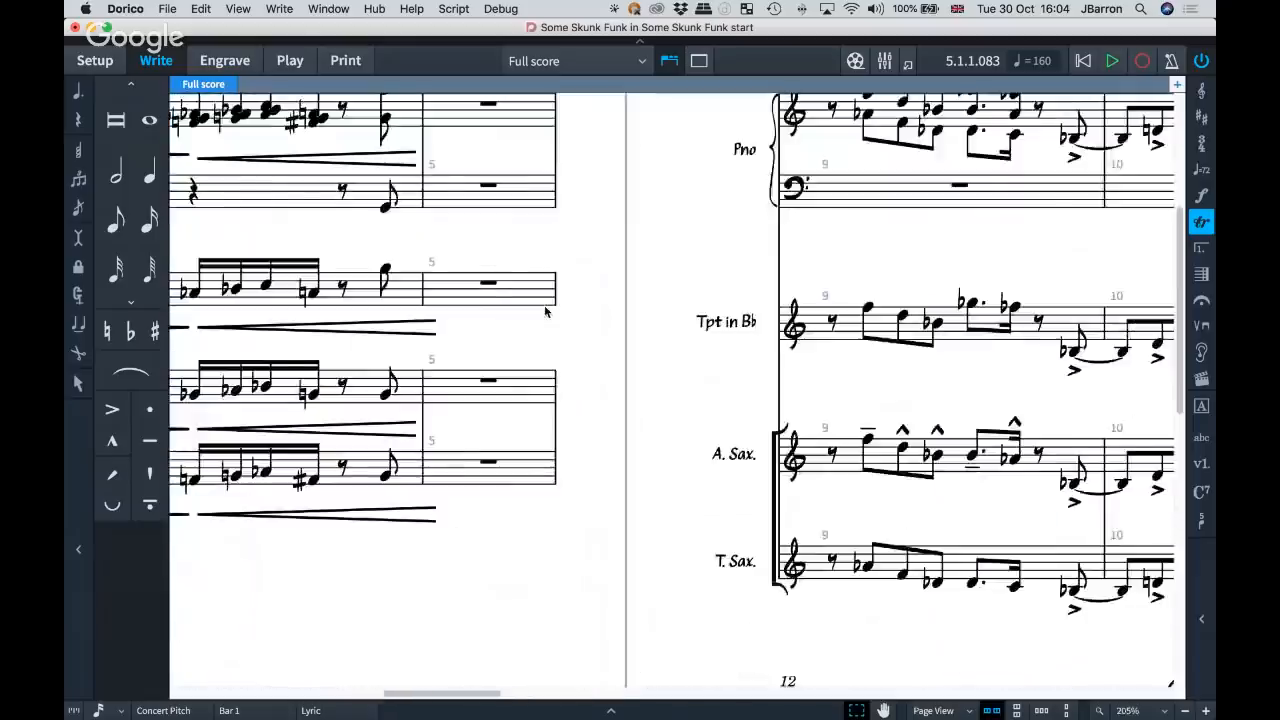
drag(545, 312, 708, 346)
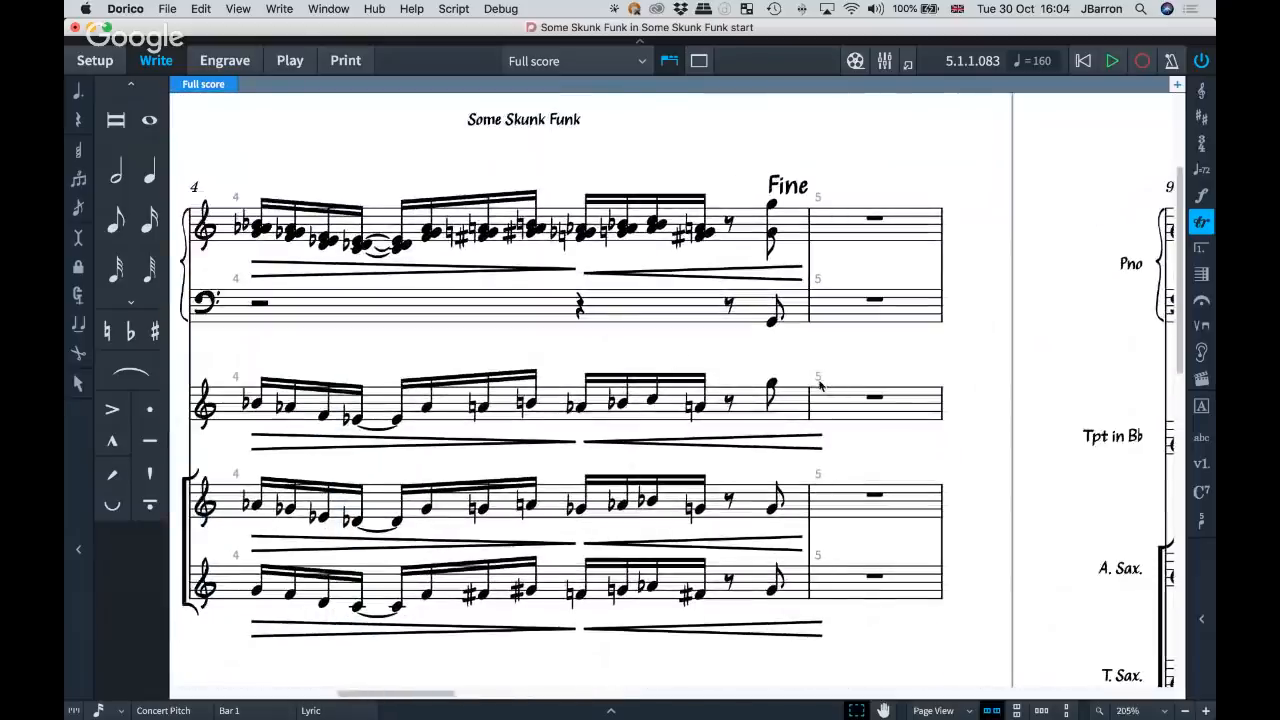
Switch the score to galley view and examine bars 3 to 6 as one continuous system.
scroll(819, 385, left, 3)
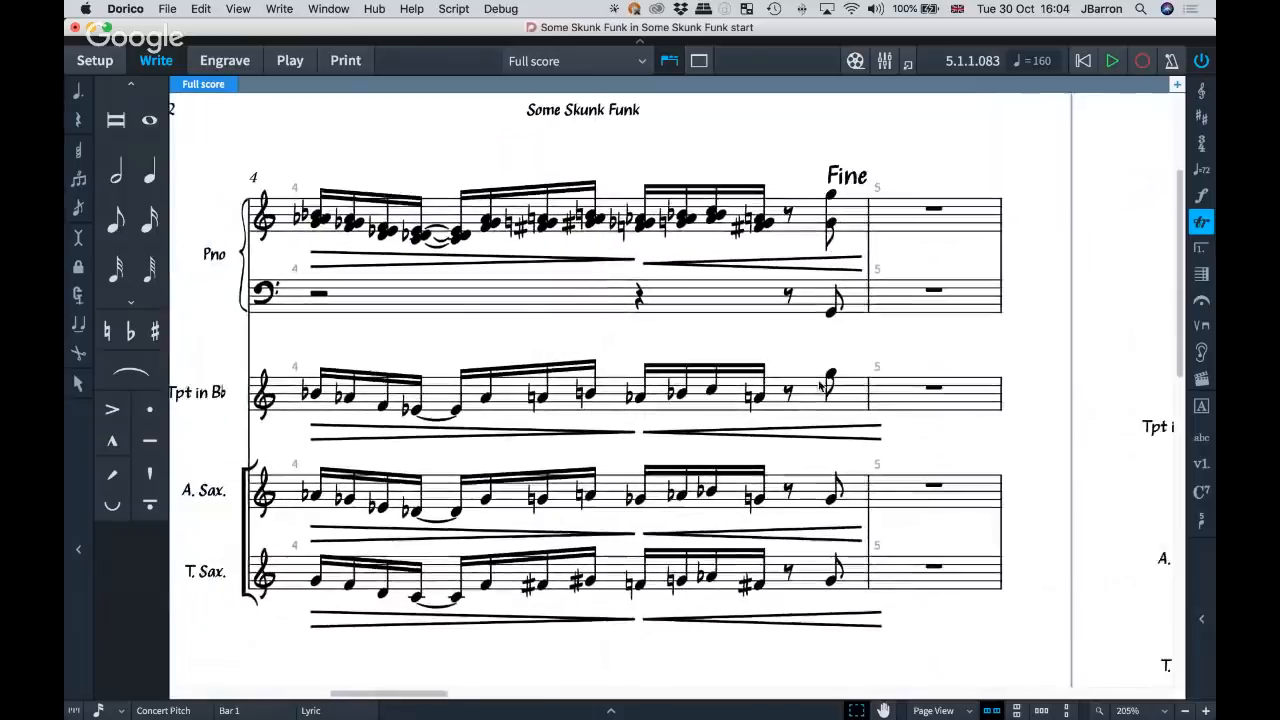
key(alt+super+2)
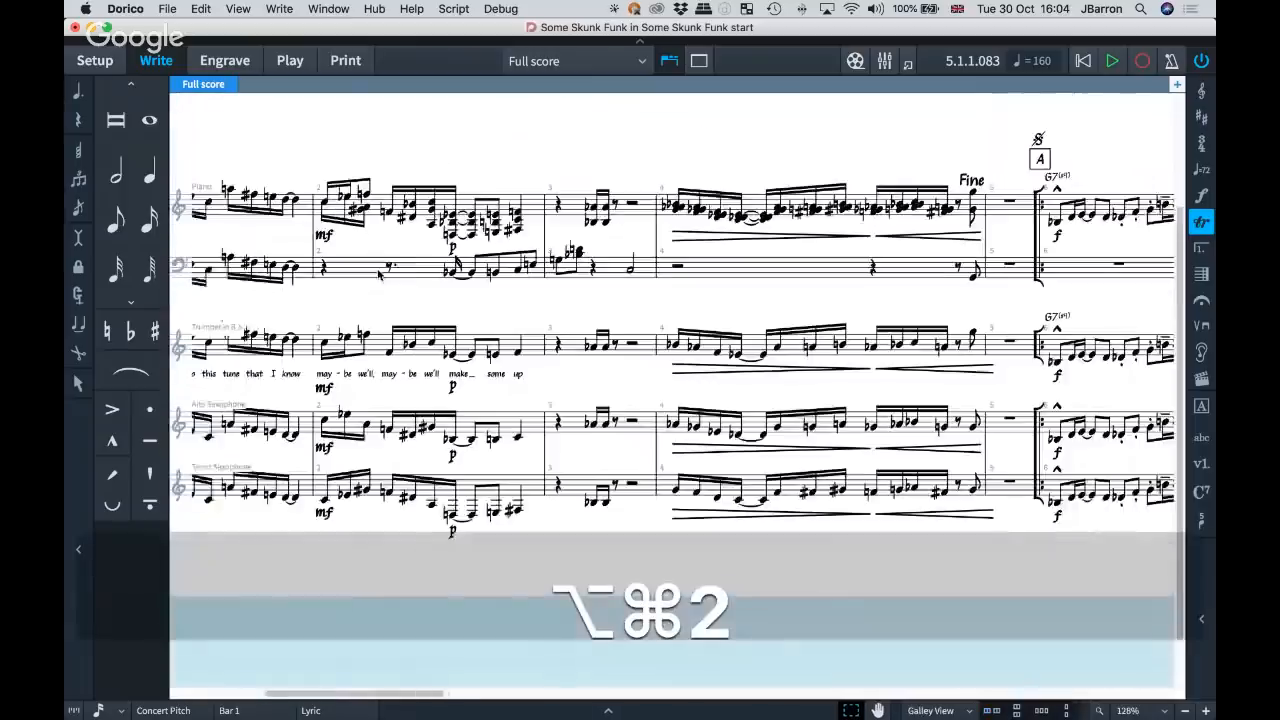
key(z)
drag(379, 275, 297, 286)
key(z)
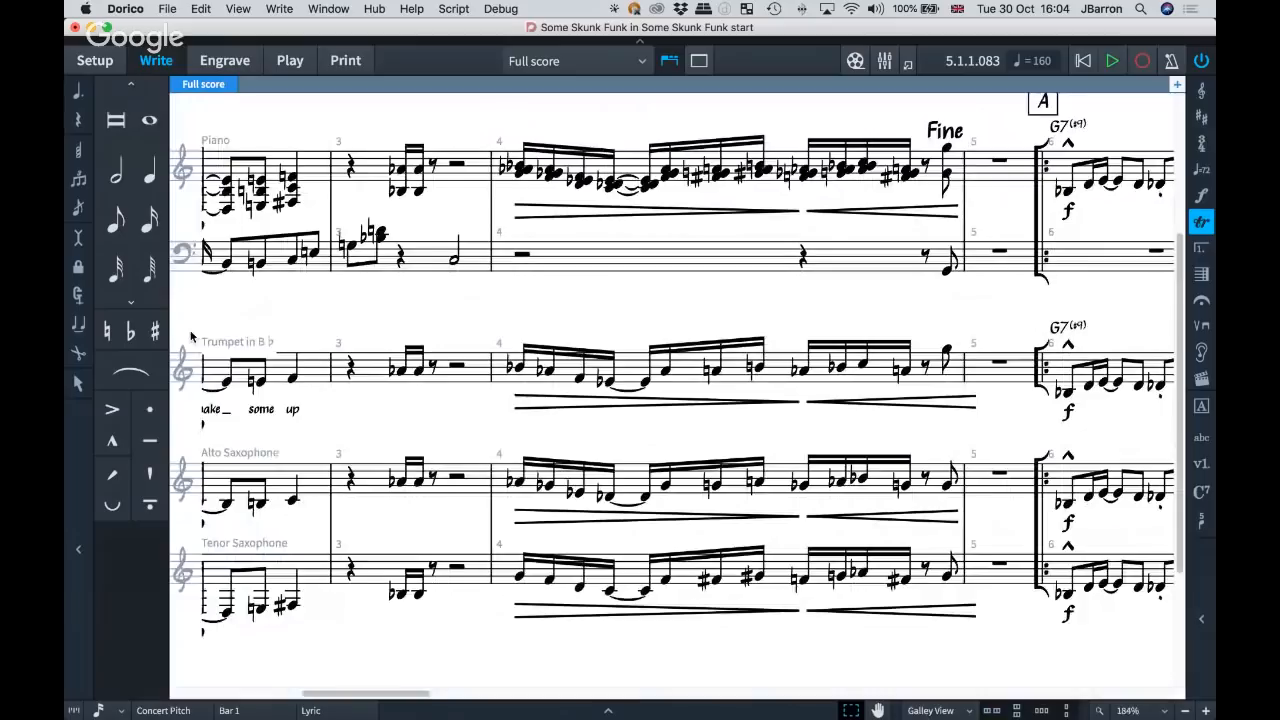
drag(212, 382, 188, 362)
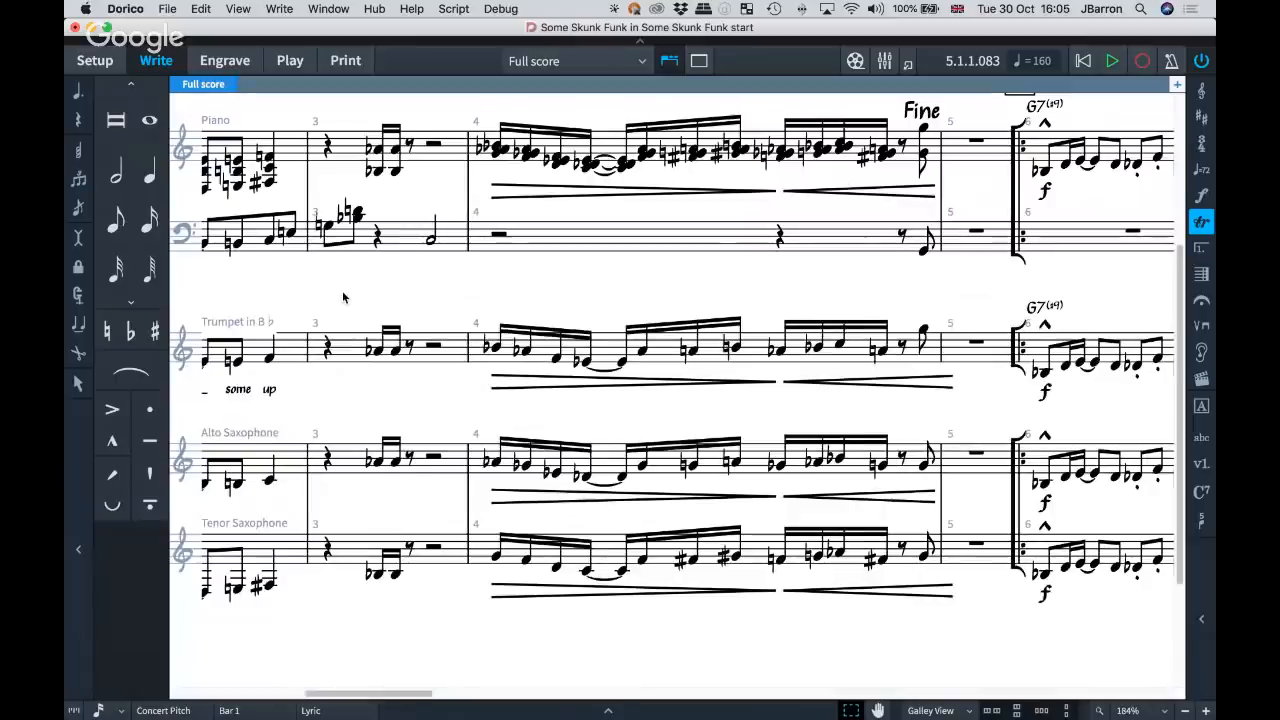
Return the score to page view and bring the opening system at bar 1 back into view.
key(alt+super+1)
scroll(378, 319, down, 2)
scroll(378, 319, right, 2)
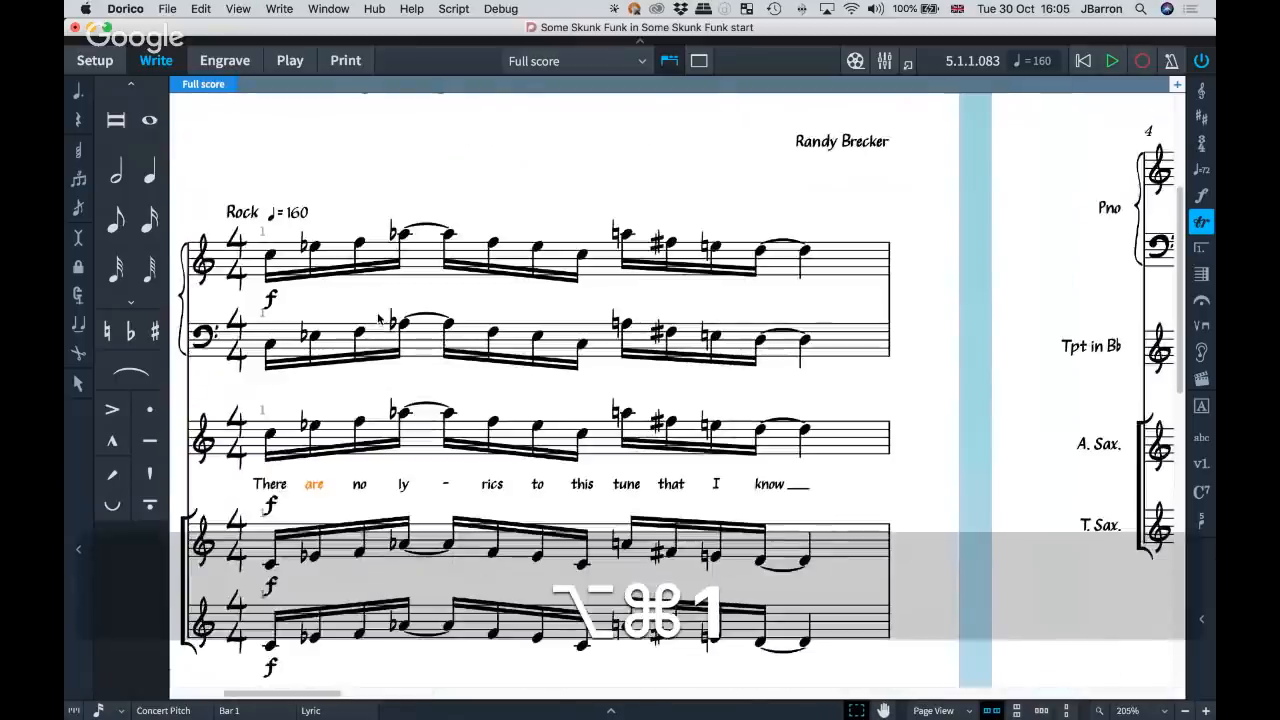
scroll(378, 319, left, 1)
scroll(378, 318, left, 1)
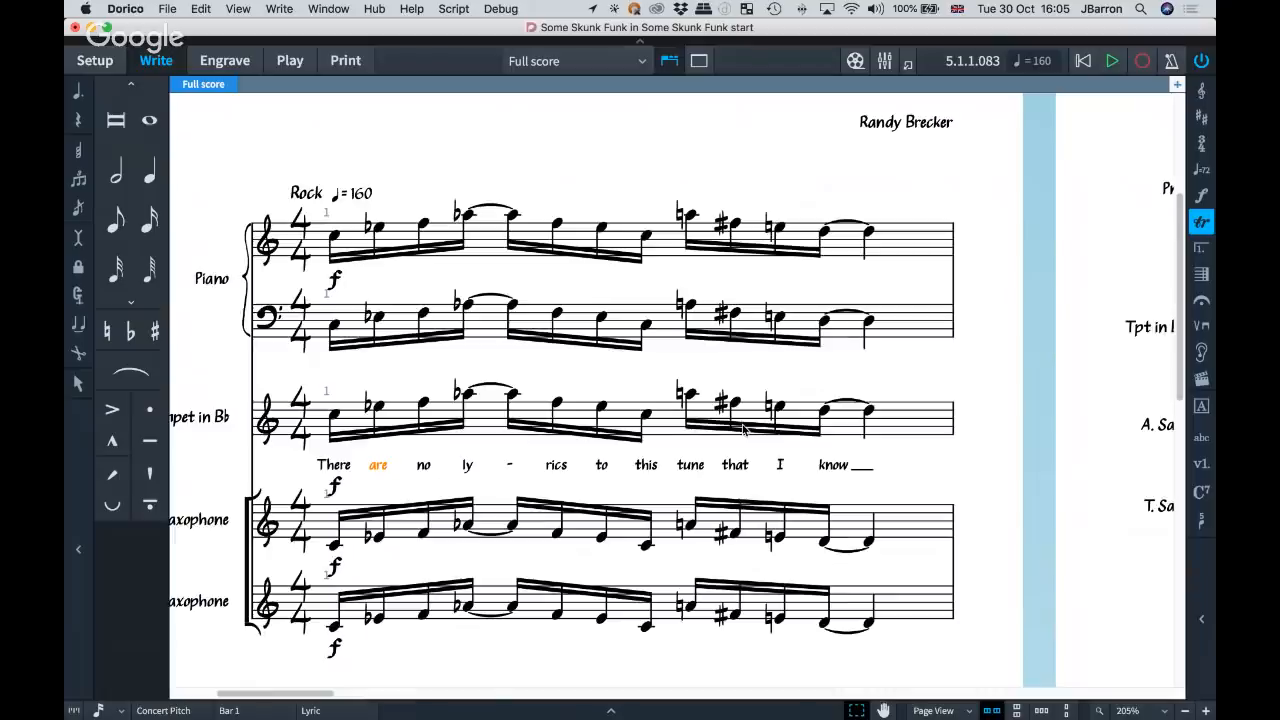
Swap the bar 2 music between the trumpet and alto saxophone with Paste Special, and undo the swap.
scroll(744, 432, down, 4)
scroll(619, 437, down, 5)
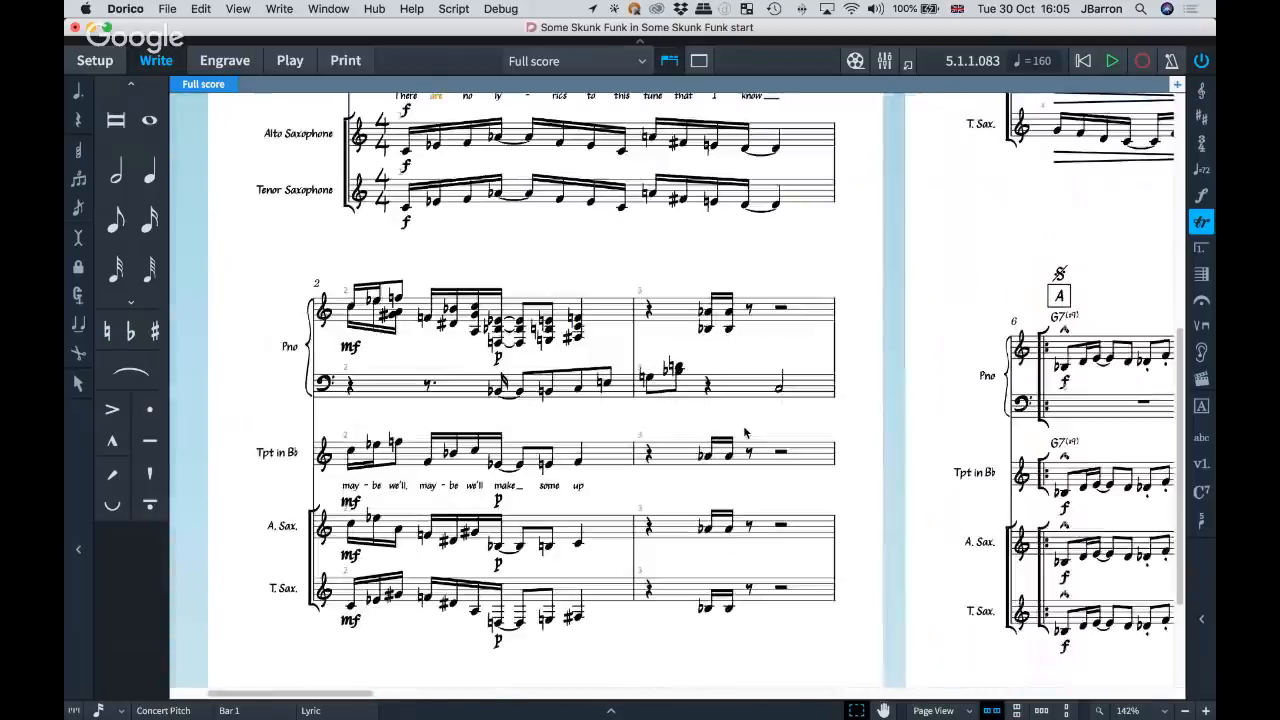
click(619, 437)
scroll(712, 477, up, 3)
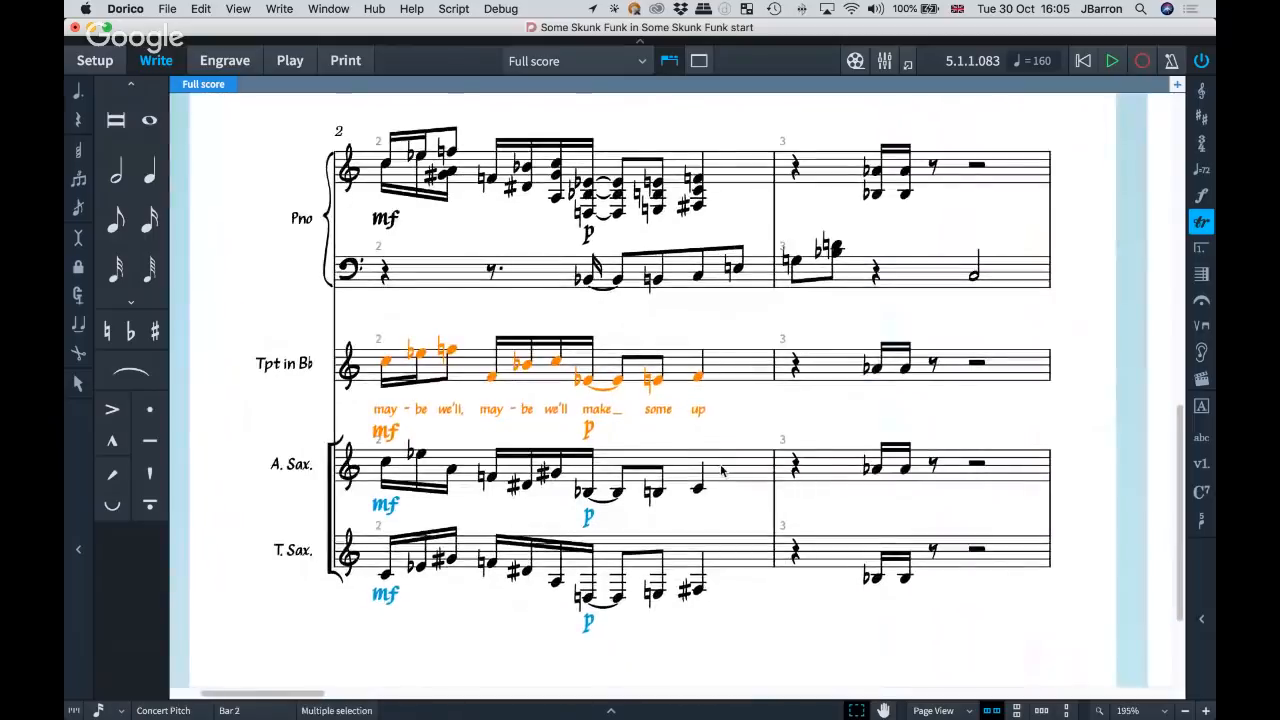
key(shift)
shift+click(721, 471)
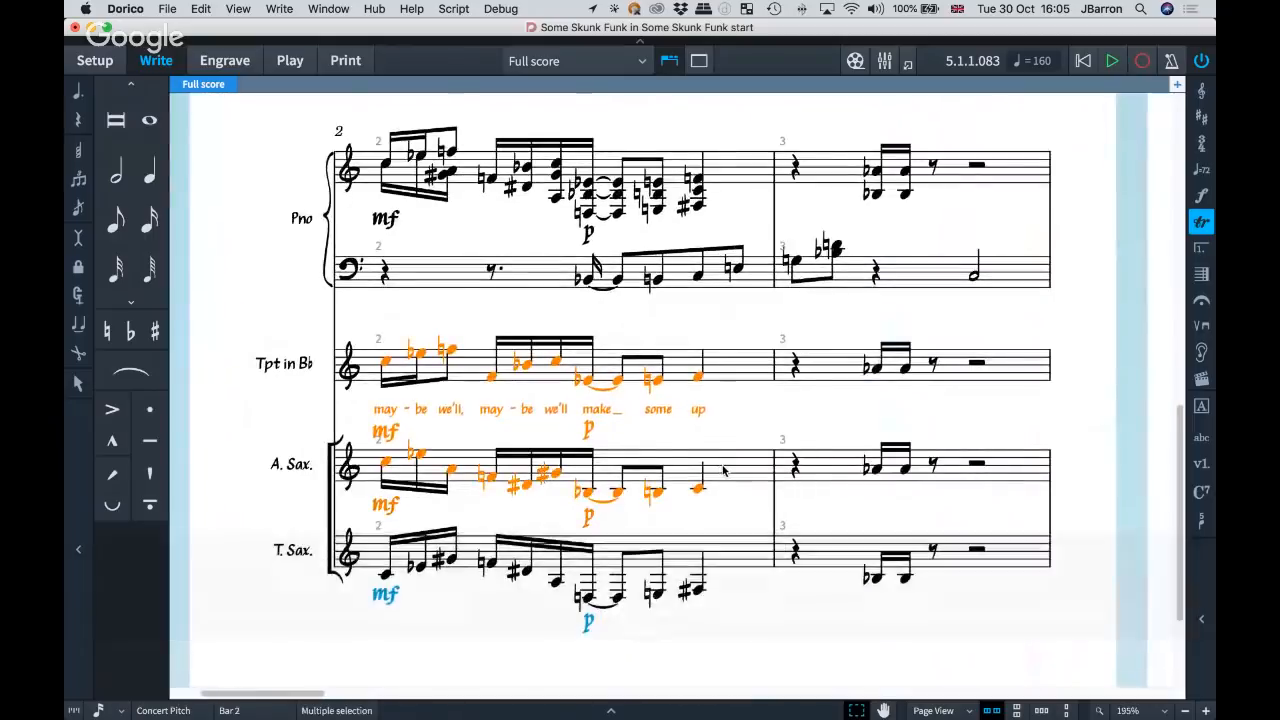
right_click(721, 471)
mouse_move(765, 203)
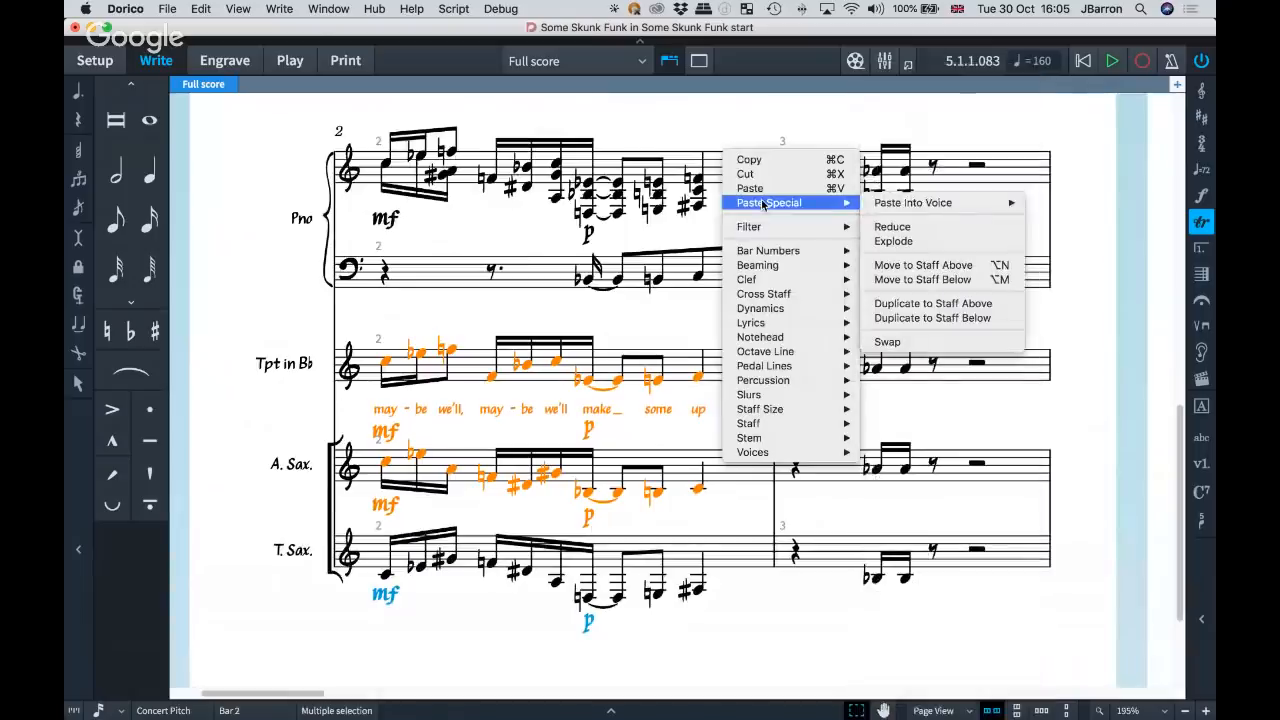
click(926, 344)
scroll(434, 415, down, 1)
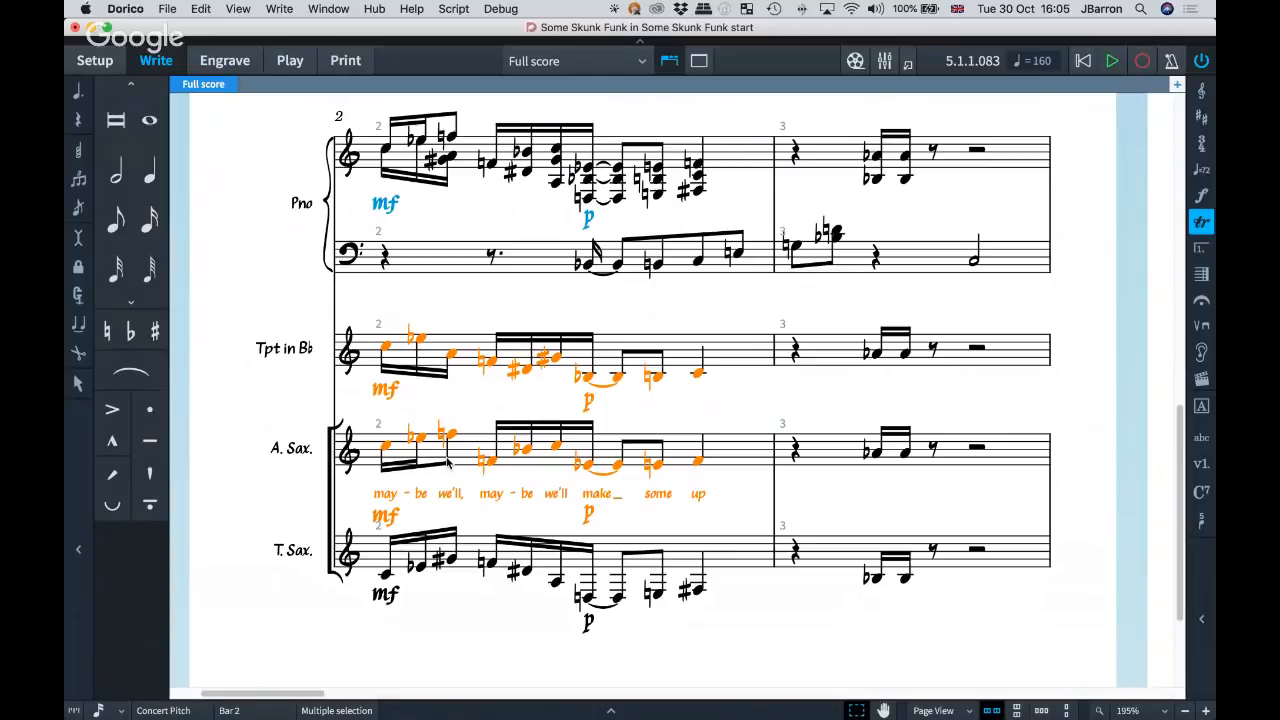
key(super+z)
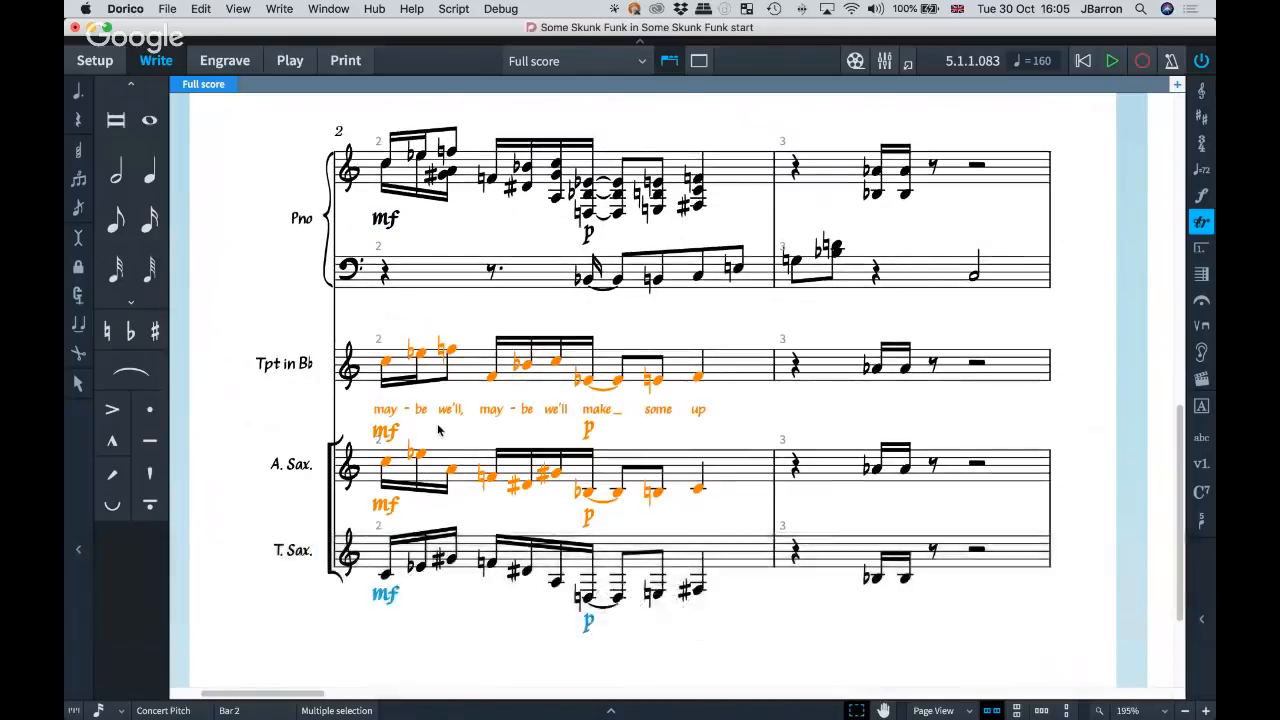
click(438, 430)
Look up the Swap command under Selection and Navigation in the key command preferences, and close the preferences.
key(super+comma)
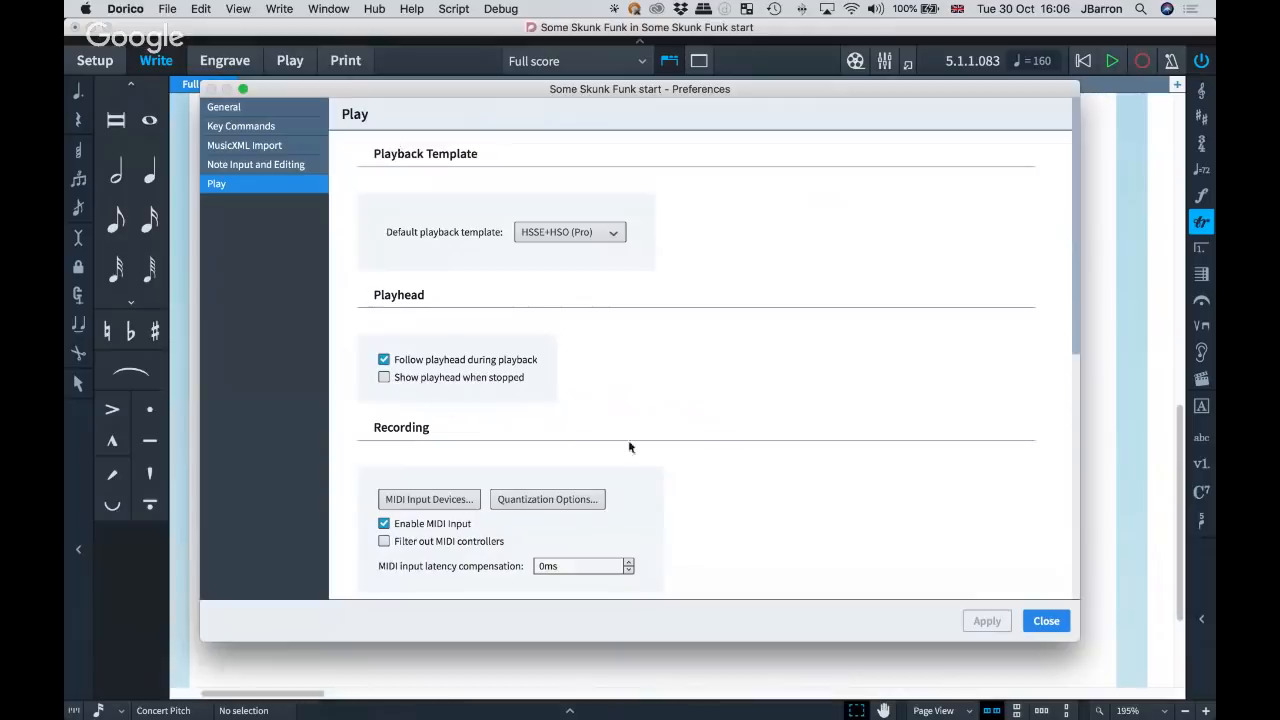
click(282, 166)
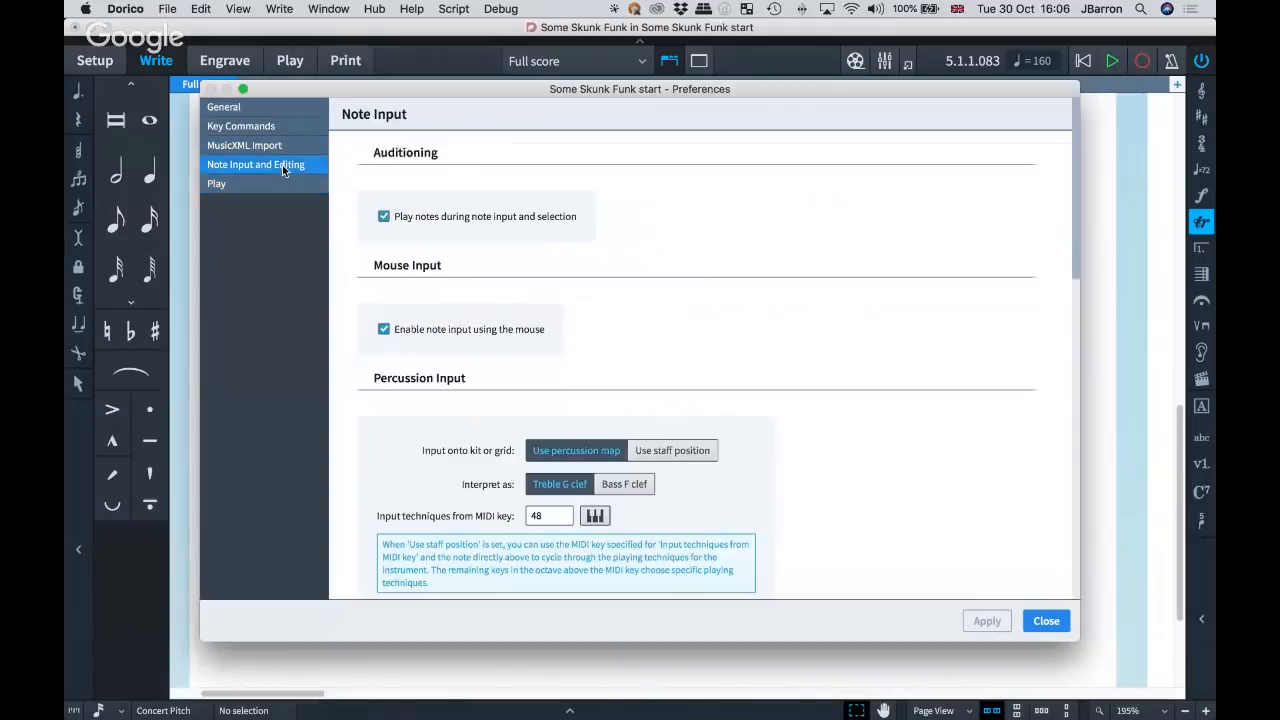
click(226, 106)
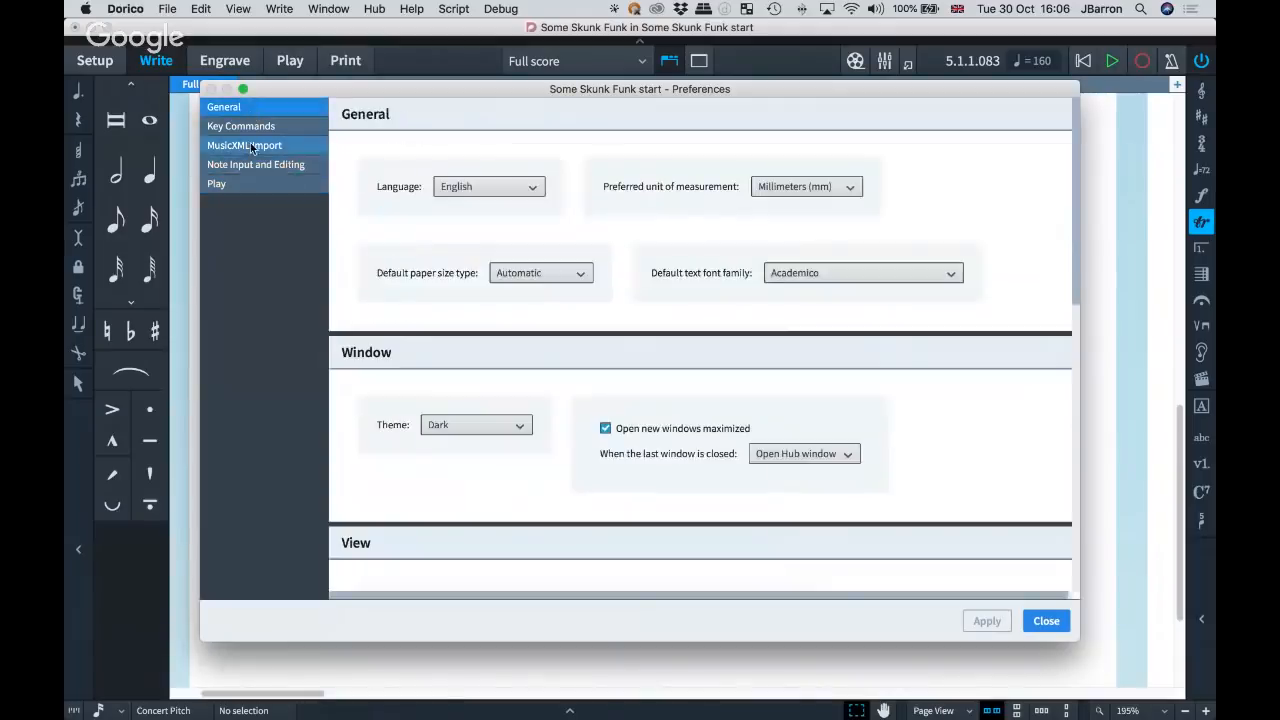
click(249, 143)
click(248, 127)
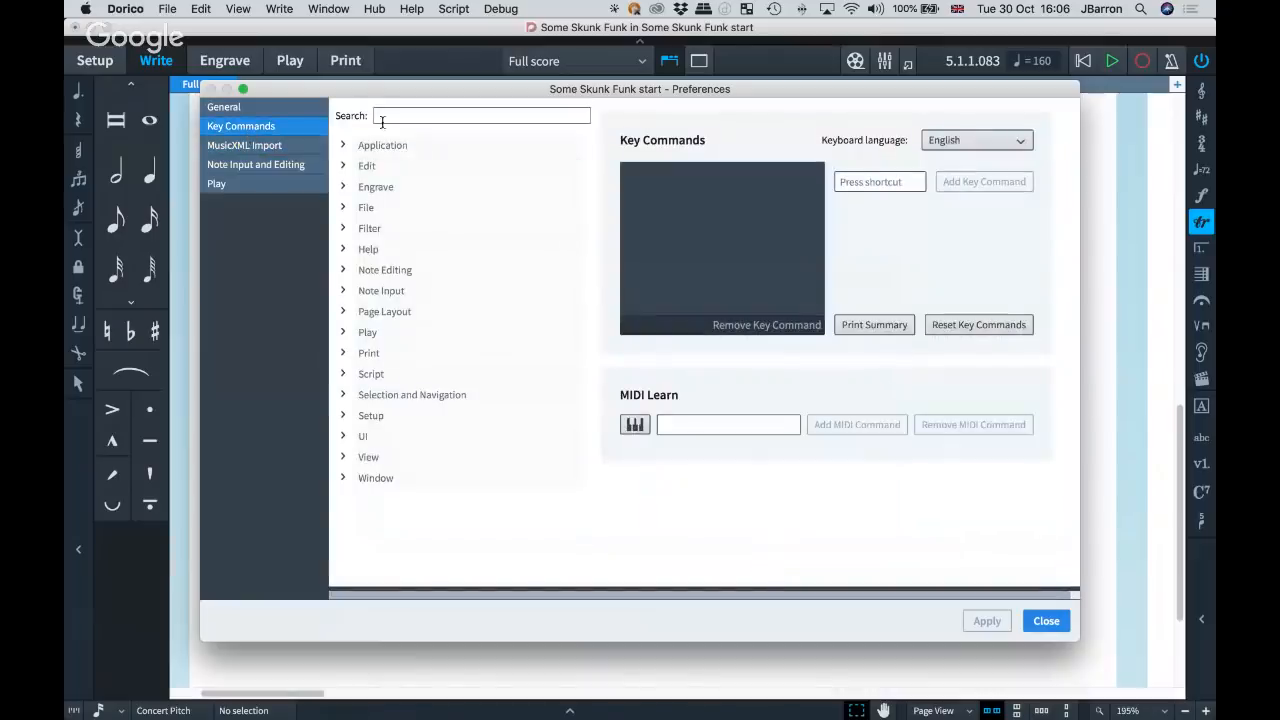
click(387, 114)
text(swap)
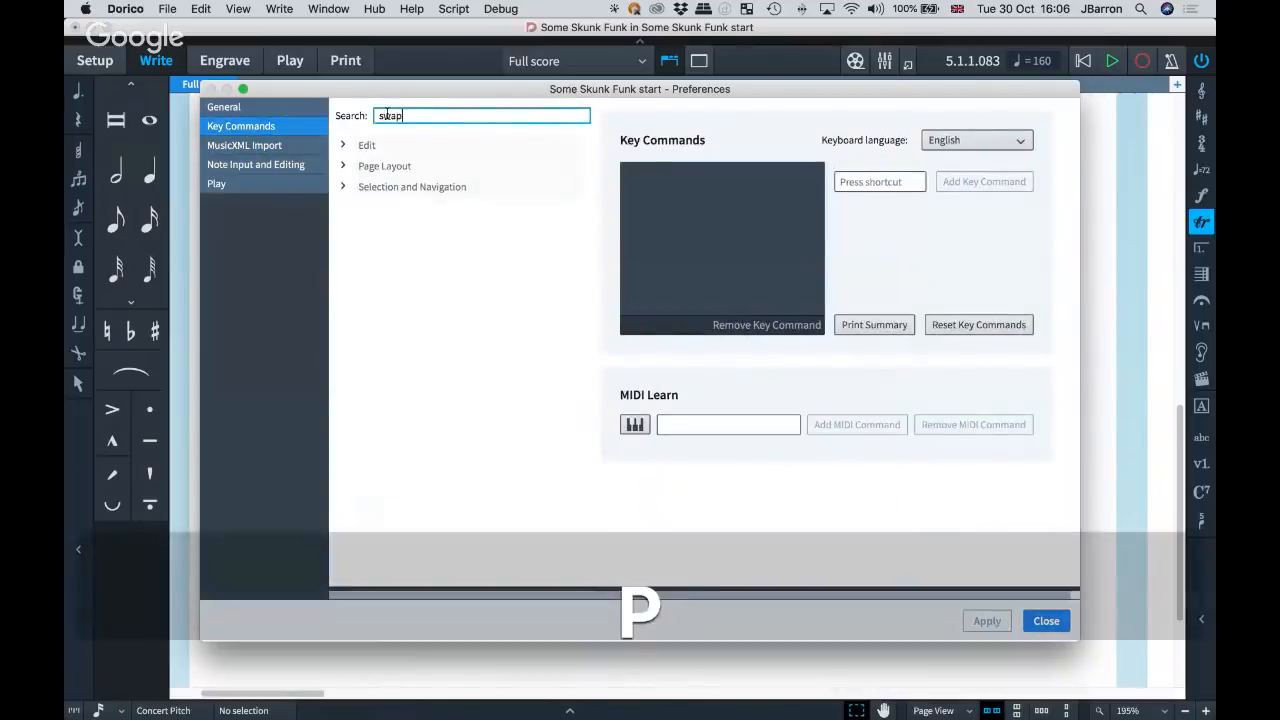
click(344, 189)
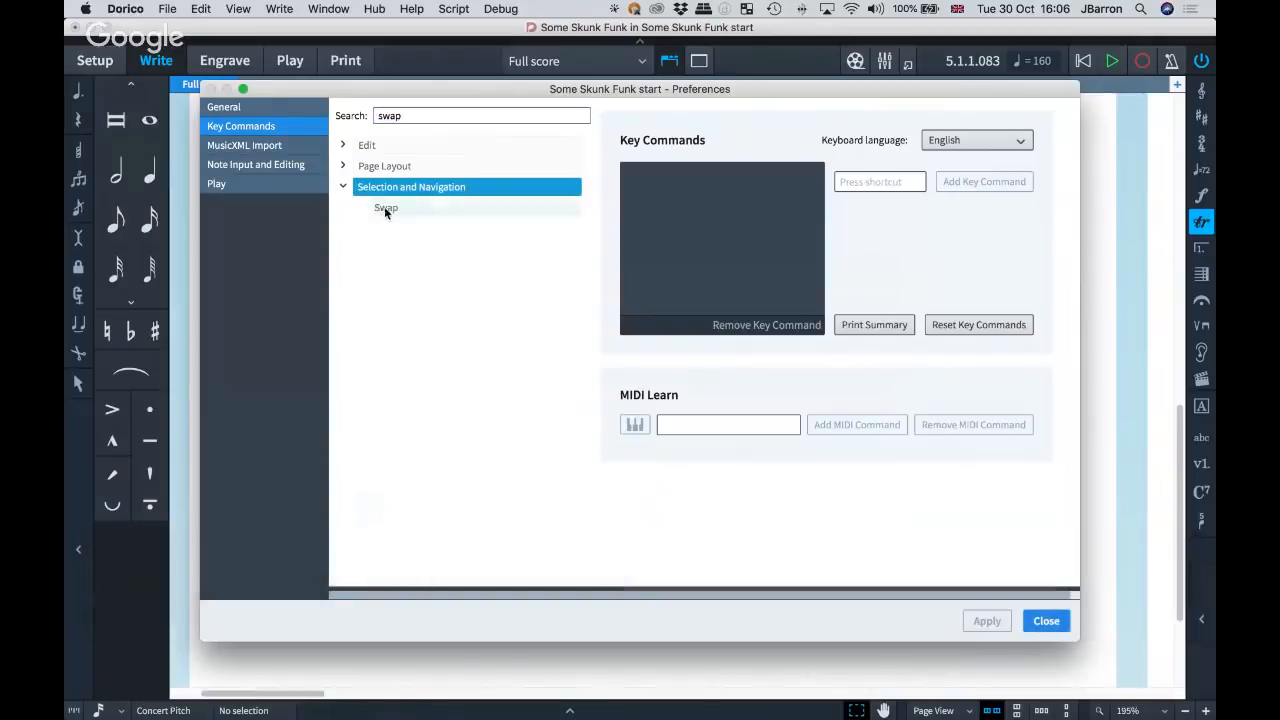
click(387, 210)
key(Escape)
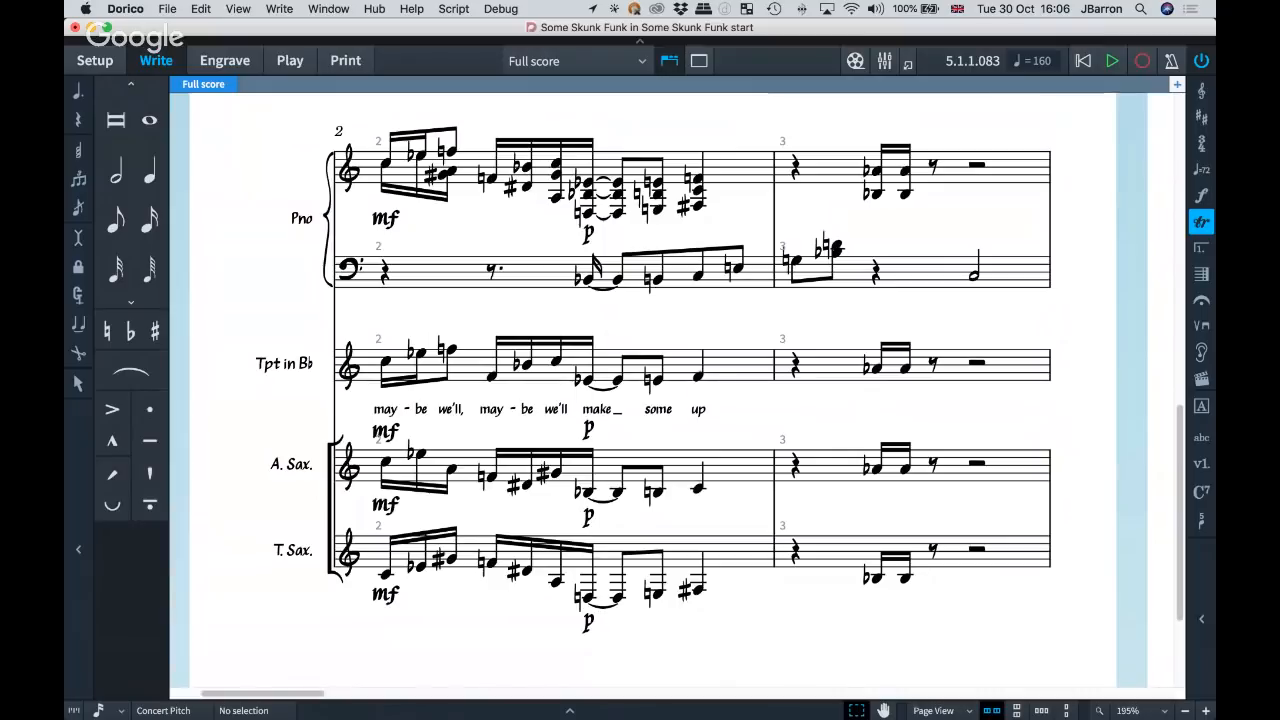
Show and hide the properties of the top F in the piano's last chord of bar 2, leaving nothing selected.
click(699, 280)
click(695, 179)
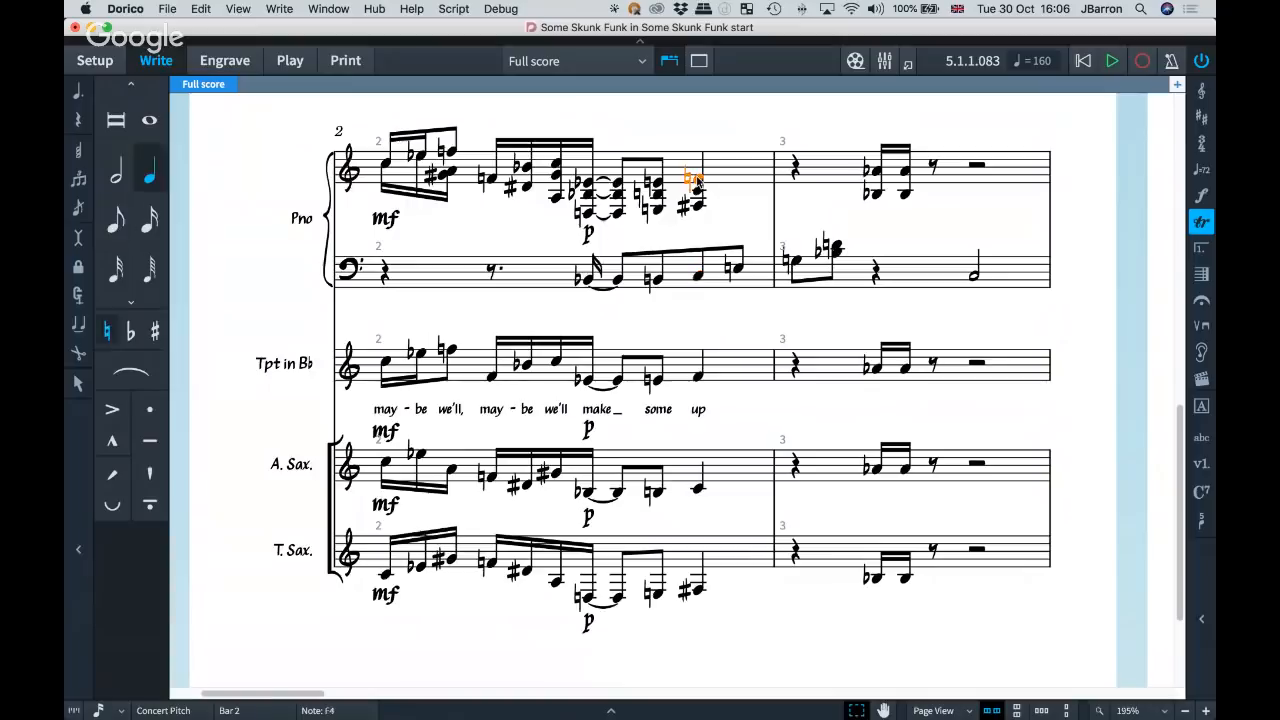
key(super+8)
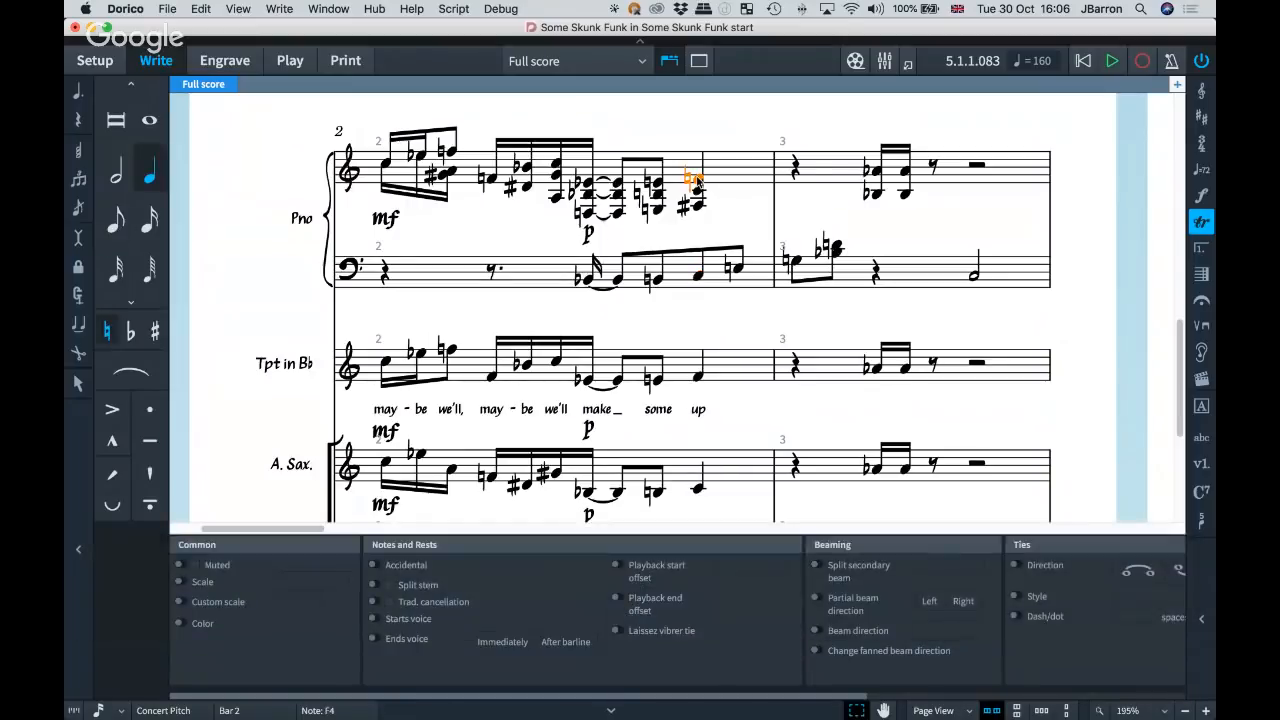
key(super+8)
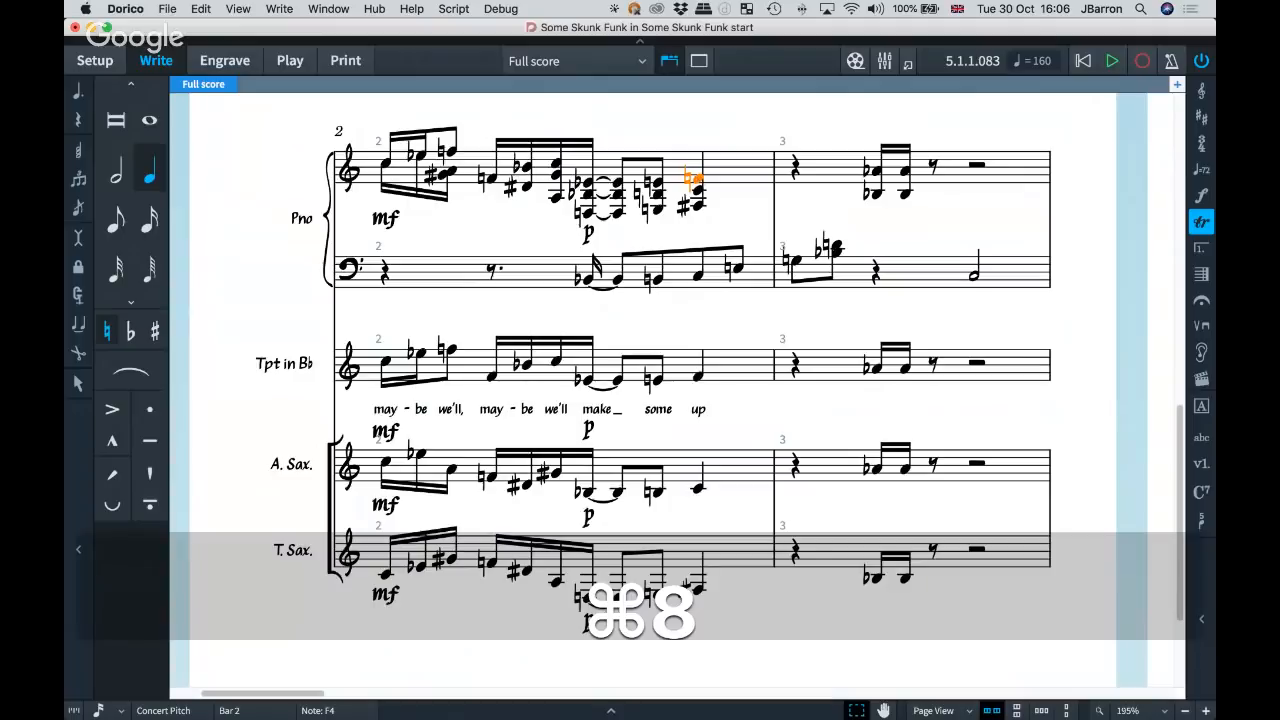
key(Escape)
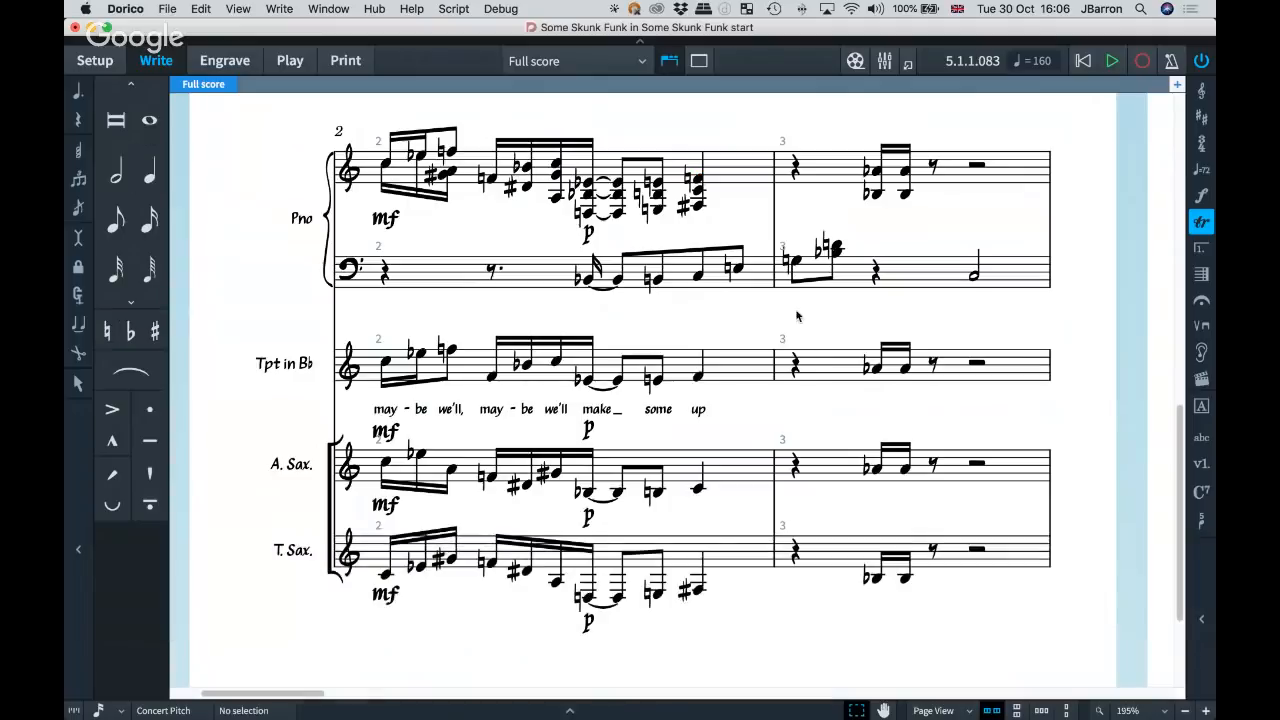
Delete the decrescendo and crescendo hairpins under the trumpet part in bar 4.
scroll(781, 324, down, 2)
scroll(781, 324, right, 1)
scroll(781, 340, right, 2)
scroll(781, 340, up, 1)
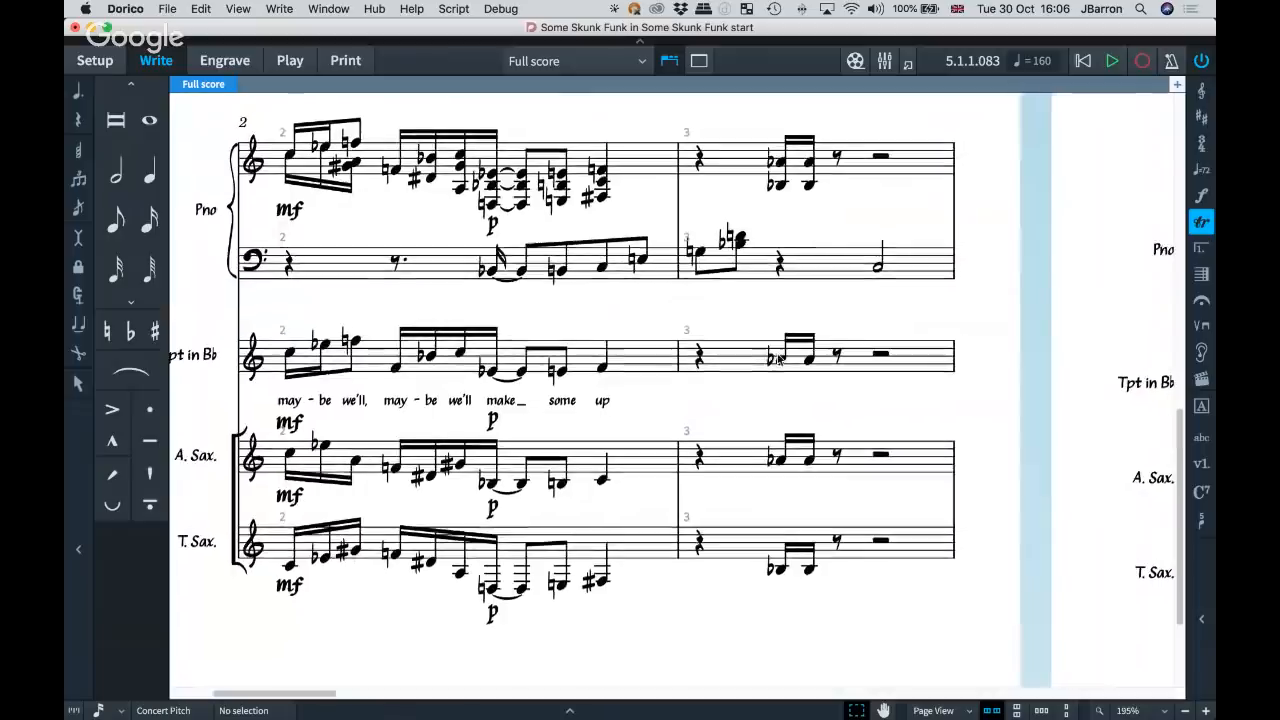
scroll(548, 340, right, 8)
scroll(548, 340, down, 3)
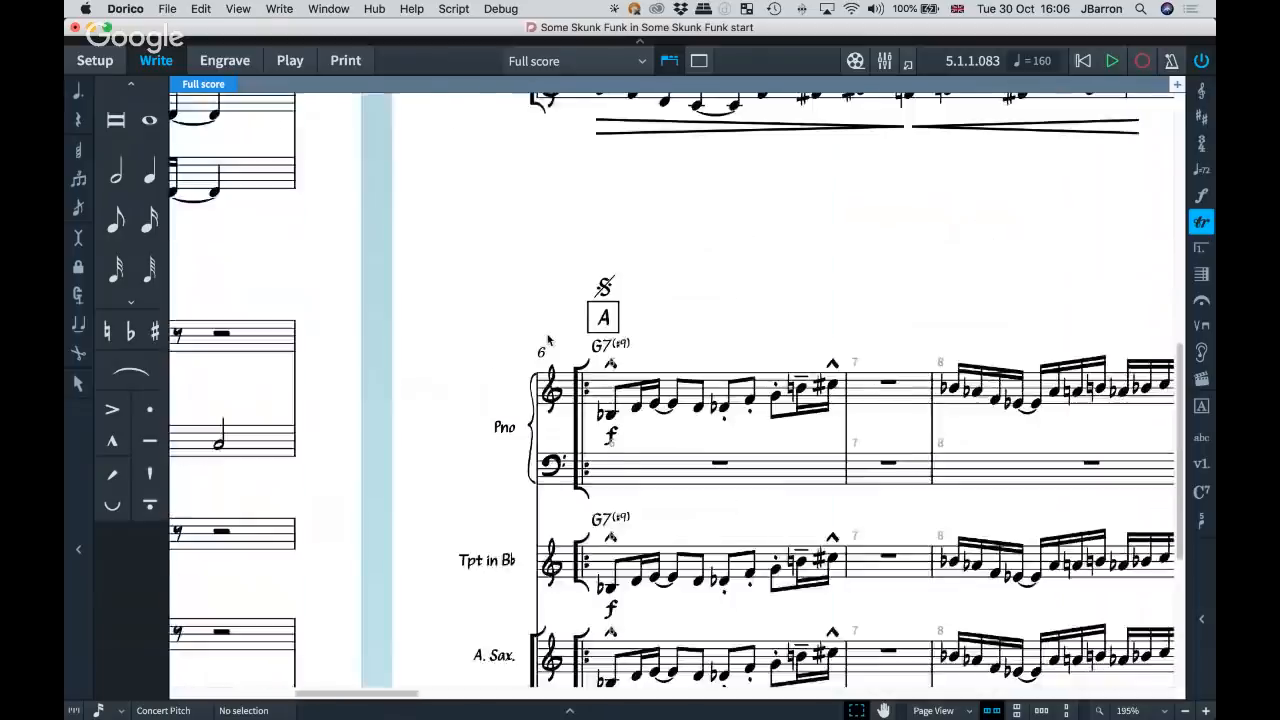
scroll(548, 340, up, 5)
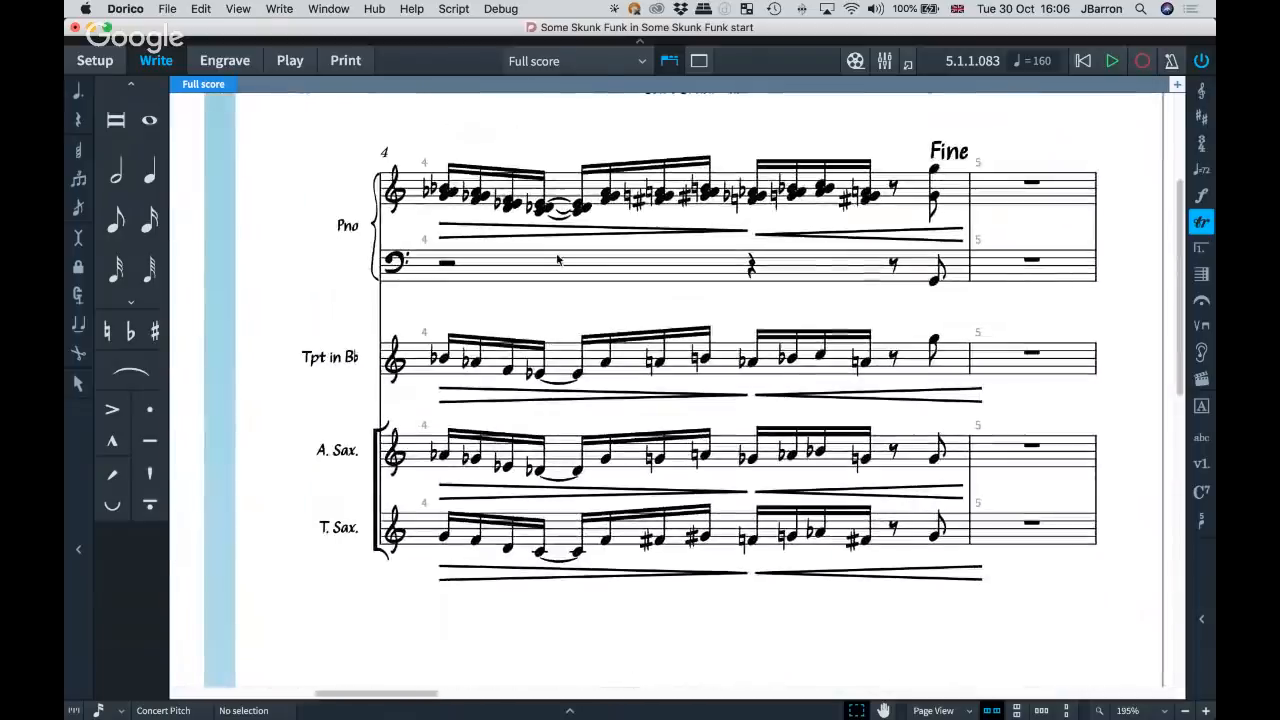
scroll(533, 394, left, 1)
click(545, 381)
key(BackSpace)
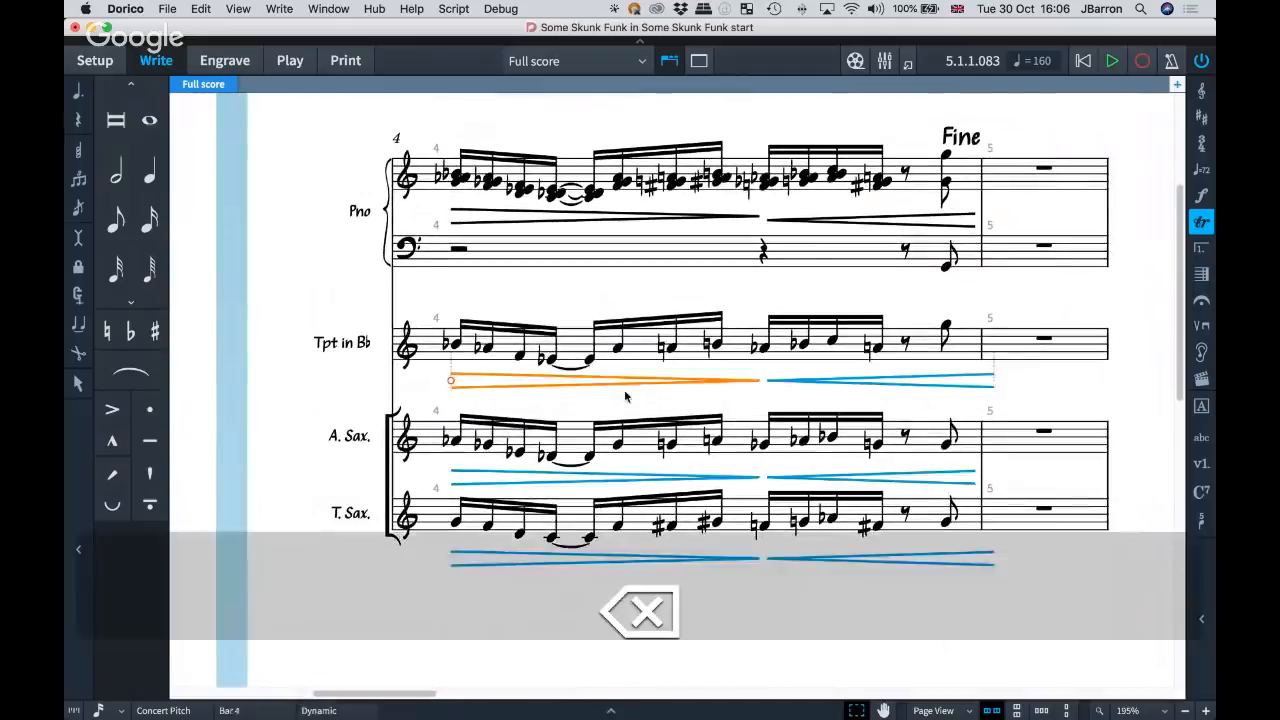
click(793, 381)
key(BackSpace)
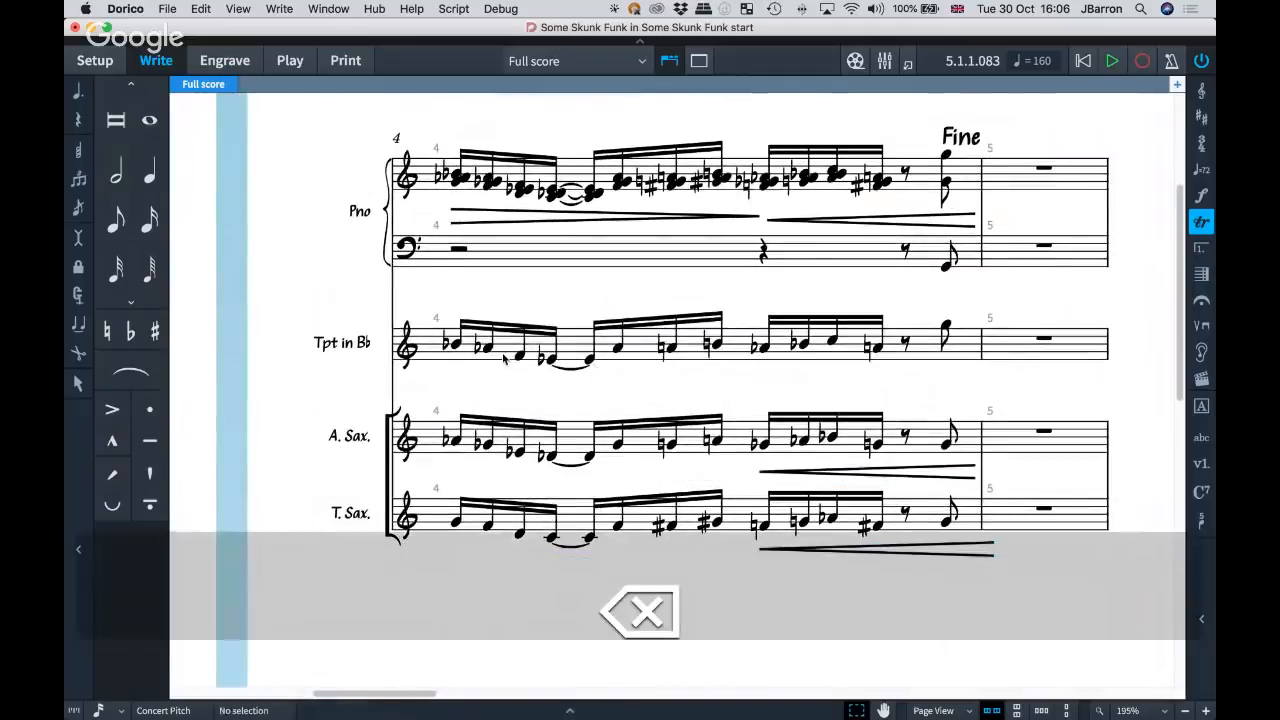
Select the trumpet's first note in bar 4, show the available jazz articulations and ornaments, and clear the selection.
key(super+equal)
scroll(500, 356, up, 2)
scroll(500, 356, right, 1)
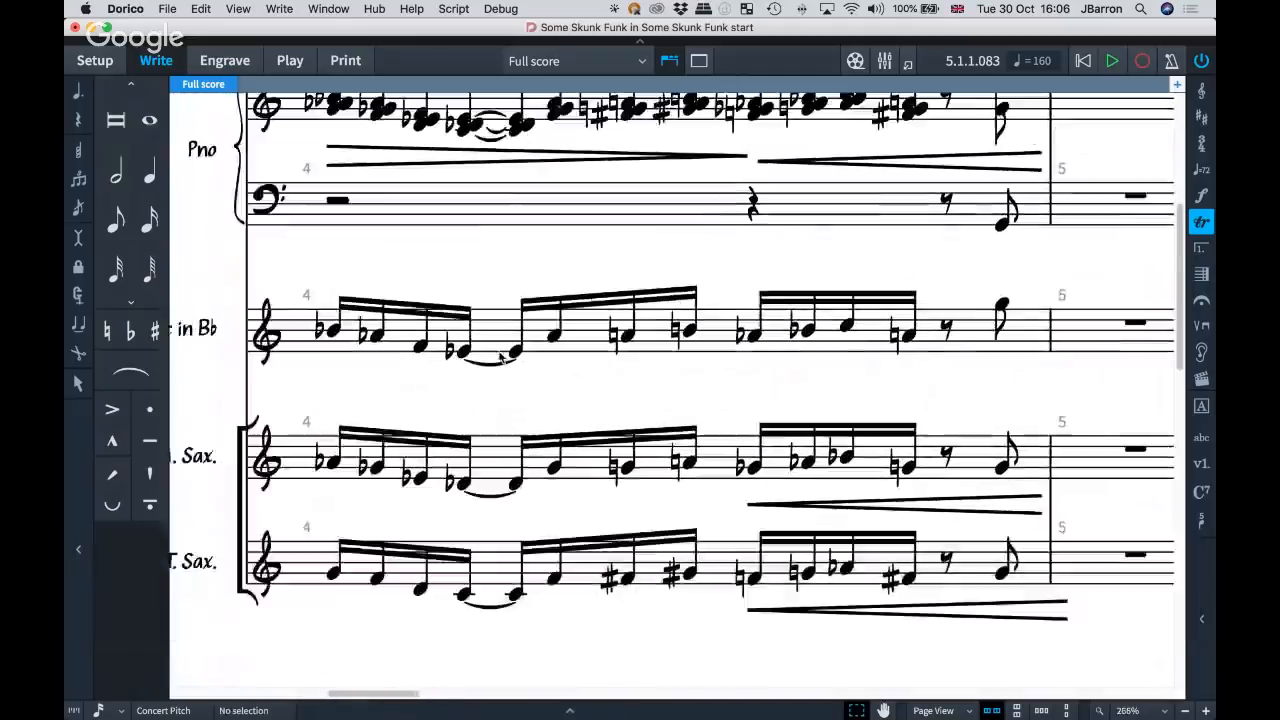
click(336, 331)
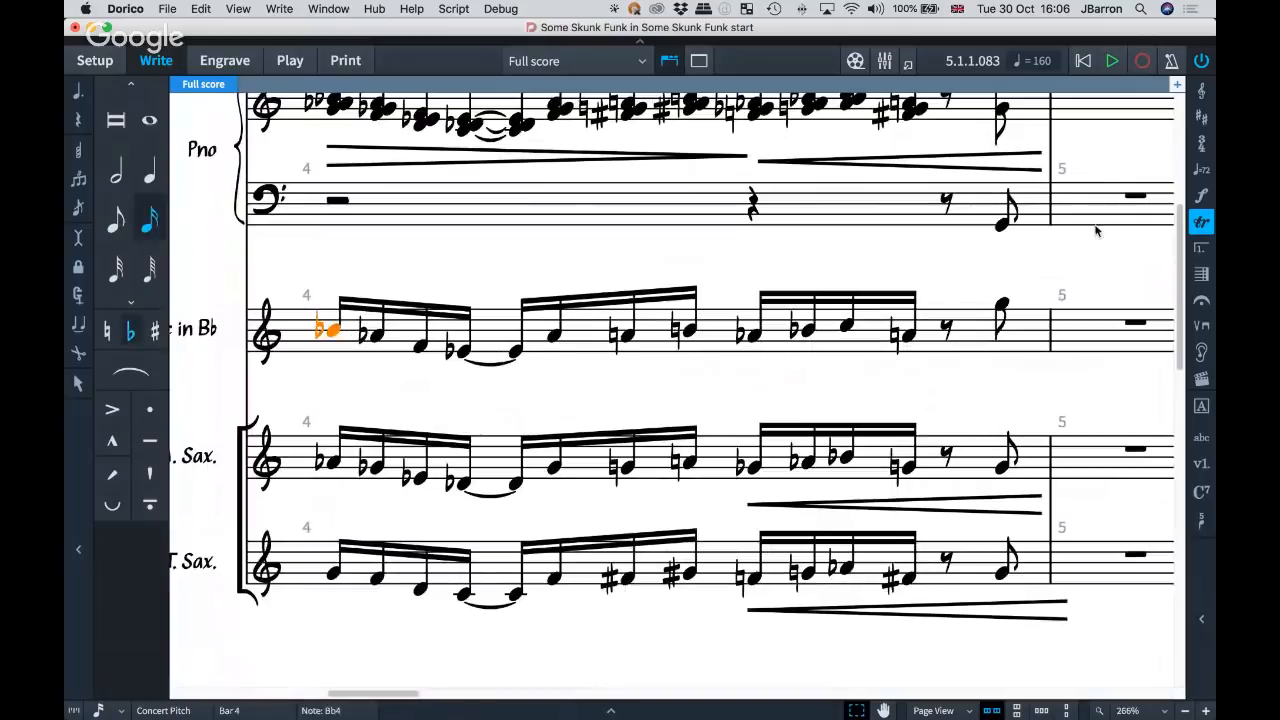
click(1200, 225)
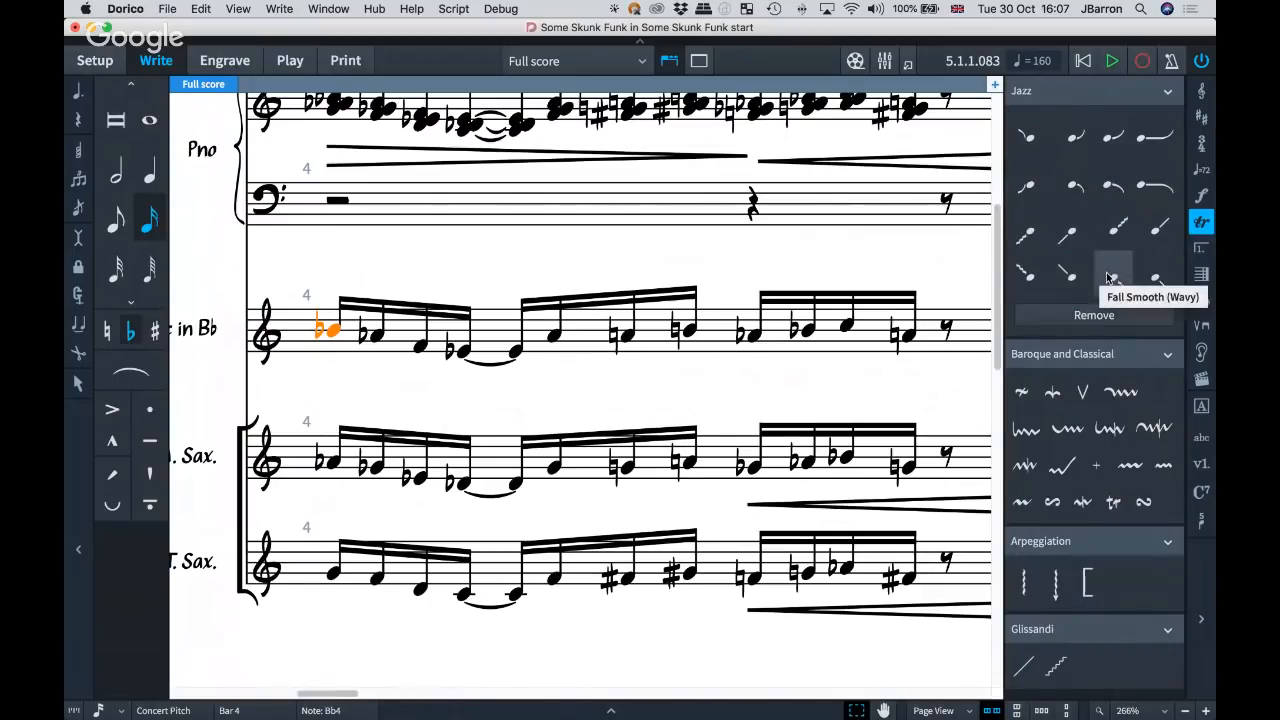
click(334, 375)
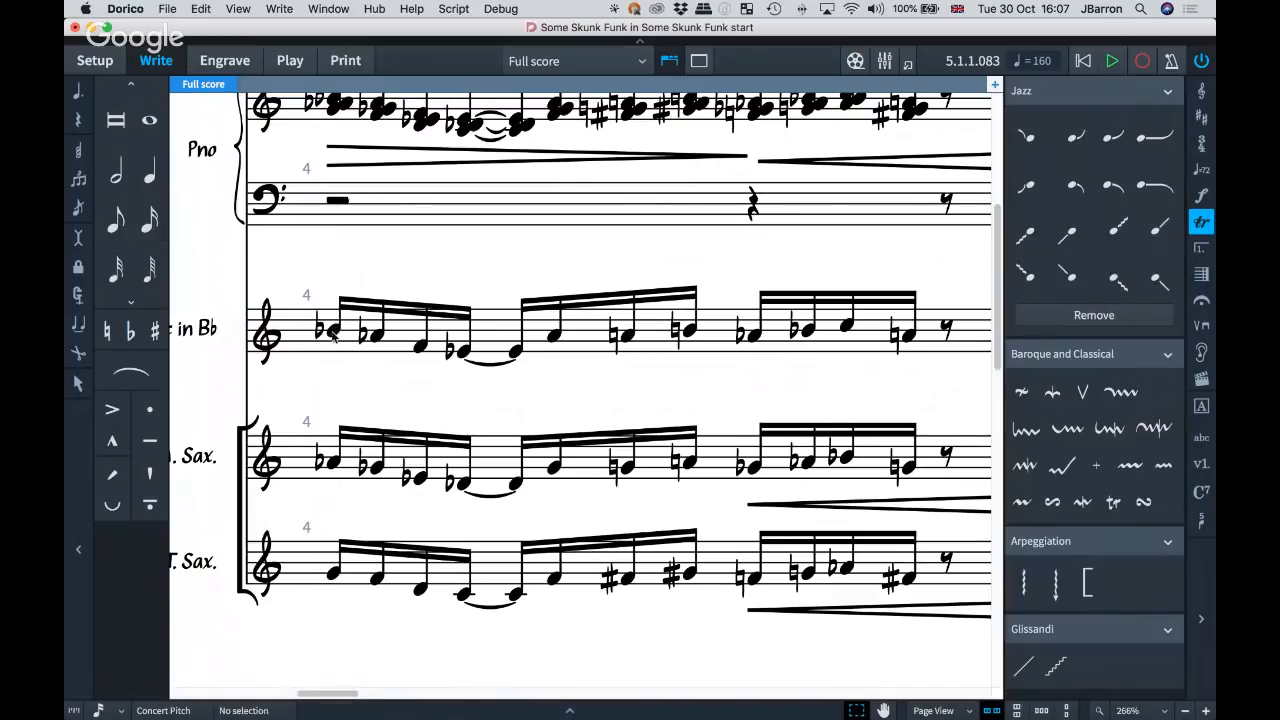
Add a jazz plop to the trumpet's first note in bar 4.
click(333, 331)
key(shift+o)
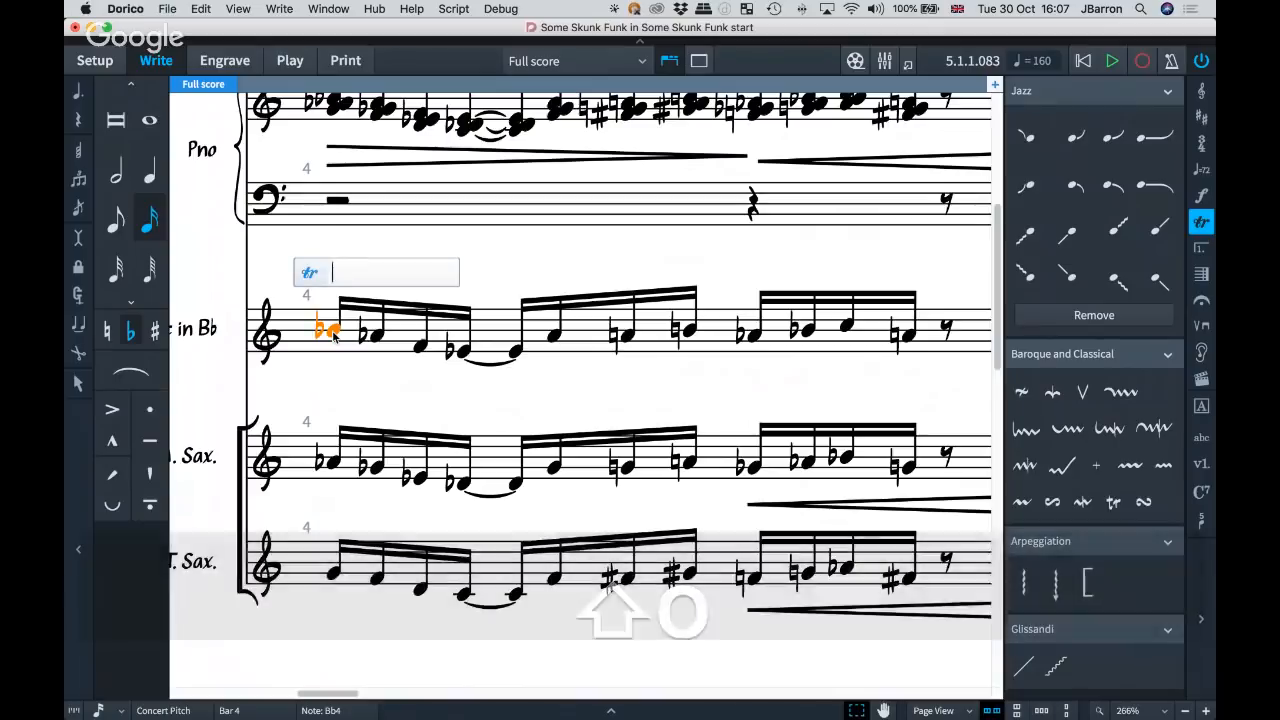
text(plop)
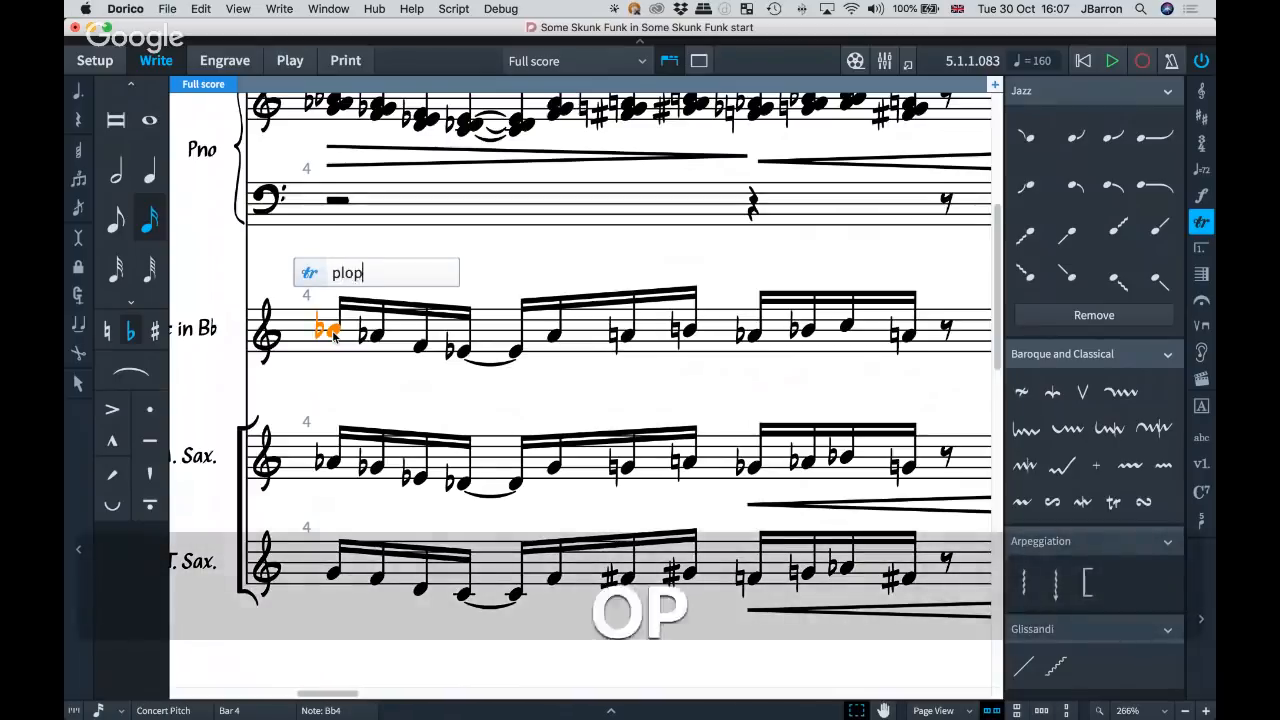
key(Return)
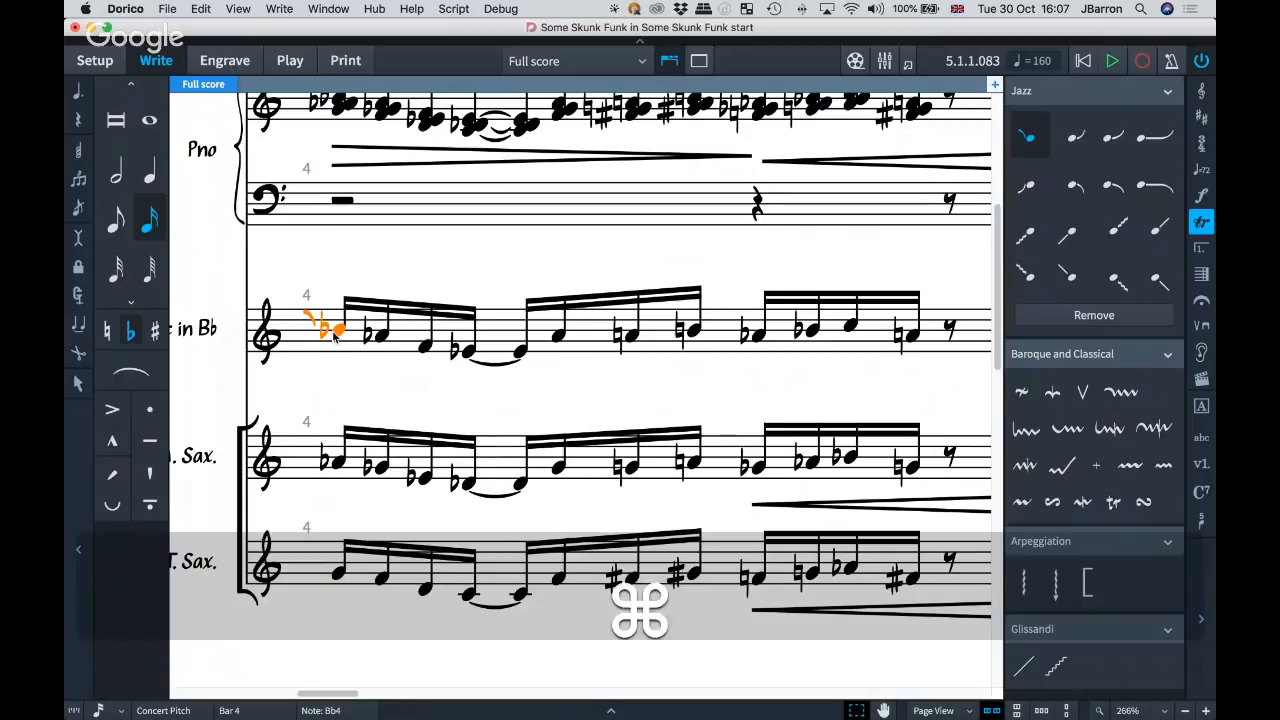
Undo the plop on the trumpet's first note in bar 4 and add a smooth plop to it instead.
key(super+z)
key(shift+o)
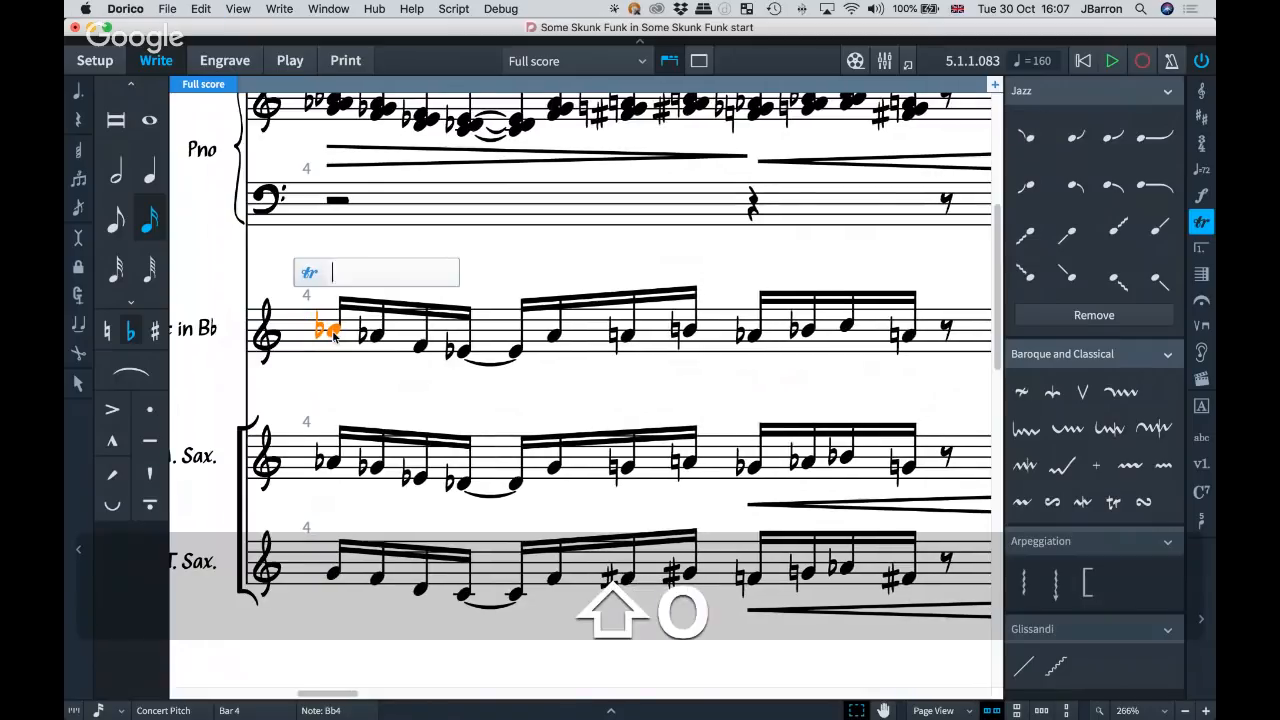
text(plopsmooth)
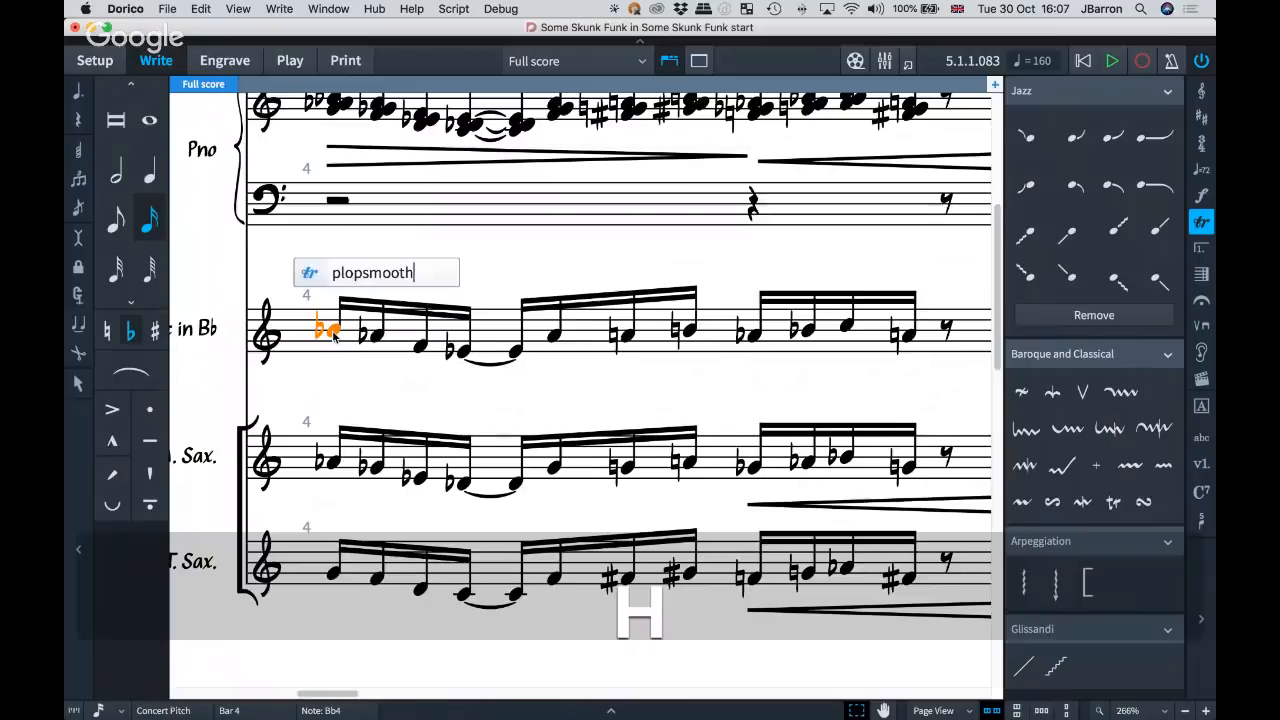
key(Return)
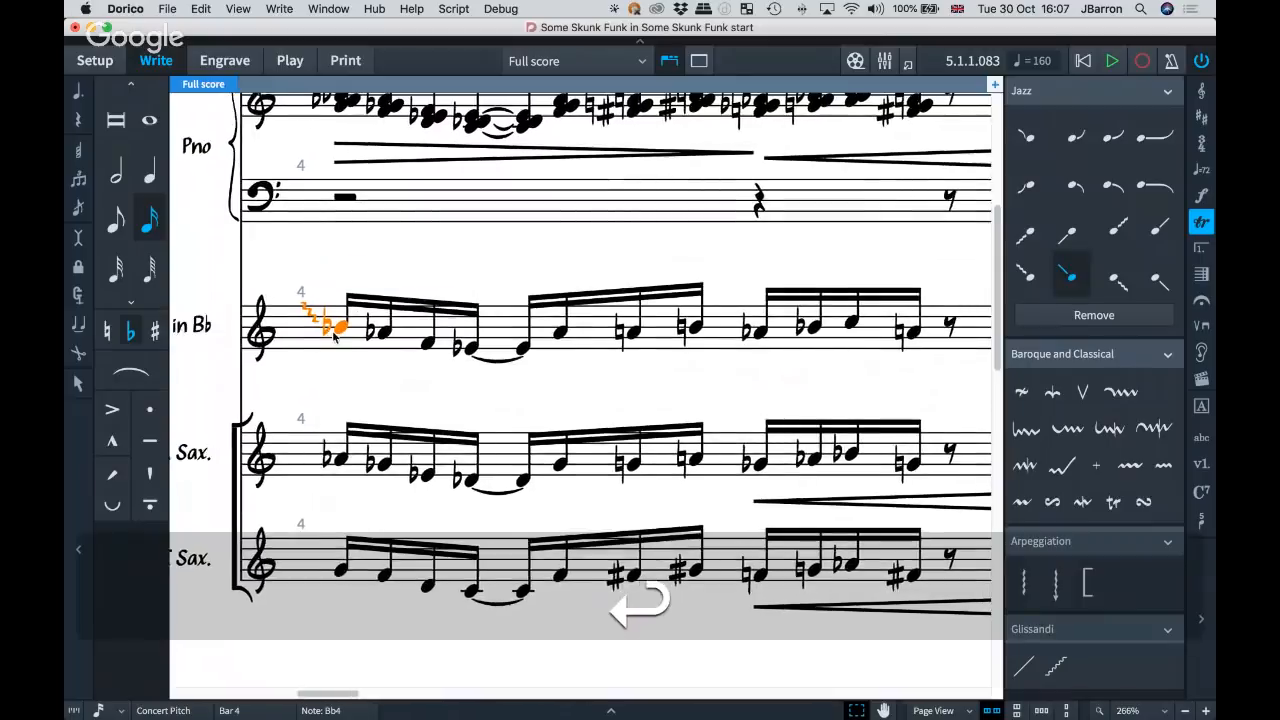
Add a doit to the trumpet's sixth note in bar 4, the A flat after the tied E flat.
scroll(335, 335, right, 2)
click(504, 320)
key(shift+o)
text(doit)
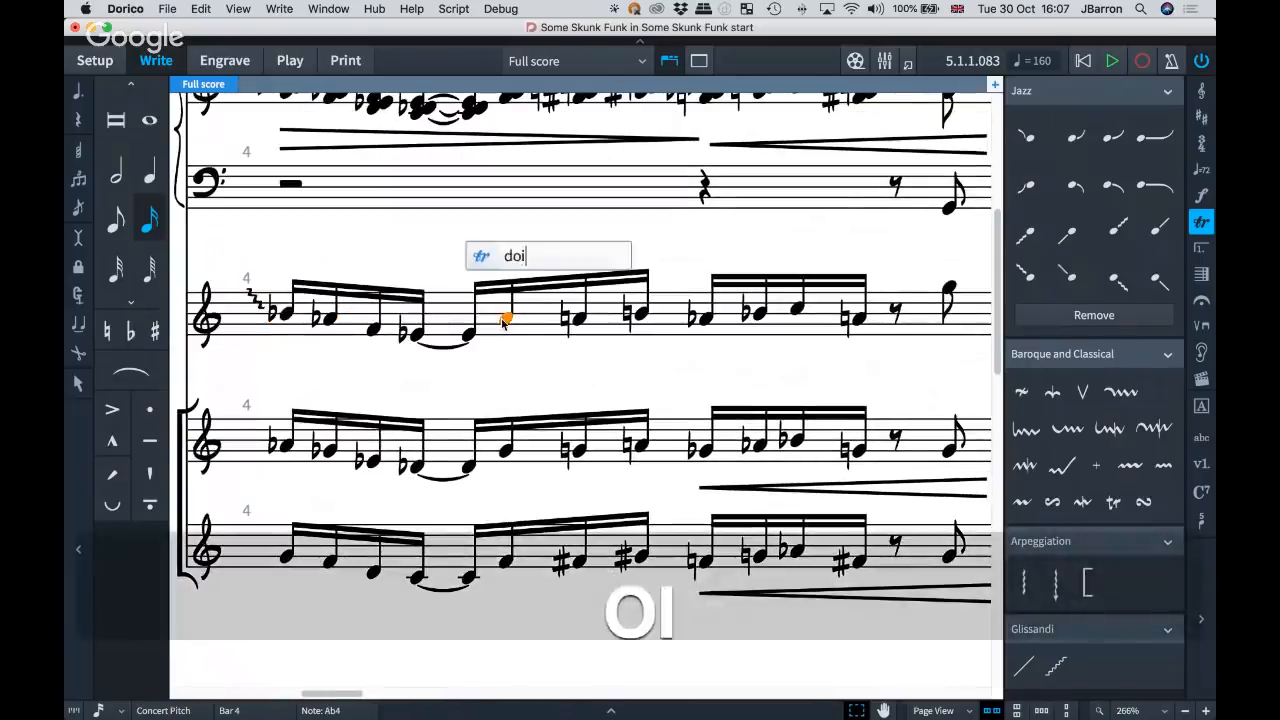
key(Return)
Add a fall to the trumpet's A natural that follows the note with the doit in bar 4.
key(Right)
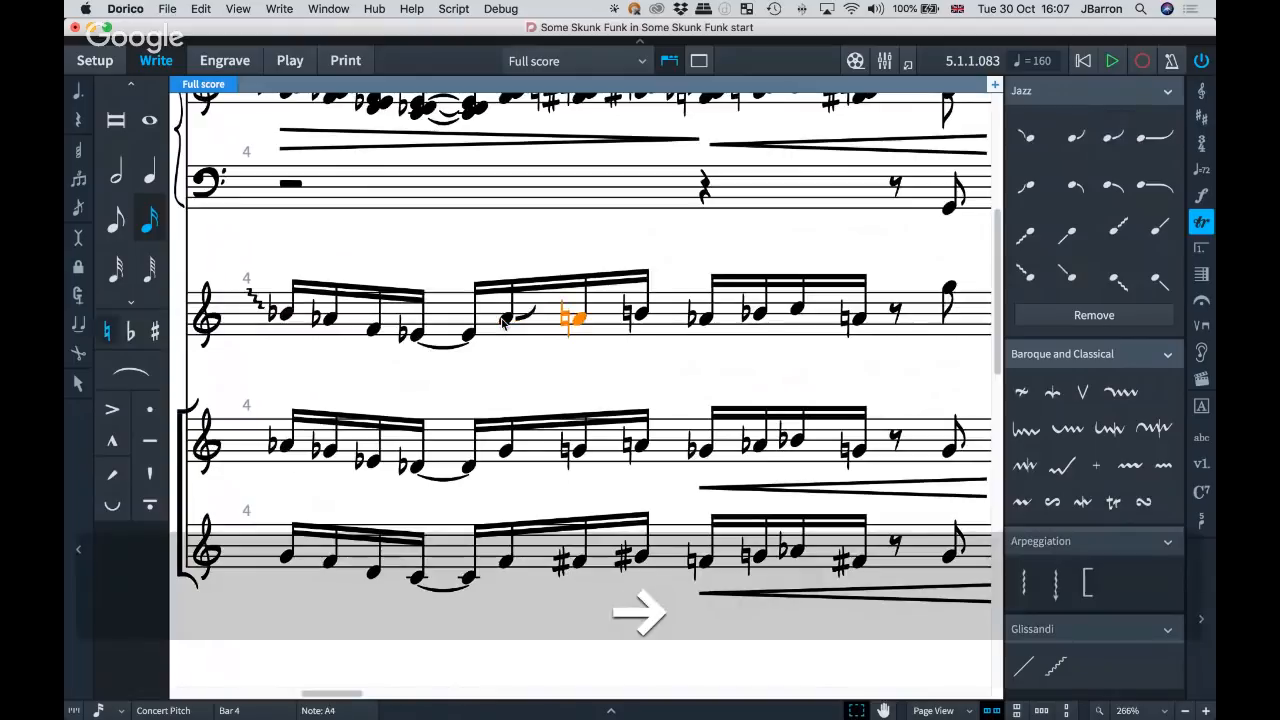
key(shift+o)
text(fall)
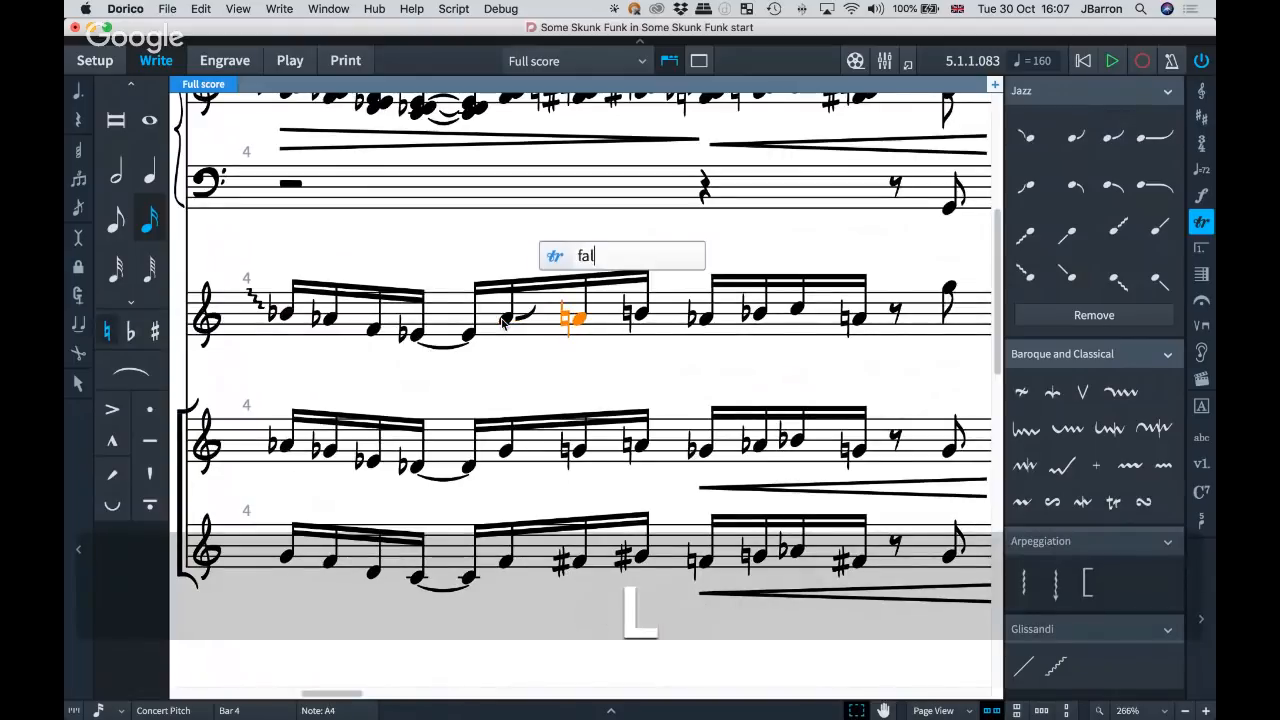
key(Return)
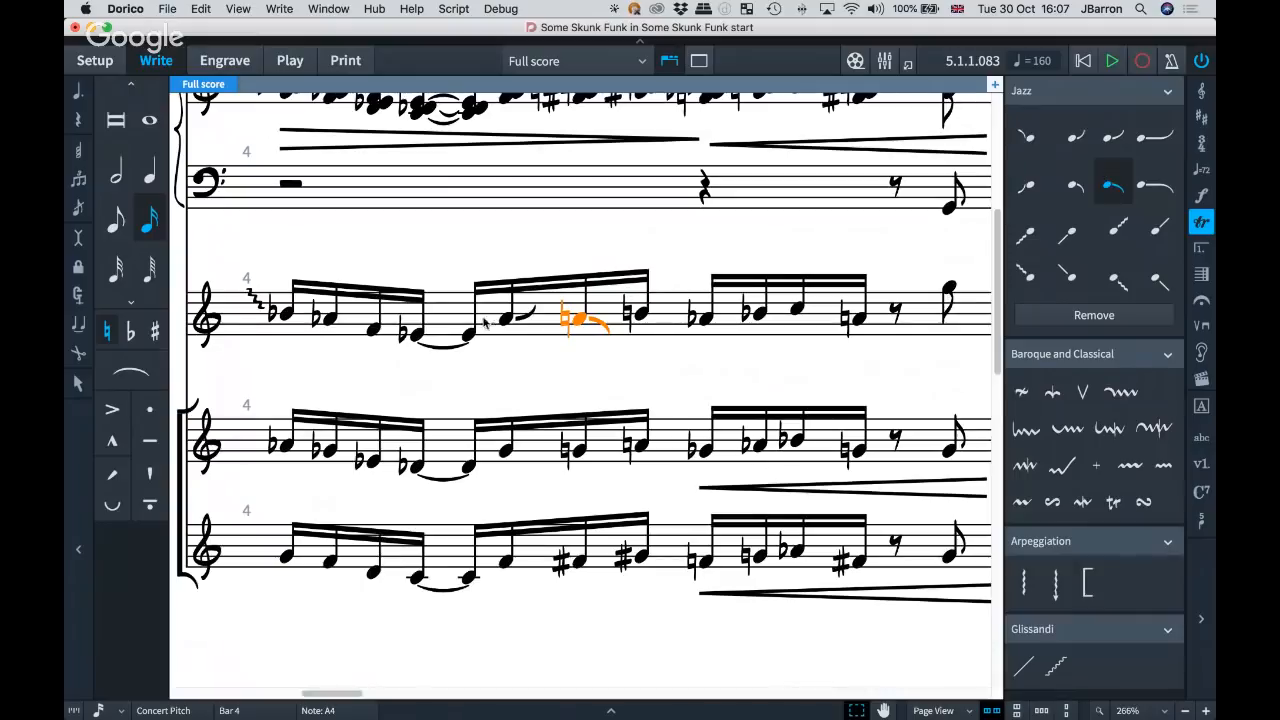
Remove all jazz articulations from the trumpet part in bar 4 at once and clear the selection.
click(422, 307)
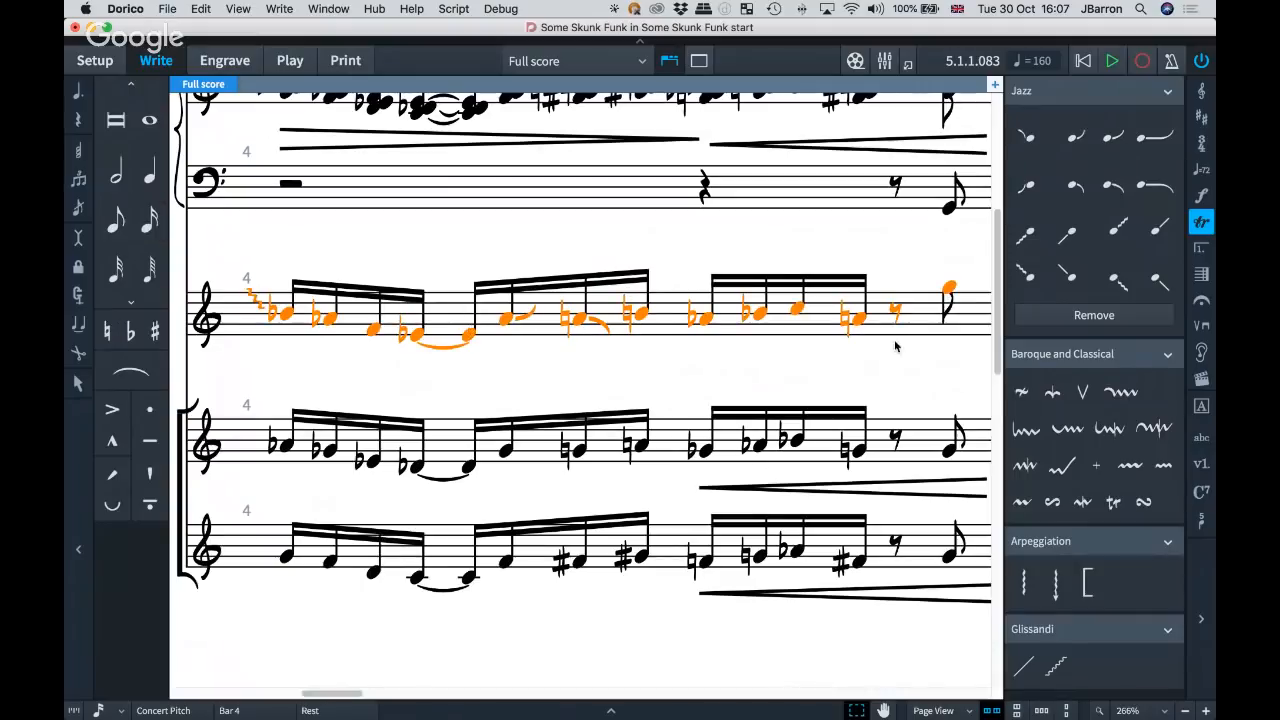
click(1060, 313)
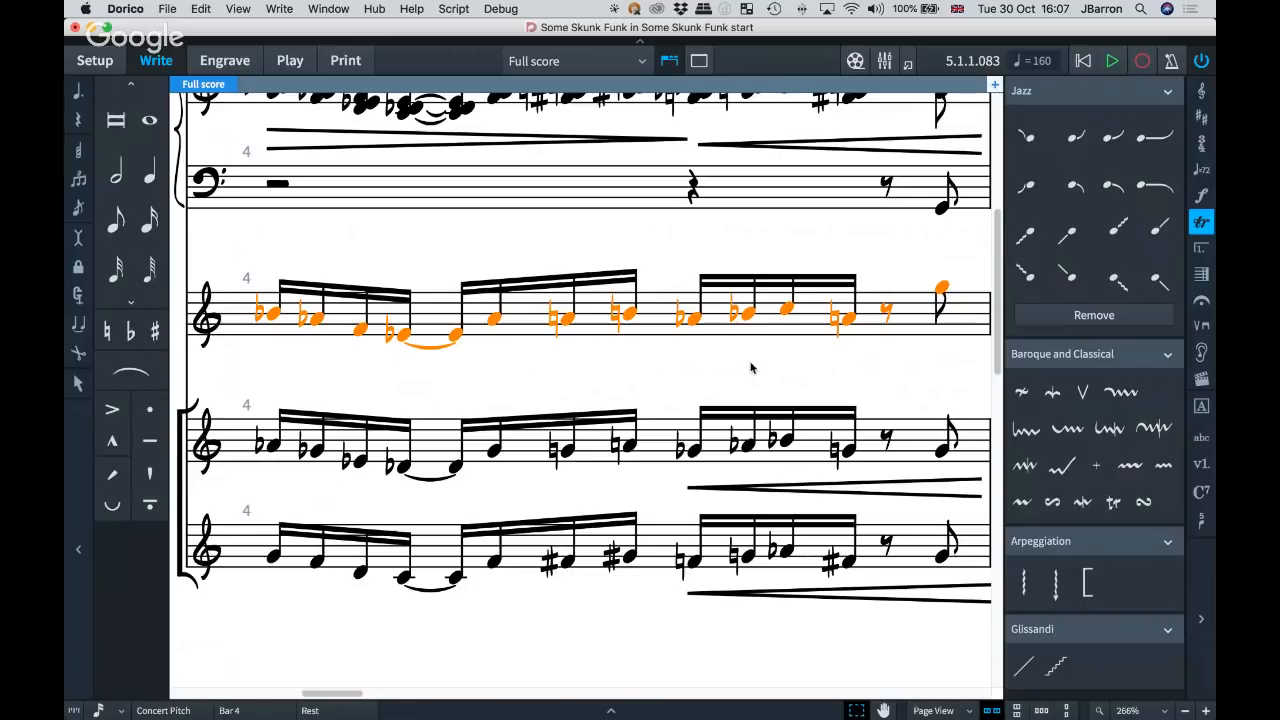
click(361, 370)
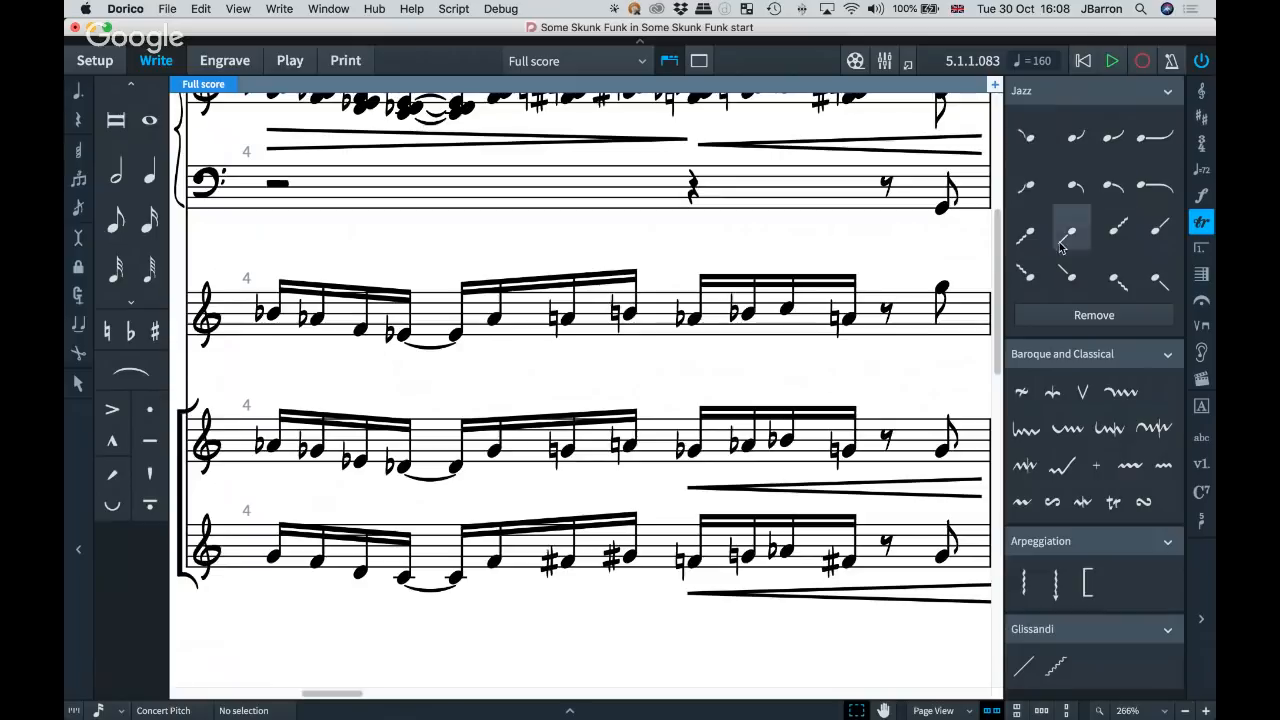
Examine the Jazz Articulations engraving options for line styles, bend lengths, positioning and chord alignment, and close the options without changes.
key(shift+super+e)
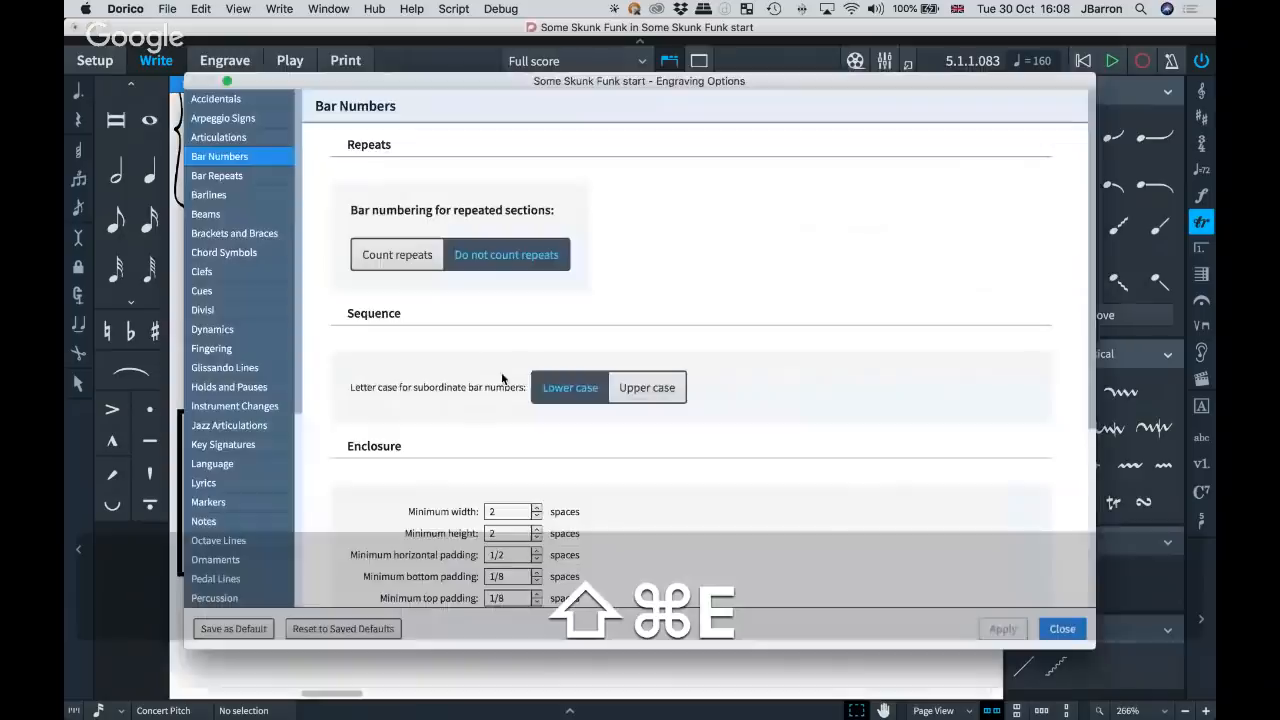
click(216, 425)
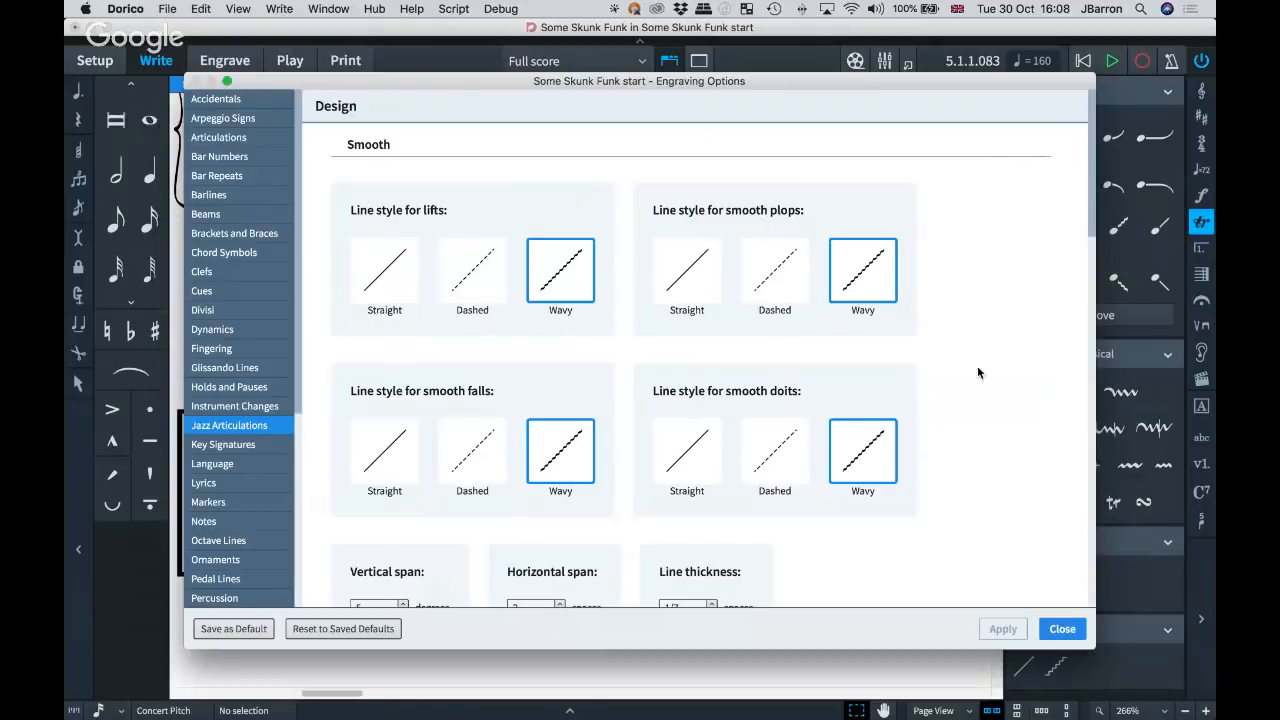
scroll(977, 372, down, 5)
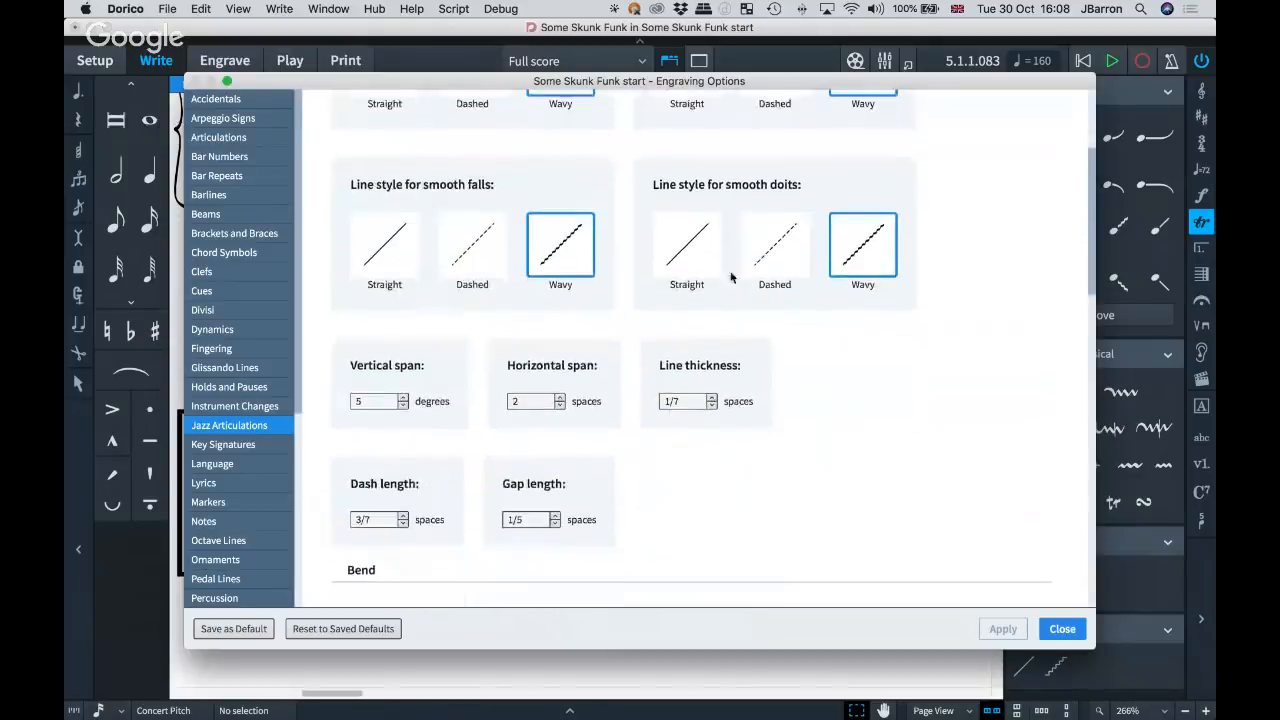
scroll(817, 360, down, 3)
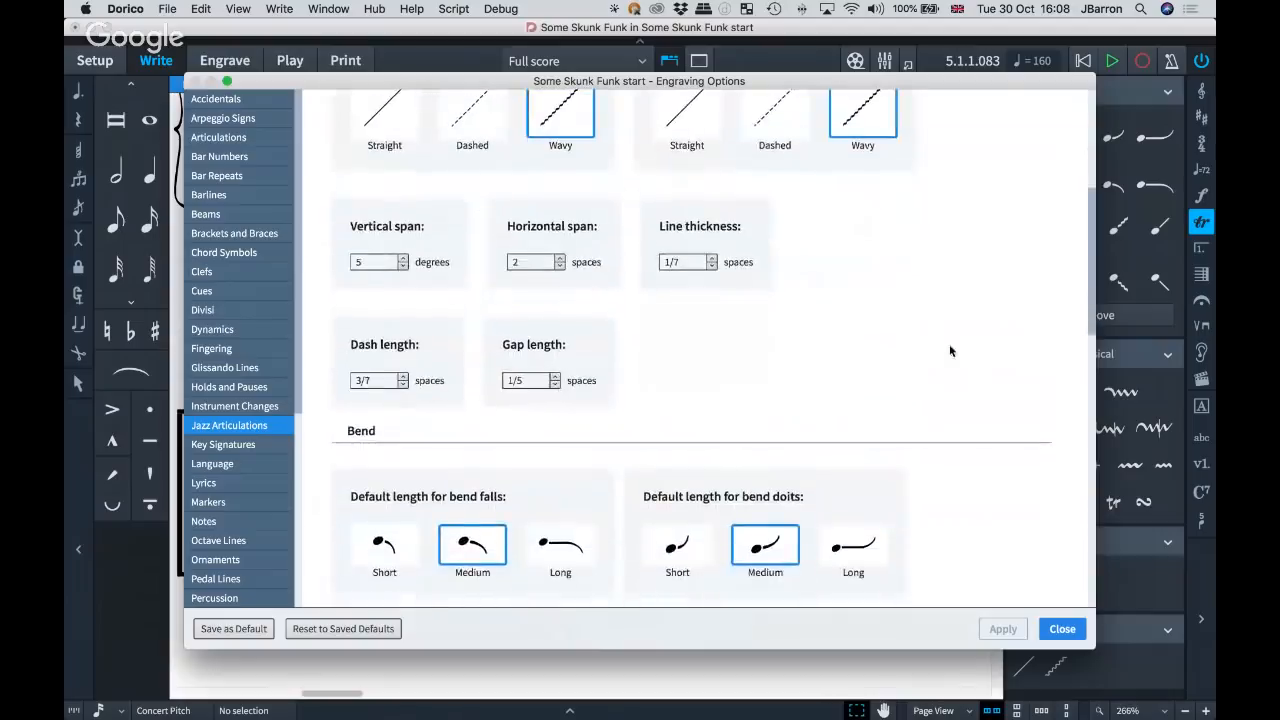
scroll(951, 350, down, 4)
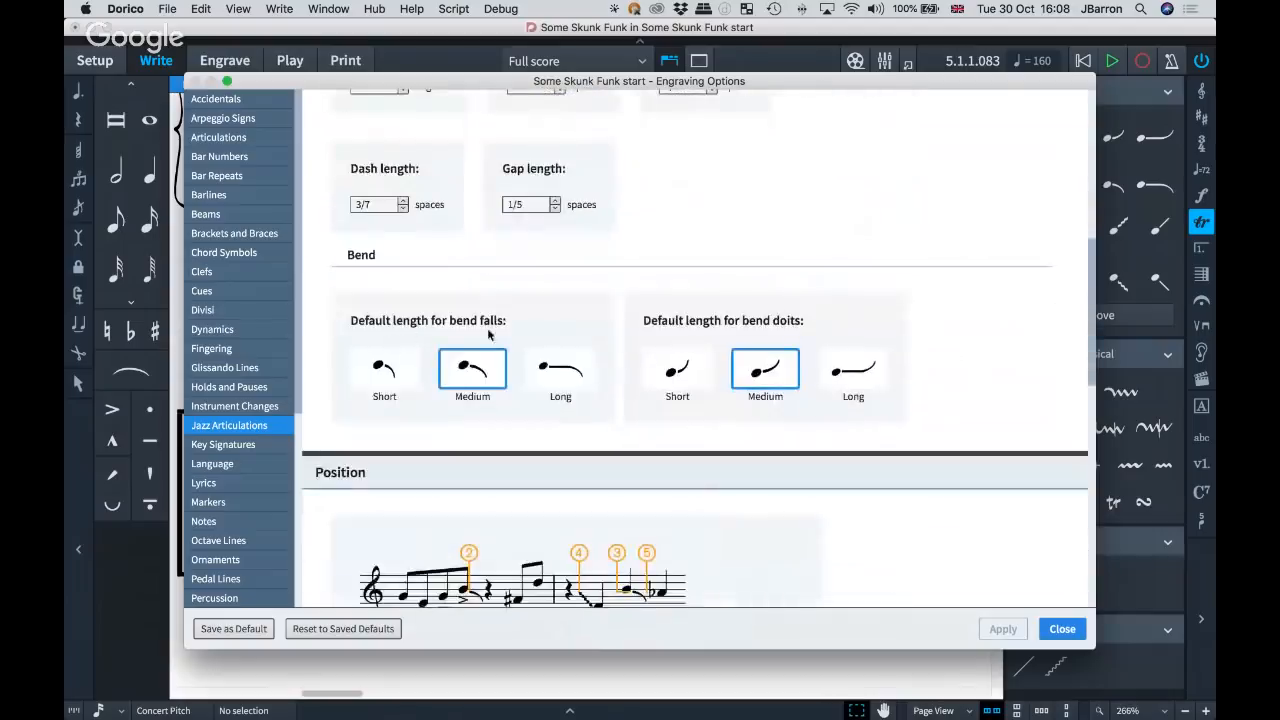
scroll(745, 380, down, 3)
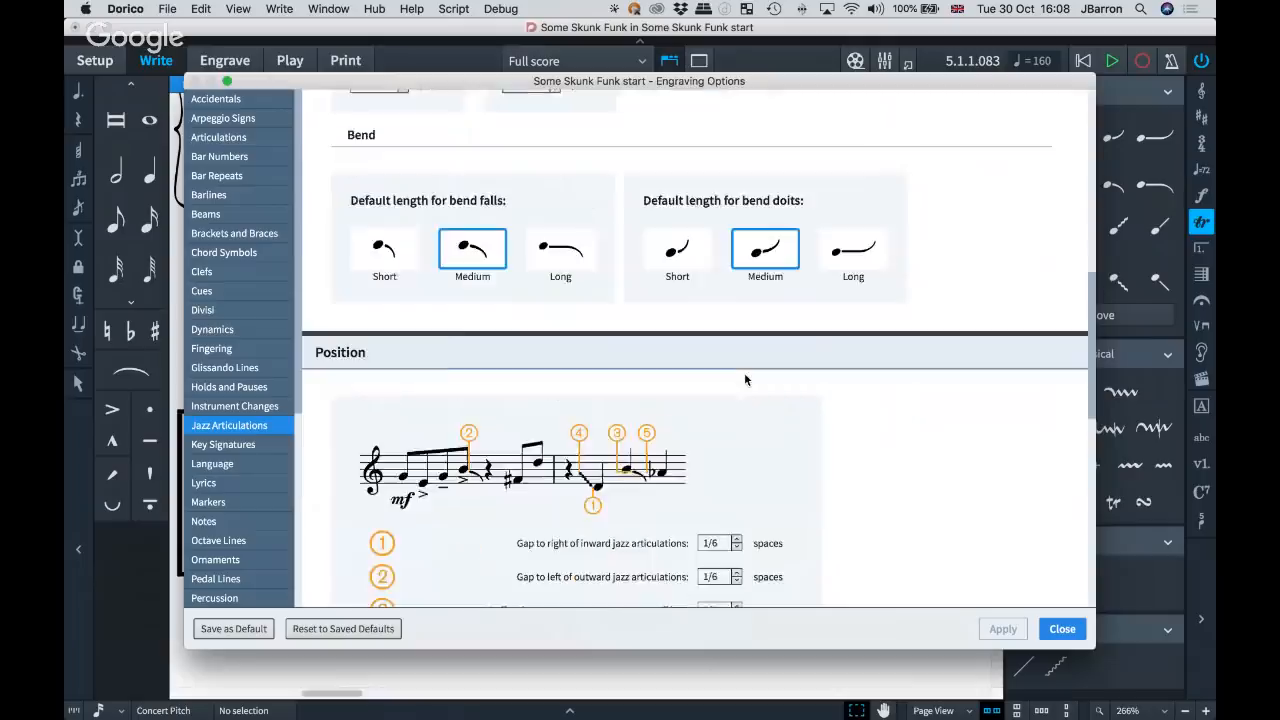
scroll(745, 380, down, 5)
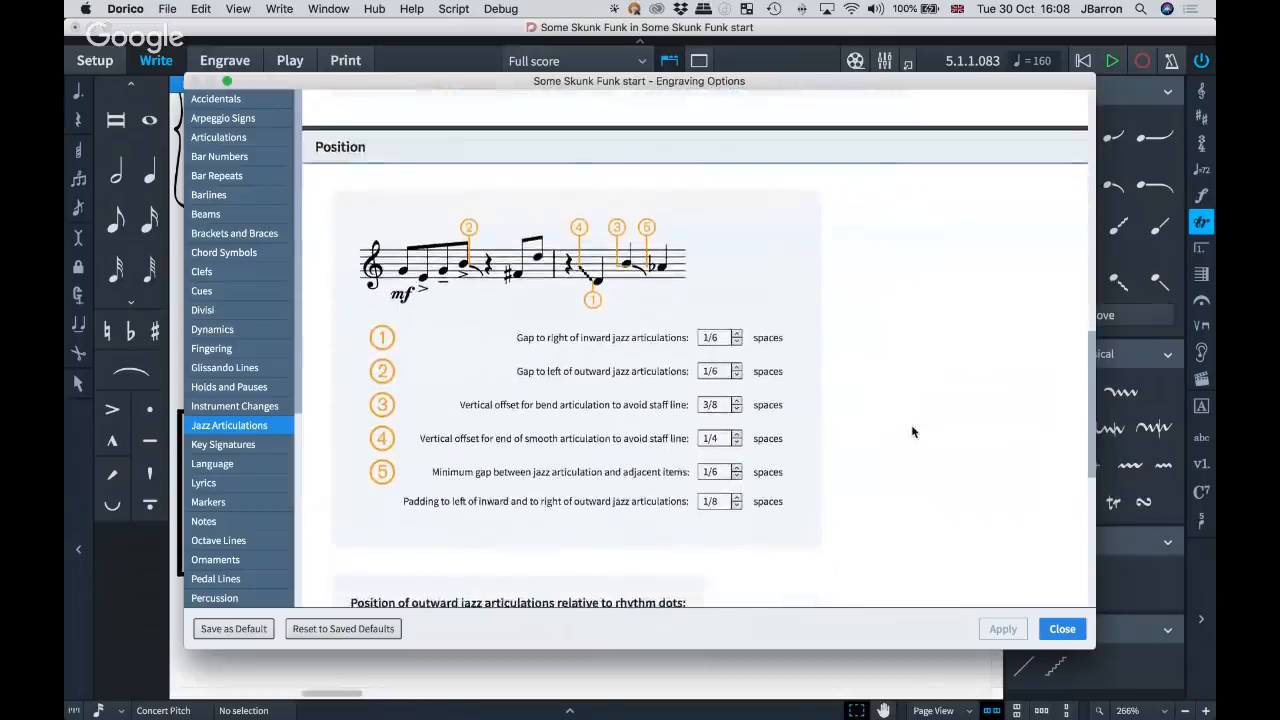
scroll(912, 432, down, 9)
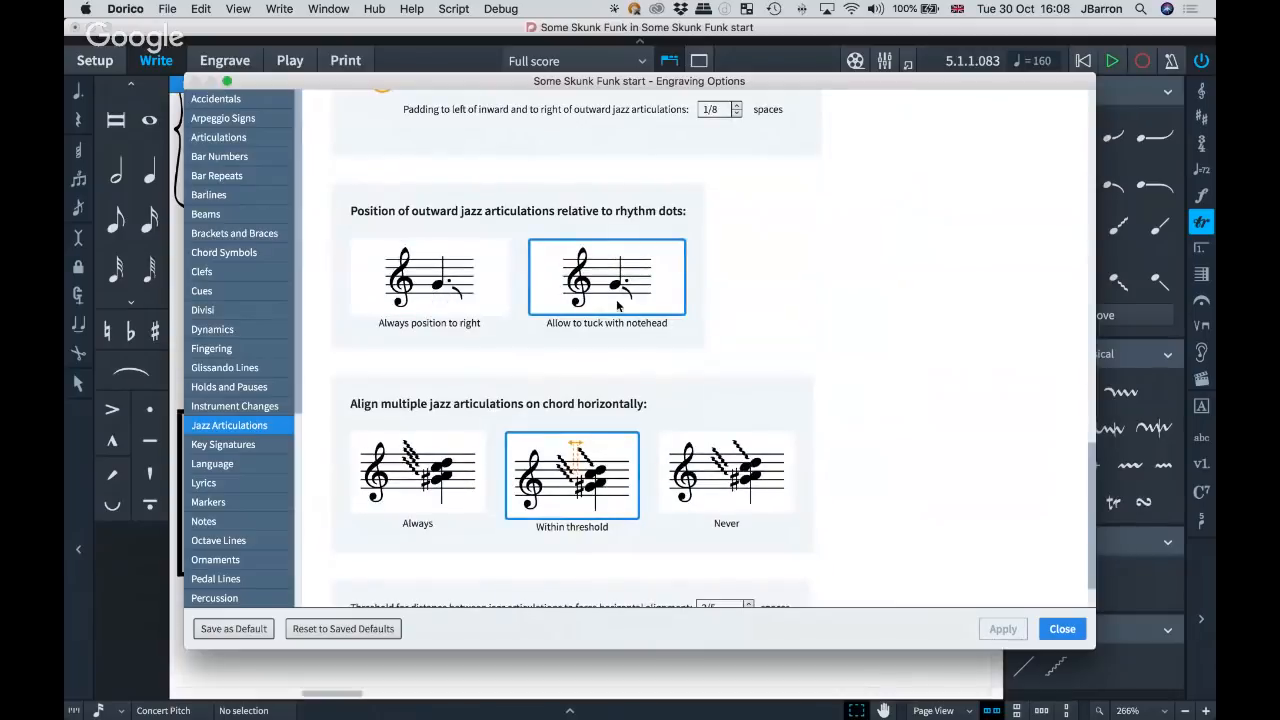
scroll(490, 408, down, 2)
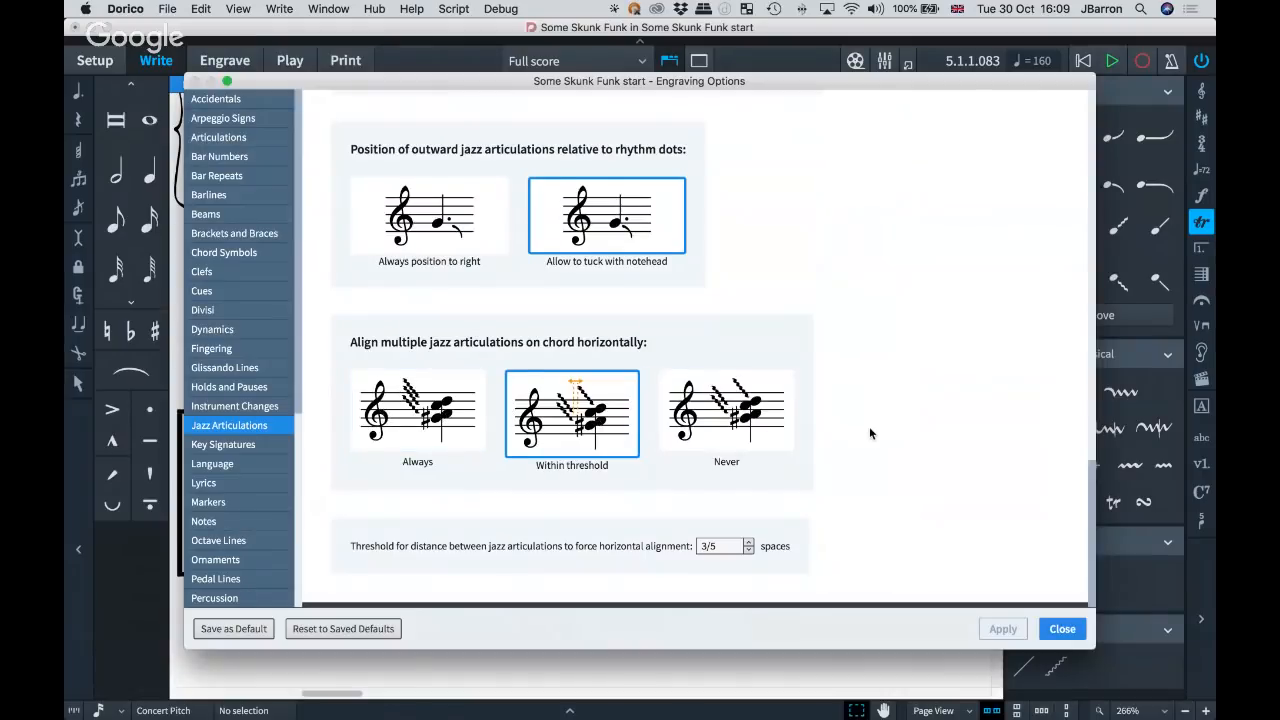
scroll(869, 433, up, 3)
scroll(869, 433, up, 8)
scroll(870, 433, up, 3)
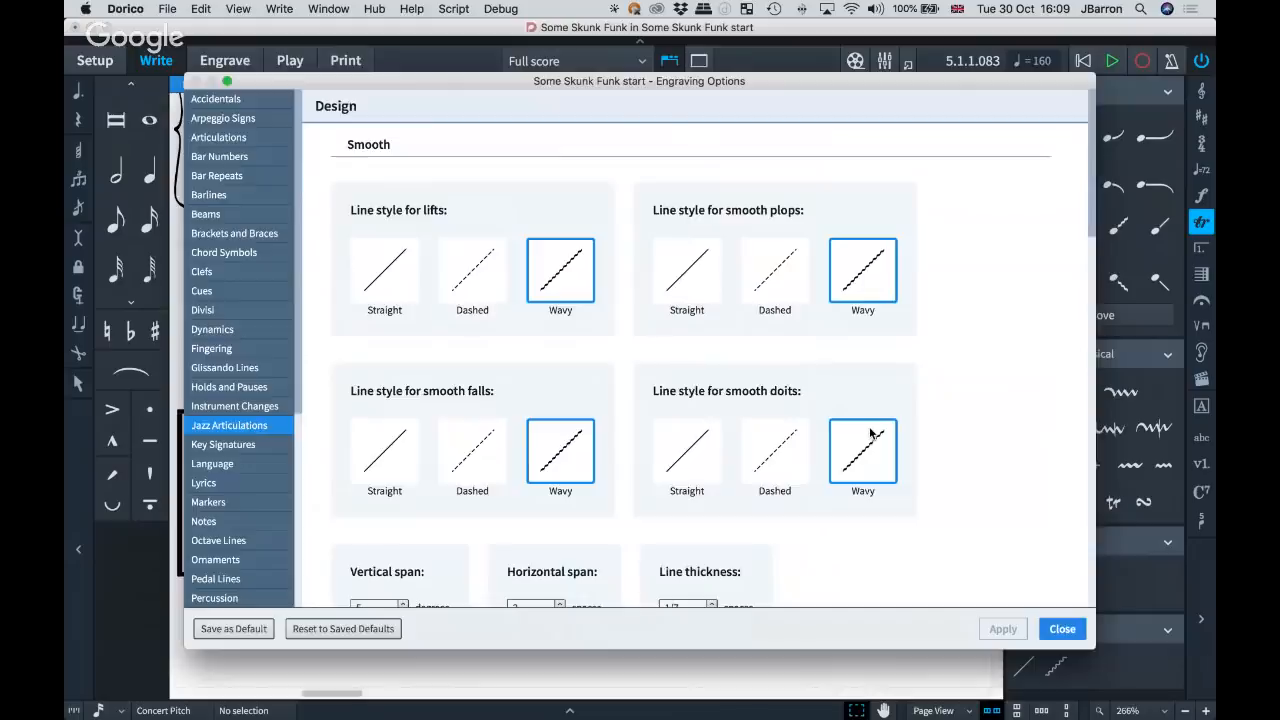
key(Return)
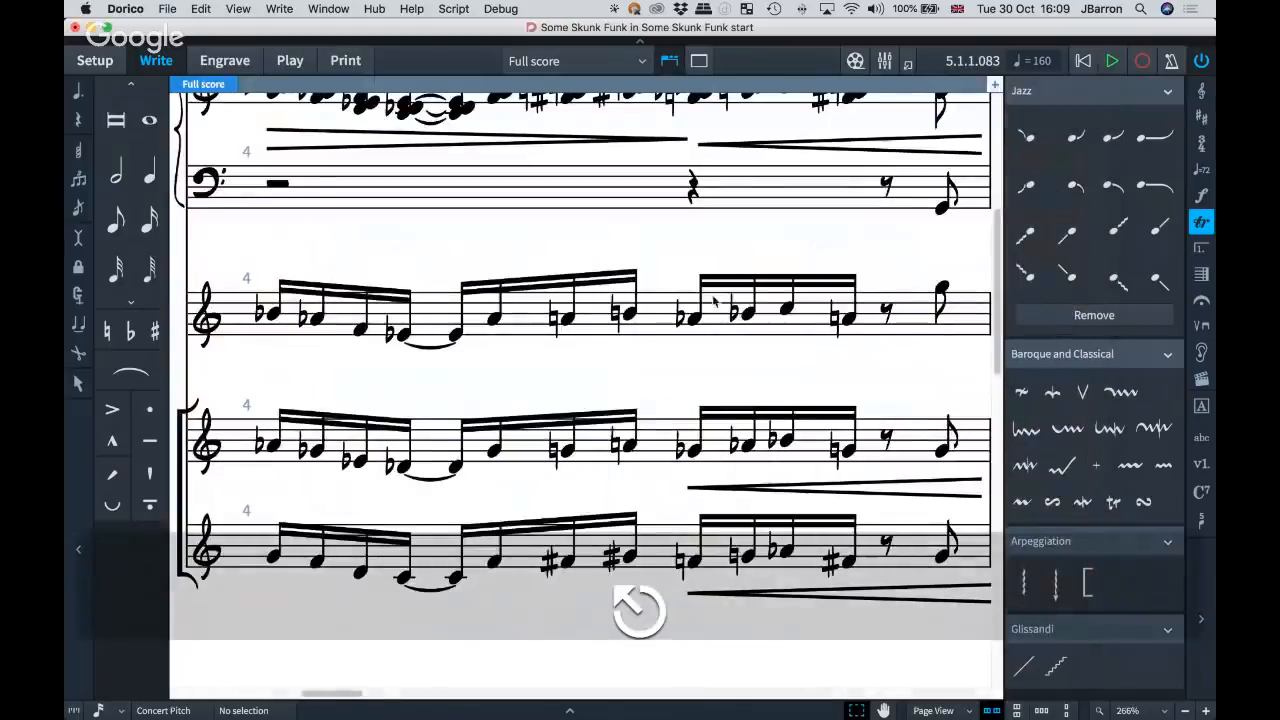
Switch the full score to galley view.
key(x)
key(x)
key(x)
scroll(722, 306, right, 1)
scroll(722, 306, right, 1)
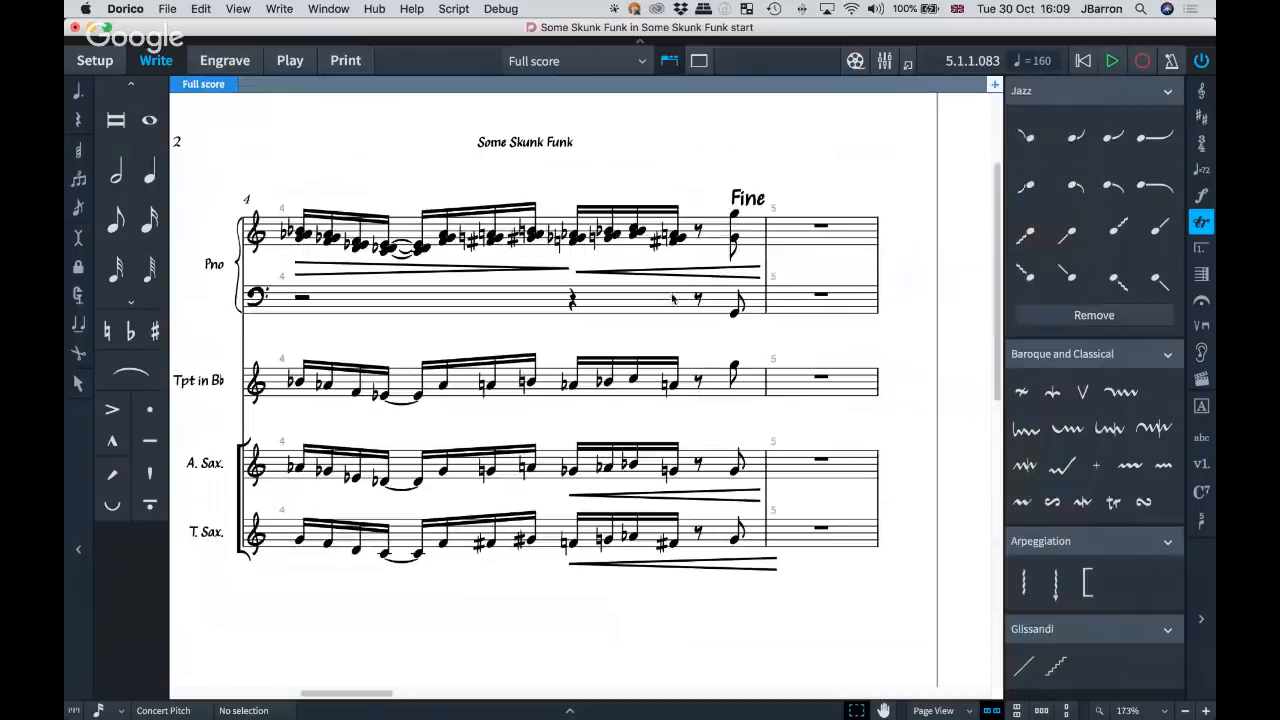
scroll(672, 298, left, 10)
scroll(672, 299, down, 2)
scroll(672, 298, down, 1)
scroll(672, 298, left, 1)
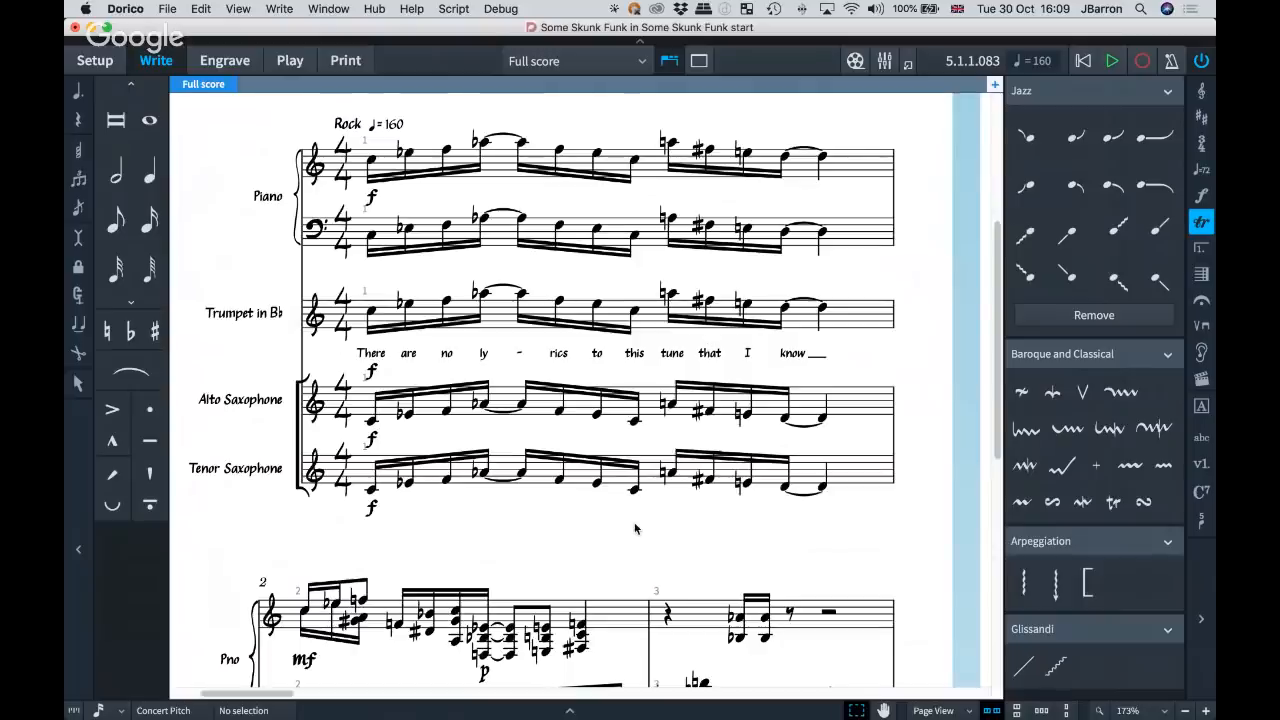
scroll(635, 528, right, 2)
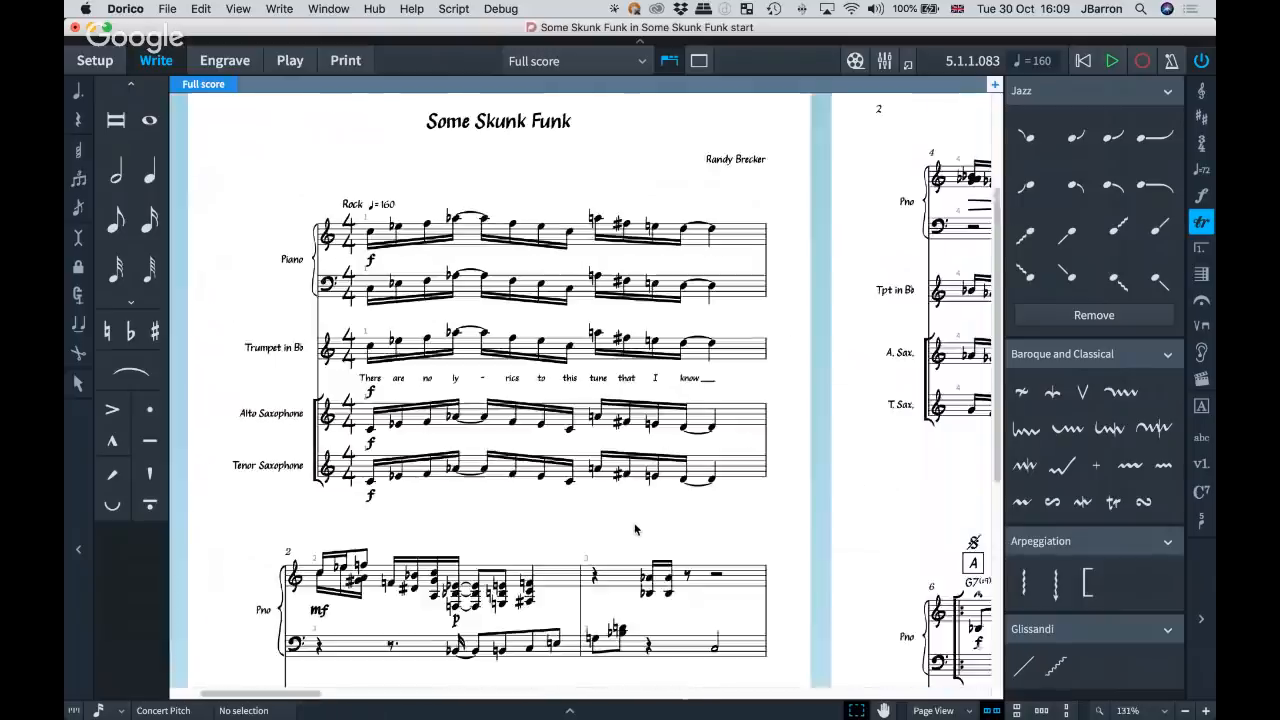
key(alt+super+2)
Examine the segno at rehearsal mark A, the first and second endings, the two-bar repeats and the repeat barlines at rehearsal mark C.
scroll(611, 421, right, 13)
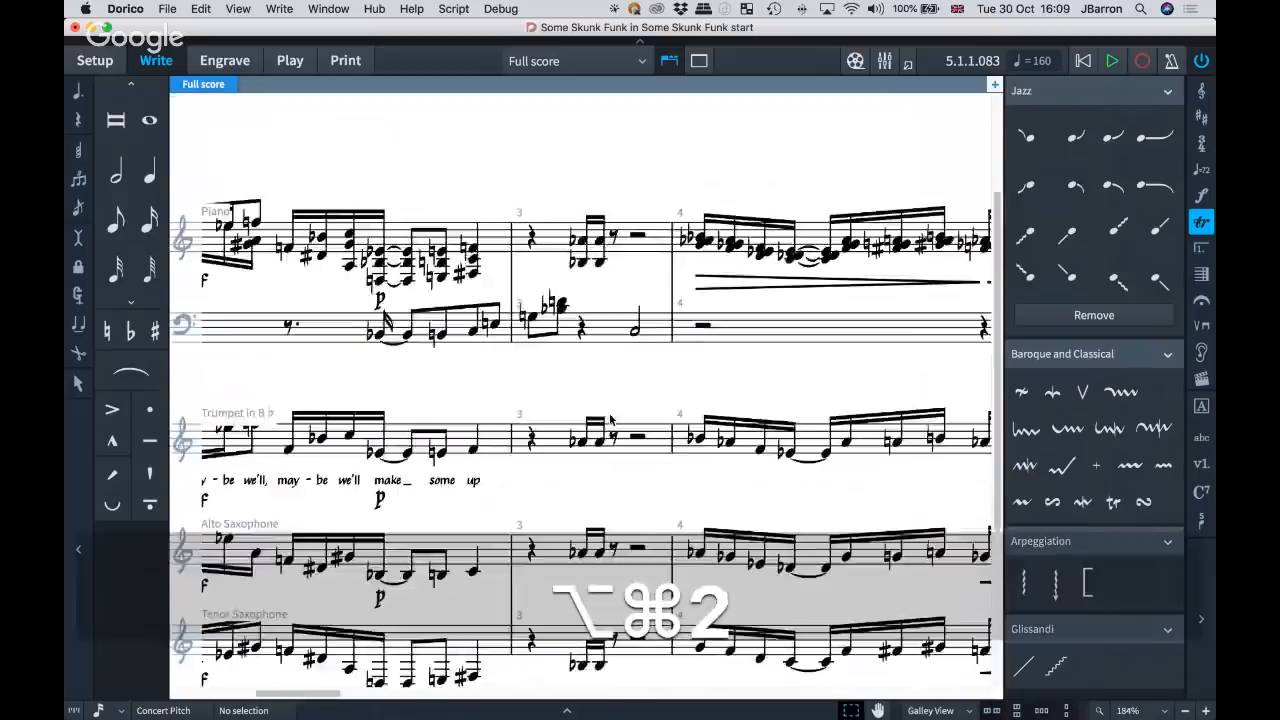
scroll(611, 421, down, 5)
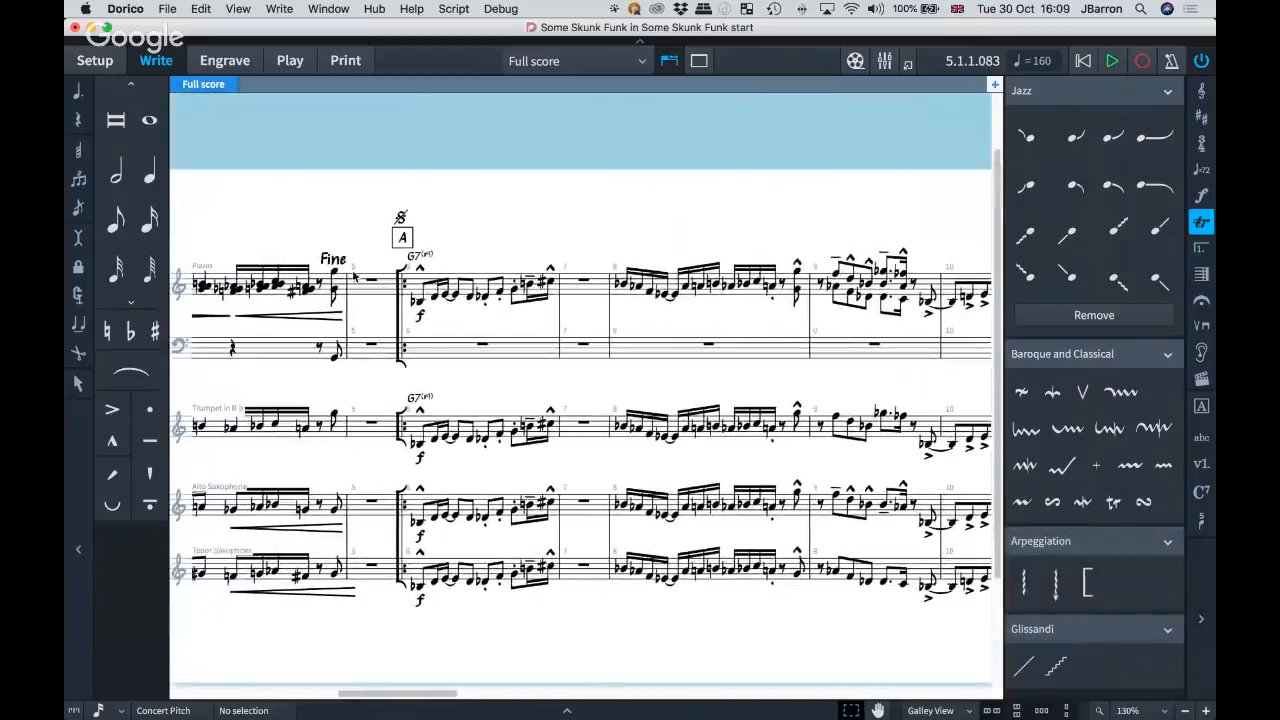
click(399, 217)
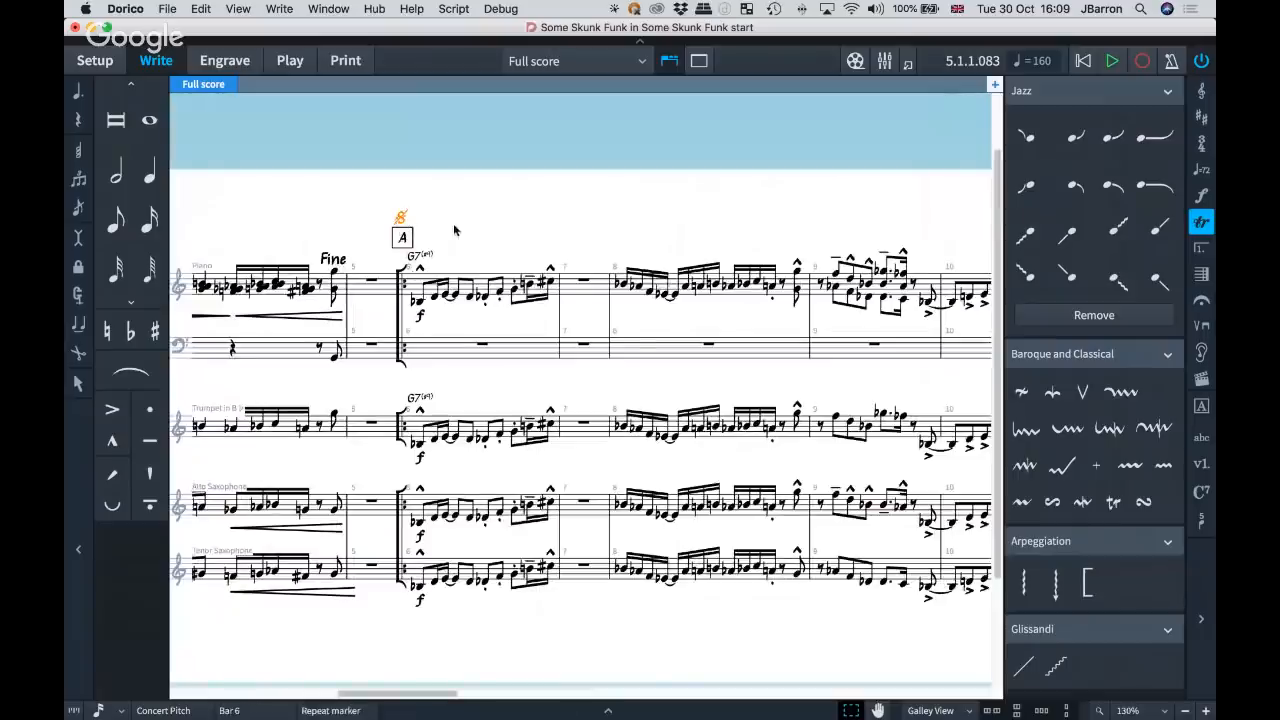
click(504, 245)
scroll(504, 239, right, 10)
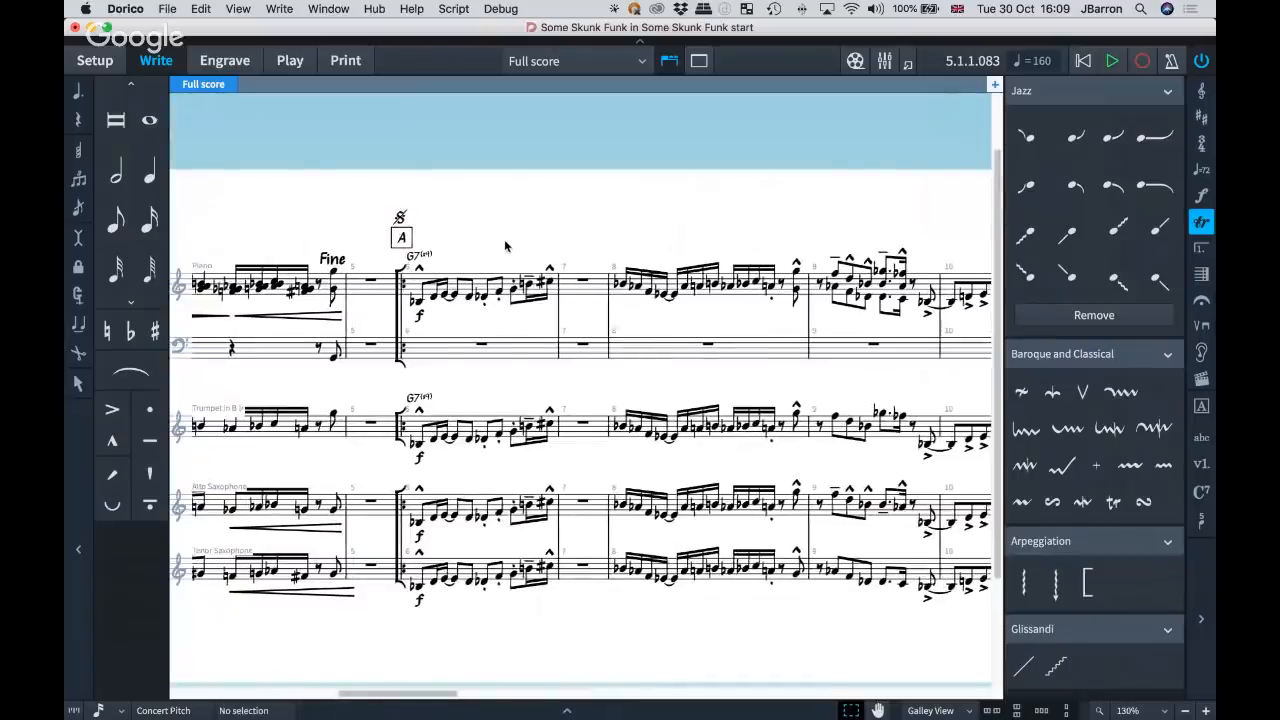
scroll(596, 248, right, 10)
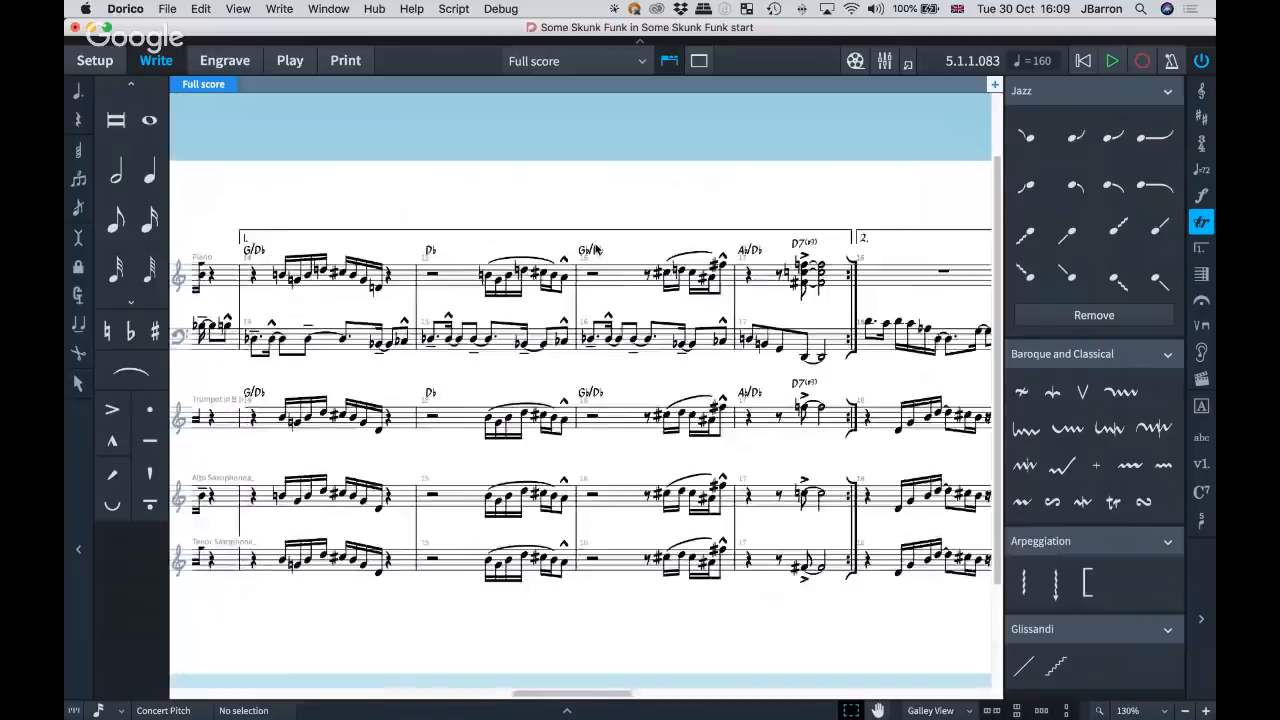
scroll(596, 248, right, 10)
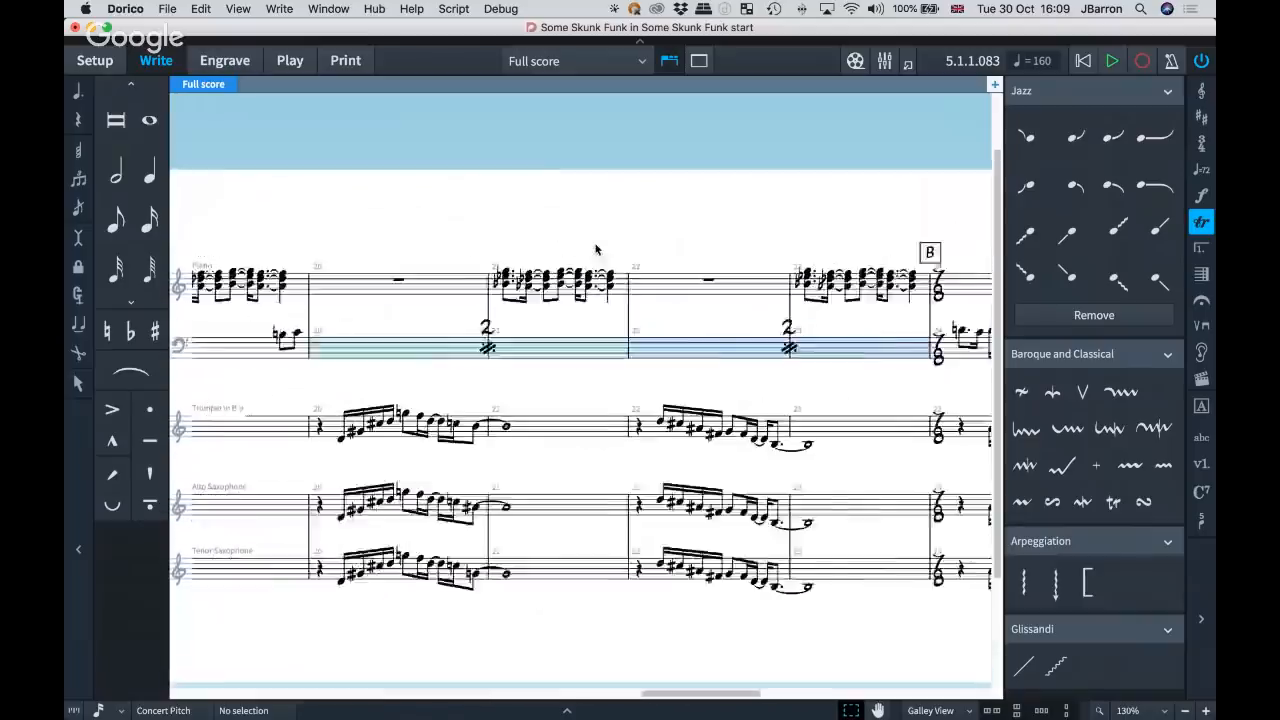
scroll(596, 248, right, 8)
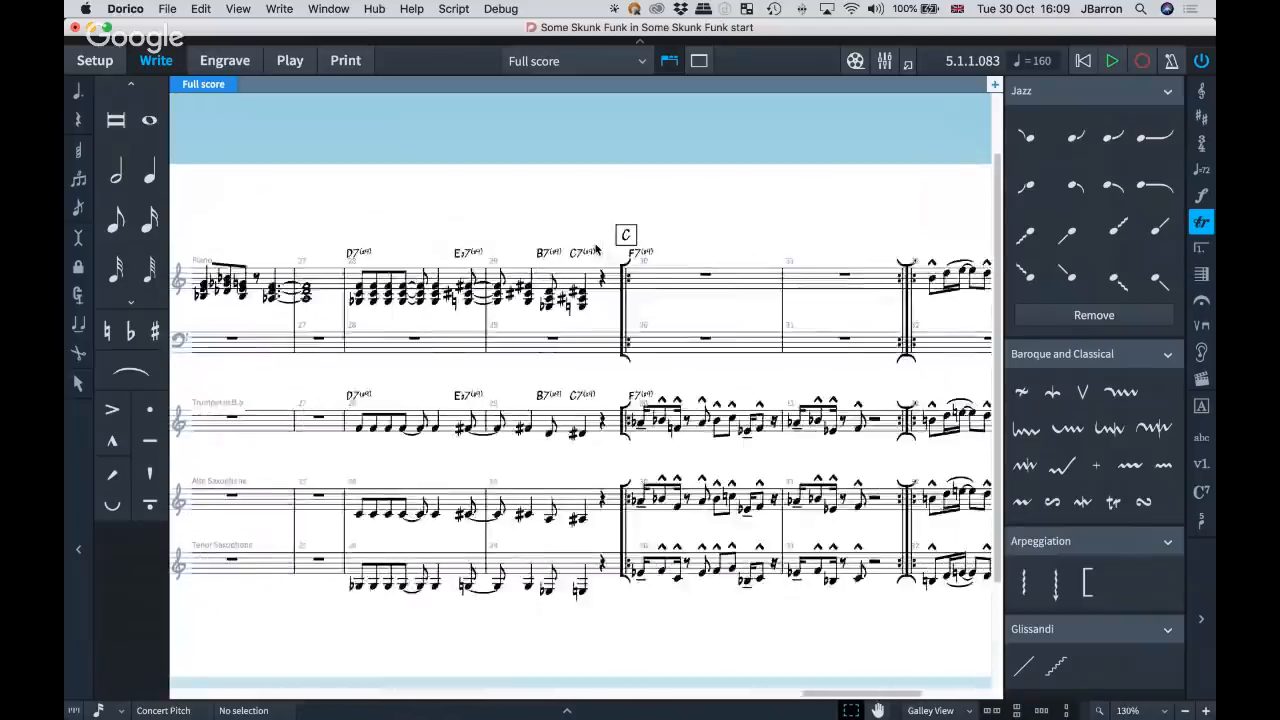
Enable Play n times for the end-and-start repeat barline at bar 32 and set it to 3.
scroll(596, 248, up, 3)
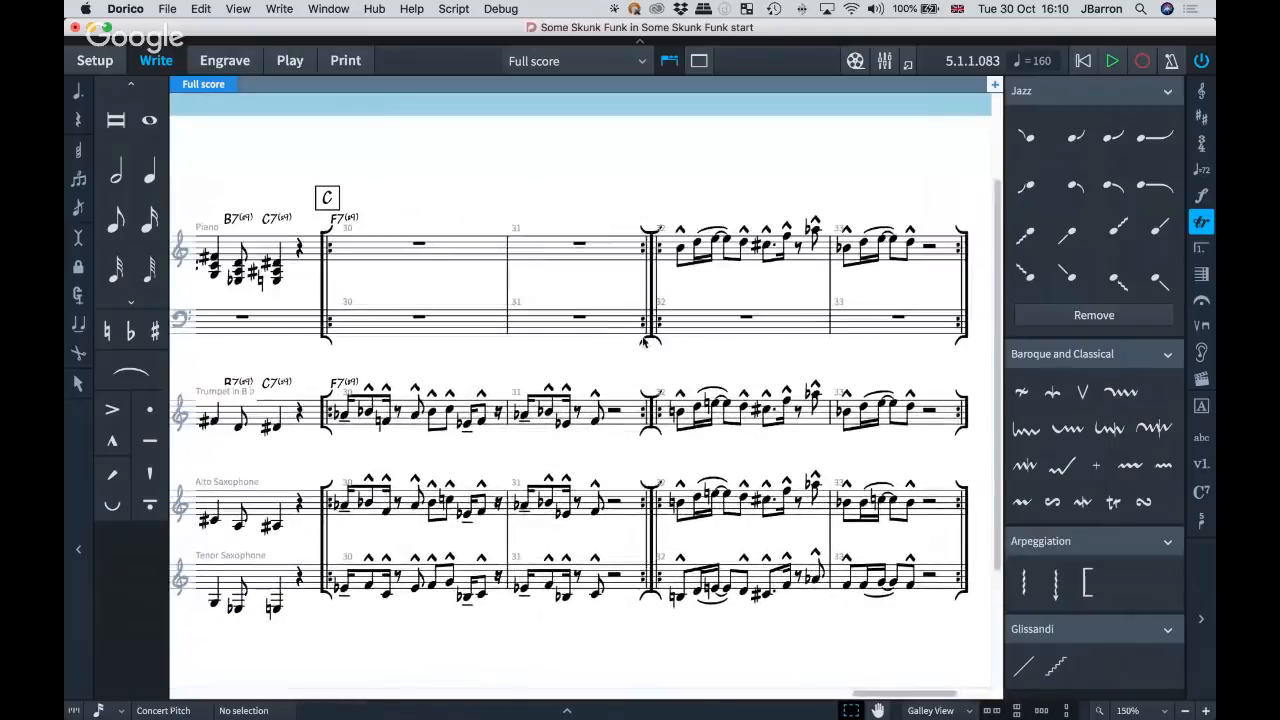
click(644, 305)
key(super+8)
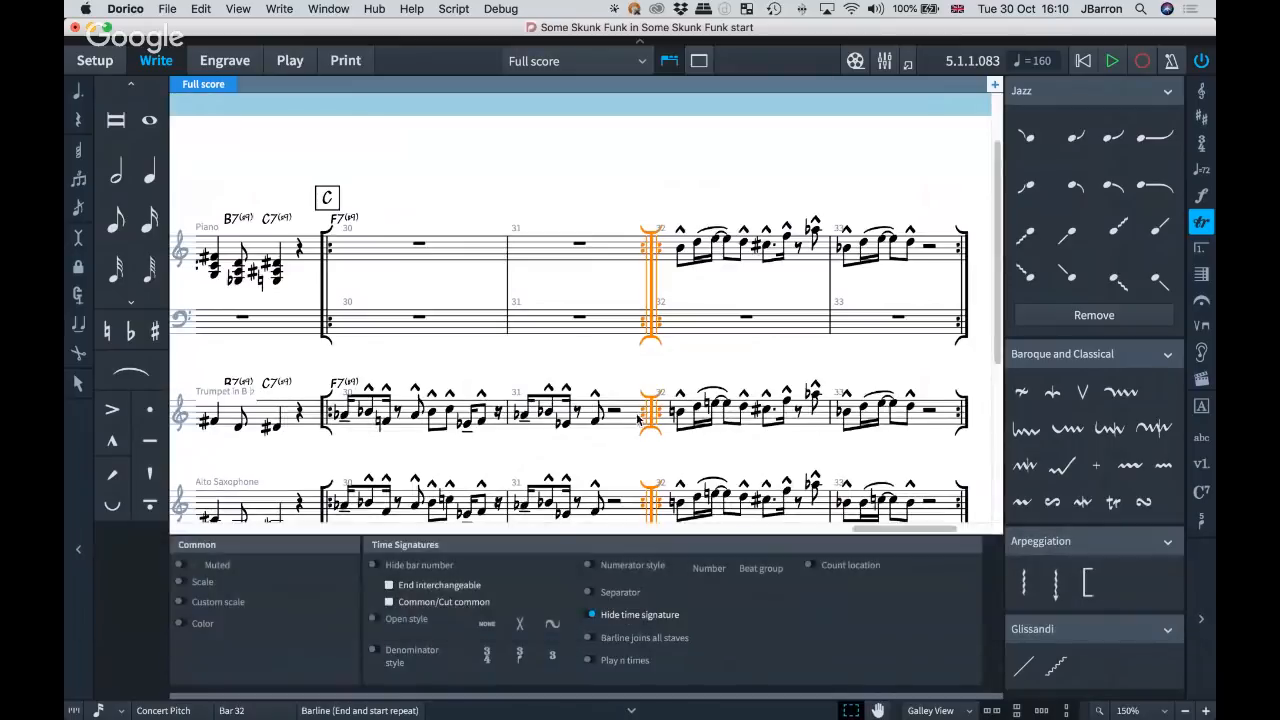
click(592, 661)
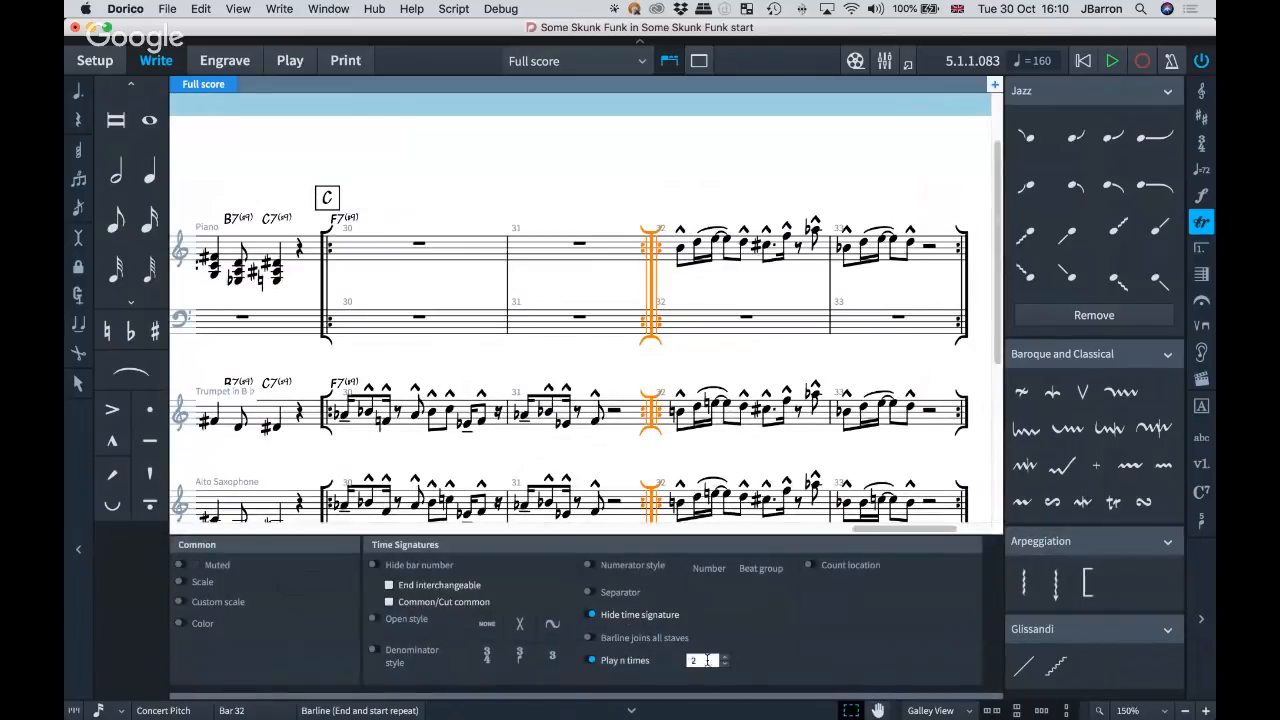
click(725, 658)
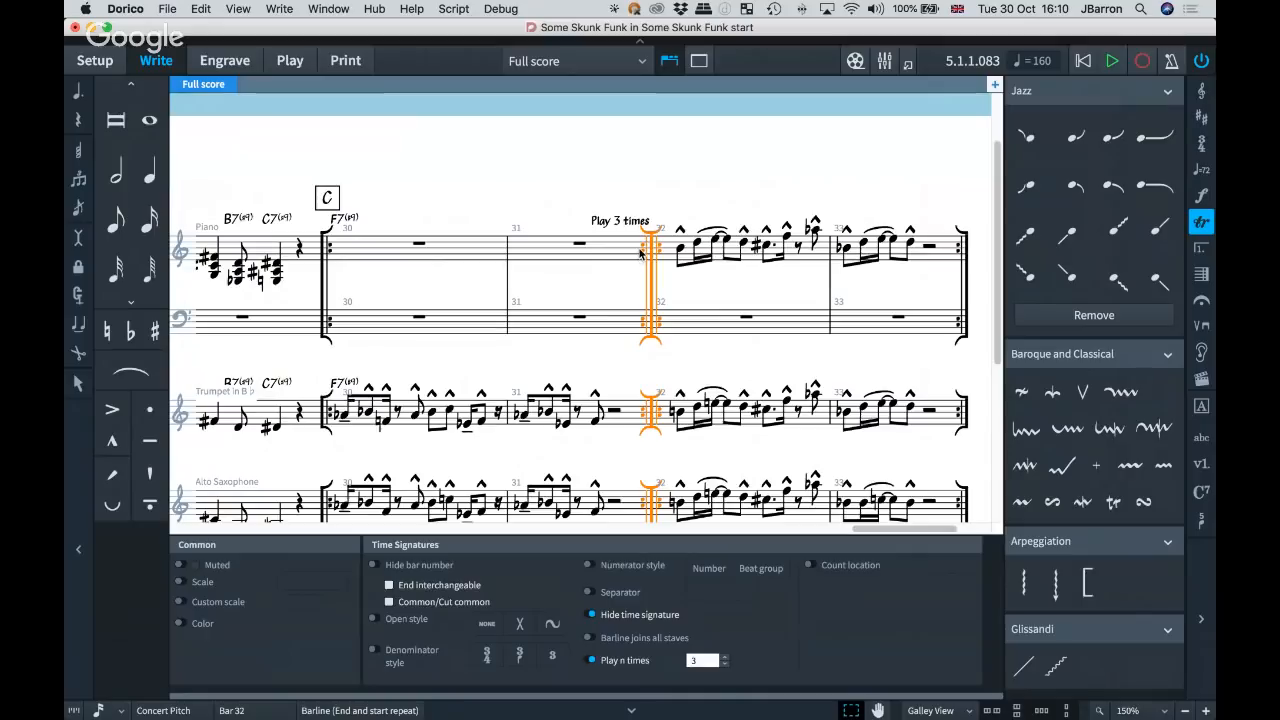
Hide the properties for the selected repeat barline at bar 32 and add a D.S. repeat marker there.
key(shift+r)
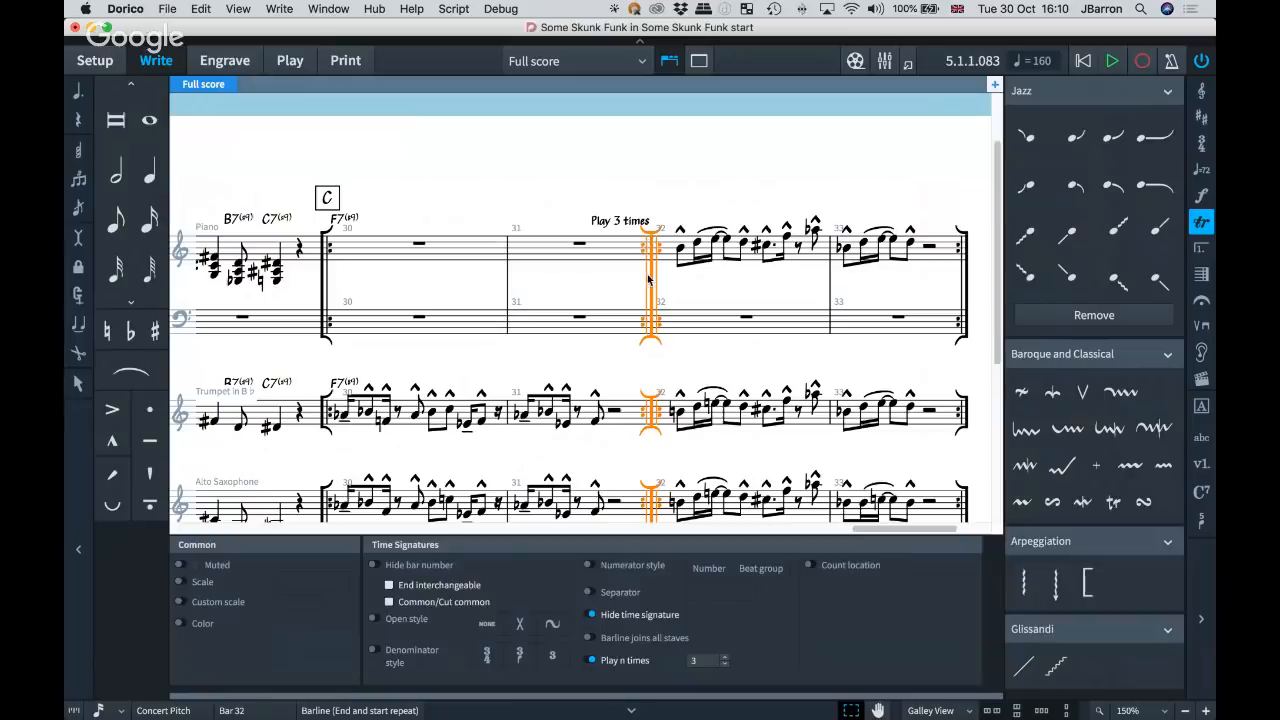
key(super+8)
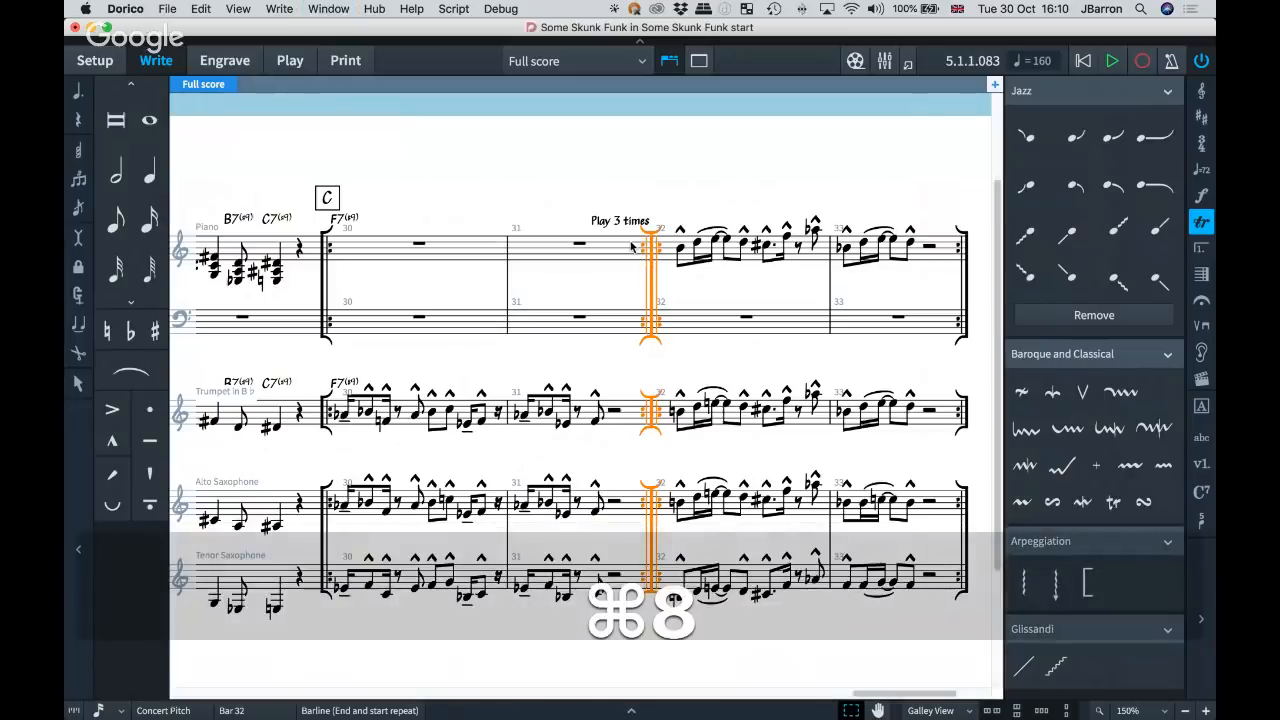
key(shift+r)
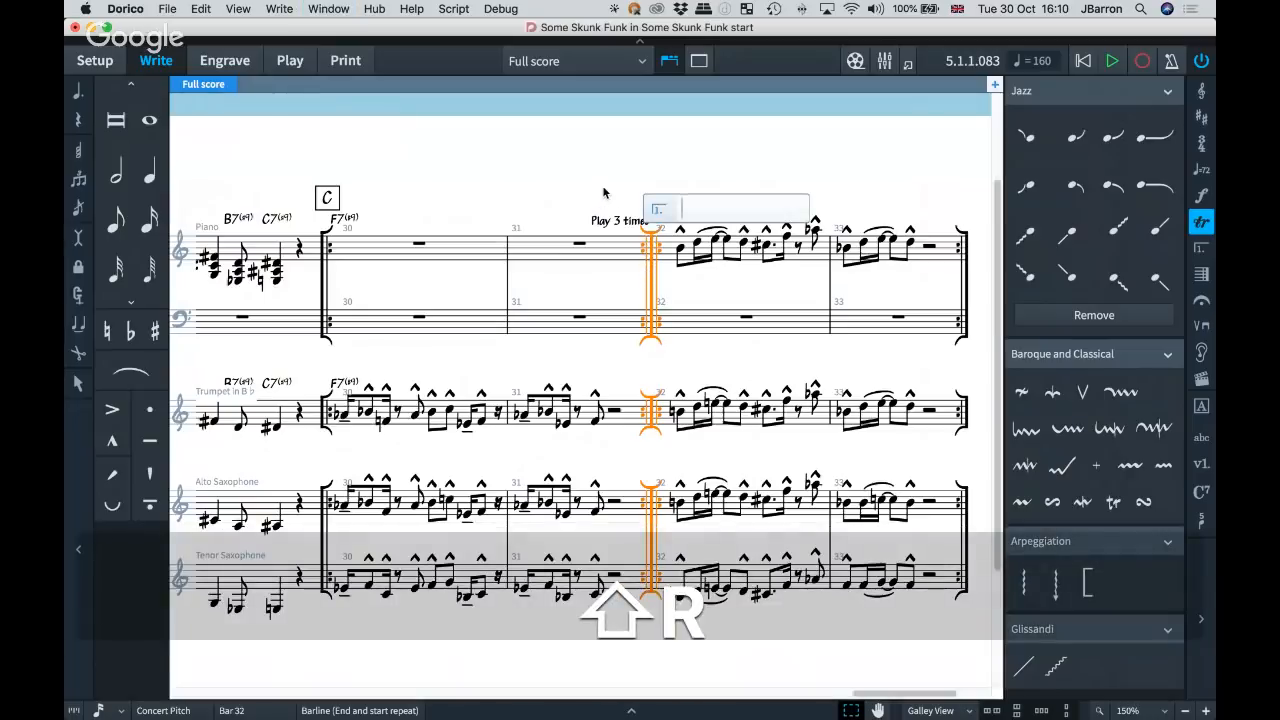
text(ds)
key(Return)
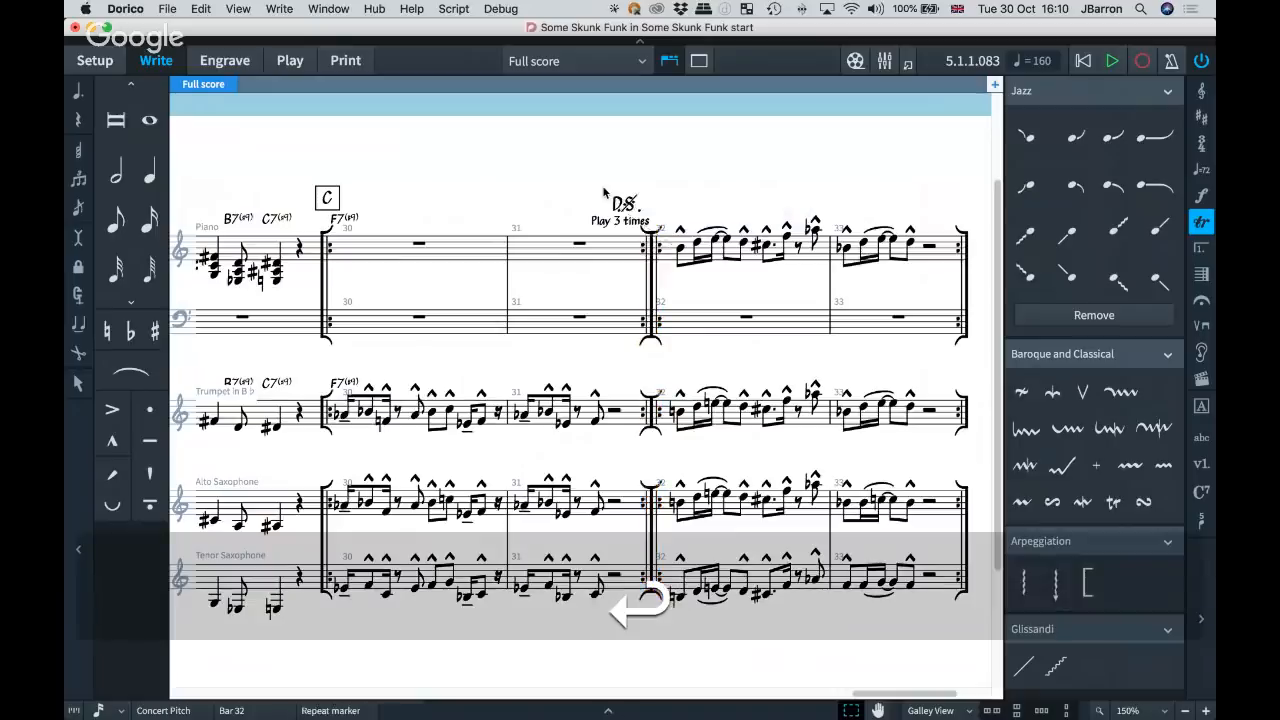
scroll(636, 206, up, 4)
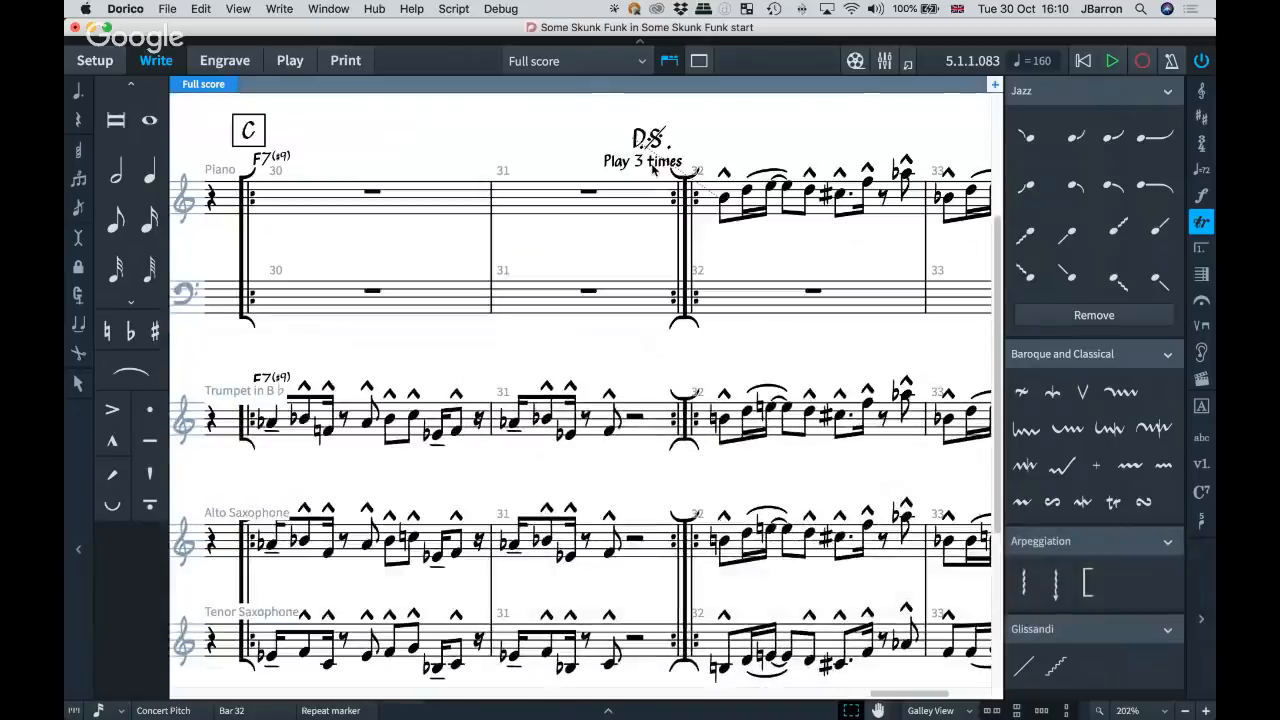
scroll(650, 165, up, 2)
Open the engraving options, view the Repeat Endings settings and bring up the Repeat Markers settings.
key(shift+super+e)
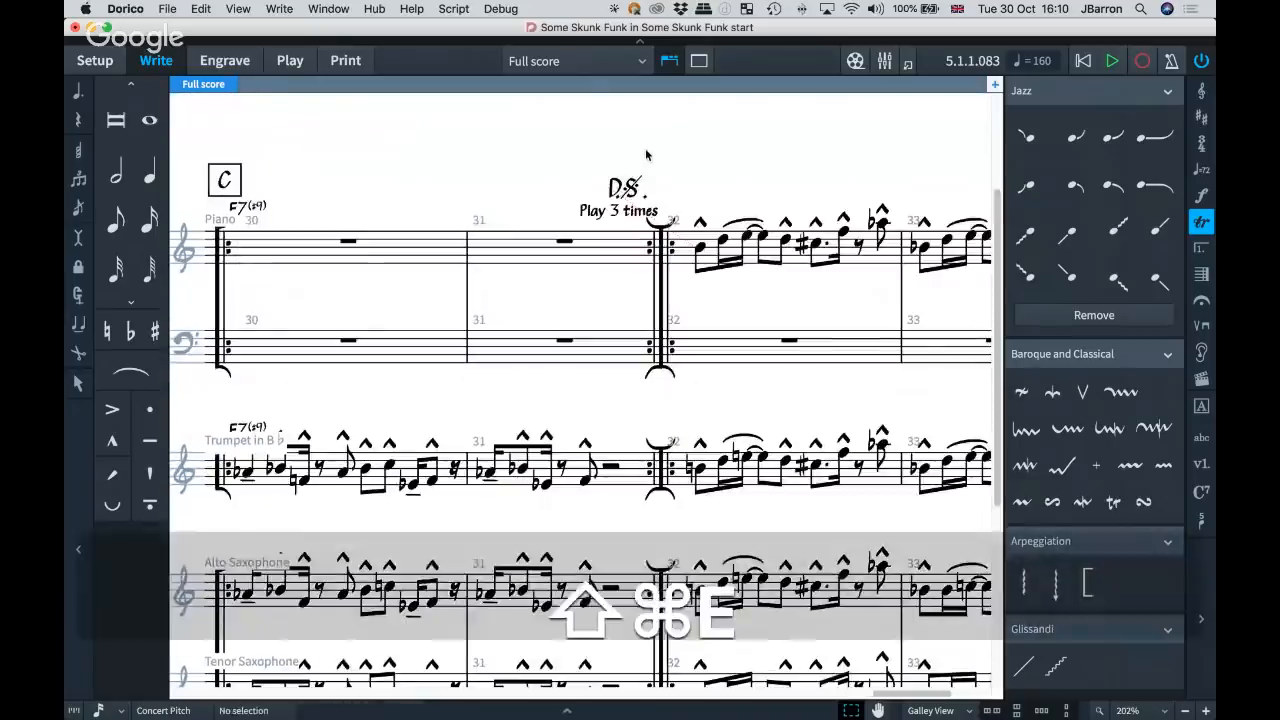
scroll(235, 420, down, 8)
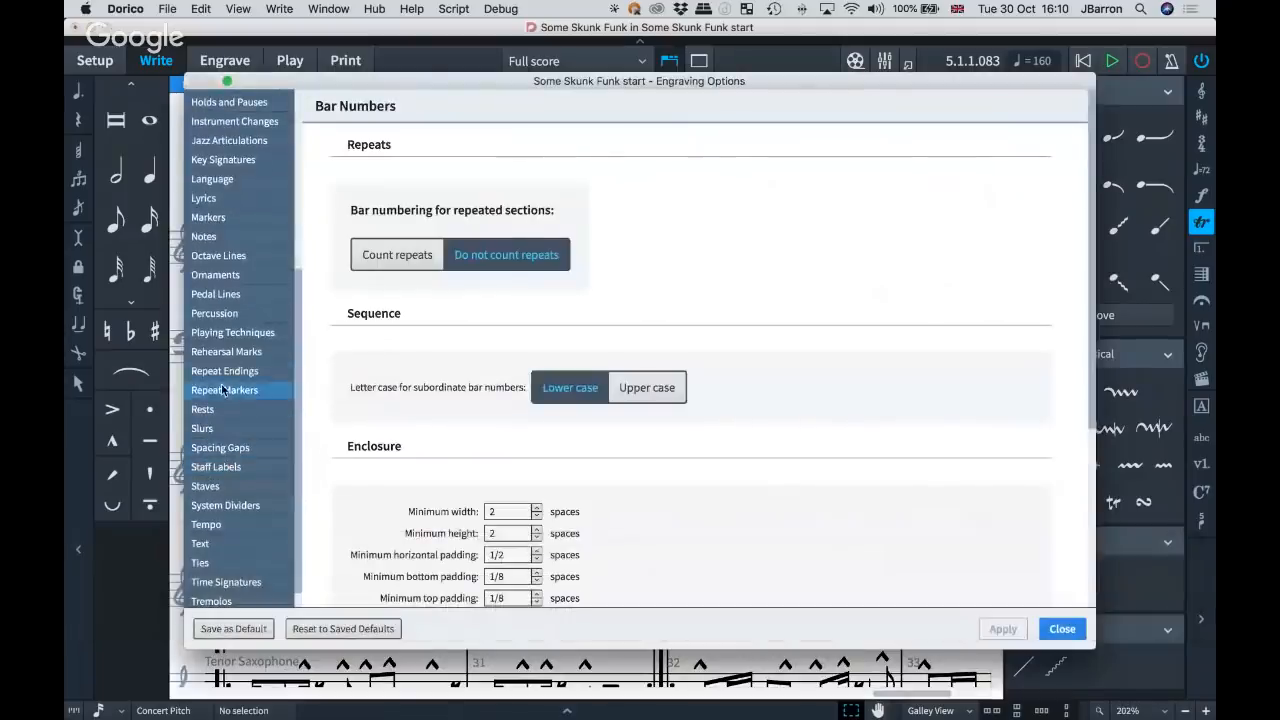
click(222, 371)
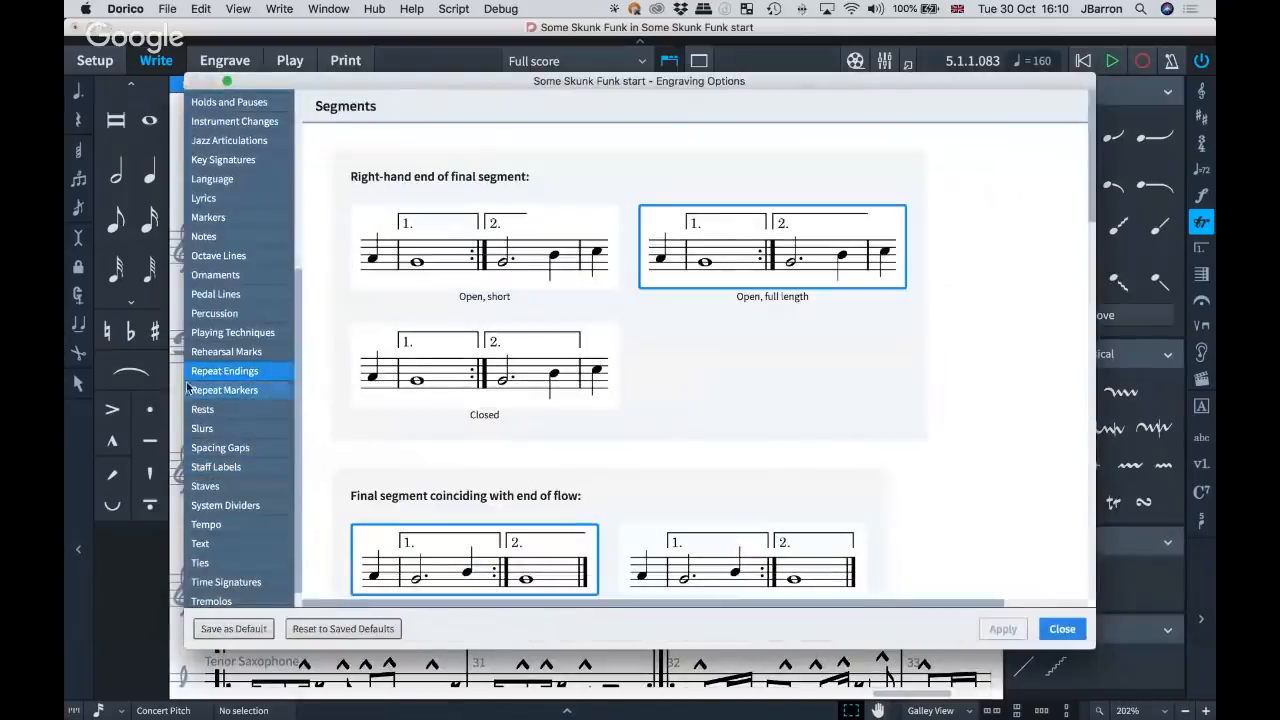
click(194, 390)
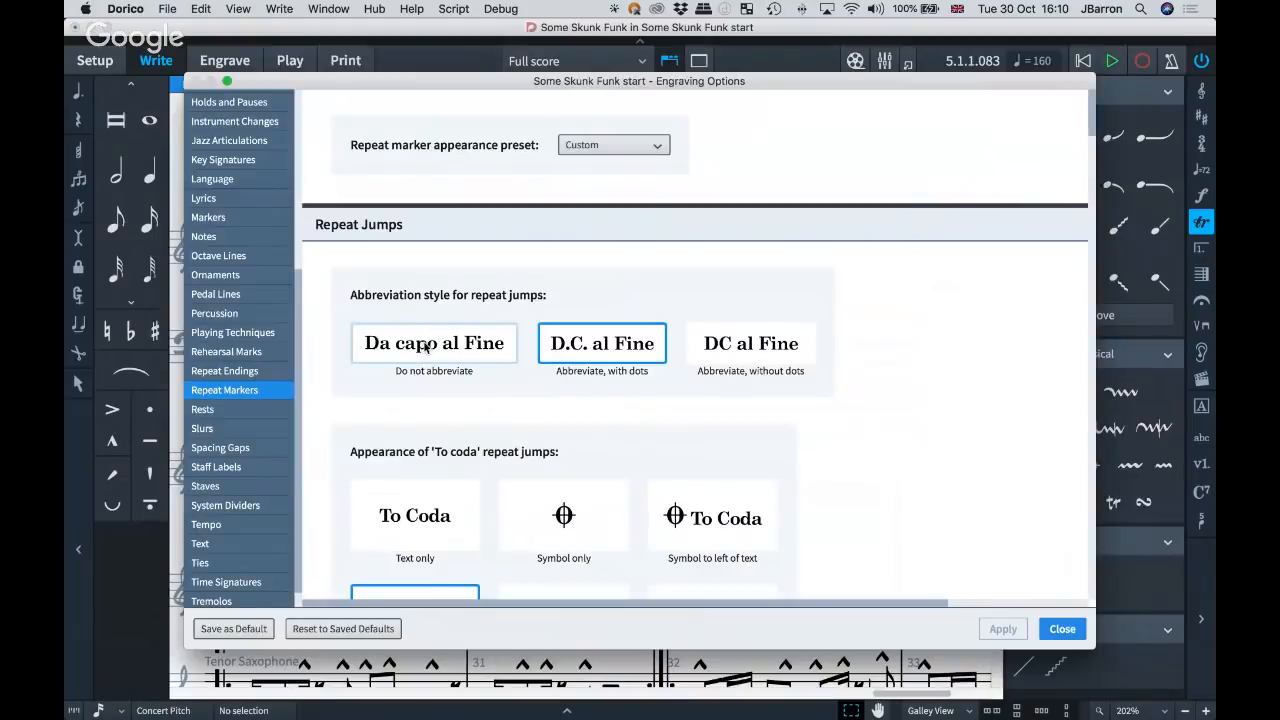
Examine the repeat marker options for jump abbreviations, To Coda and dal segno appearance, text case, multiple codas and segnos, and repeat count.
scroll(895, 401, down, 2)
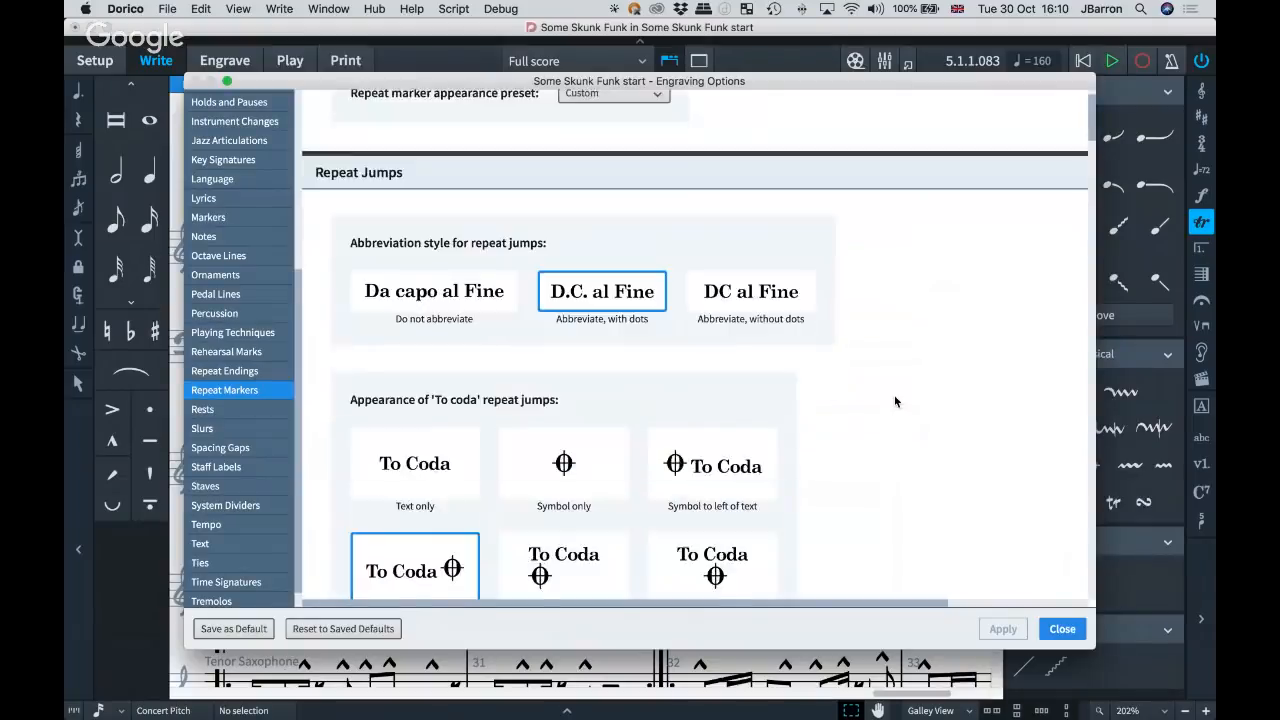
scroll(895, 401, down, 8)
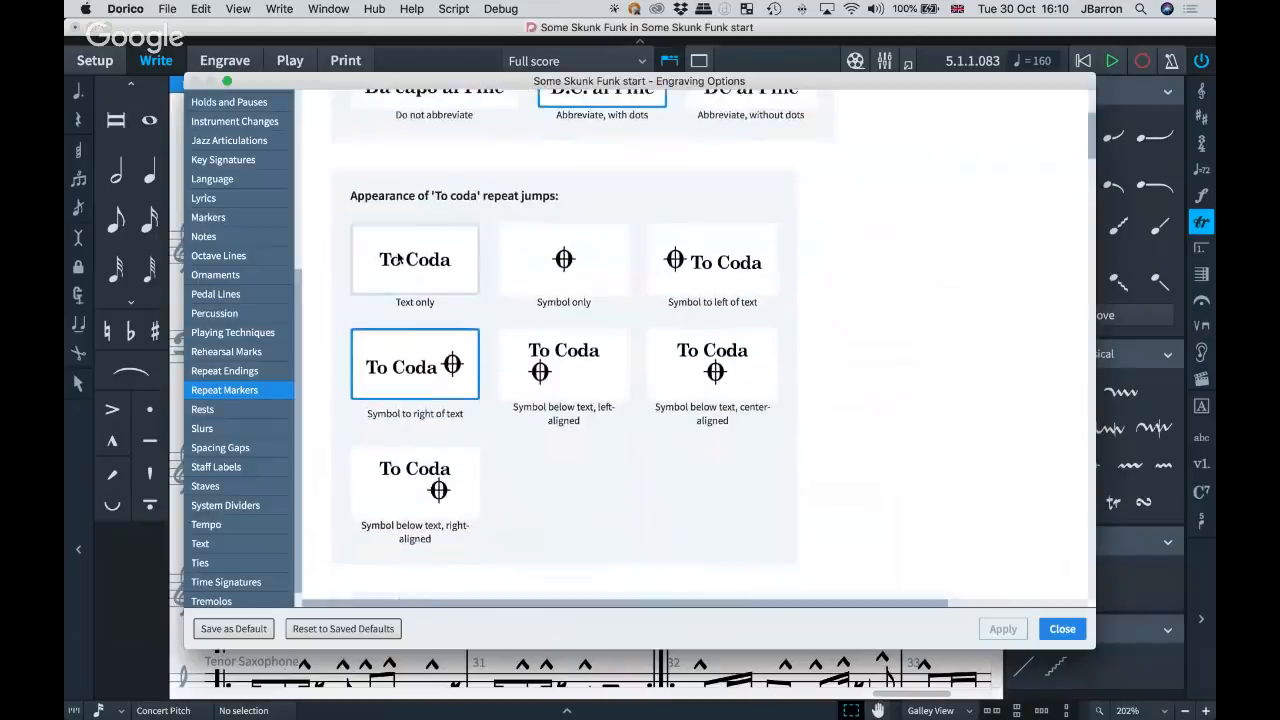
scroll(903, 354, down, 15)
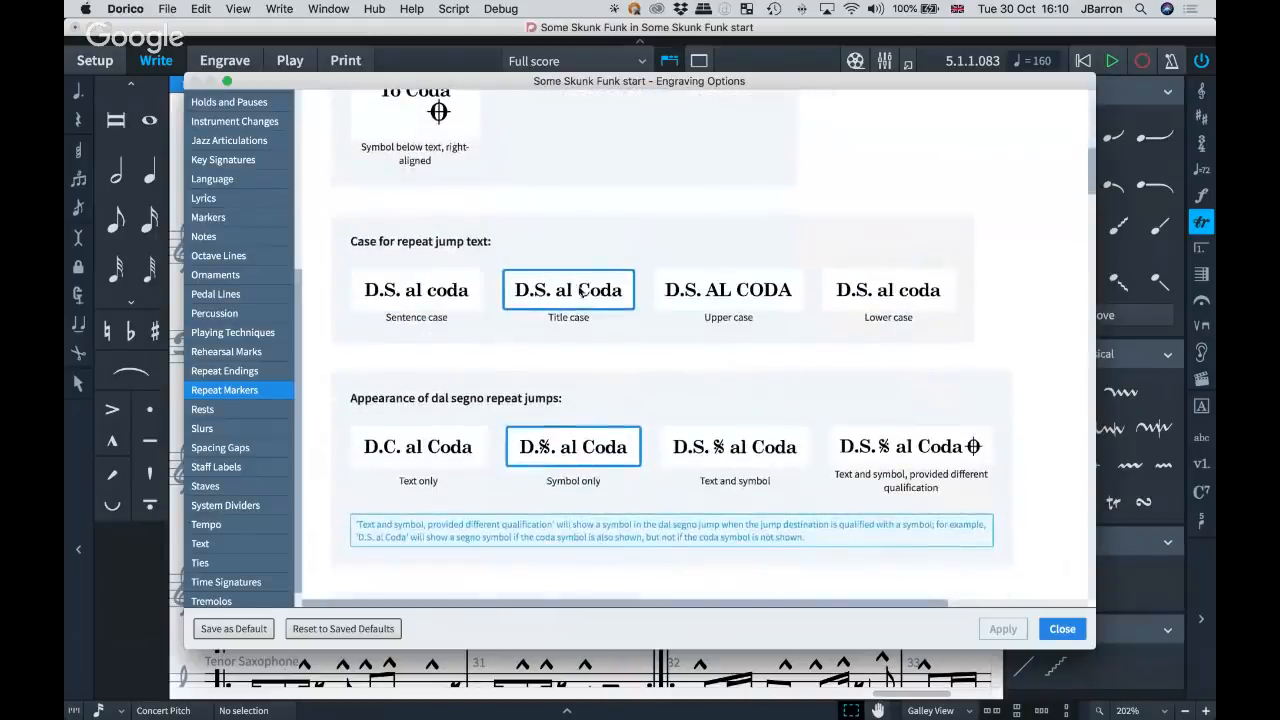
scroll(740, 357, down, 7)
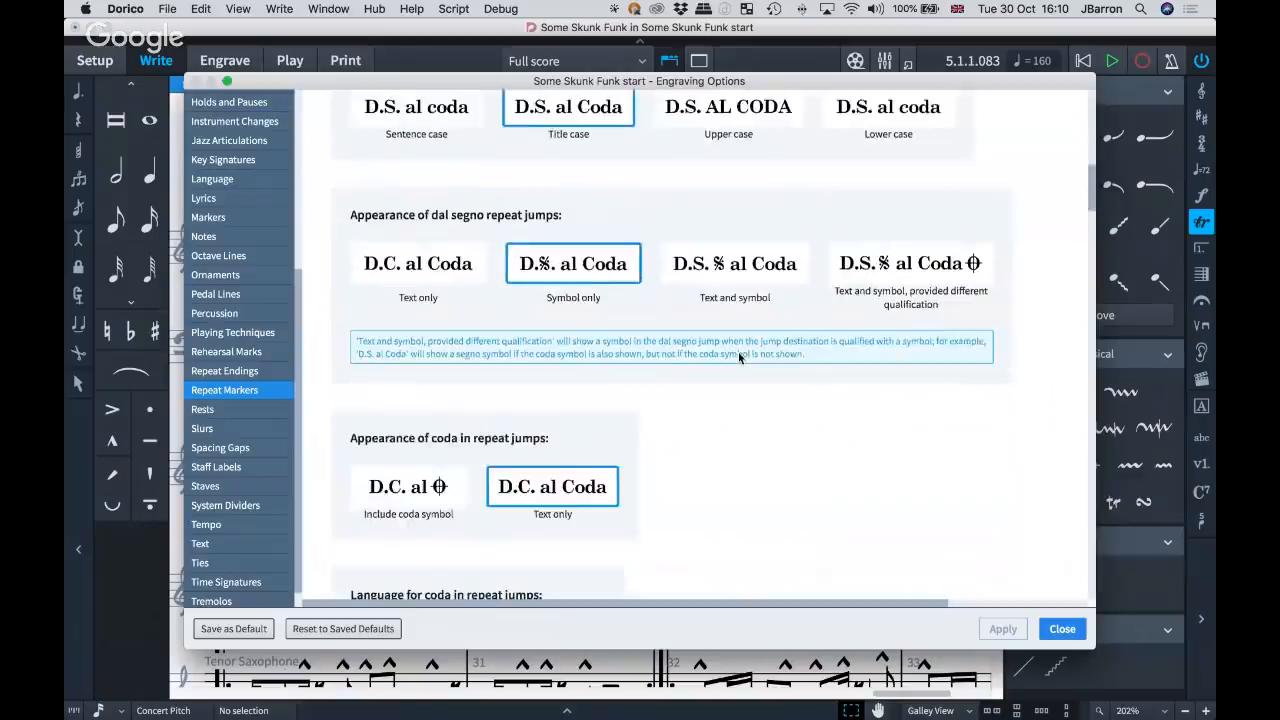
scroll(740, 357, down, 9)
scroll(737, 357, up, 7)
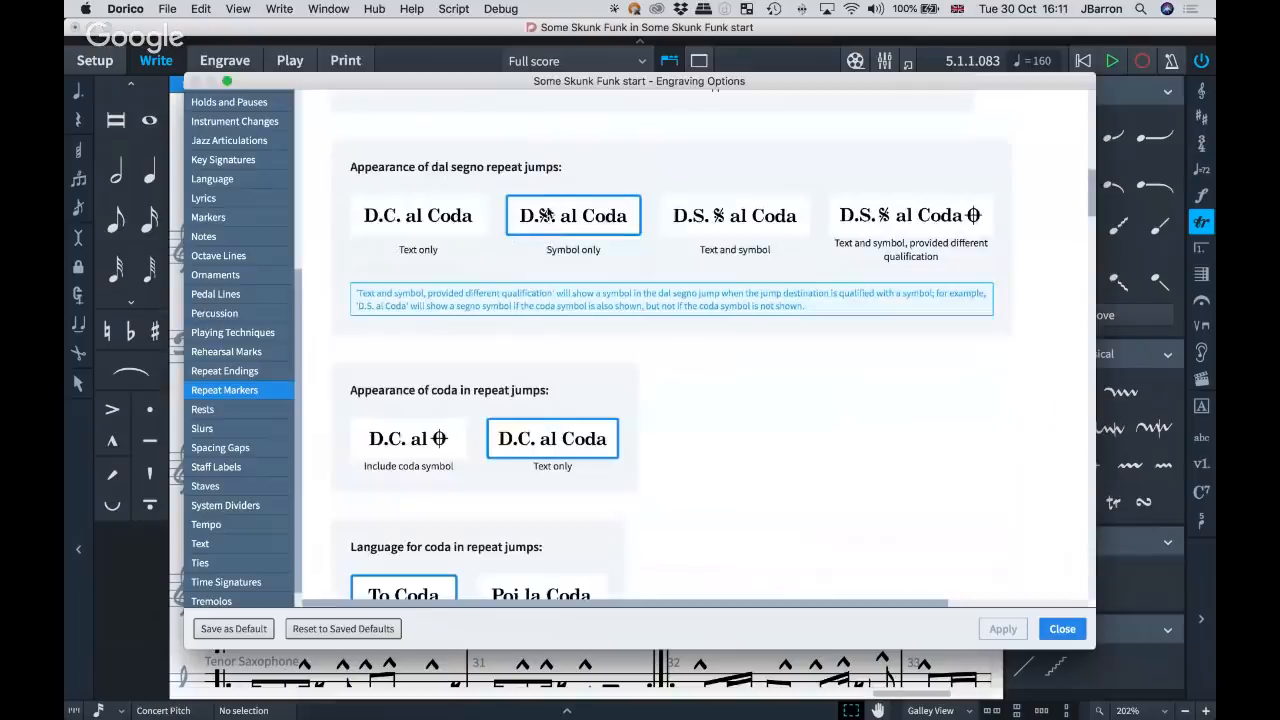
scroll(818, 455, down, 12)
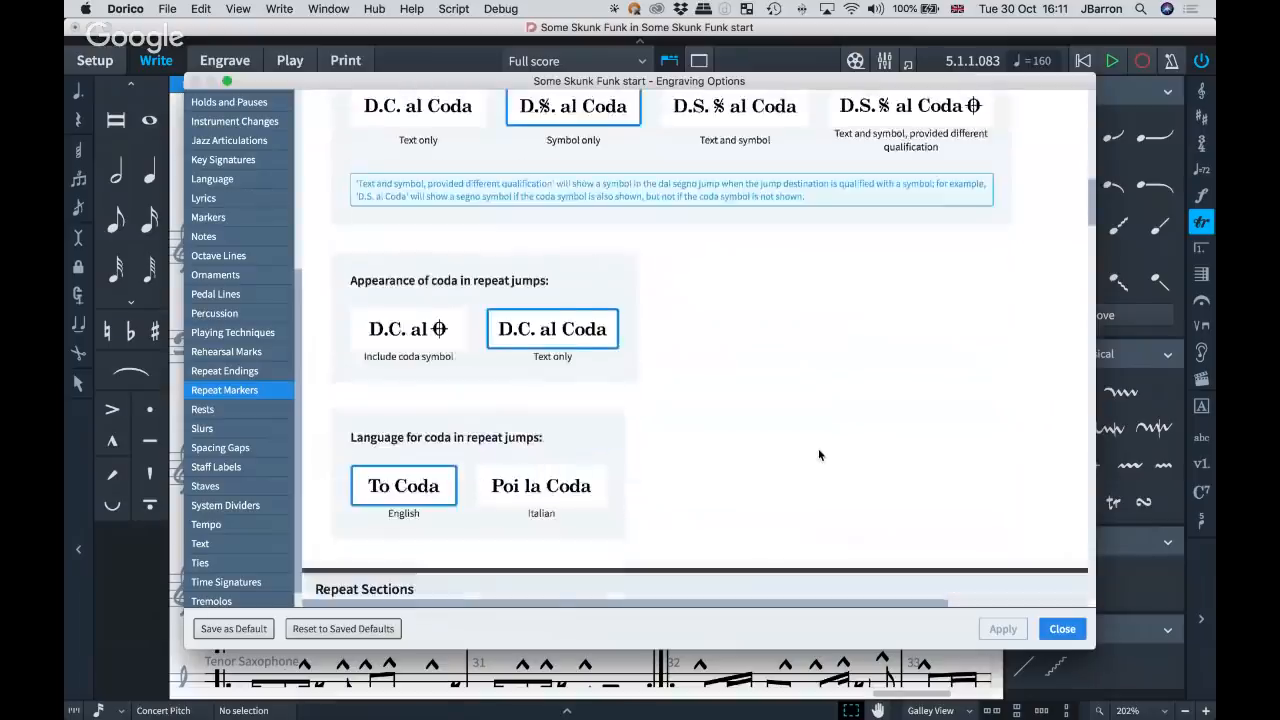
scroll(818, 455, down, 15)
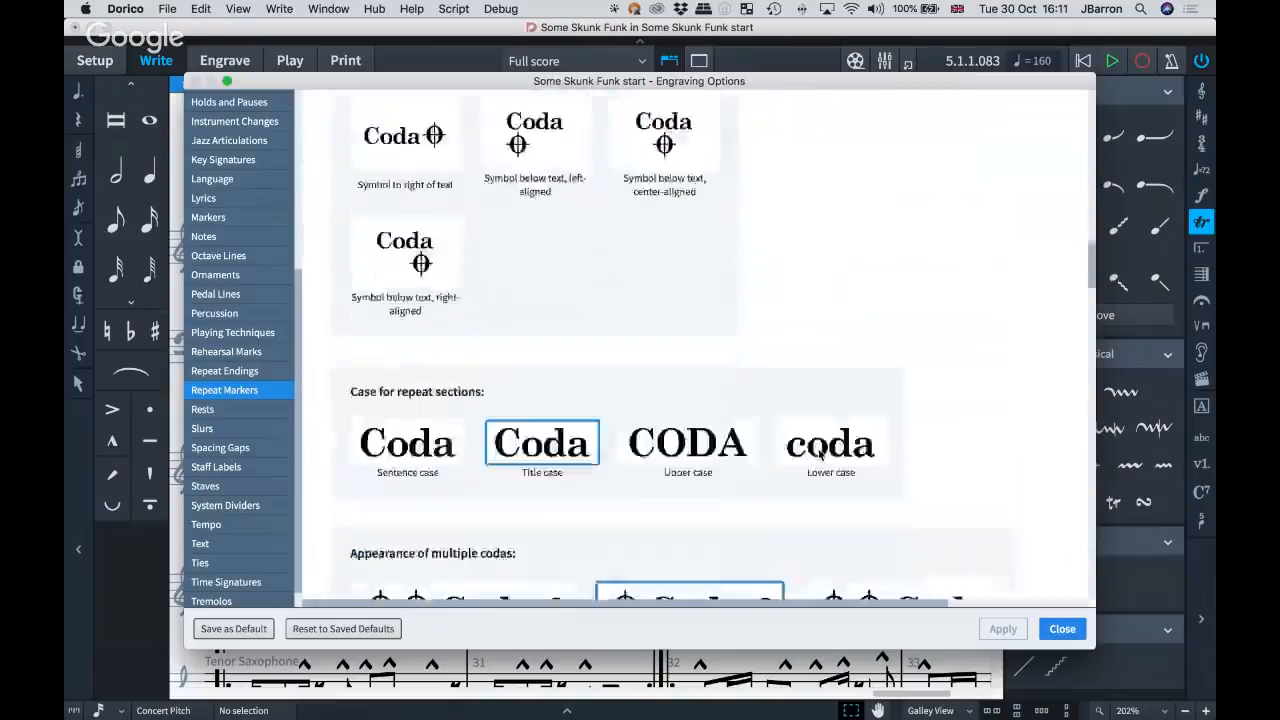
scroll(968, 488, down, 10)
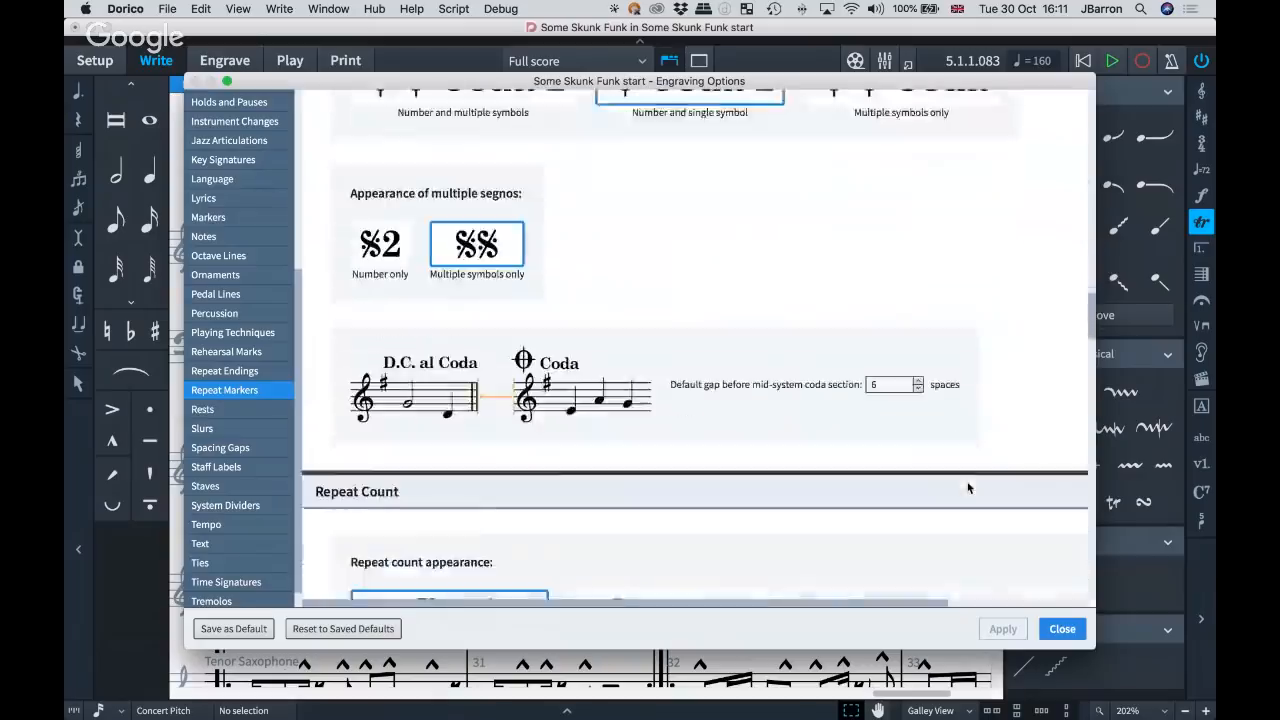
scroll(968, 488, down, 3)
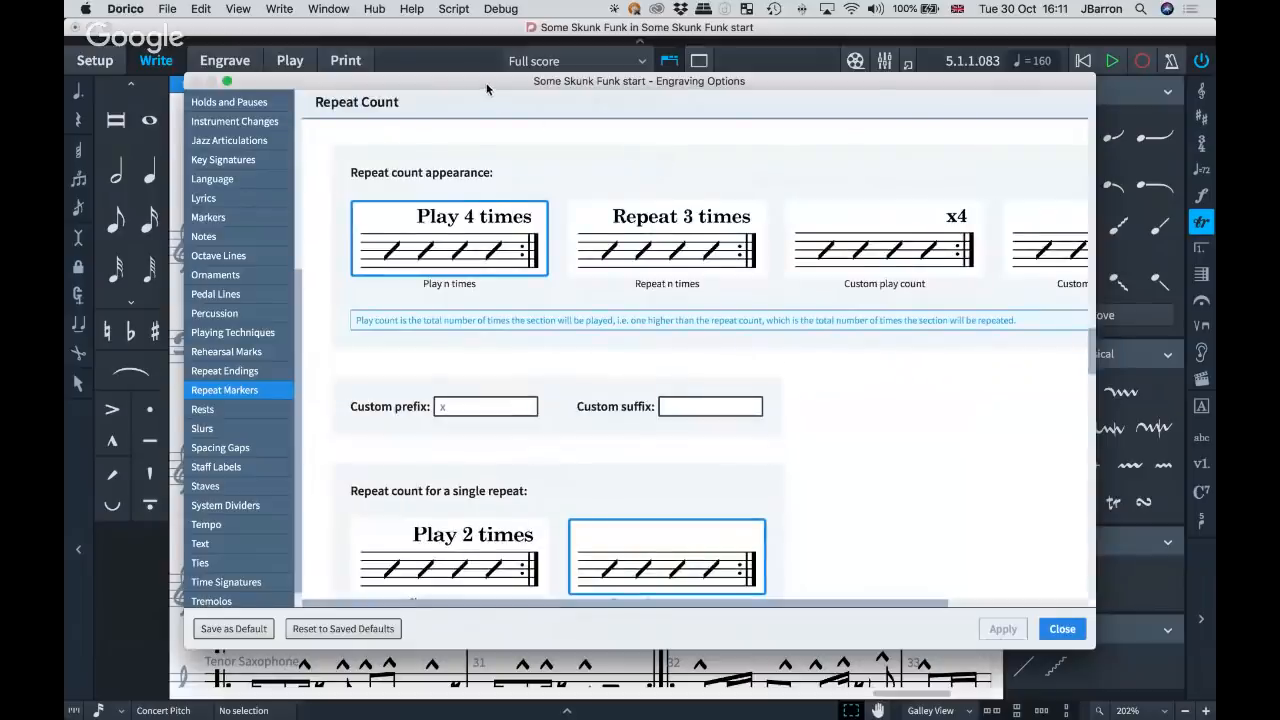
Set the repeat count appearance to Repeat n times, apply it and check the marking above bar 31 in the score.
drag(487, 90, 469, 325)
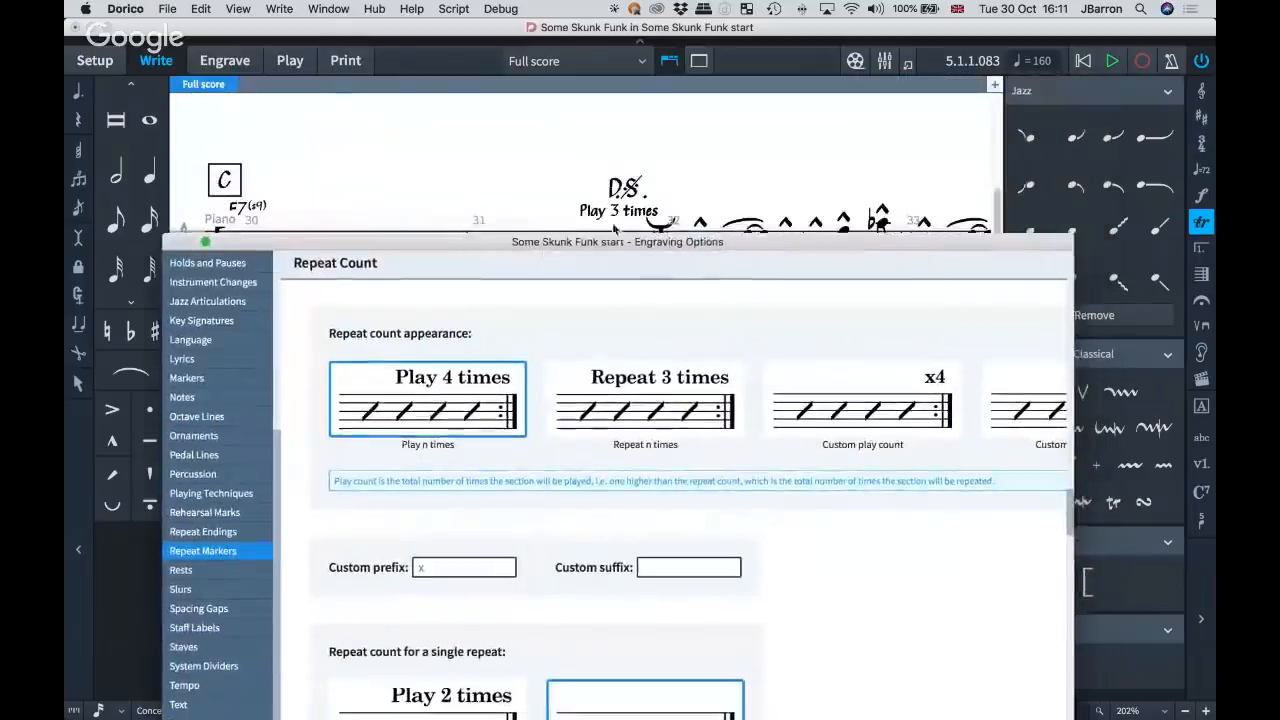
click(651, 416)
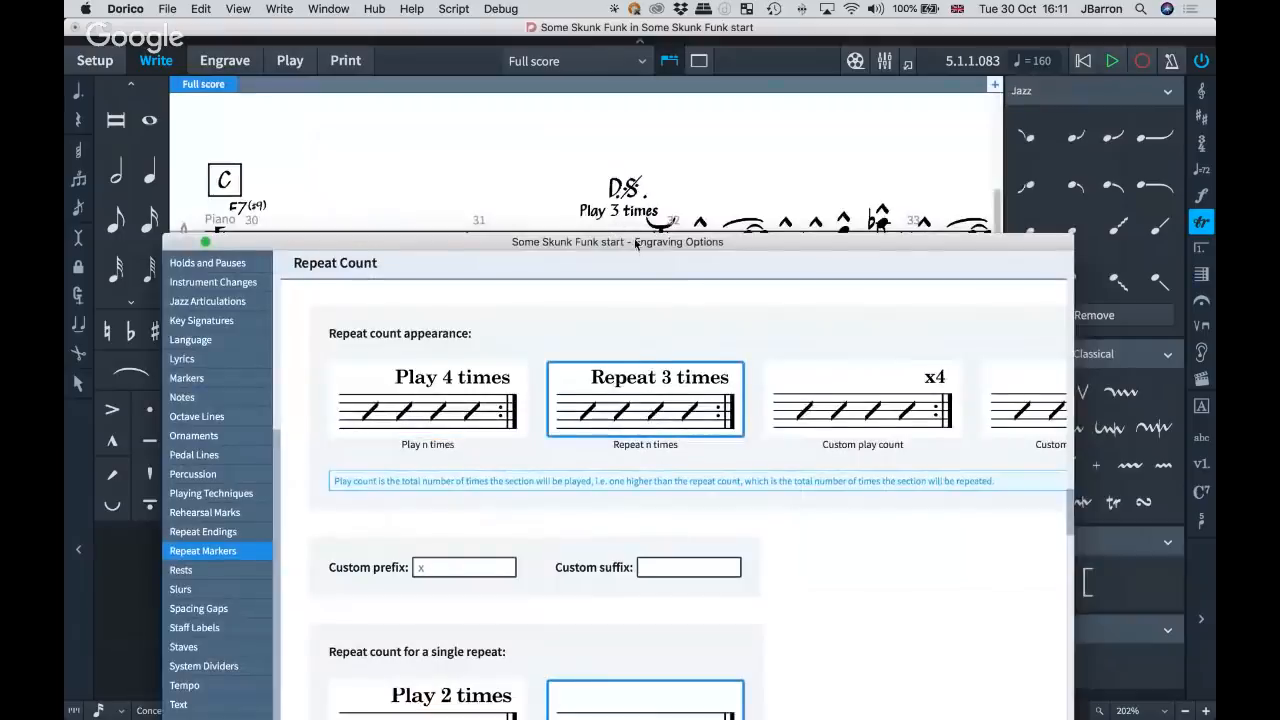
drag(636, 244, 560, 67)
key(Return)
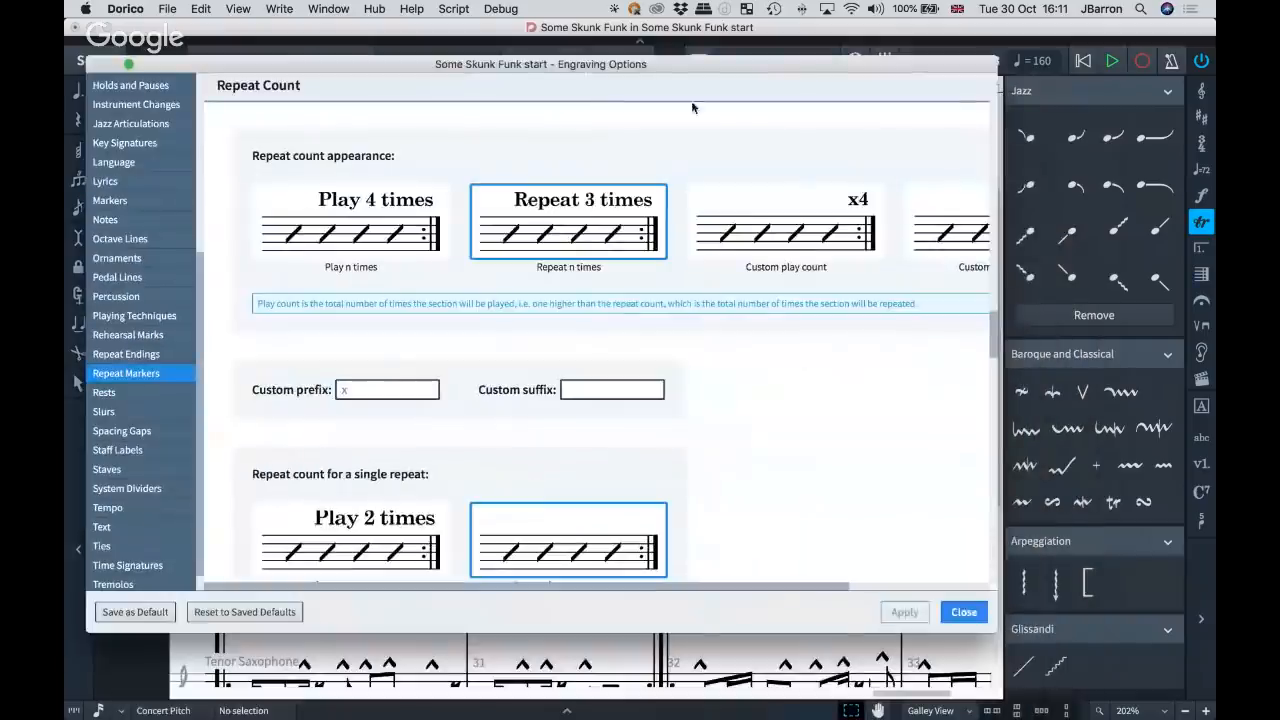
drag(660, 66, 714, 309)
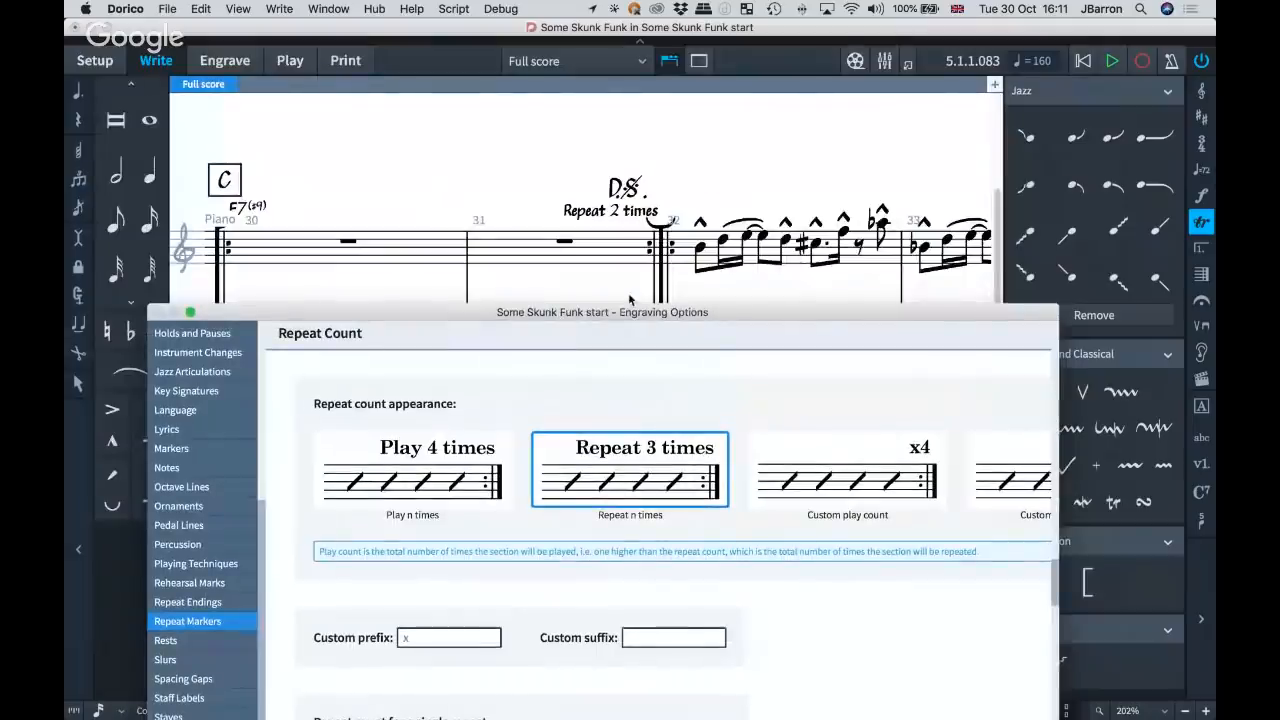
Return the repeat count appearance to Play n times, apply it and check the marking in the score.
drag(626, 313, 553, 84)
click(500, 335)
click(972, 632)
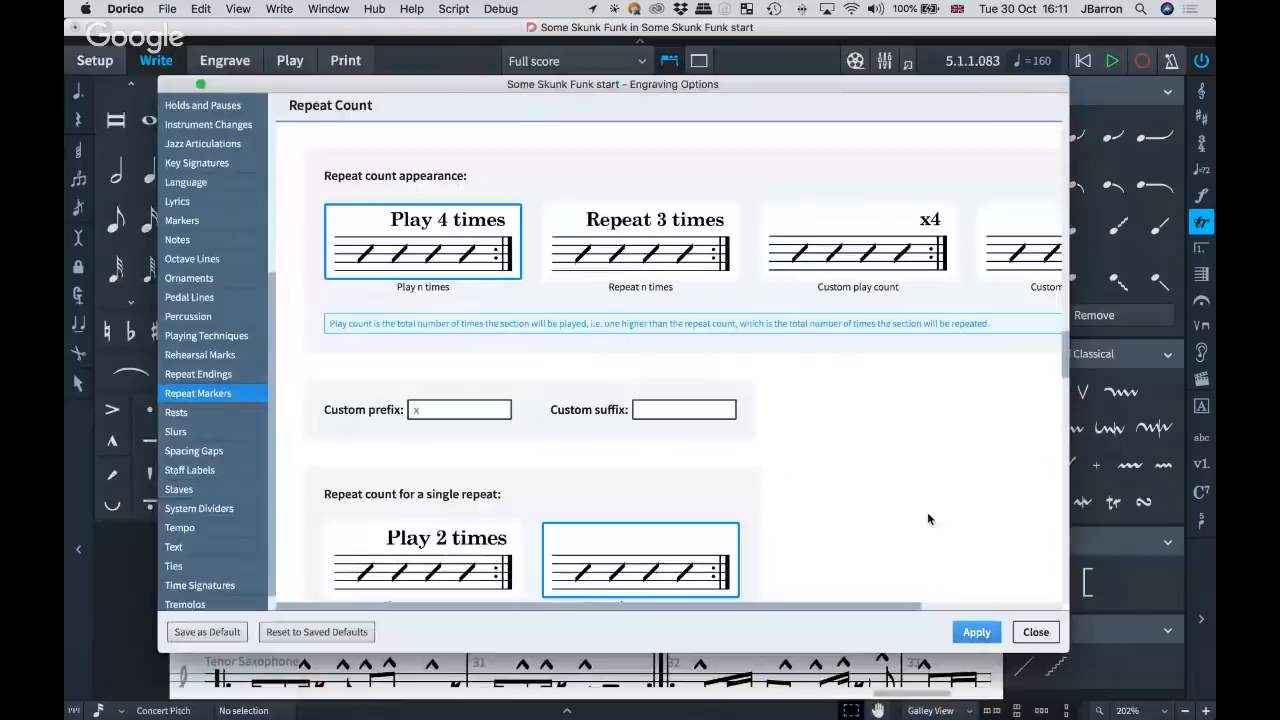
drag(723, 94, 727, 315)
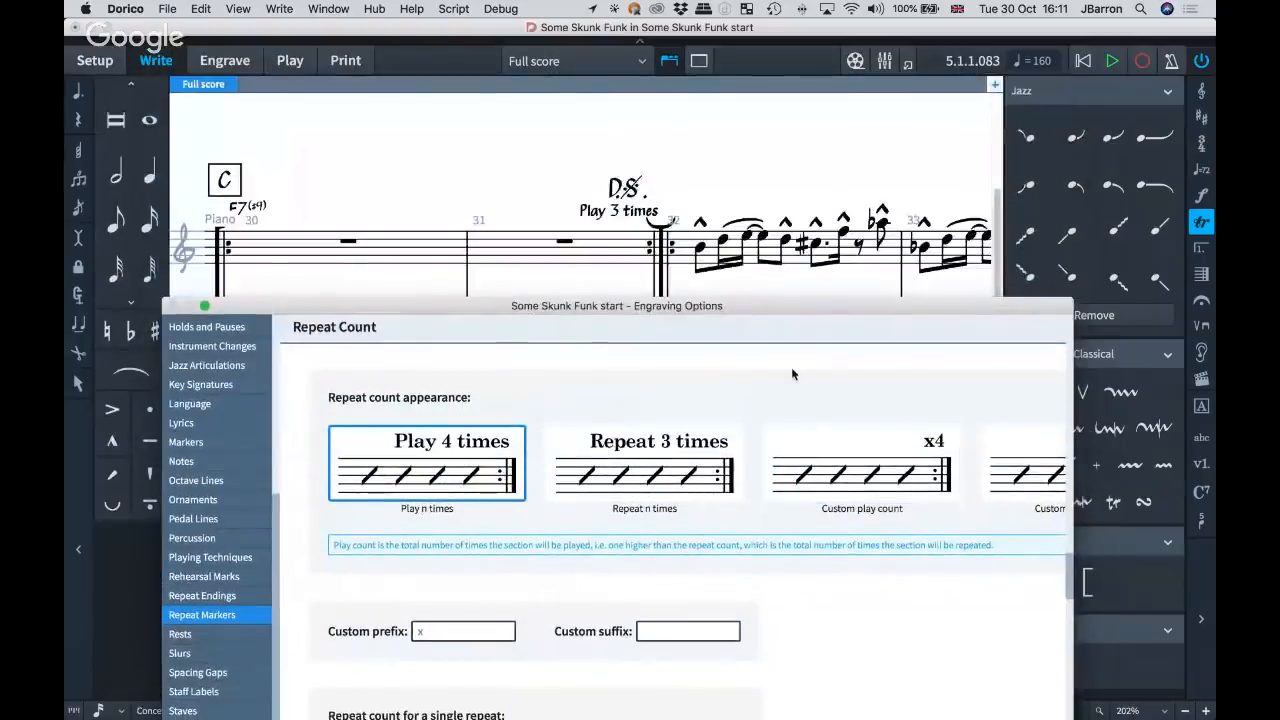
Examine the custom play and repeat count styles, prefix and suffix, single-repeat display and repeat count location options.
scroll(792, 374, right, 4)
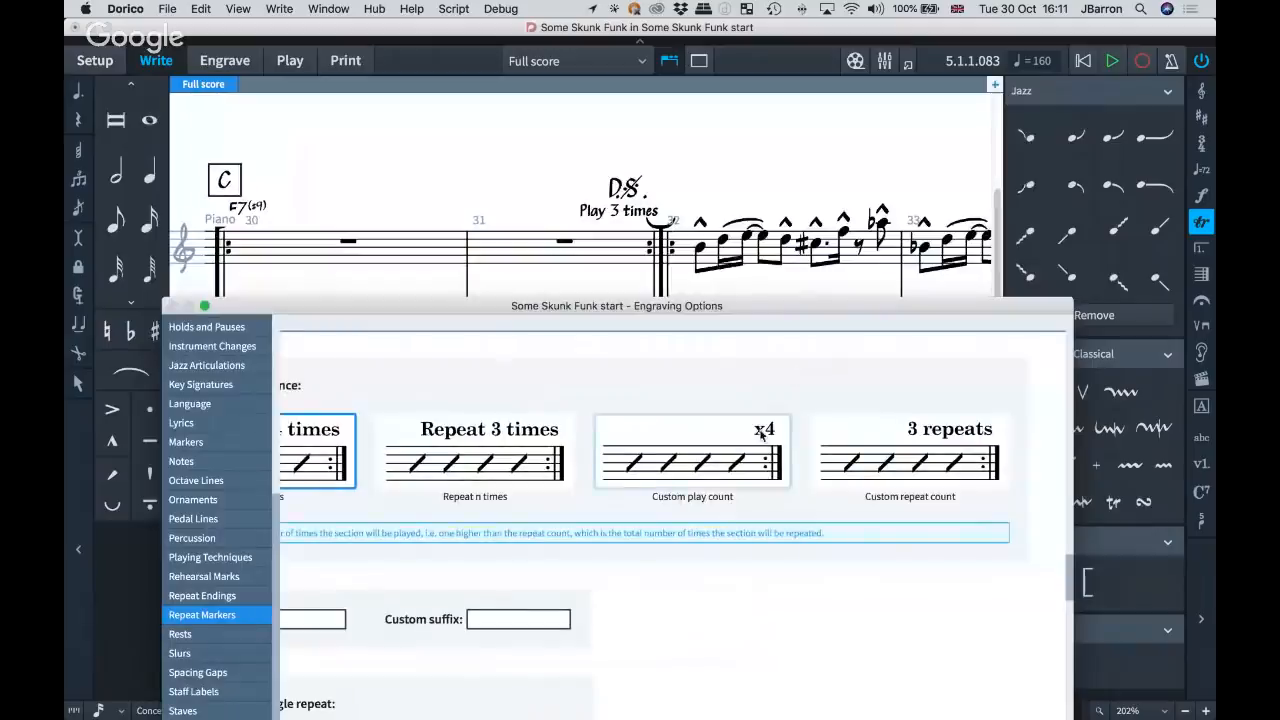
scroll(685, 377, left, 4)
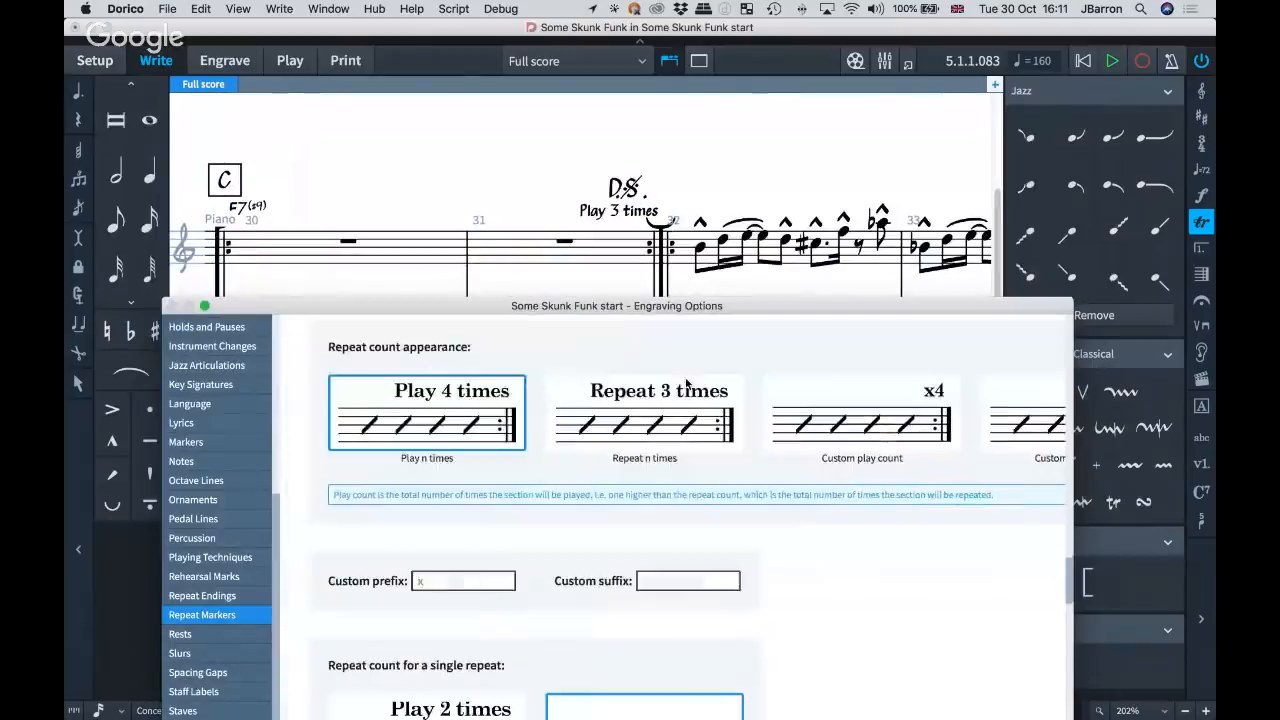
scroll(598, 421, down, 3)
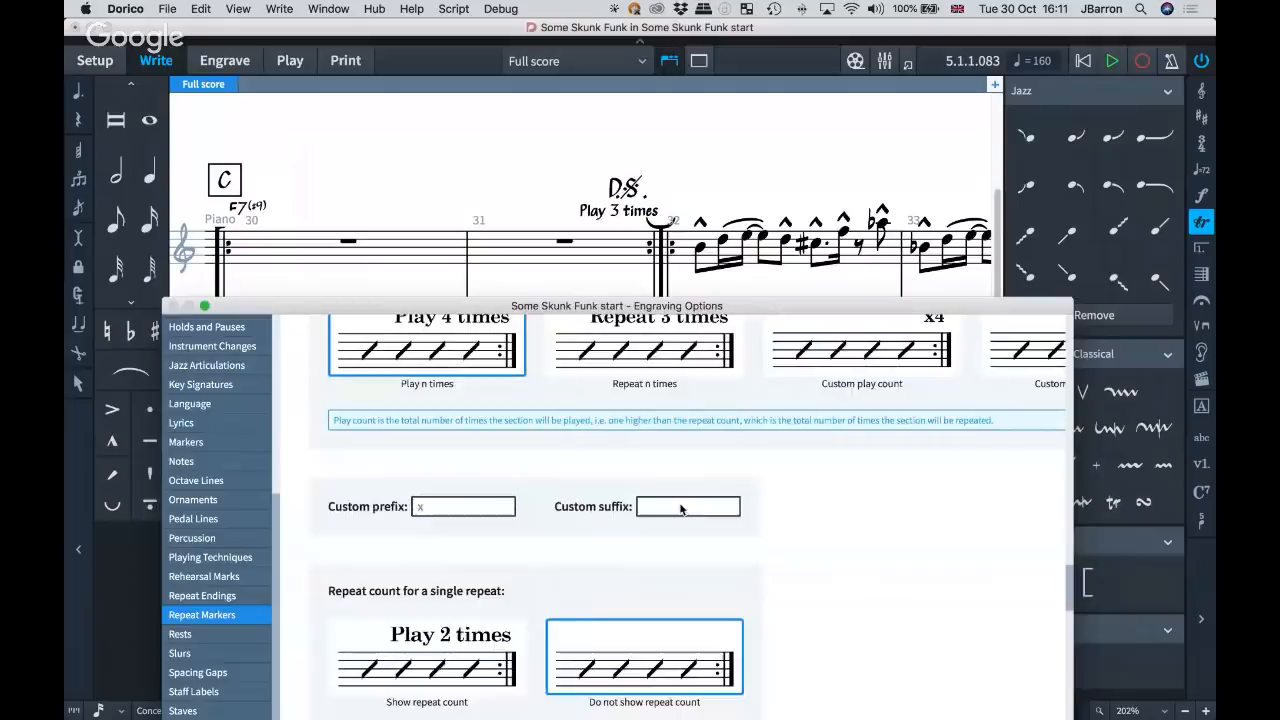
drag(641, 312, 645, 87)
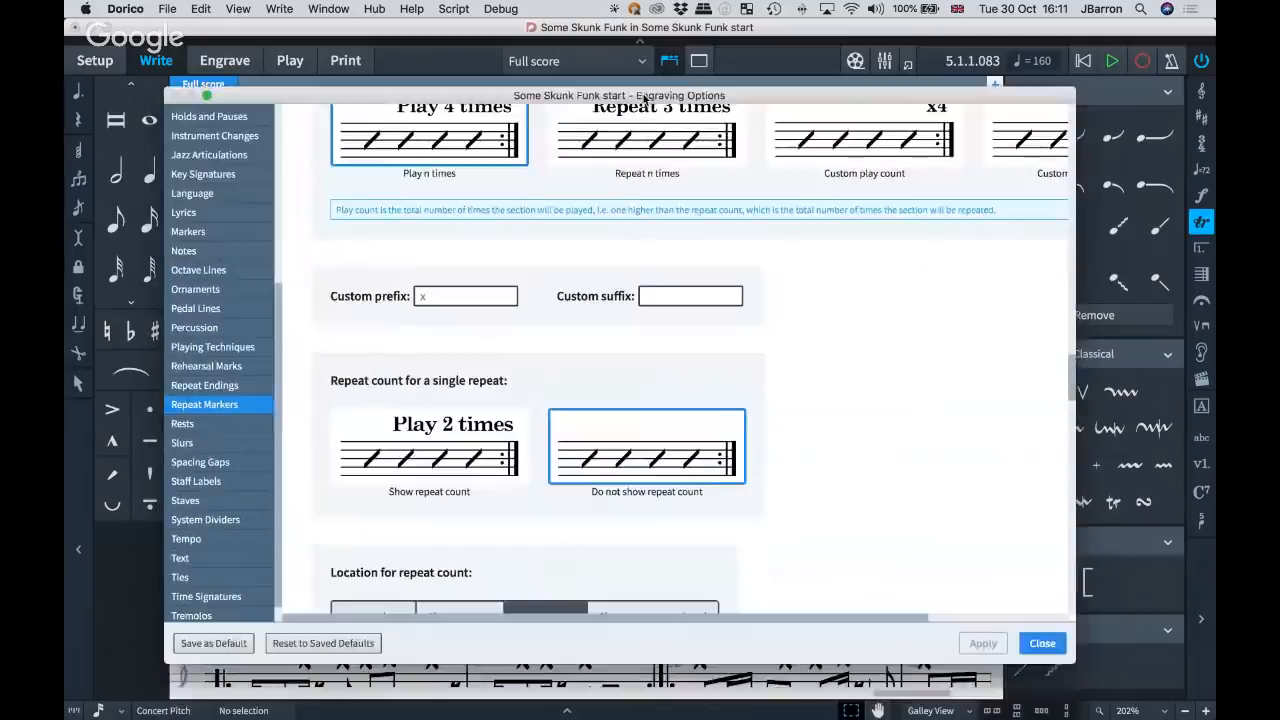
scroll(771, 322, down, 2)
scroll(771, 322, down, 2)
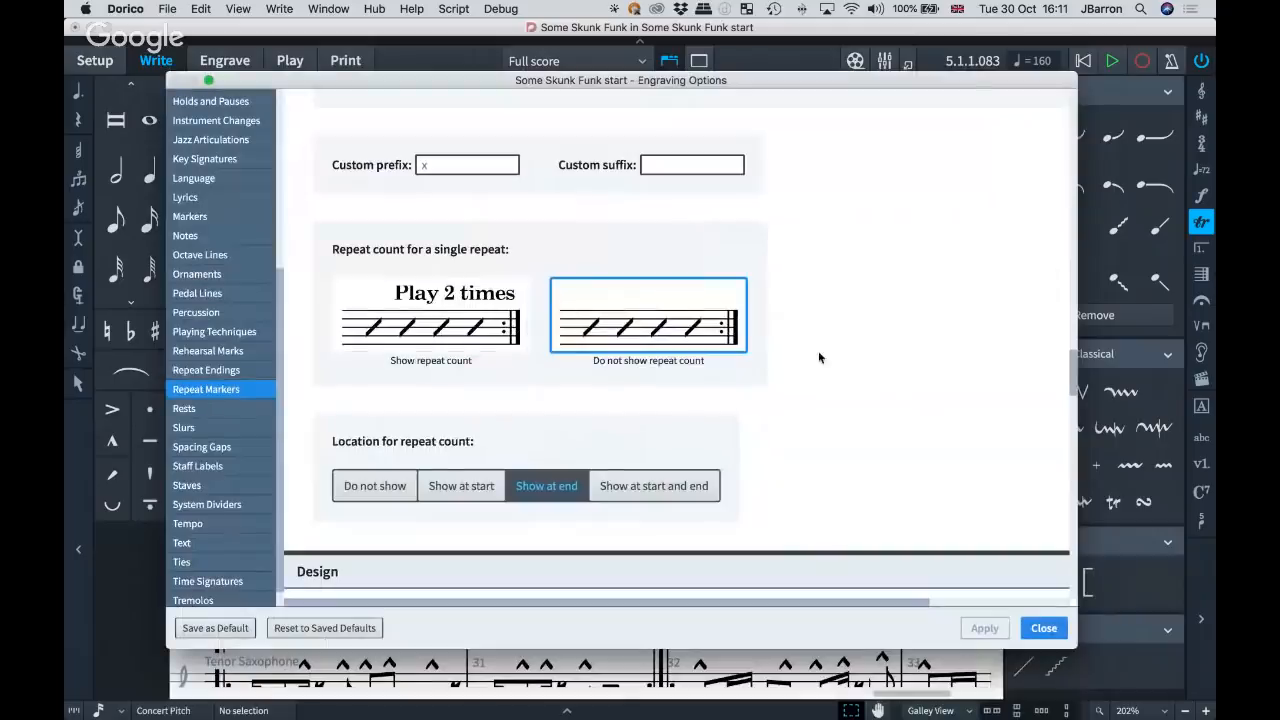
Examine the coda and segno design and the horizontal and vertical position options for repeat markers, and close the engraving options.
scroll(820, 358, down, 6)
scroll(835, 367, down, 3)
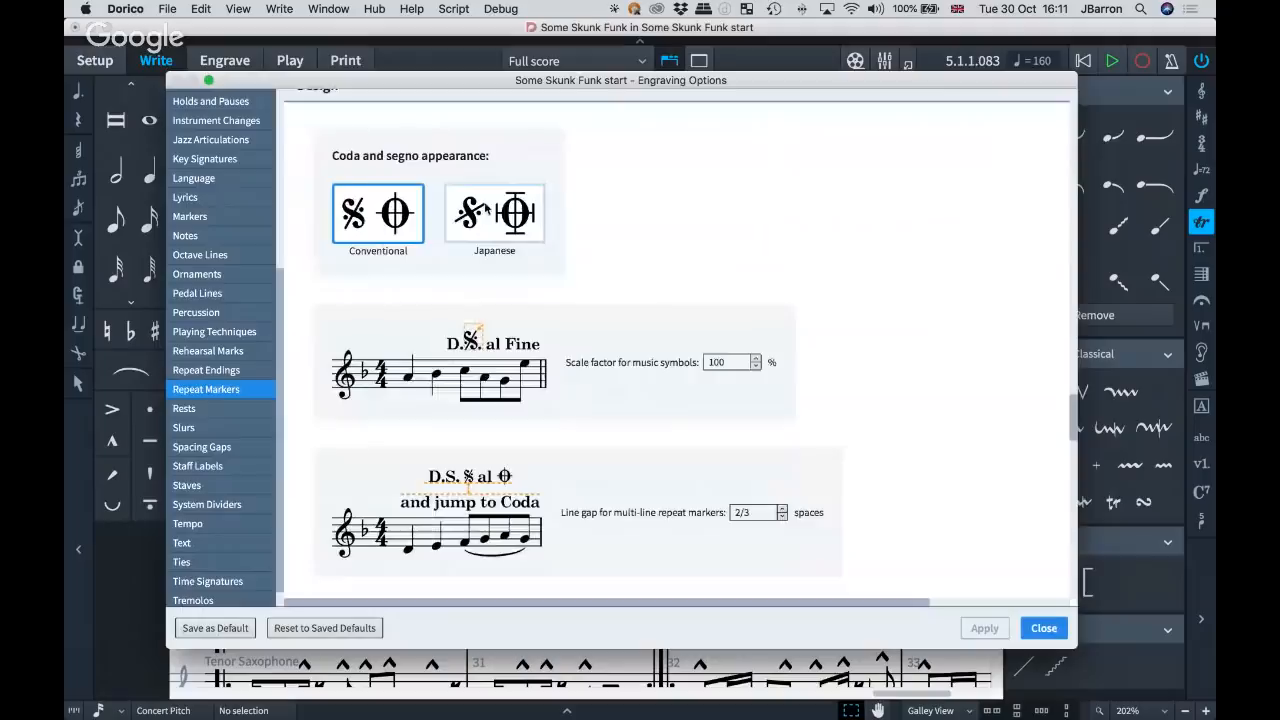
scroll(973, 247, down, 2)
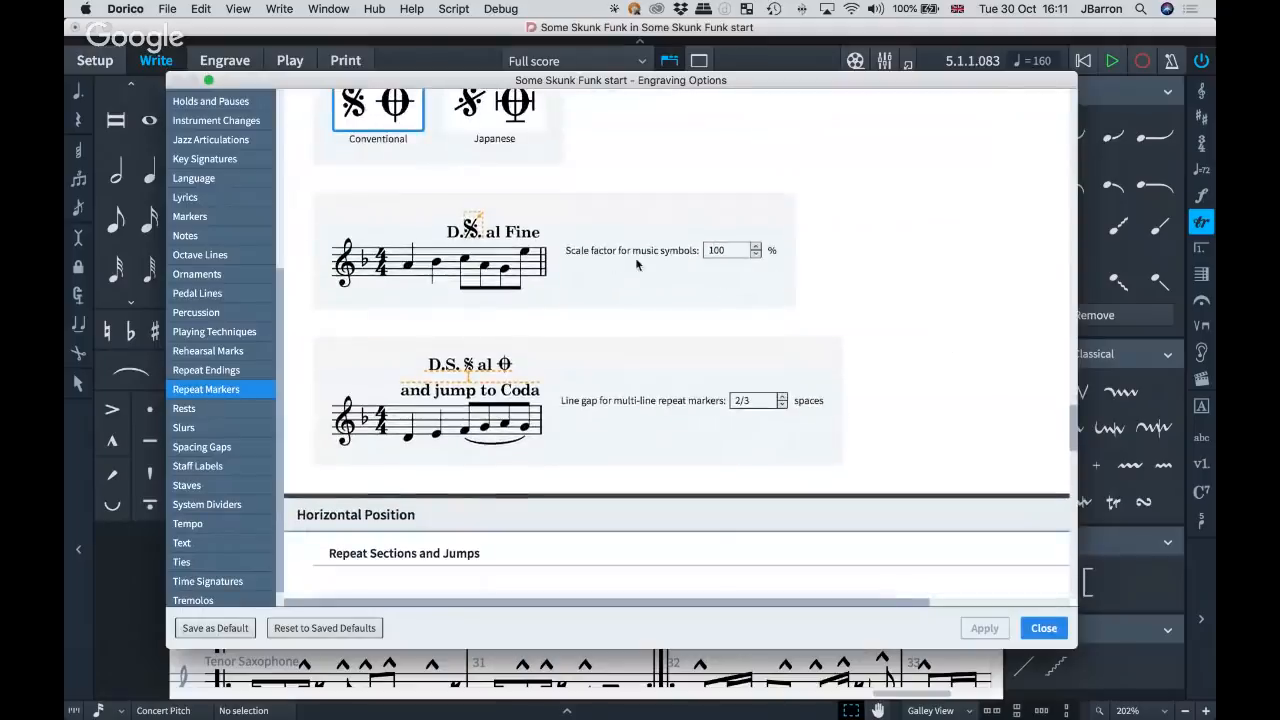
scroll(893, 376, down, 7)
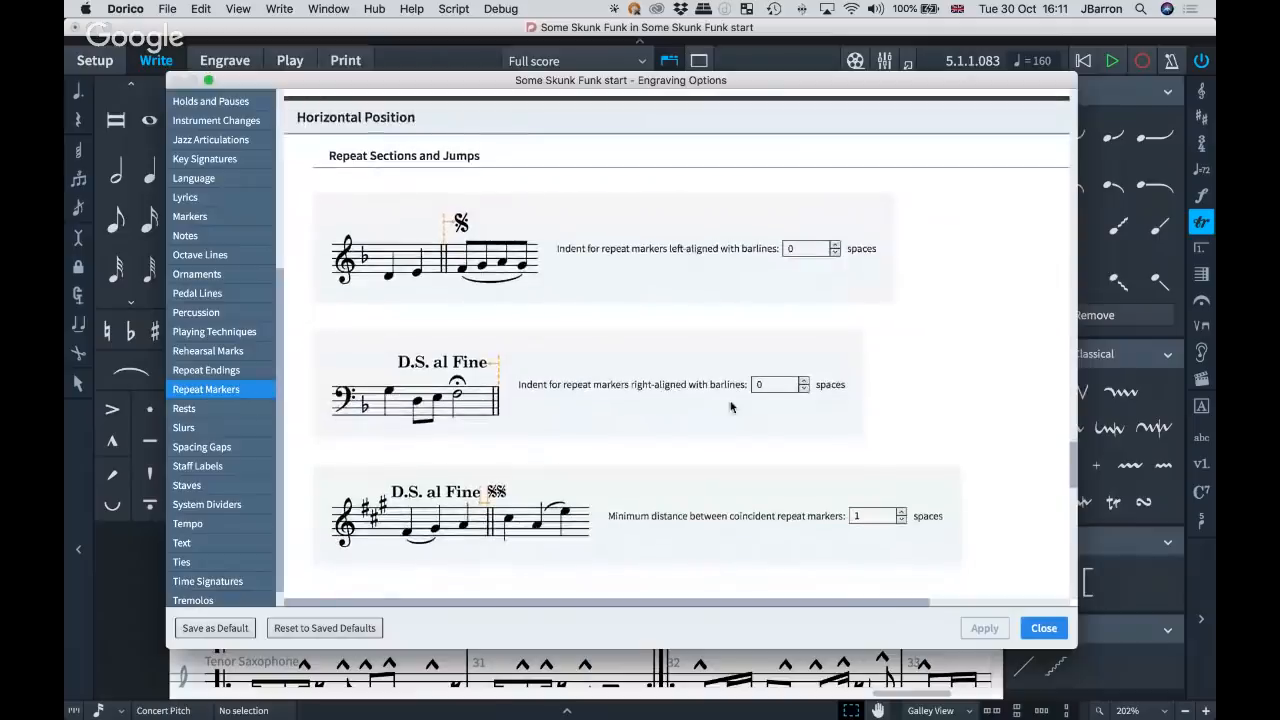
scroll(826, 447, down, 8)
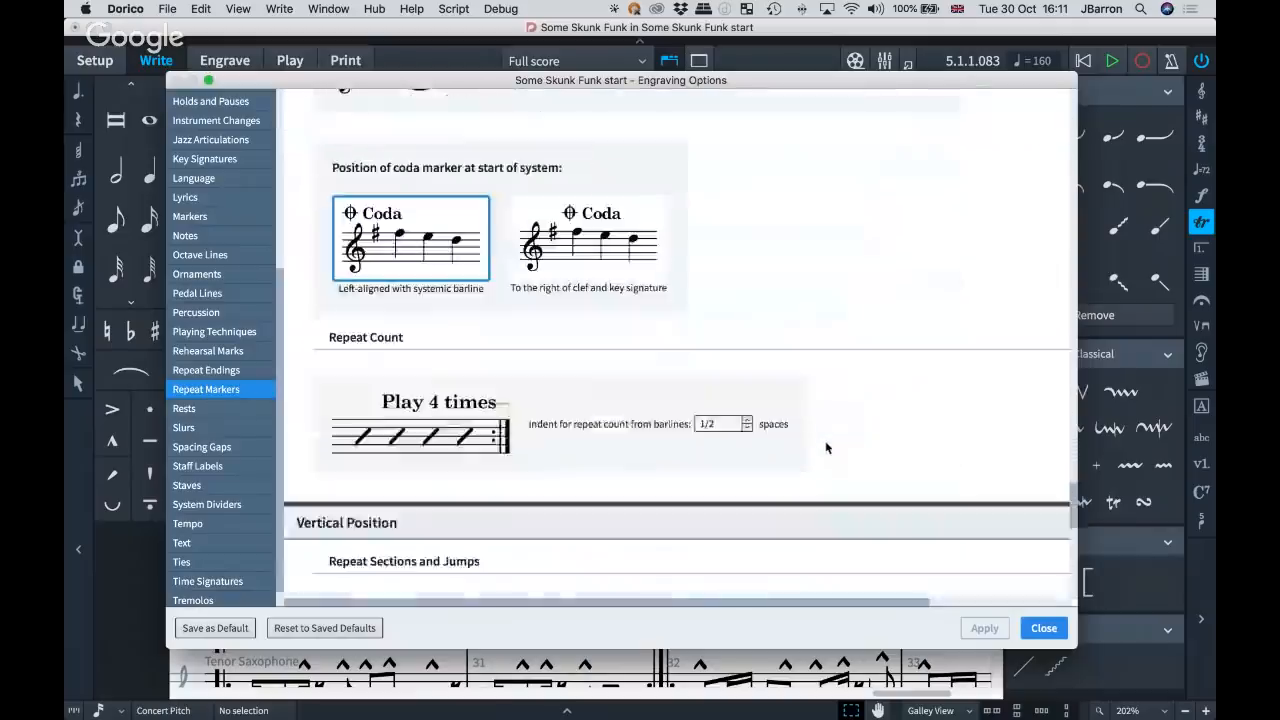
scroll(965, 449, down, 10)
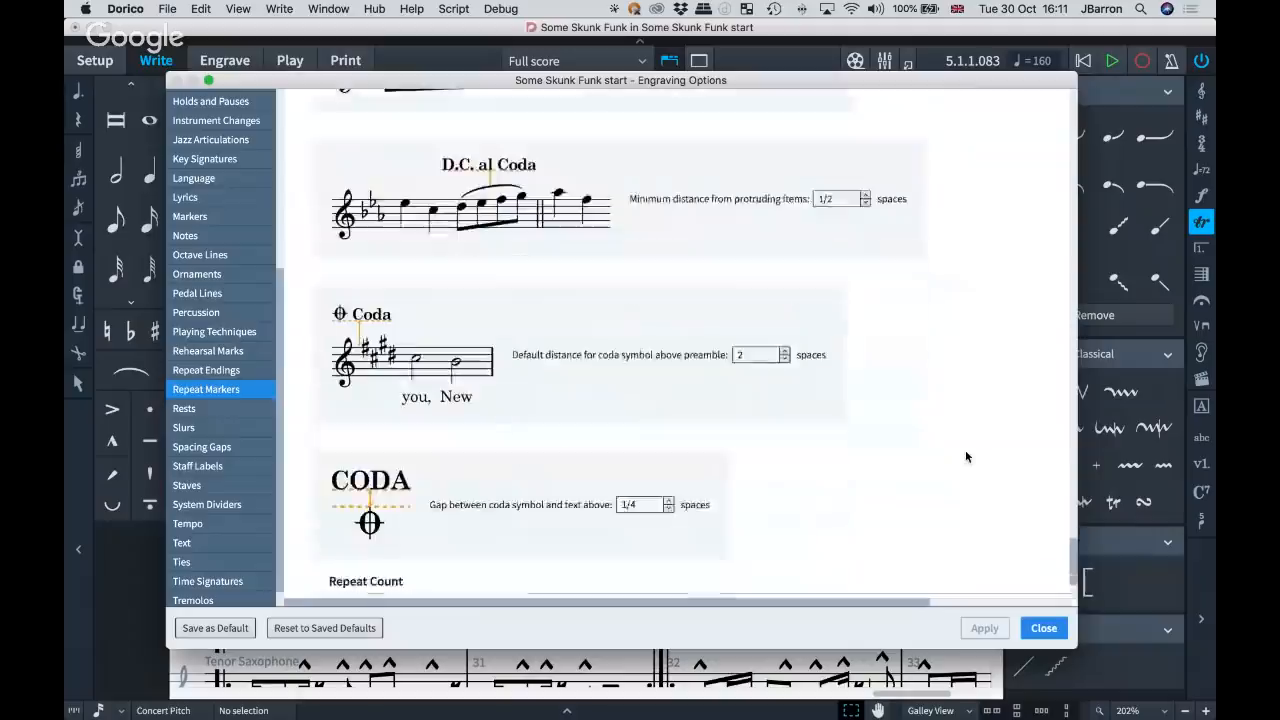
click(1043, 628)
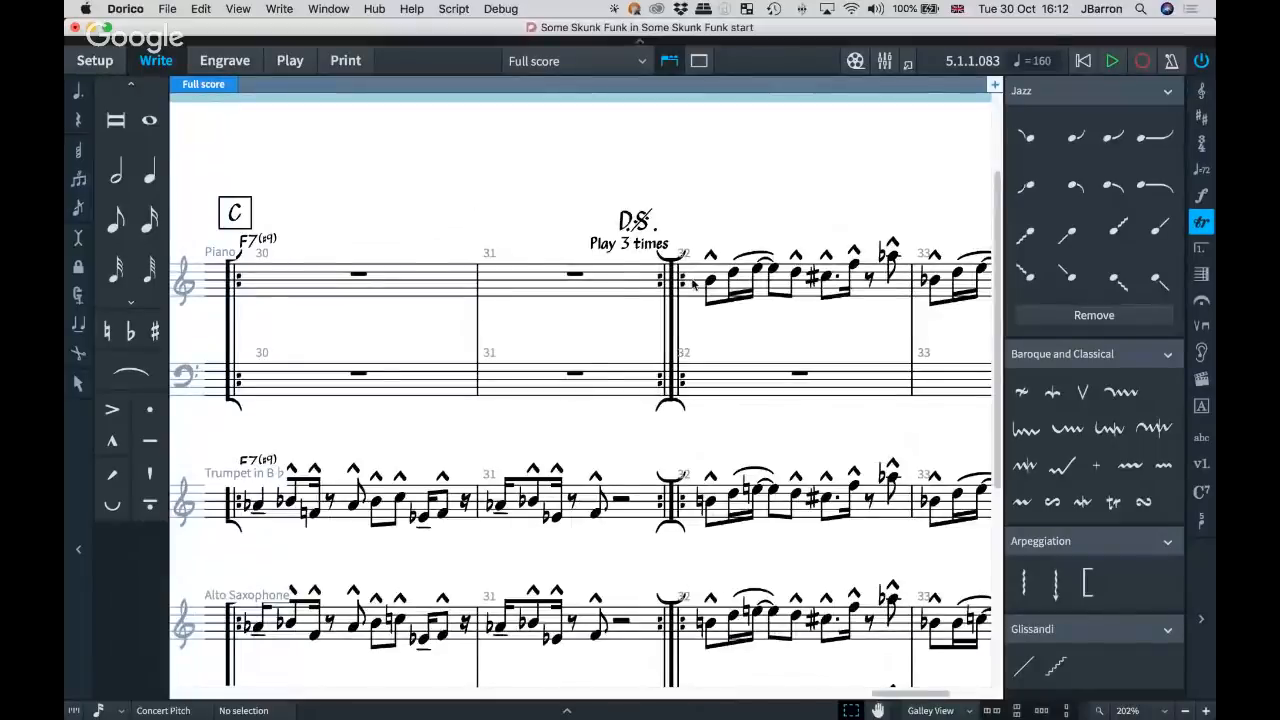
Add a D.C. repeat jump at the end-repeat barline closing bar 33 and delete it again.
scroll(693, 284, right, 10)
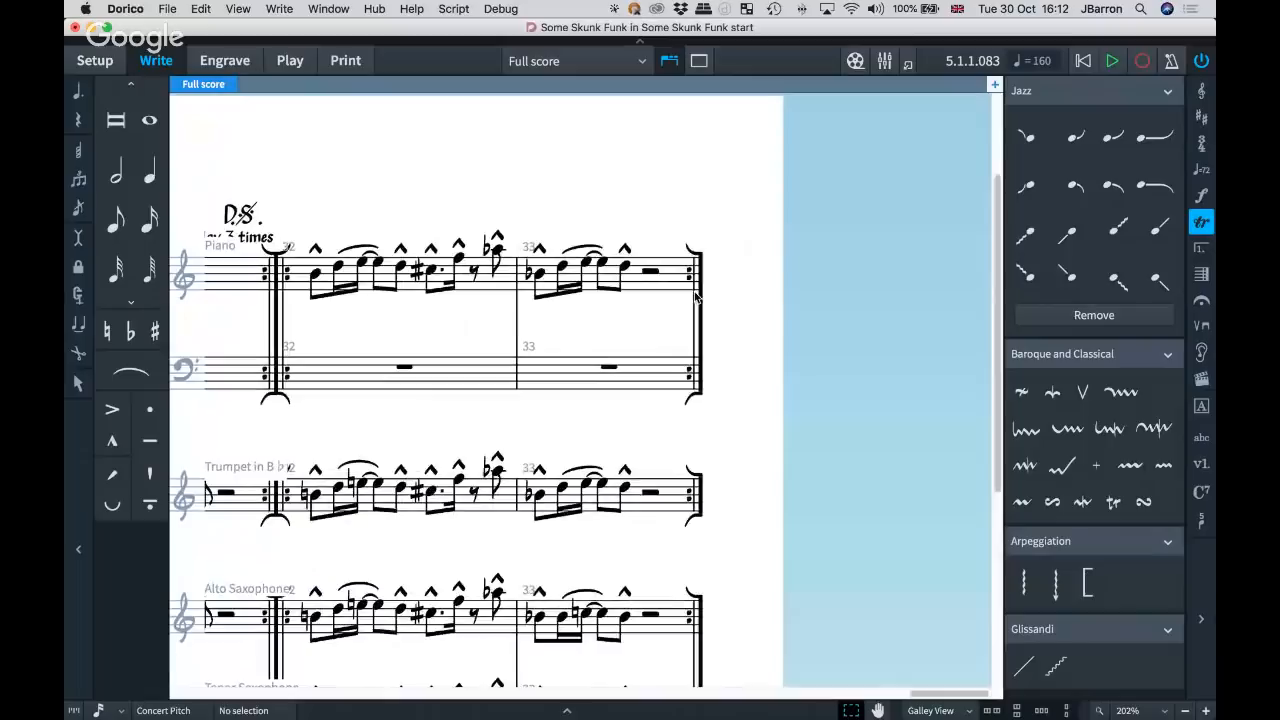
click(697, 297)
key(shift+r)
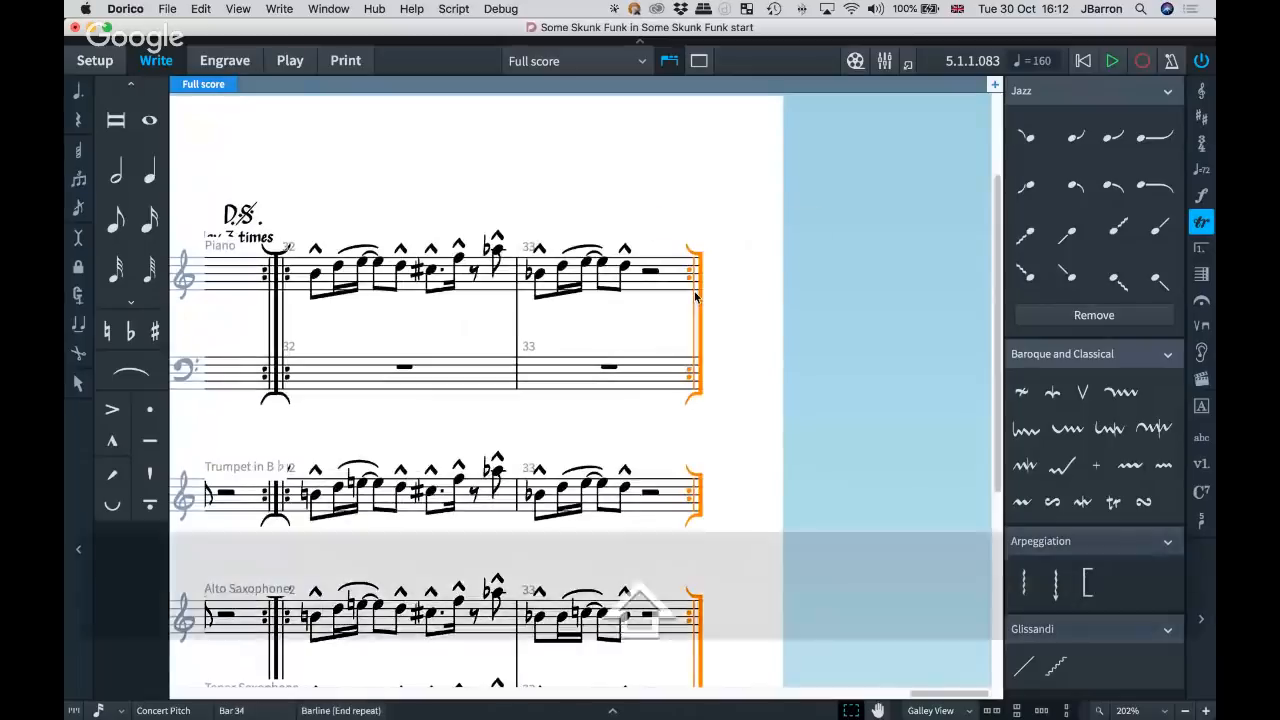
text(dc)
key(Return)
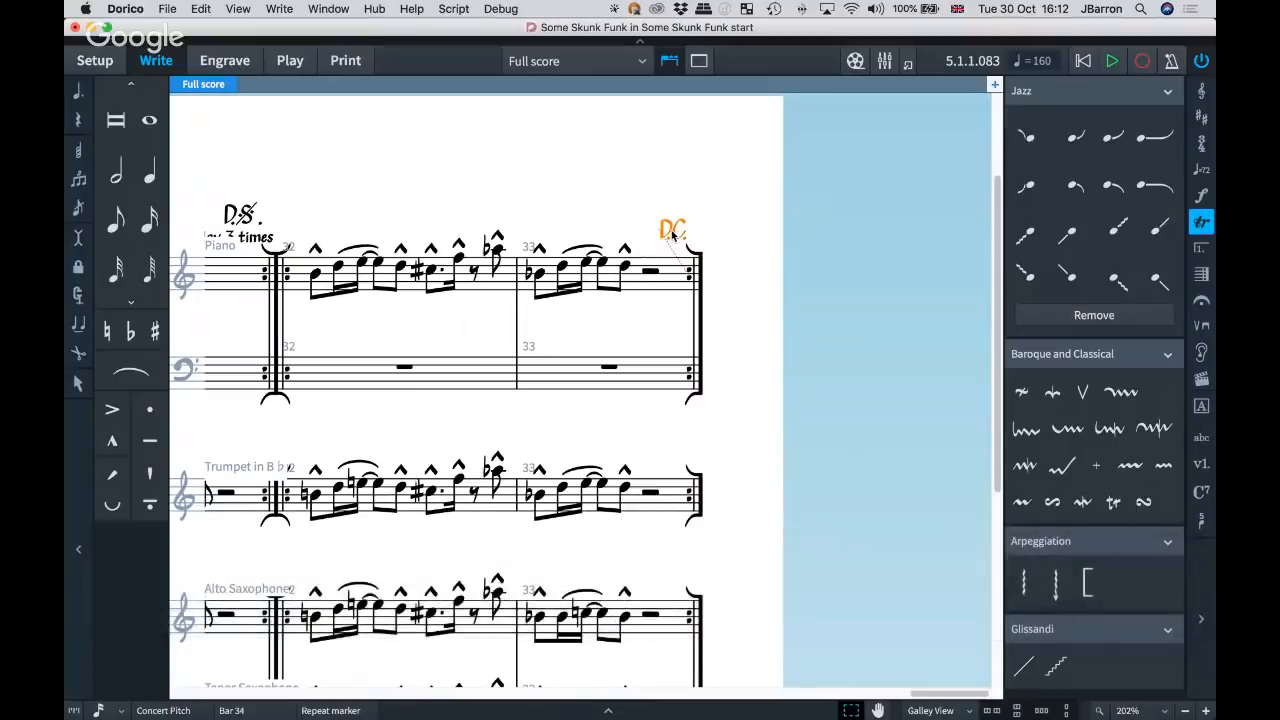
key(BackSpace)
Add a D.C. al Fine repeat jump at the end-repeat barline closing bar 33.
click(698, 278)
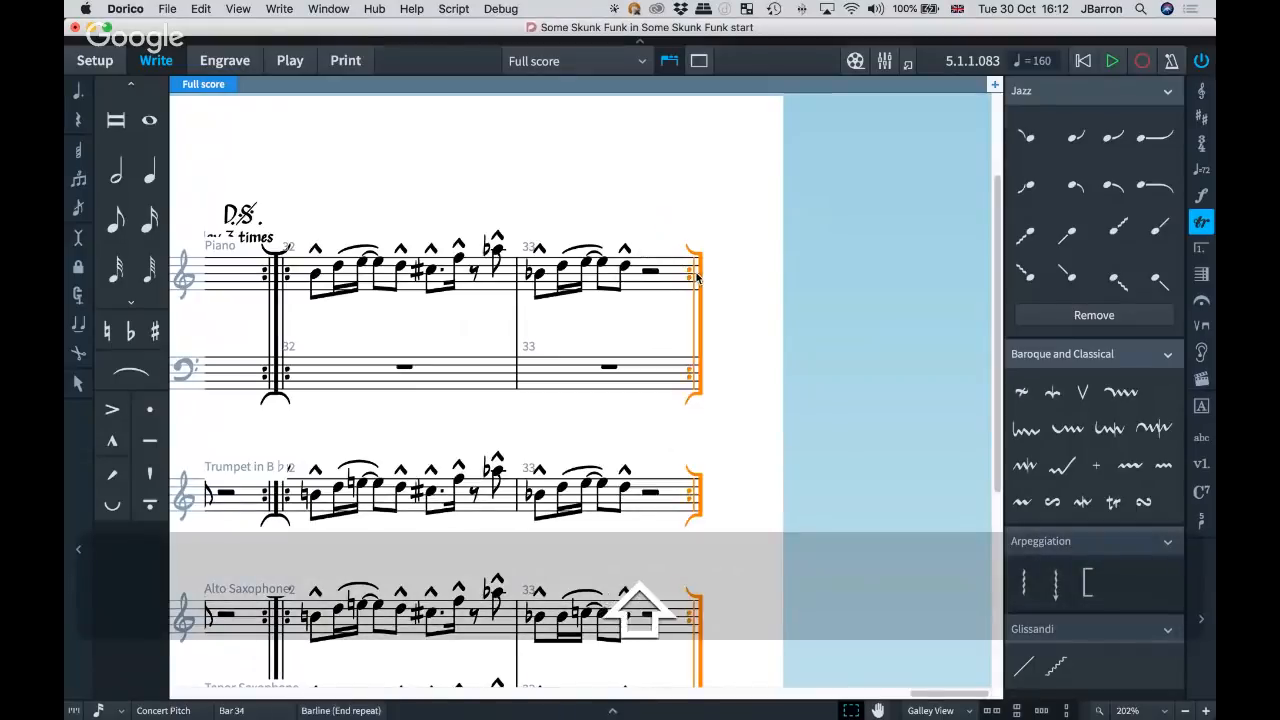
key(shift+r)
text(dc al c)
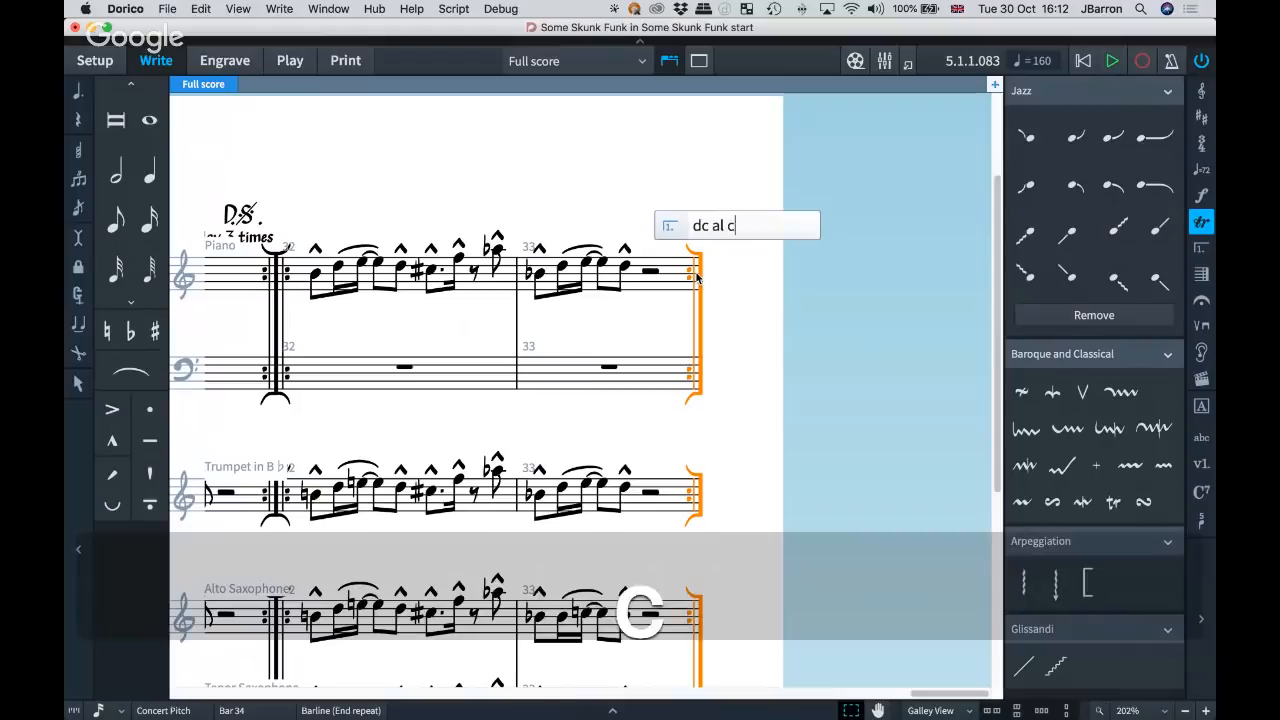
key(BackSpace)
text(fin)
key(Return)
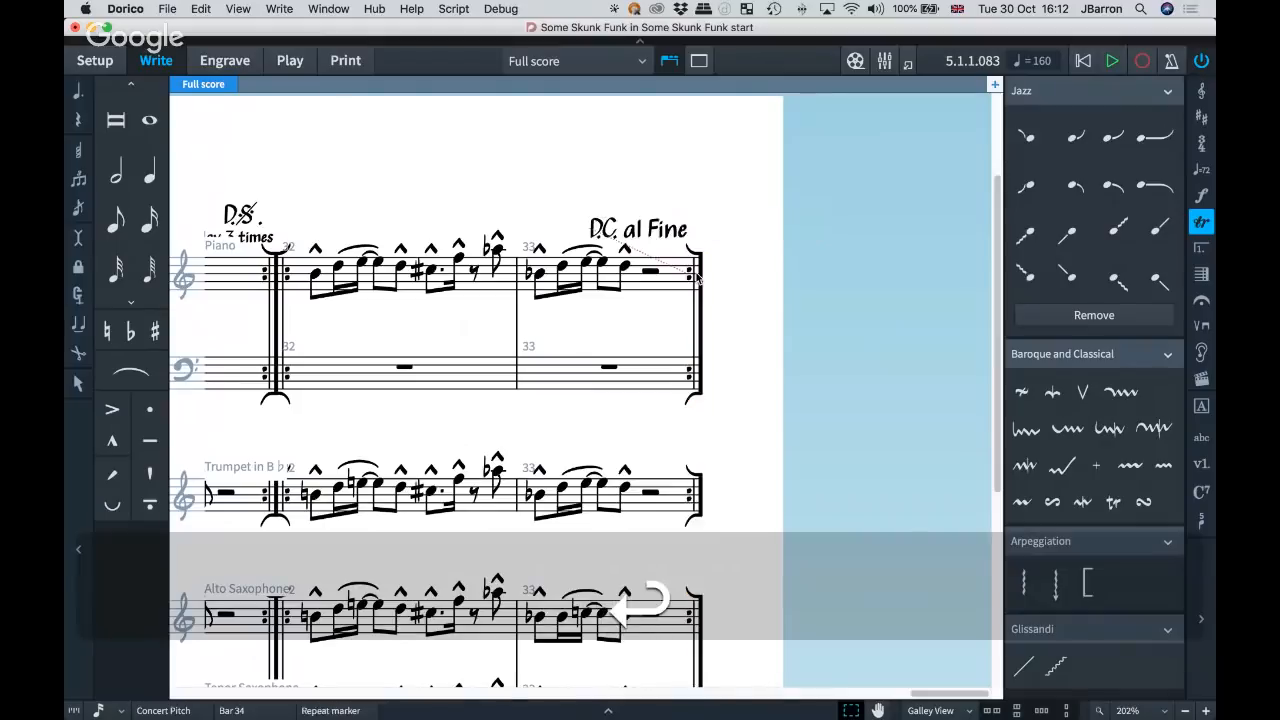
Show the repeat structure notations, expand the rhythm slashes options and review the available repeat jumps, sections and tremolos.
click(1200, 249)
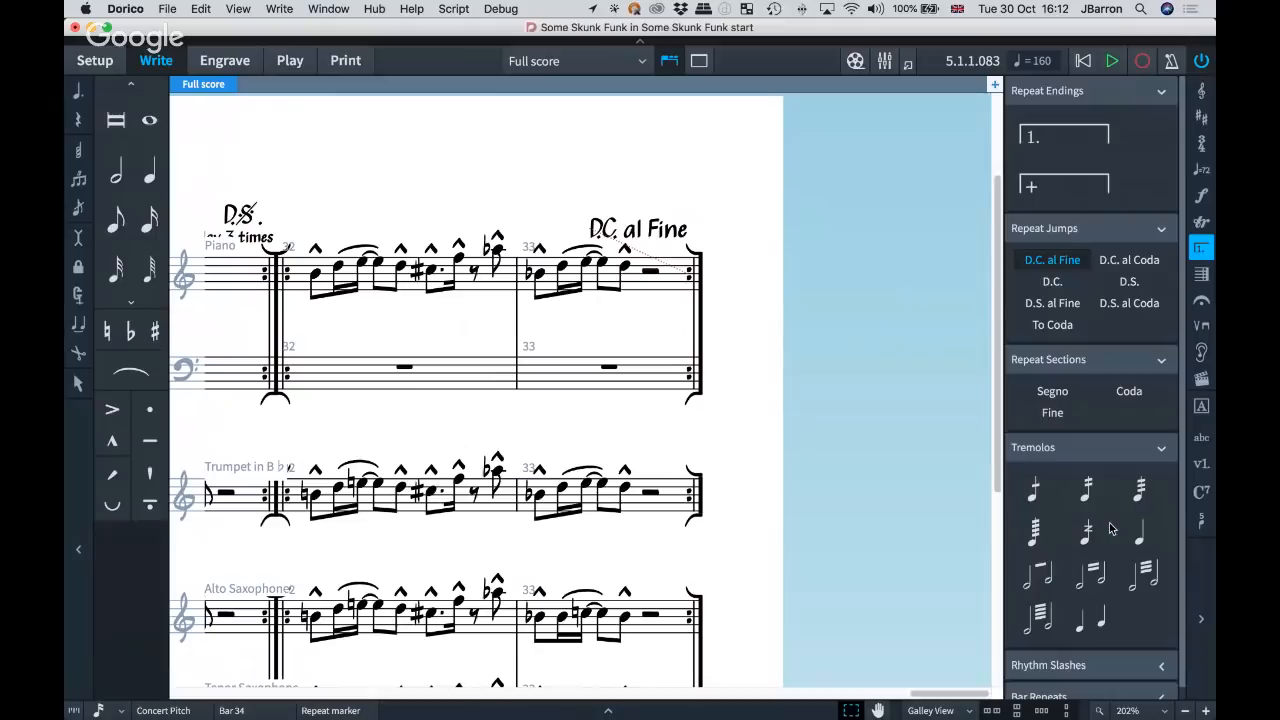
scroll(1110, 528, down, 1)
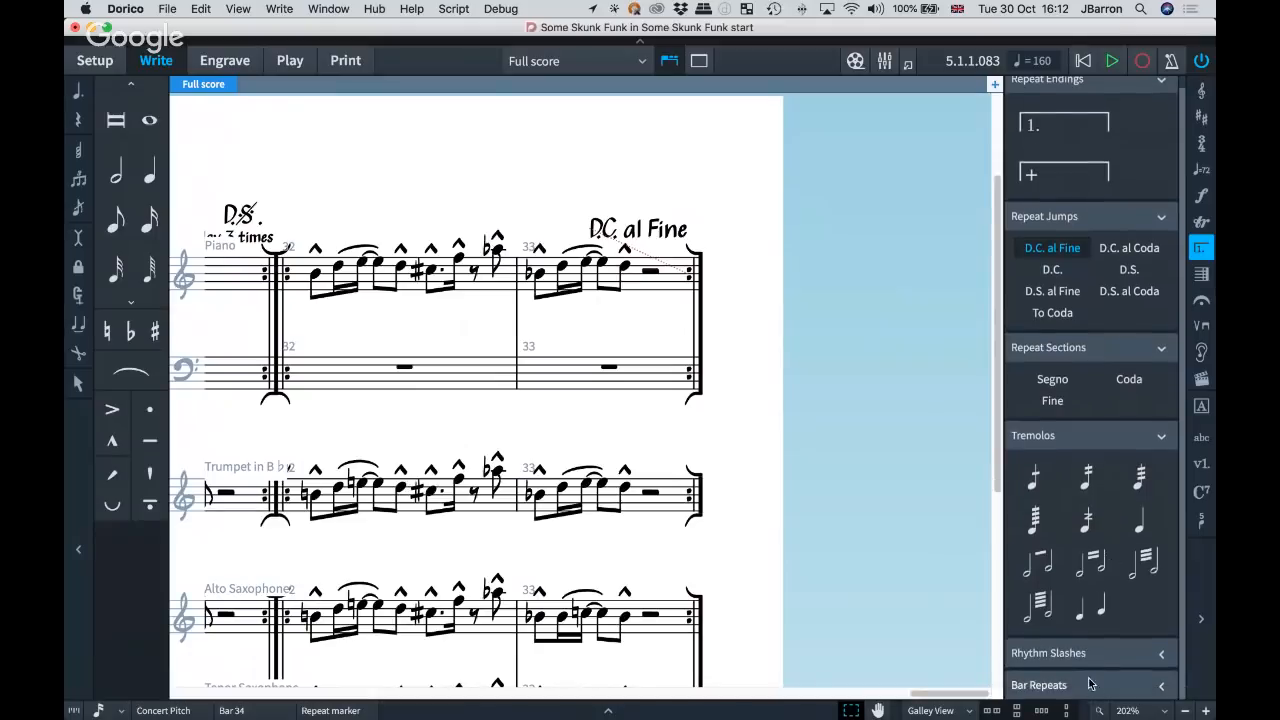
click(1072, 653)
scroll(1090, 560, down, 3)
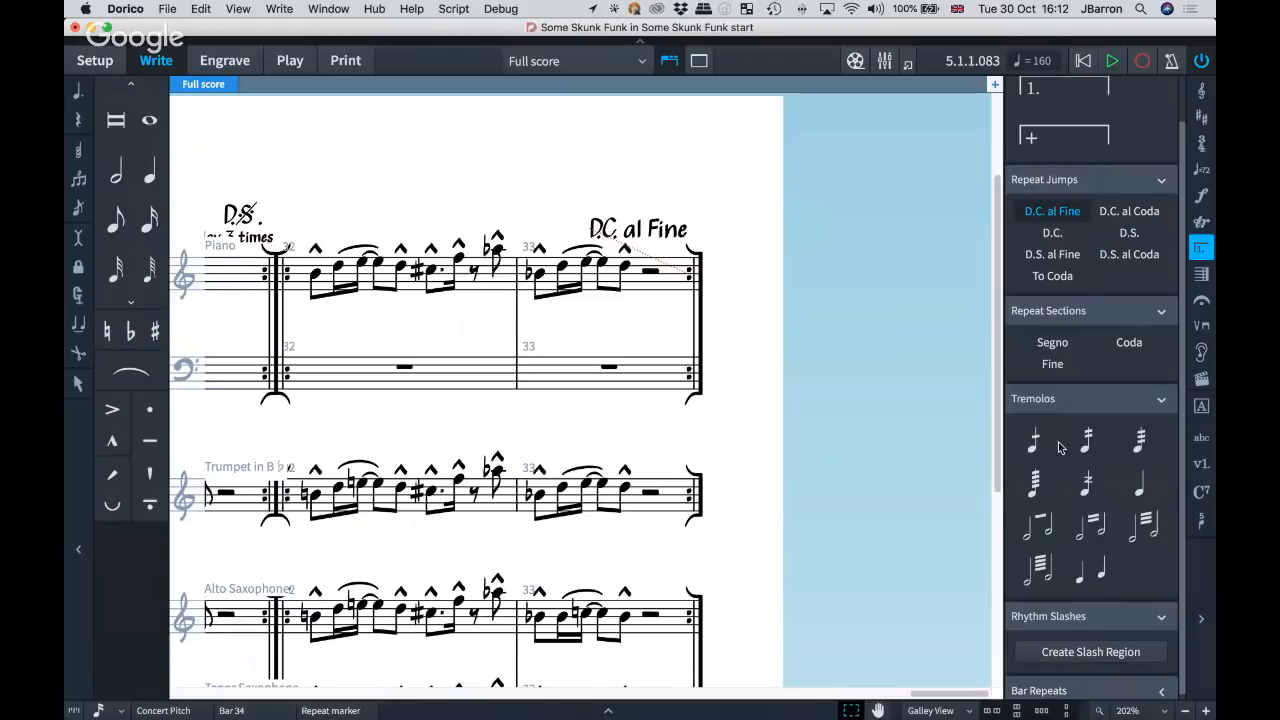
scroll(1116, 498, up, 2)
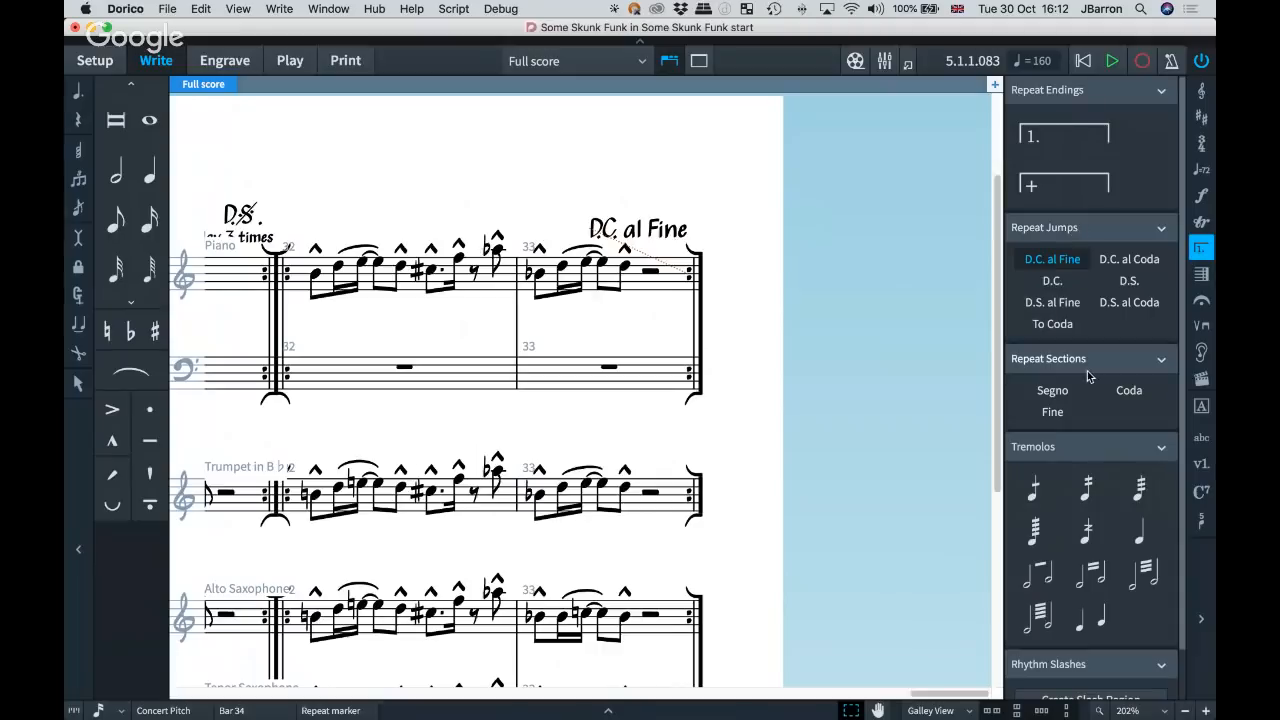
Play the score from the trumpet's first note in bar 30 through the D.S. jump to the segno, and stop playback.
scroll(531, 192, left, 3)
scroll(531, 192, down, 1)
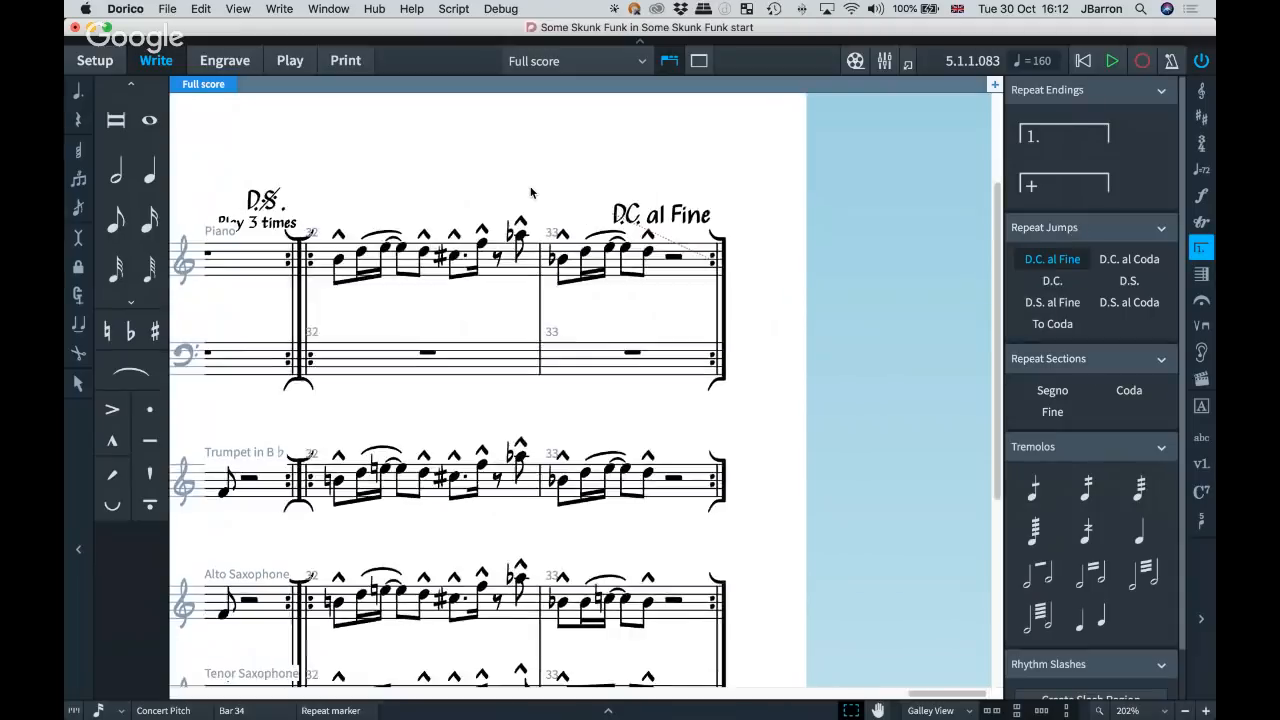
click(286, 194)
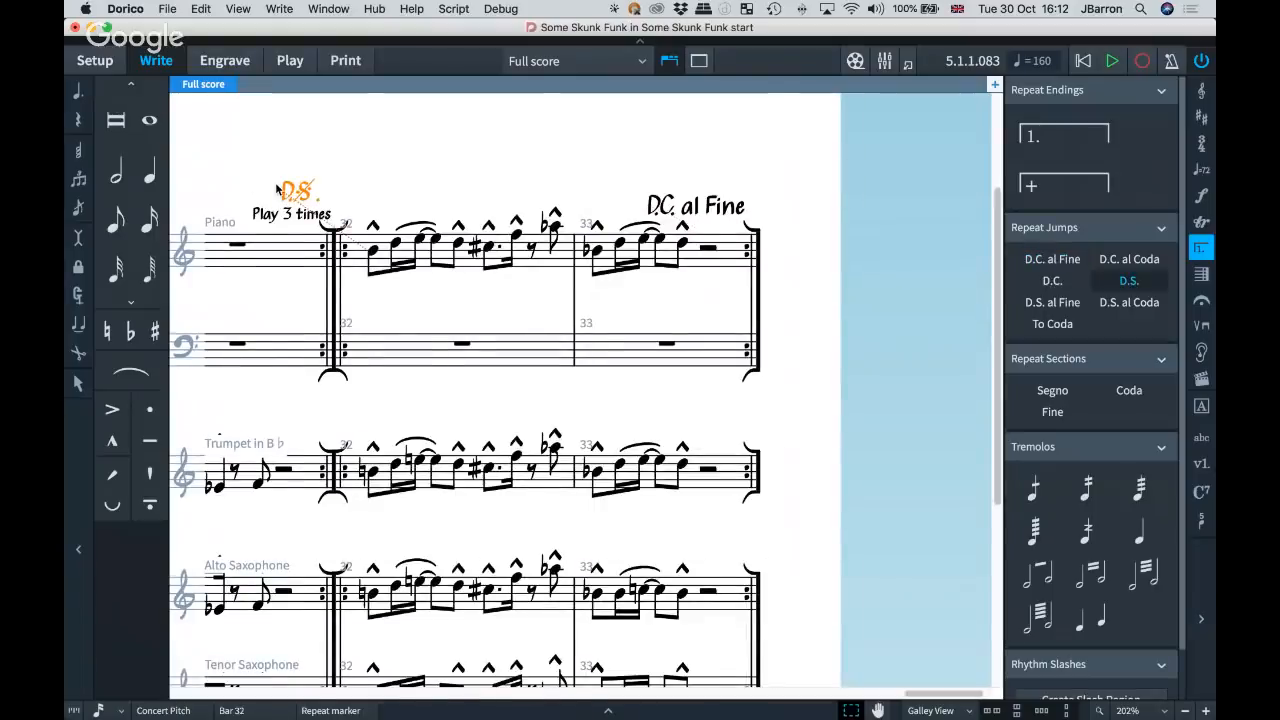
scroll(276, 185, left, 2)
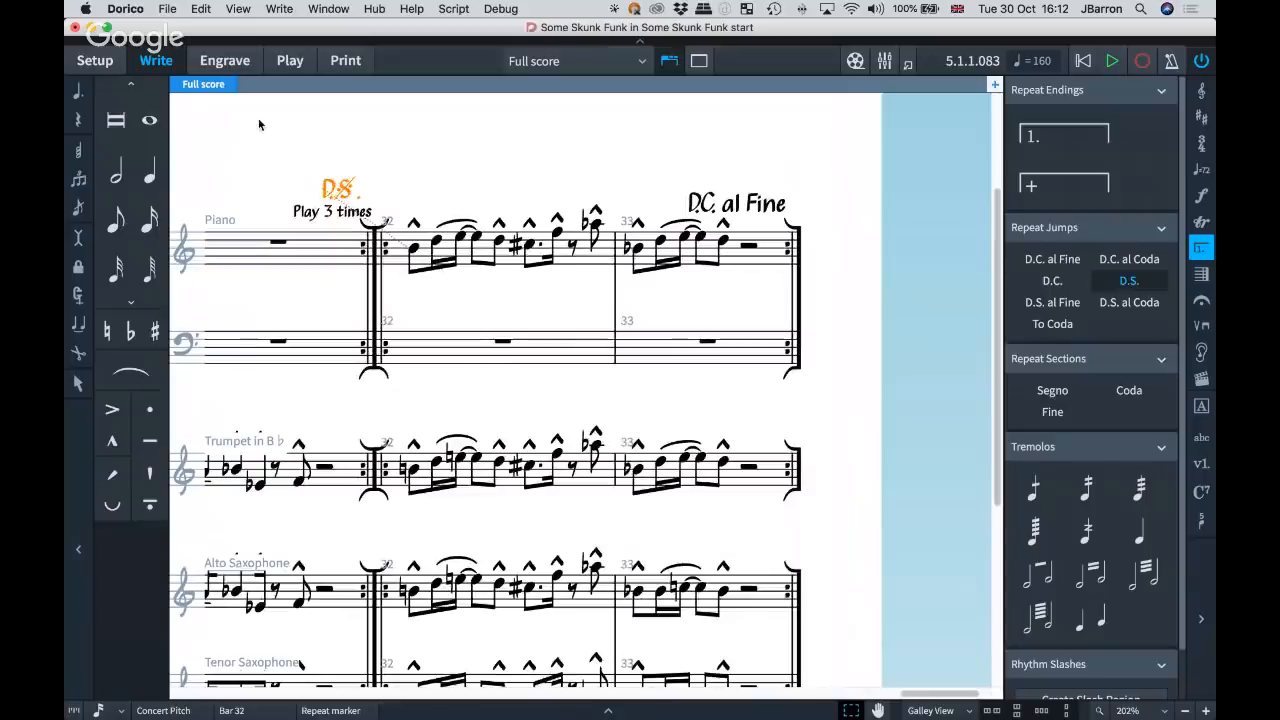
scroll(335, 190, left, 5)
scroll(333, 192, left, 5)
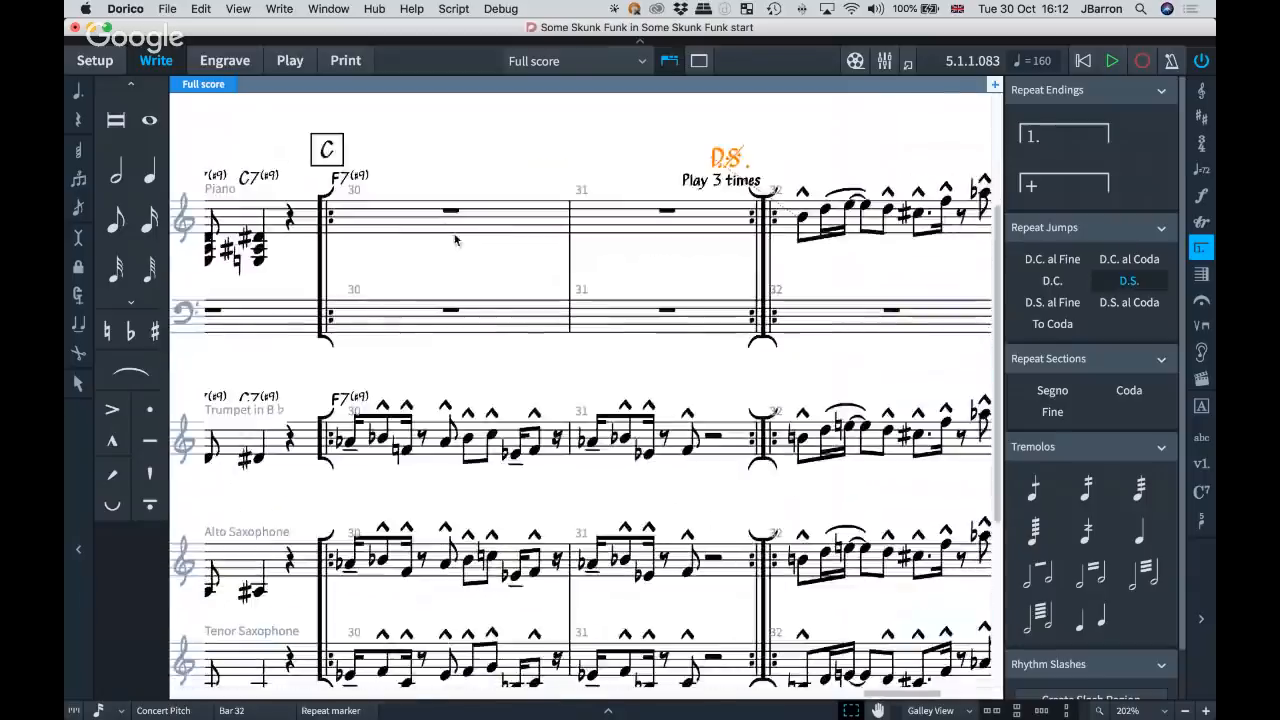
scroll(457, 240, down, 2)
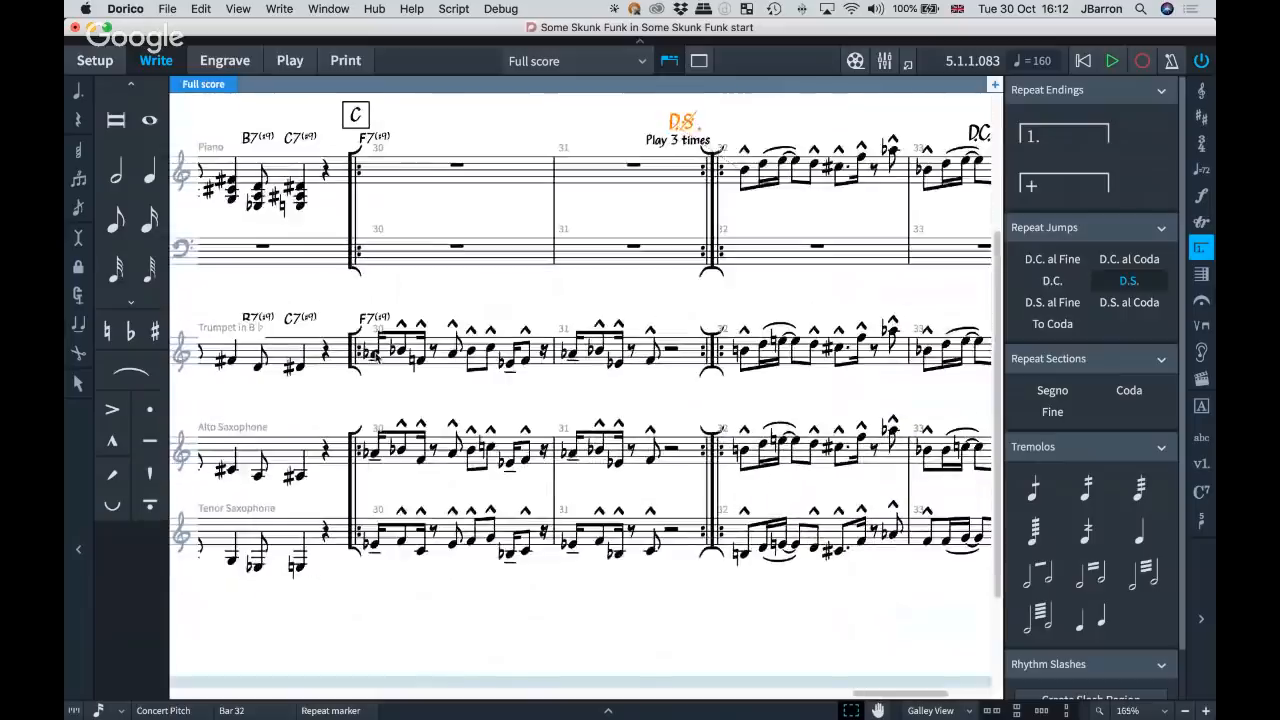
click(370, 352)
key(p)
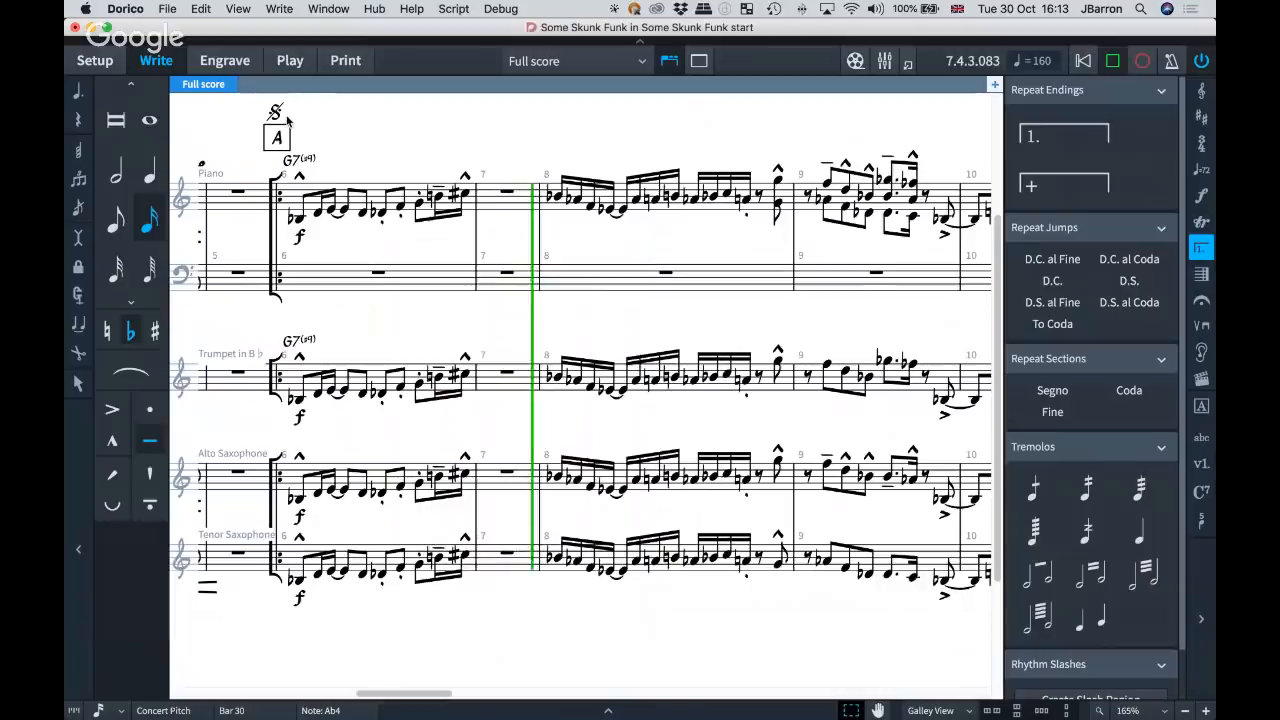
key(space)
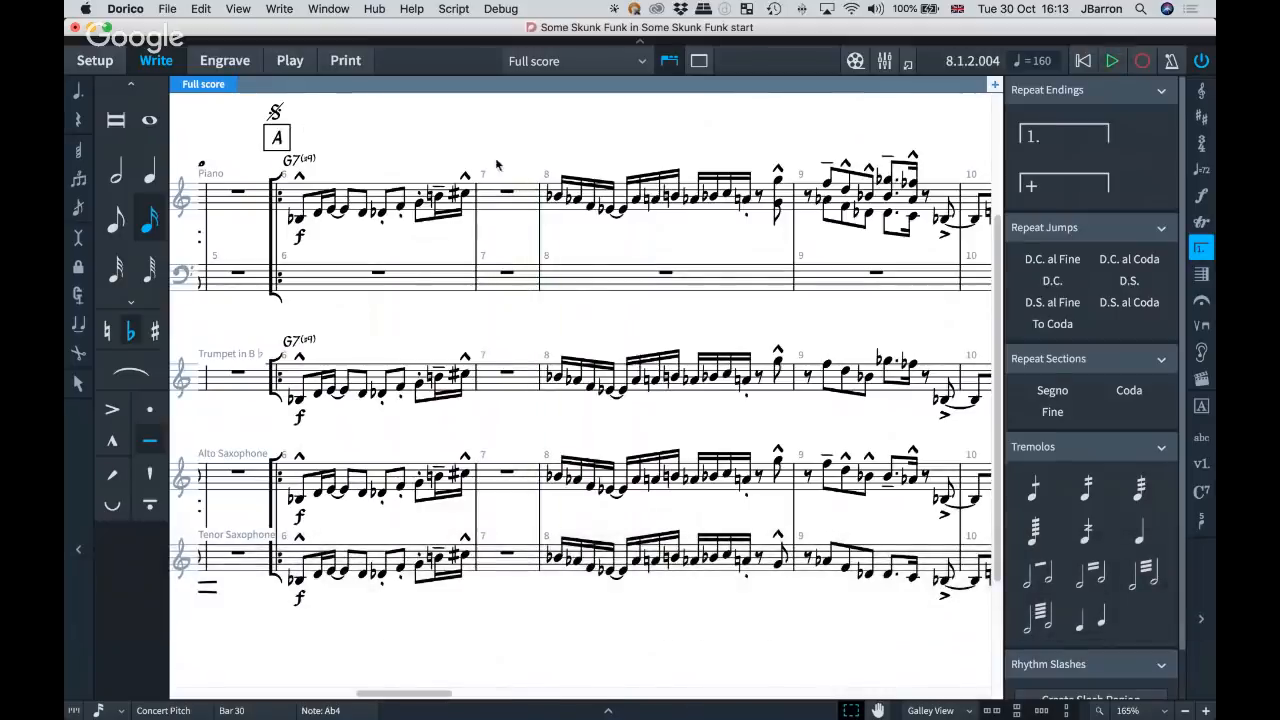
Add a Coda repeat section marker at the first piano note of bar 32.
scroll(470, 125, right, 20)
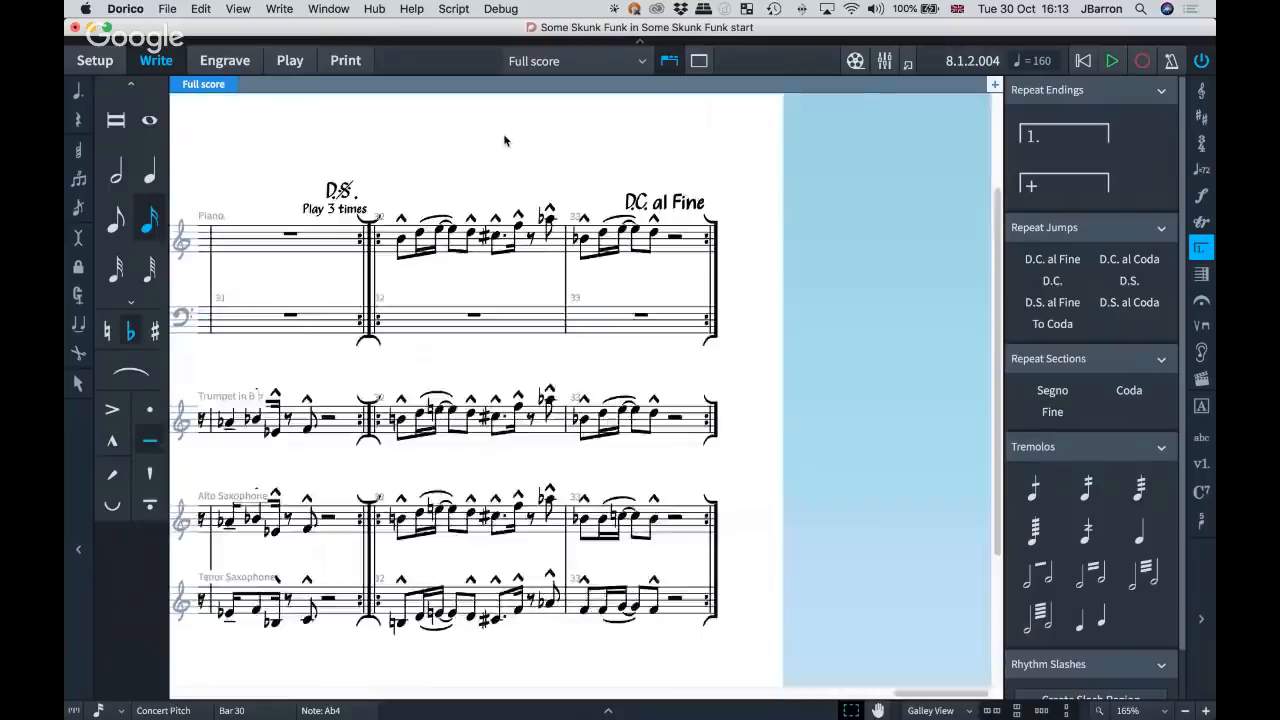
click(482, 166)
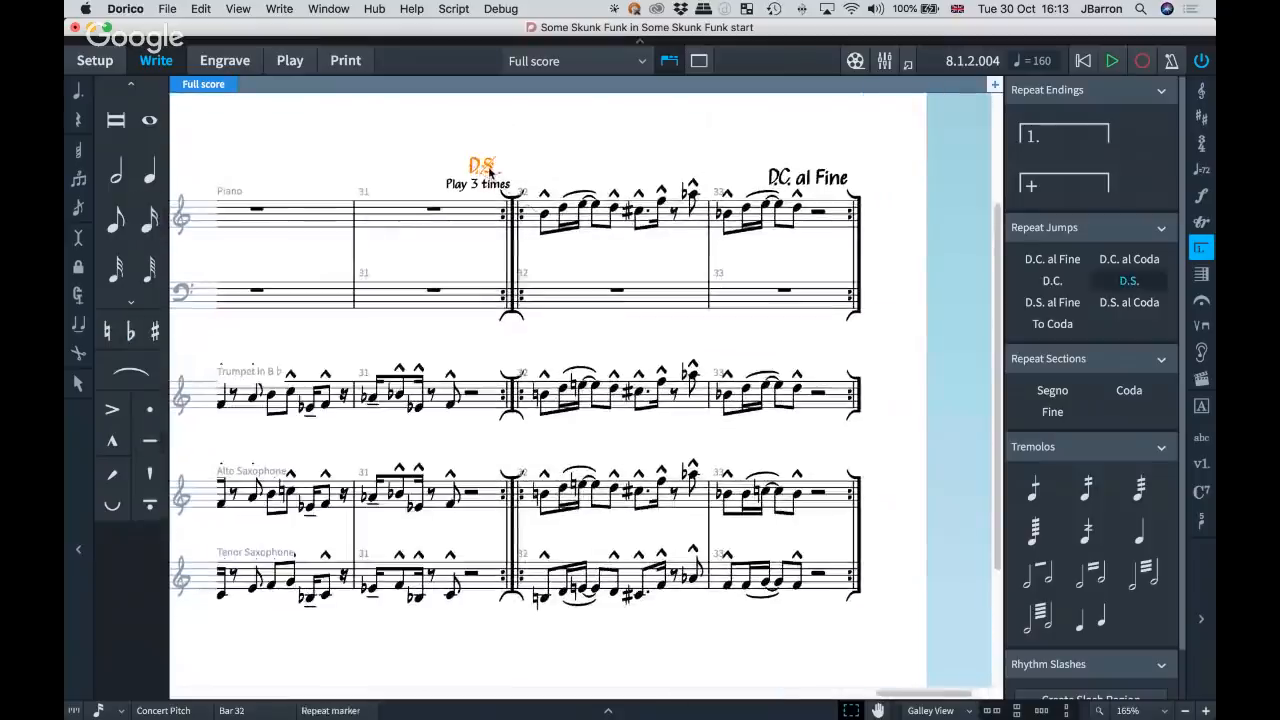
scroll(490, 172, up, 5)
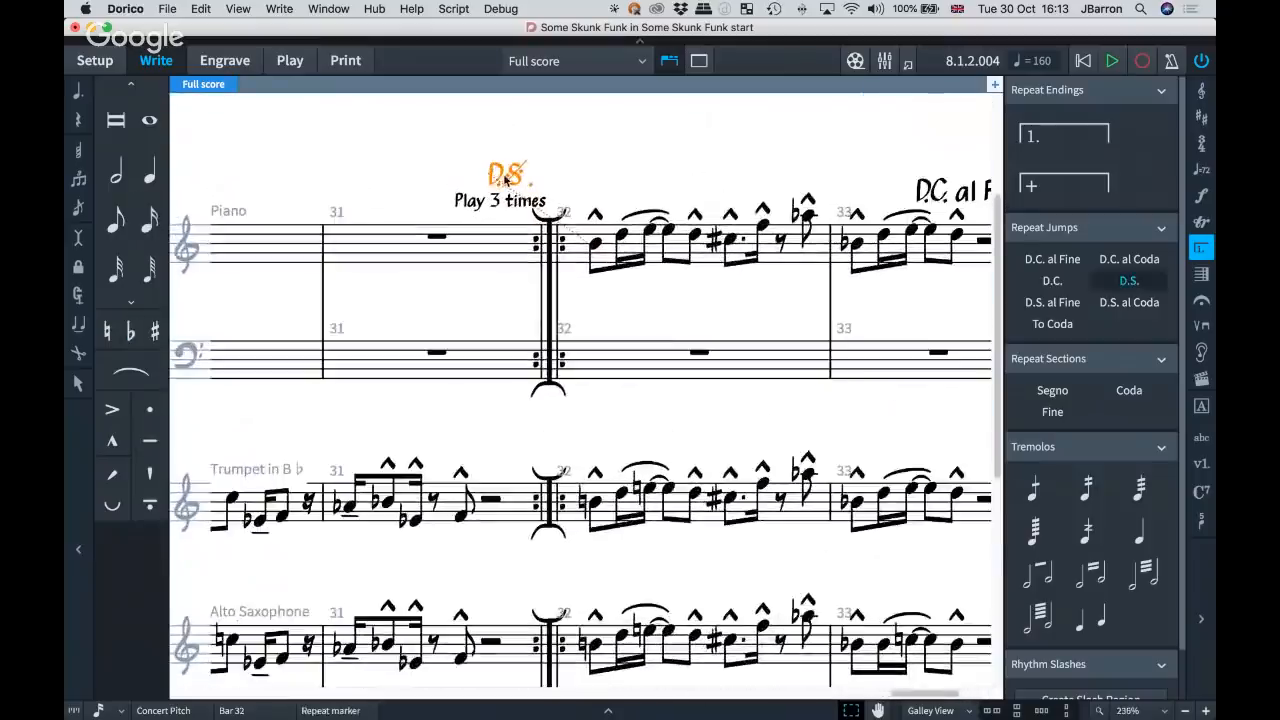
scroll(505, 179, down, 4)
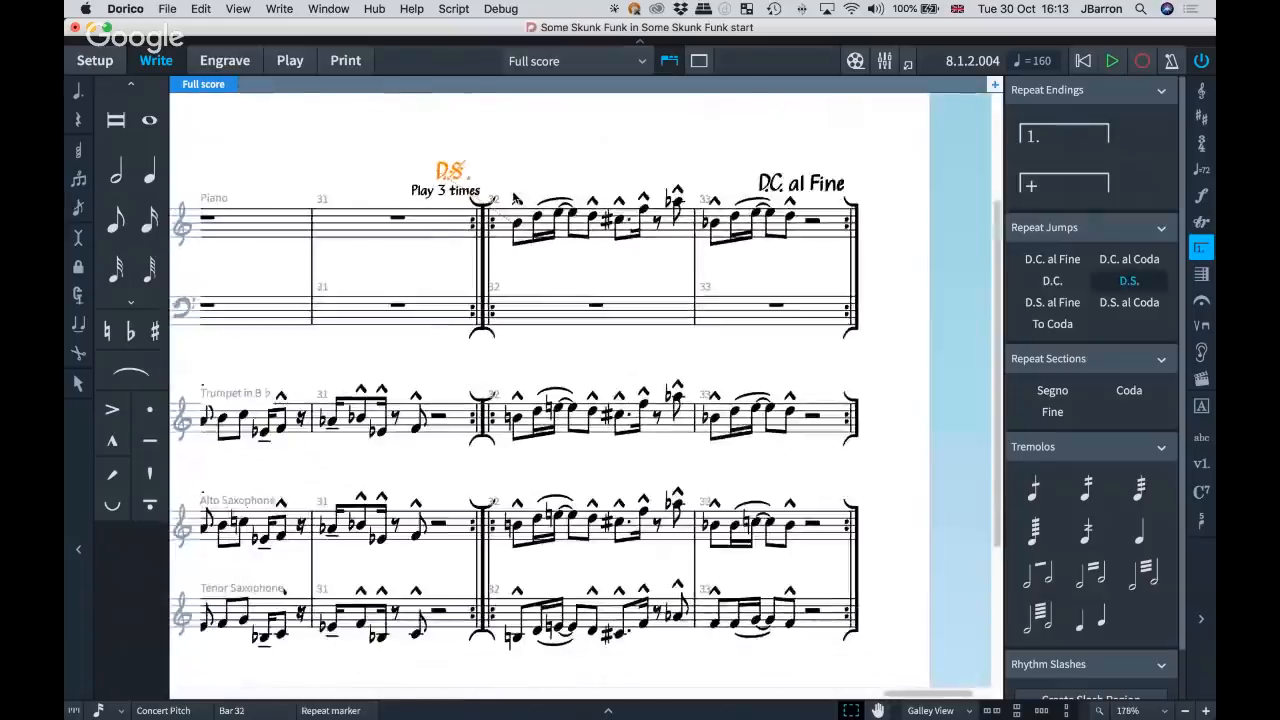
scroll(515, 198, right, 2)
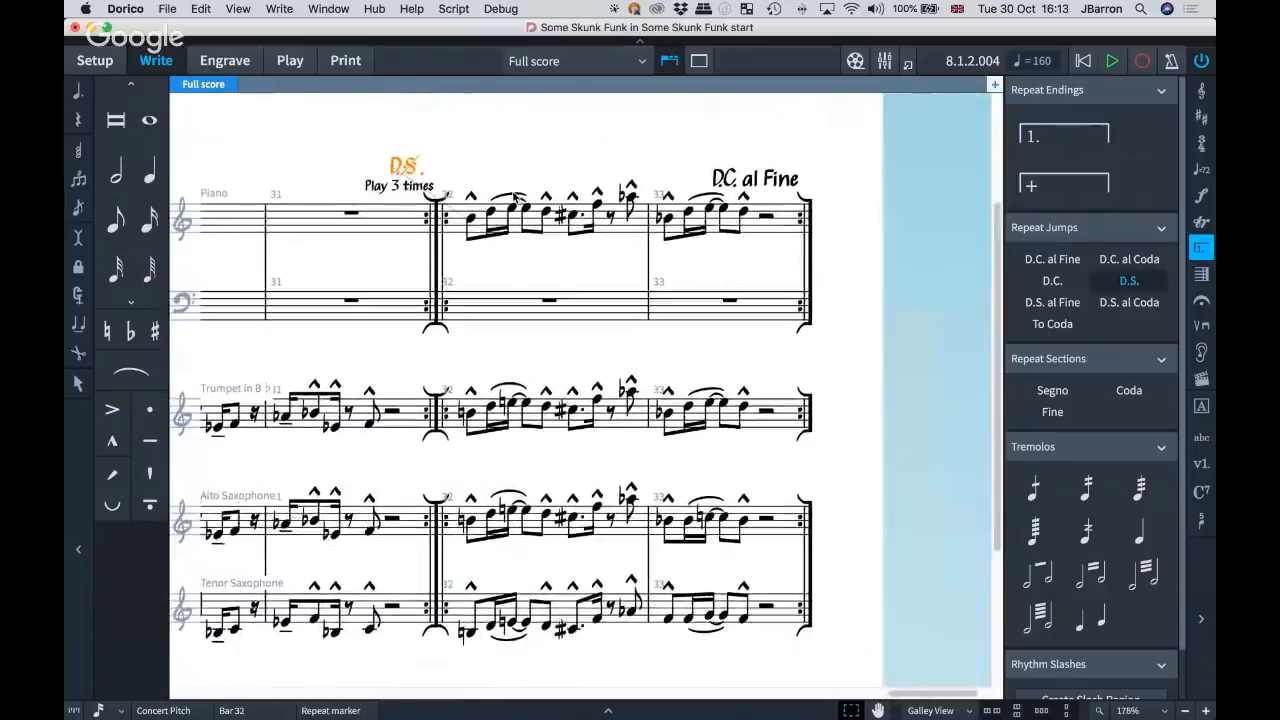
click(473, 220)
scroll(477, 176, left, 3)
scroll(477, 176, up, 2)
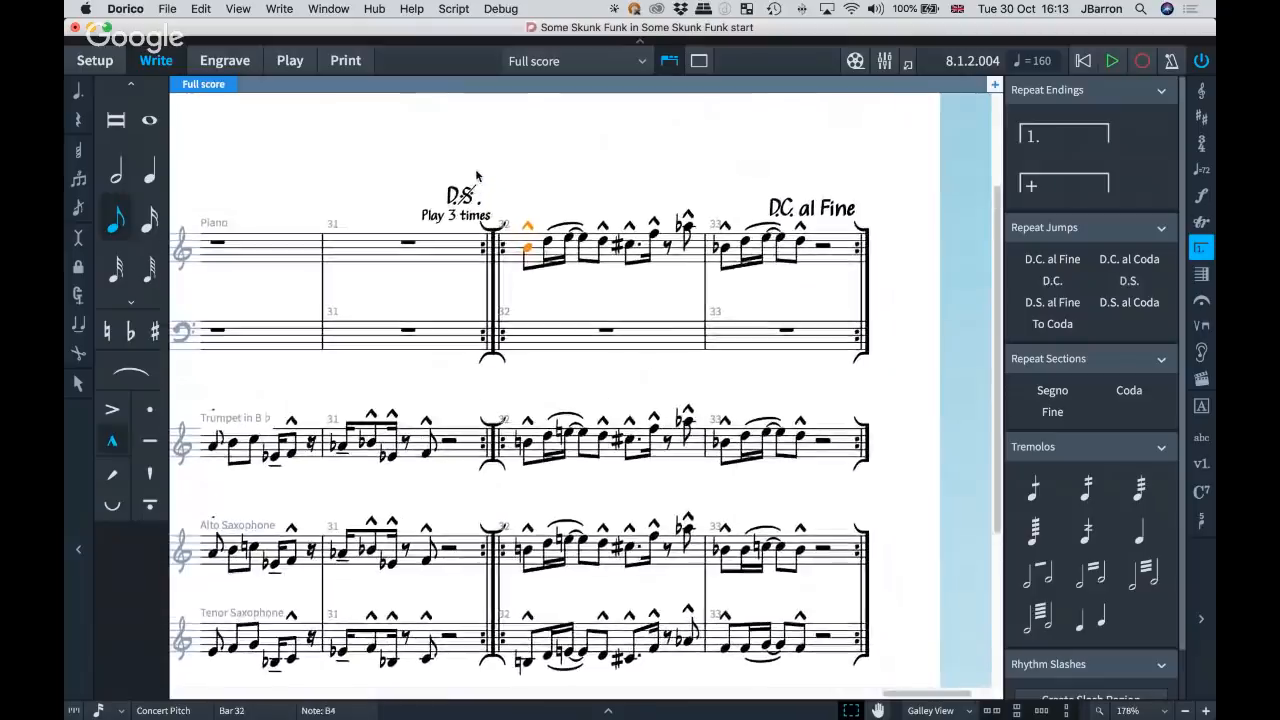
key(shift+r)
text(coda)
key(Return)
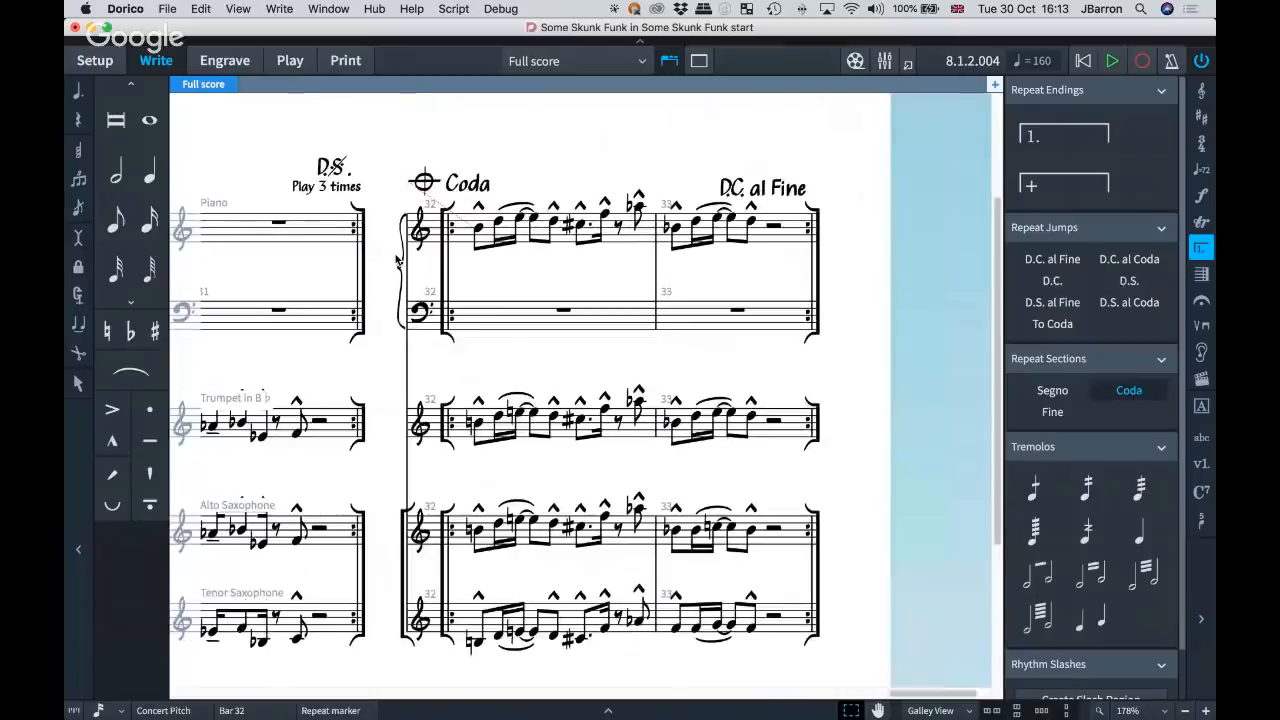
Play the score from the first piano note of the coda at bar 32 and check the Fine marker before rehearsal mark A.
drag(510, 296, 464, 280)
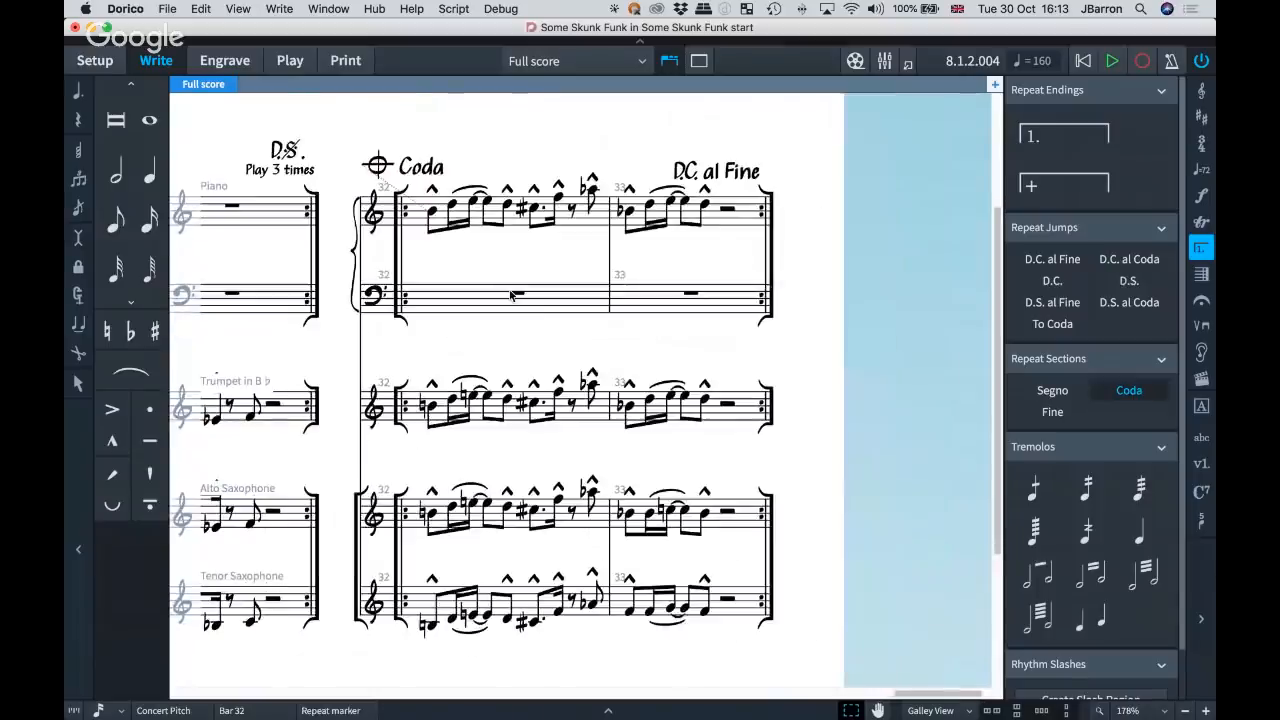
key(x)
key(x)
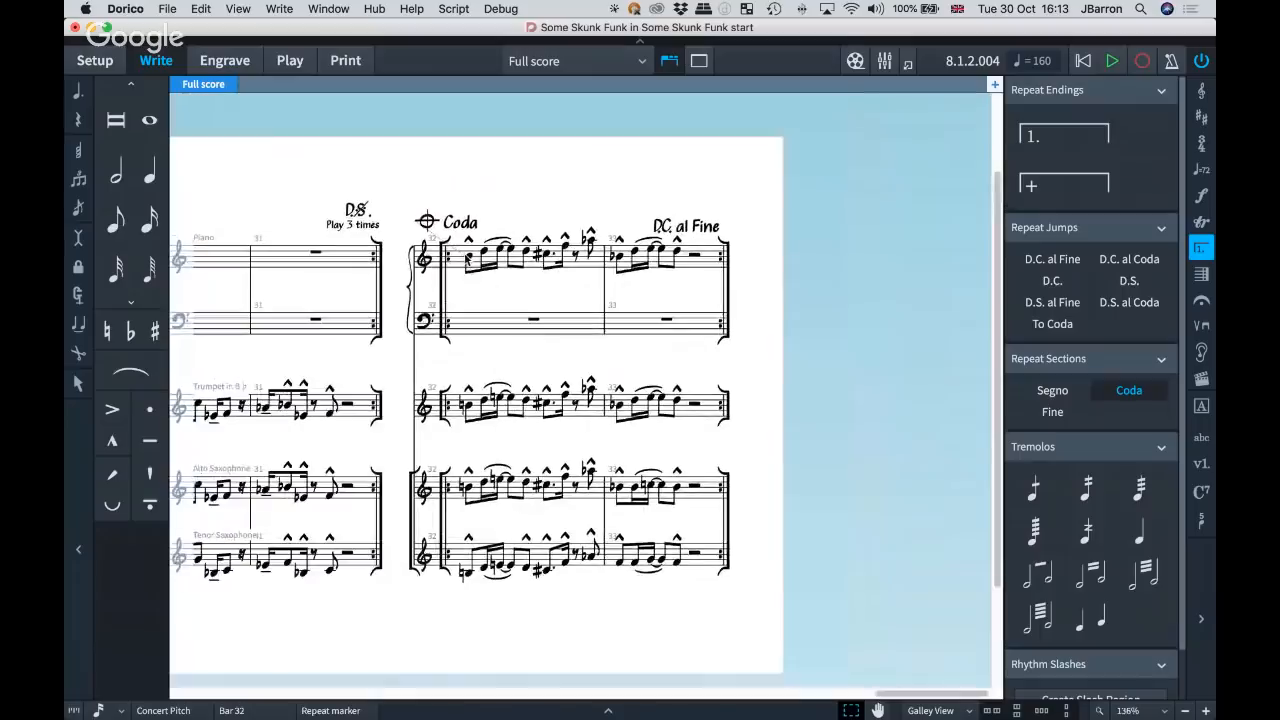
click(467, 257)
key(p)
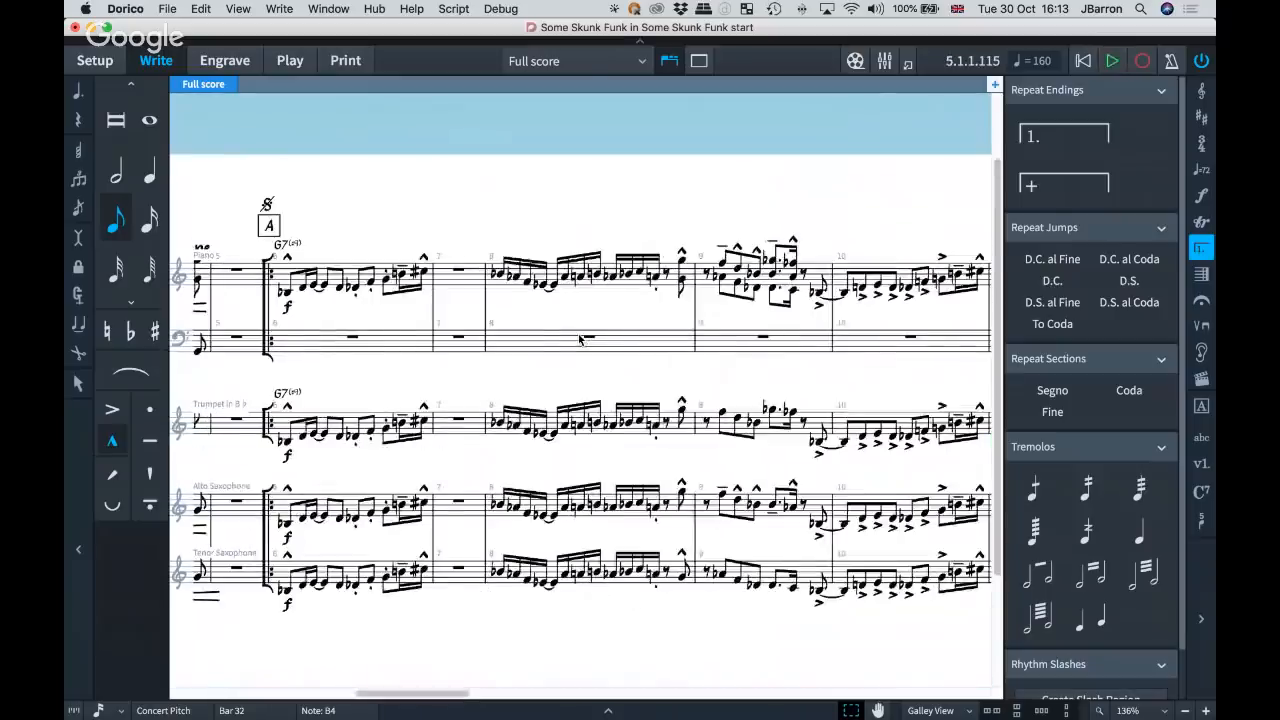
scroll(580, 340, left, 5)
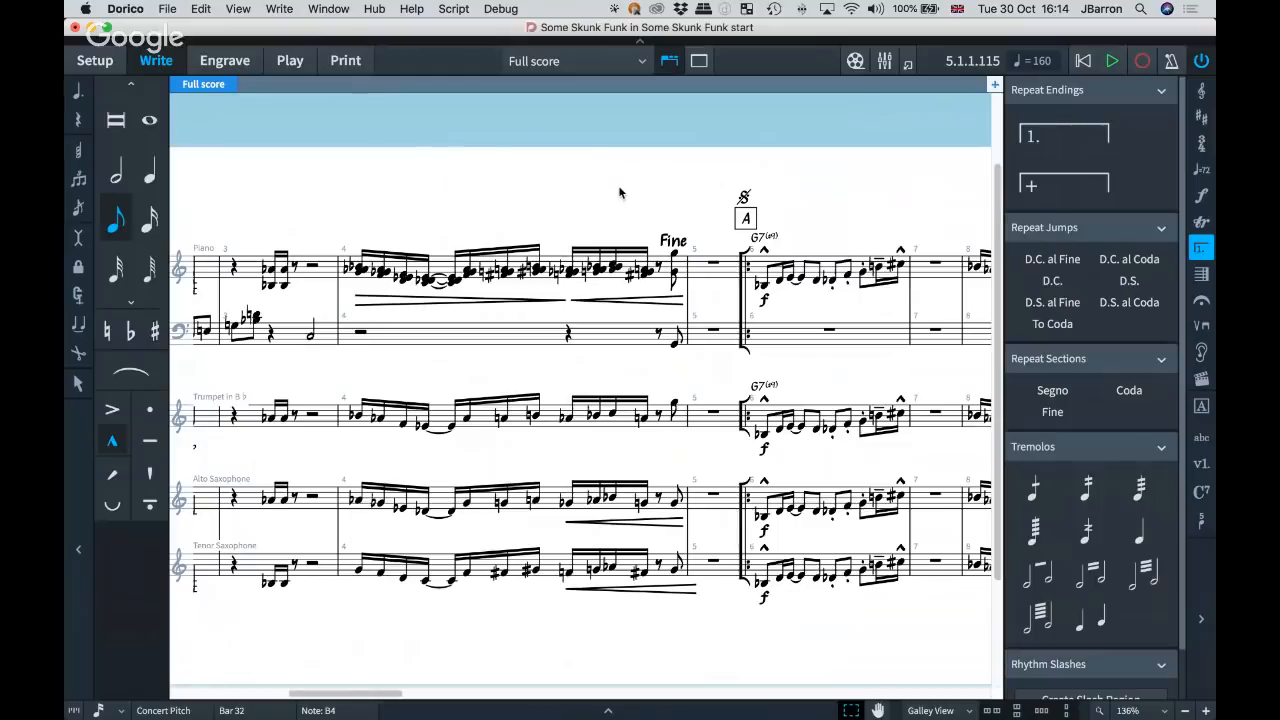
Set the bar numbering for repeated sections to Count repeats, close the engraving options and check the bar numbers at the second ending.
key(shift+super+e)
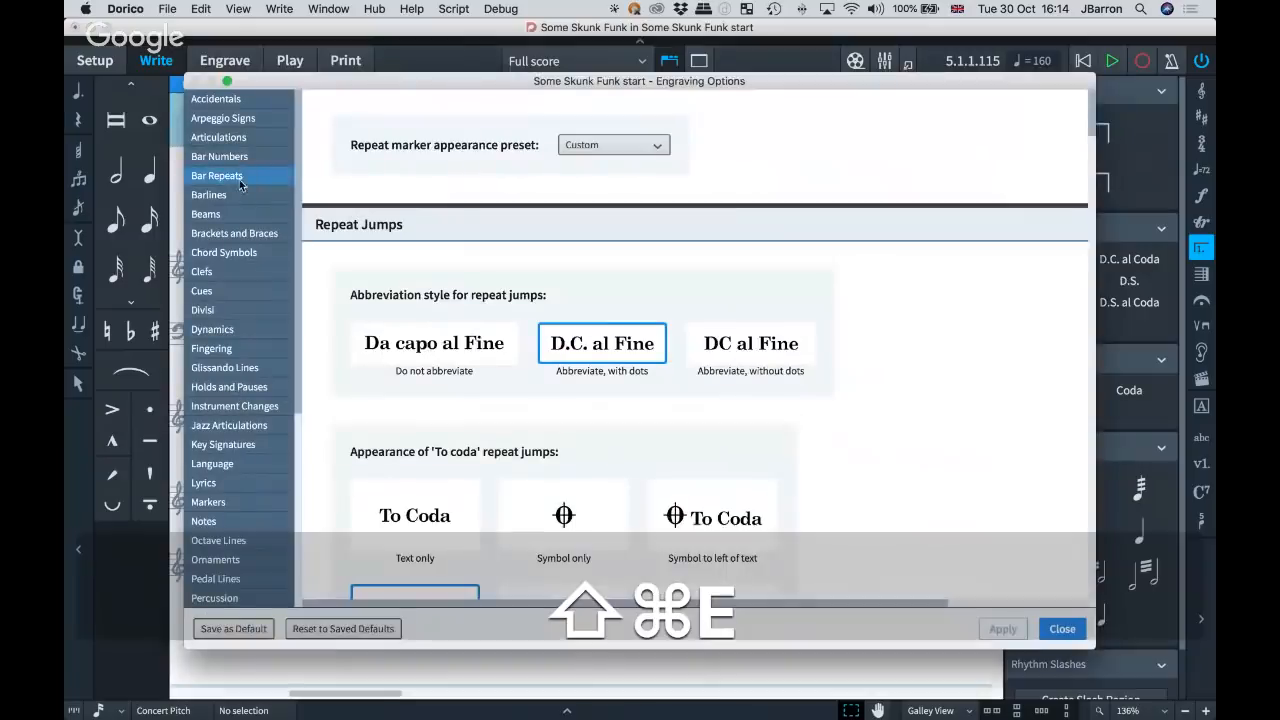
click(230, 160)
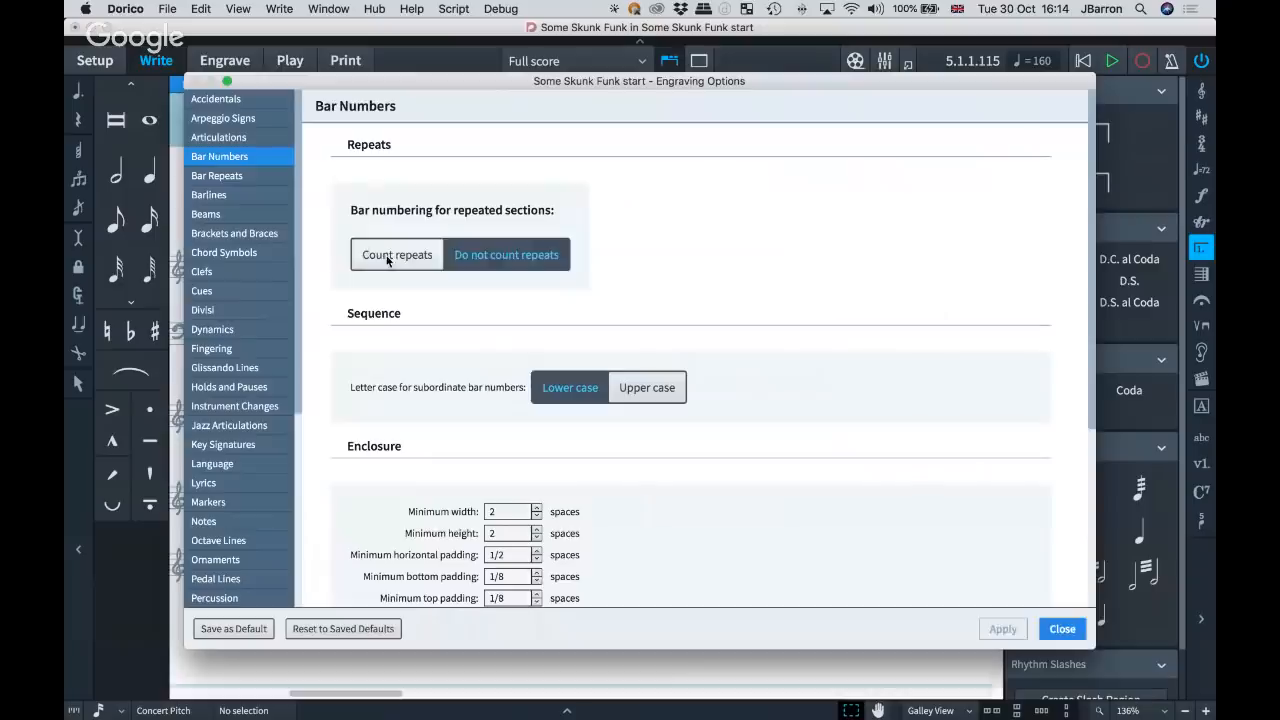
click(388, 258)
click(1040, 631)
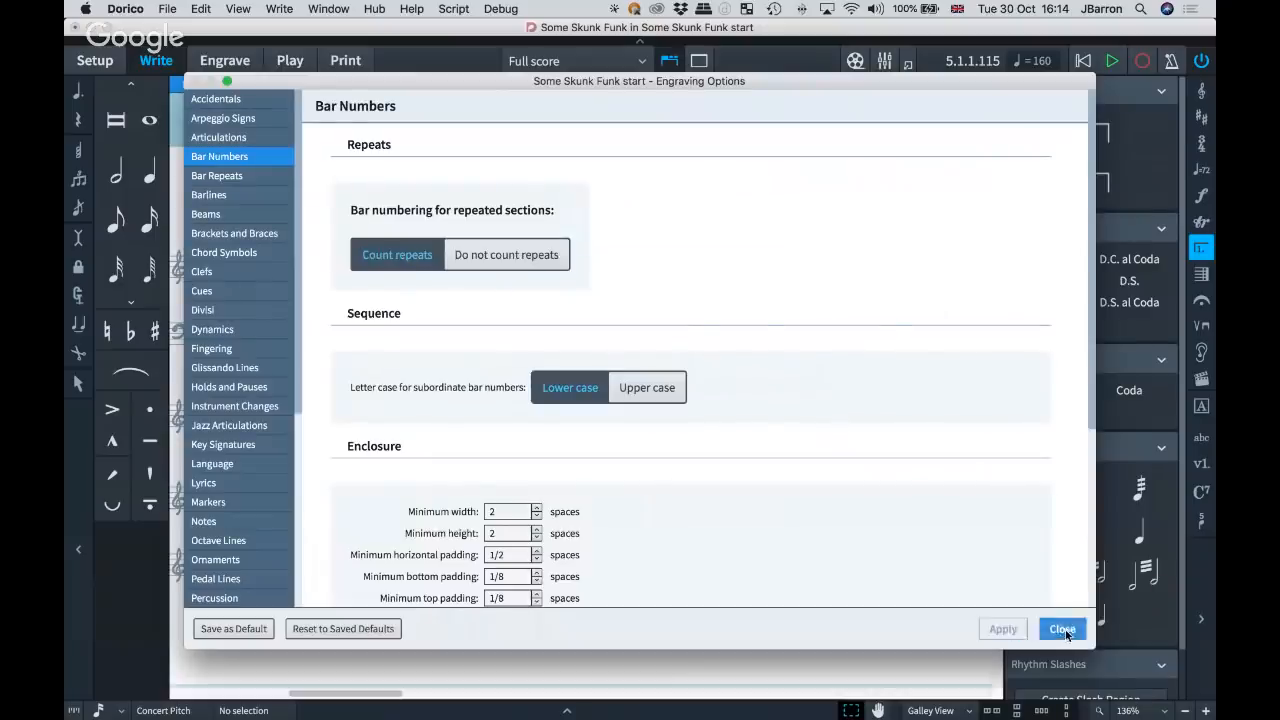
scroll(593, 275, right, 15)
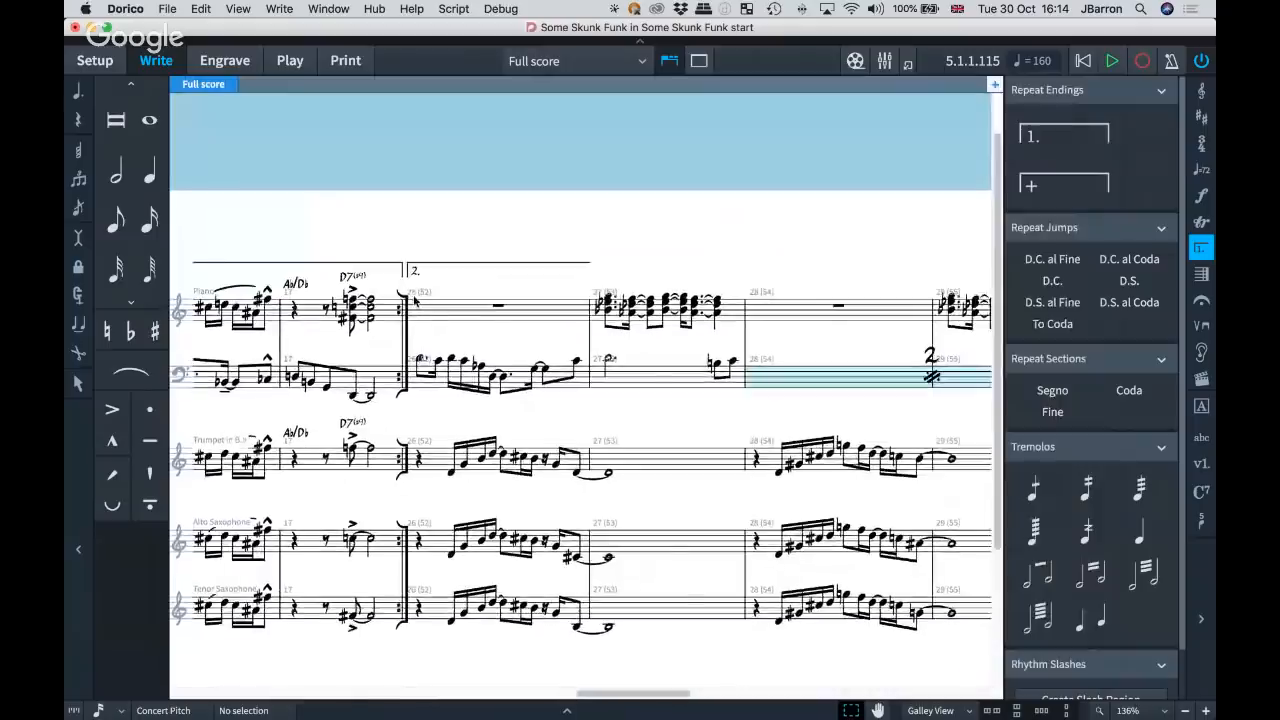
scroll(427, 313, up, 5)
scroll(328, 248, down, 9)
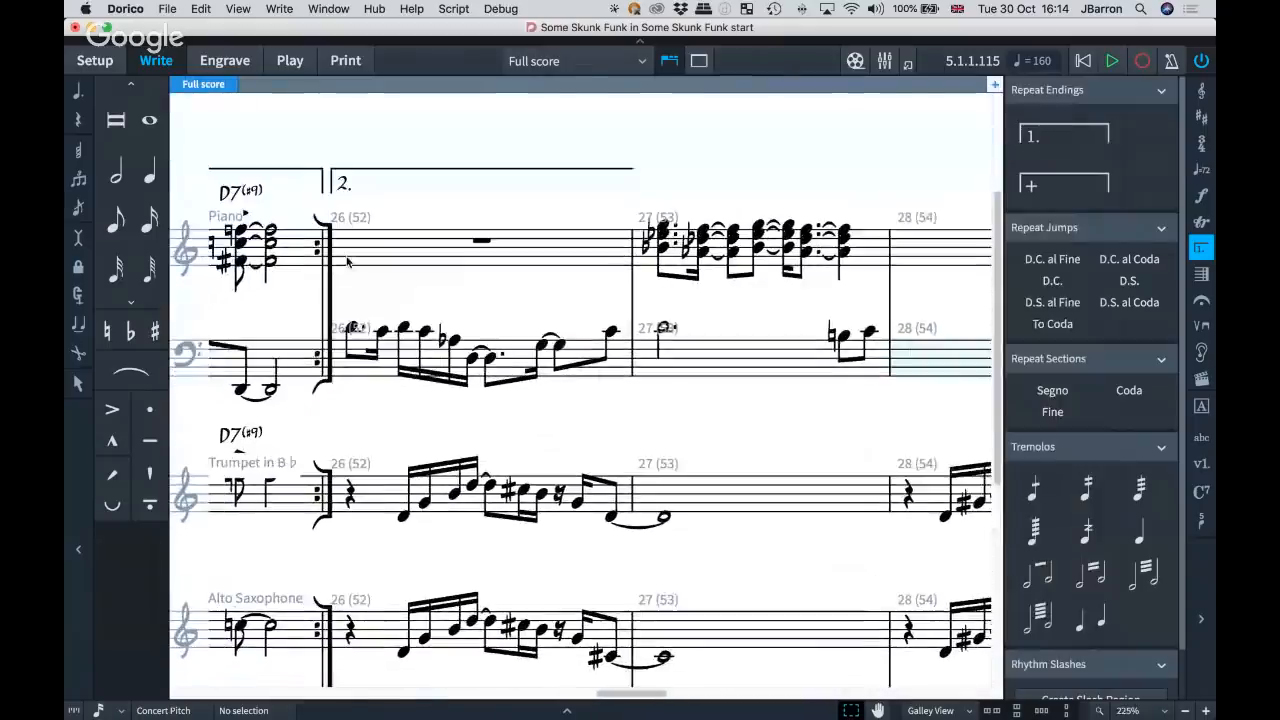
scroll(347, 262, down, 1)
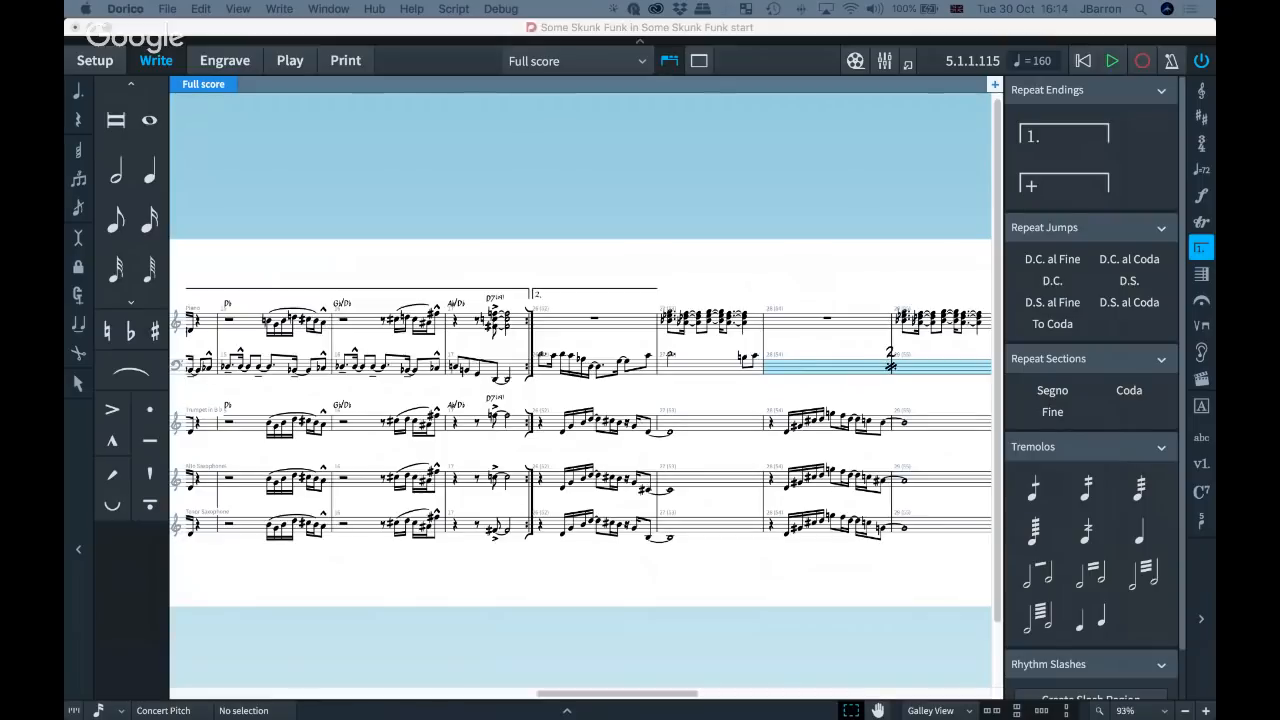
click(475, 249)
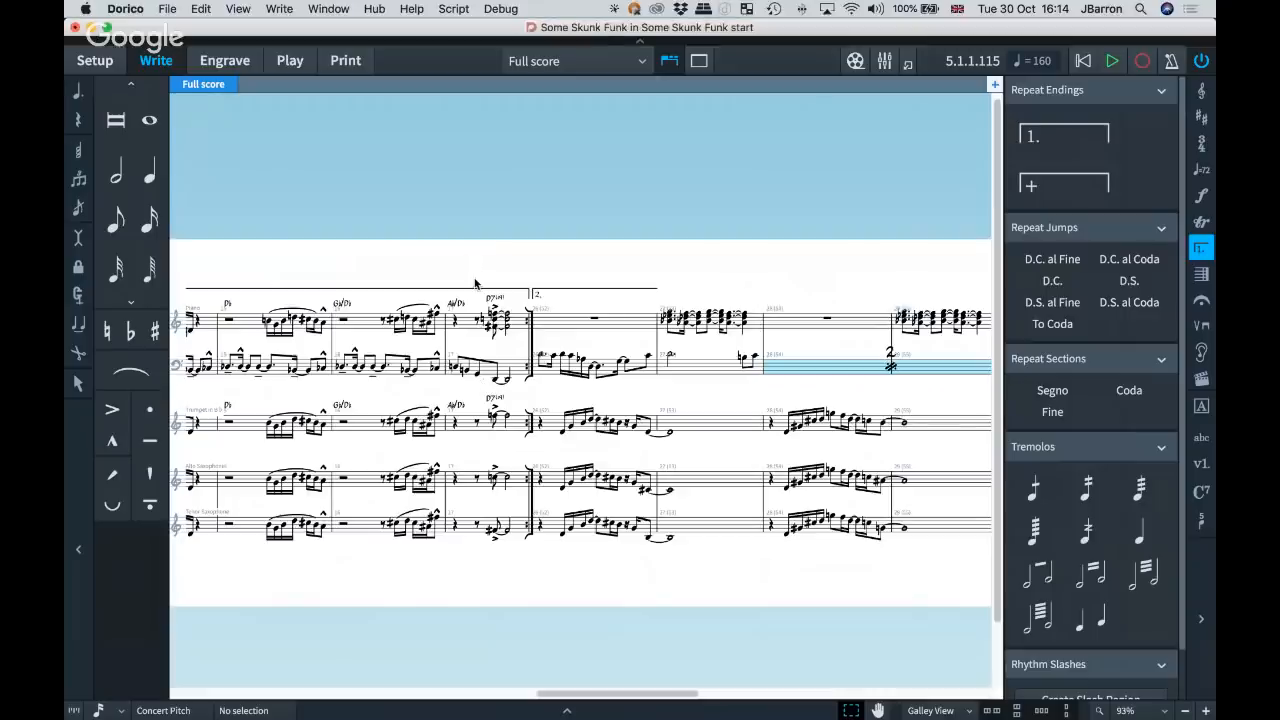
Select the tenor saxophone's second note in bar 1 and switch the score to Transposed Pitch.
scroll(477, 284, left, 4)
scroll(477, 284, left, 15)
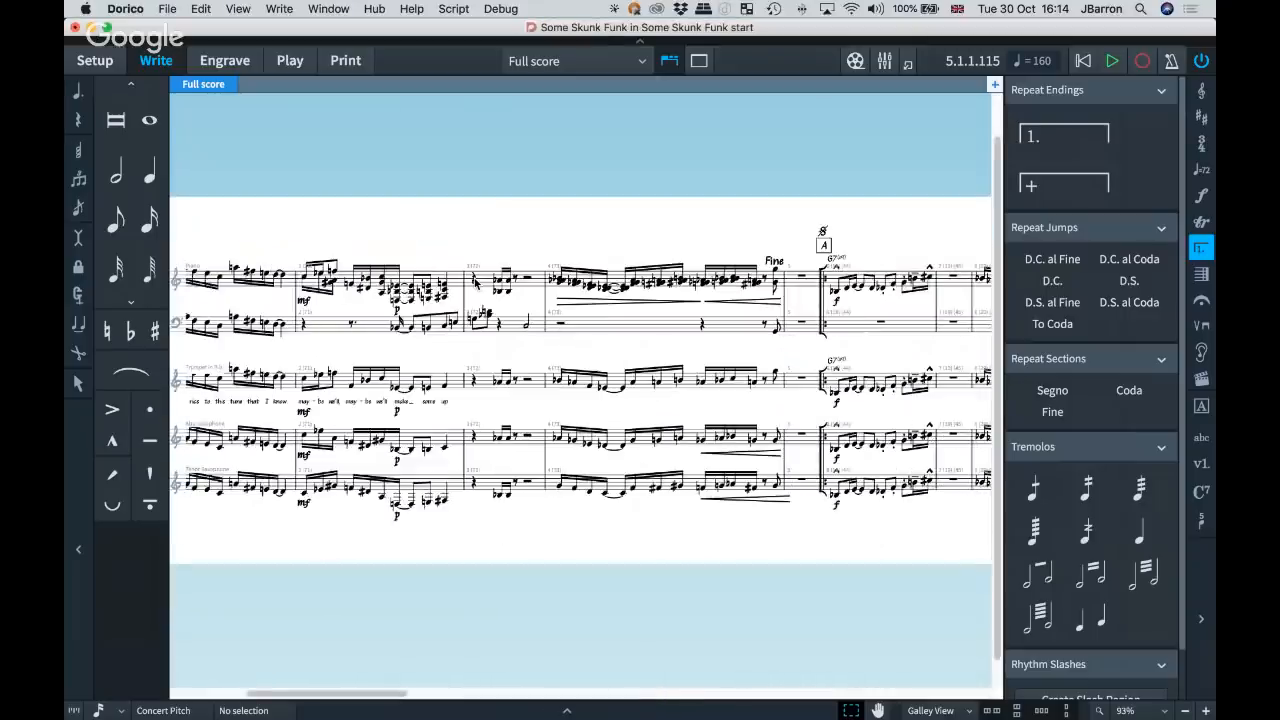
scroll(477, 284, up, 3)
scroll(477, 284, up, 2)
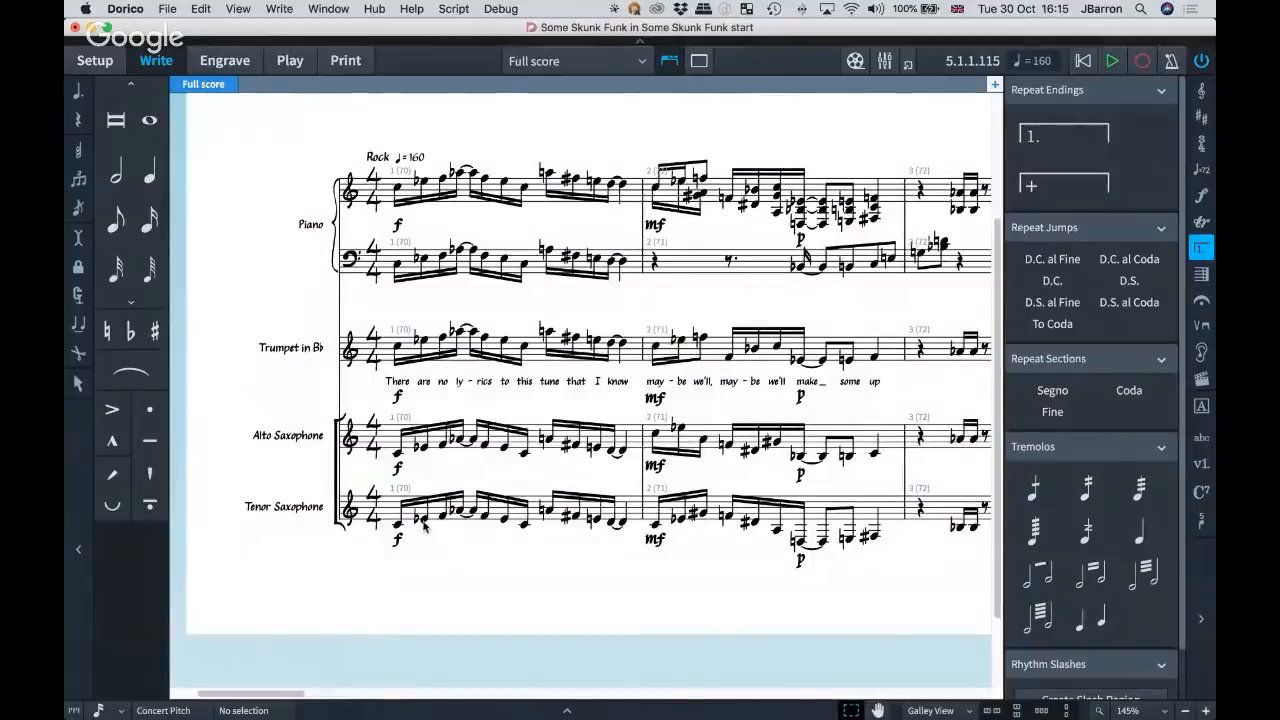
click(422, 522)
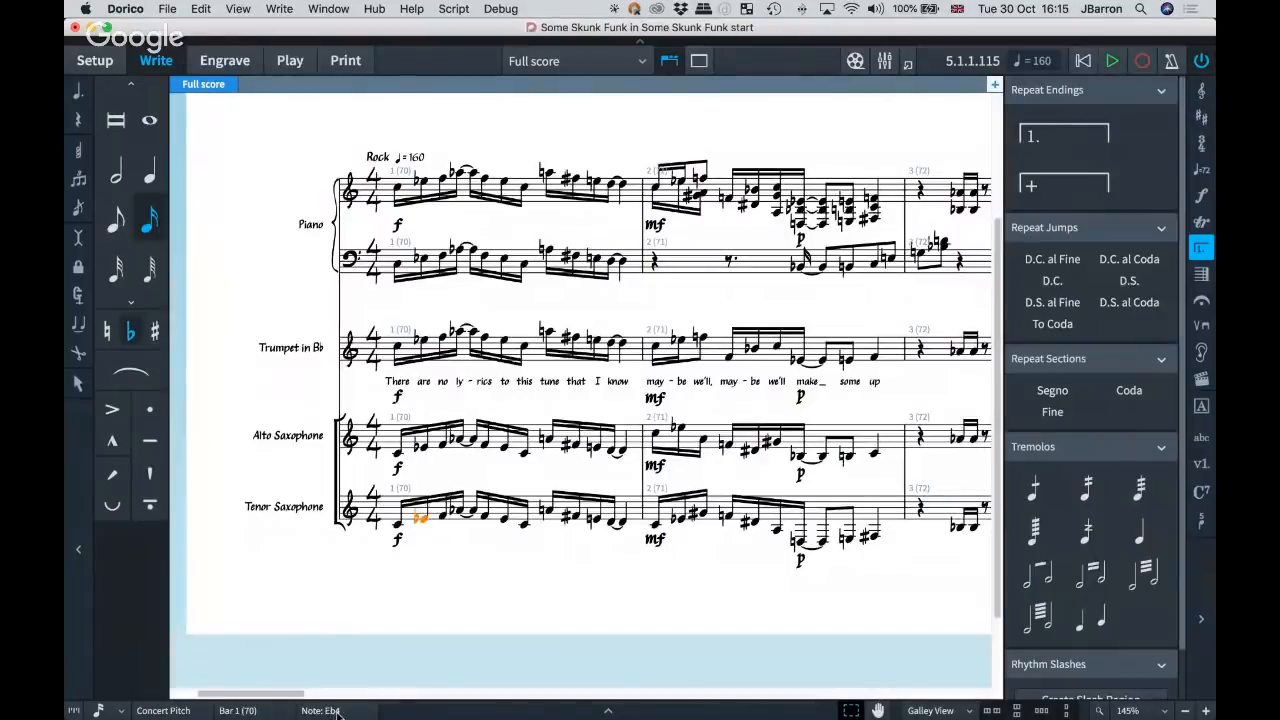
click(201, 9)
mouse_move(246, 259)
click(245, 319)
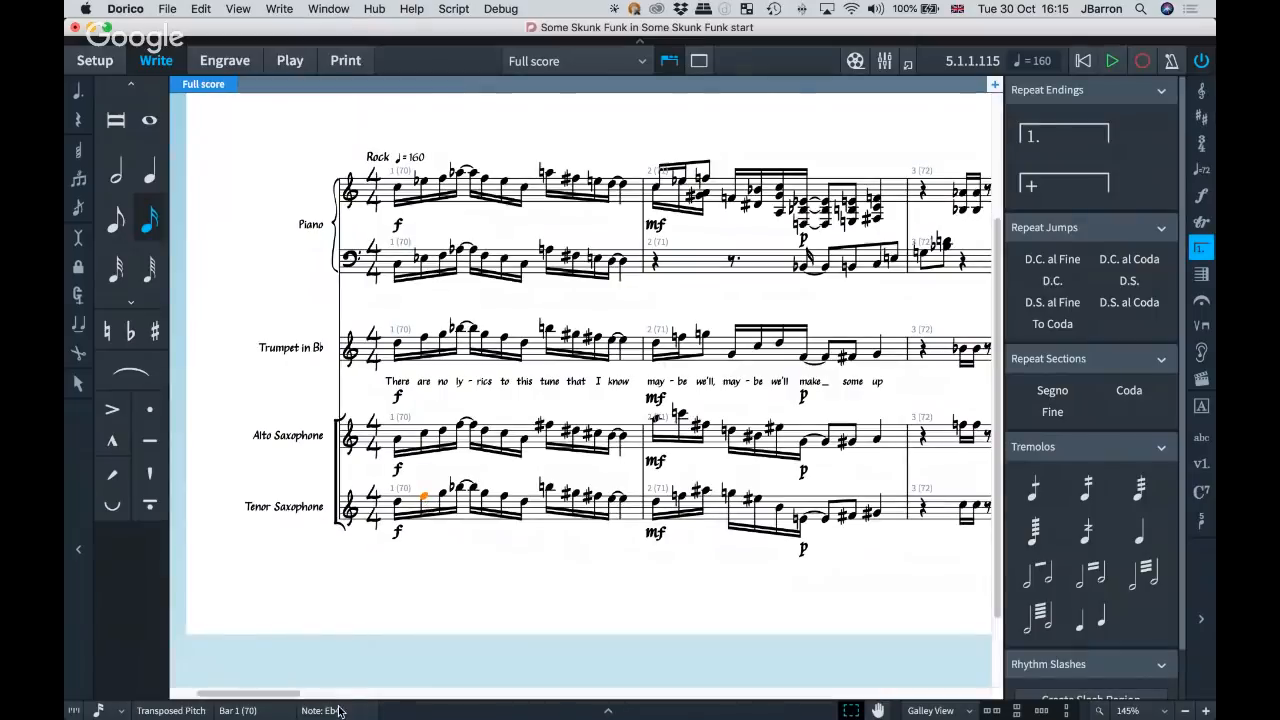
Select the alto saxophone's second and third notes in bar 1, and move the selection up through the trumpet and piano staves to the piano's first note.
click(424, 436)
key(shift+Right)
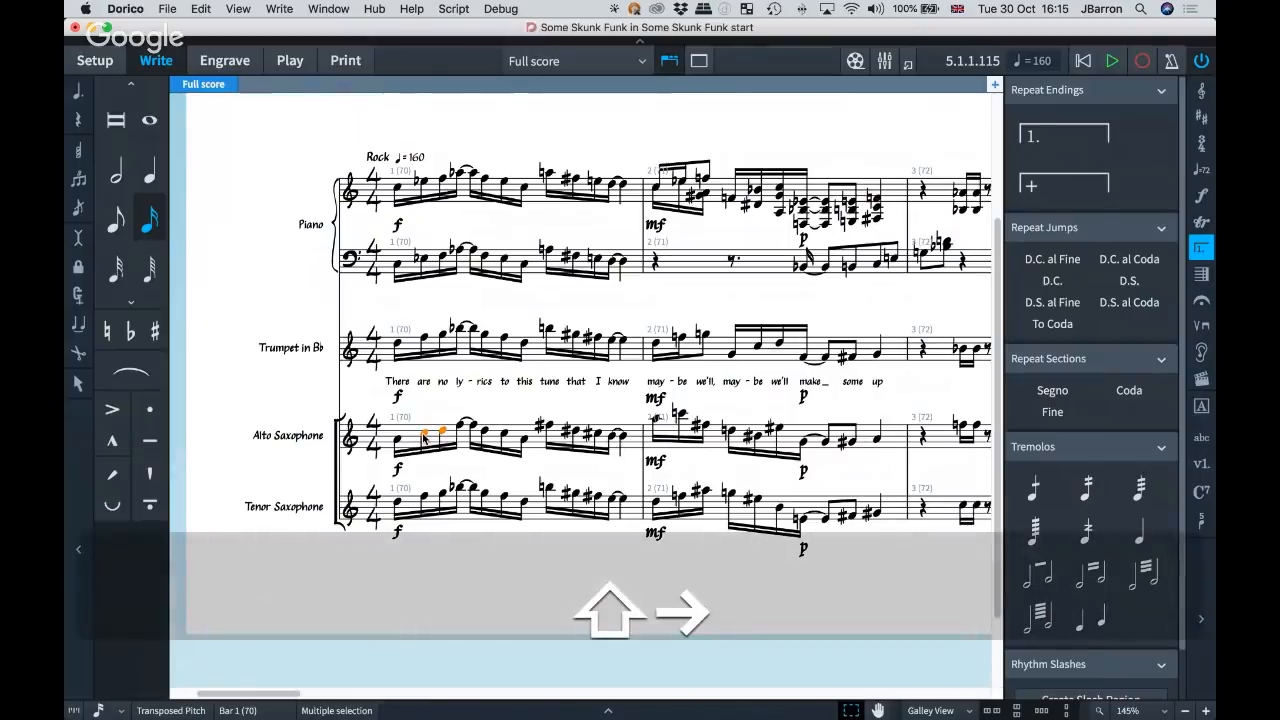
key(Up)
key(Up)
key(Down)
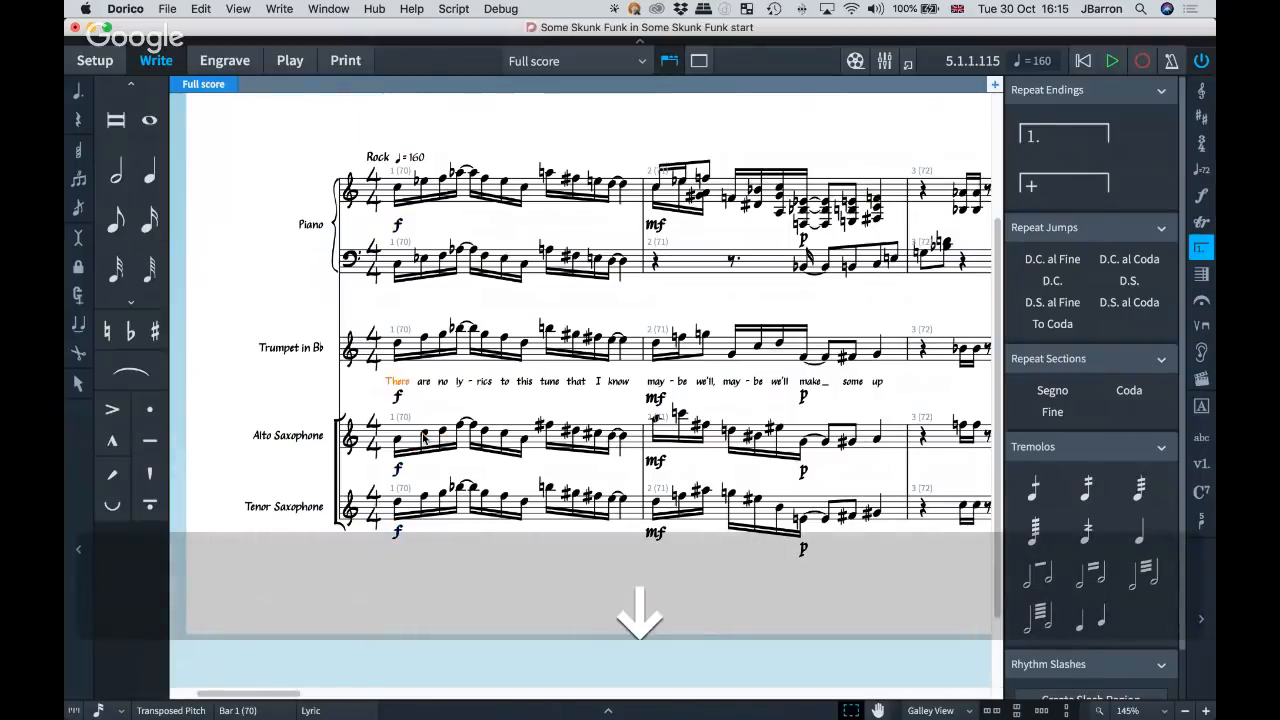
key(Up)
key(Up)
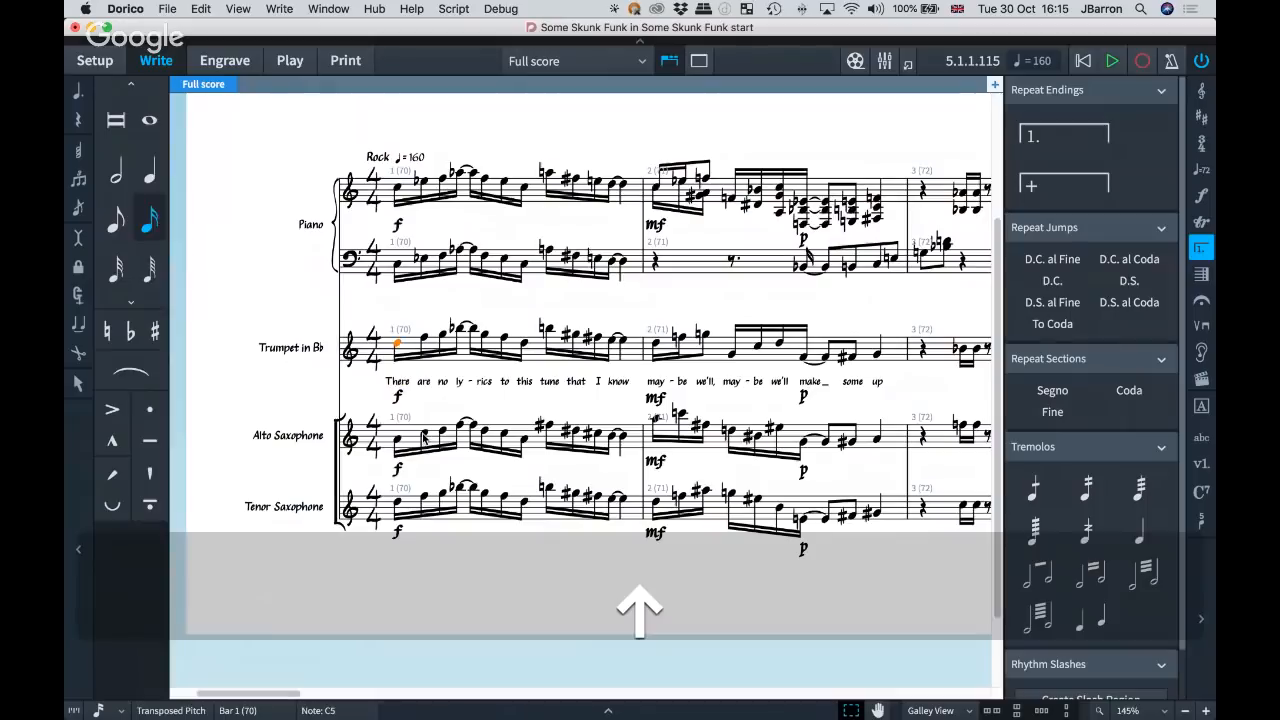
key(Up)
key(Right)
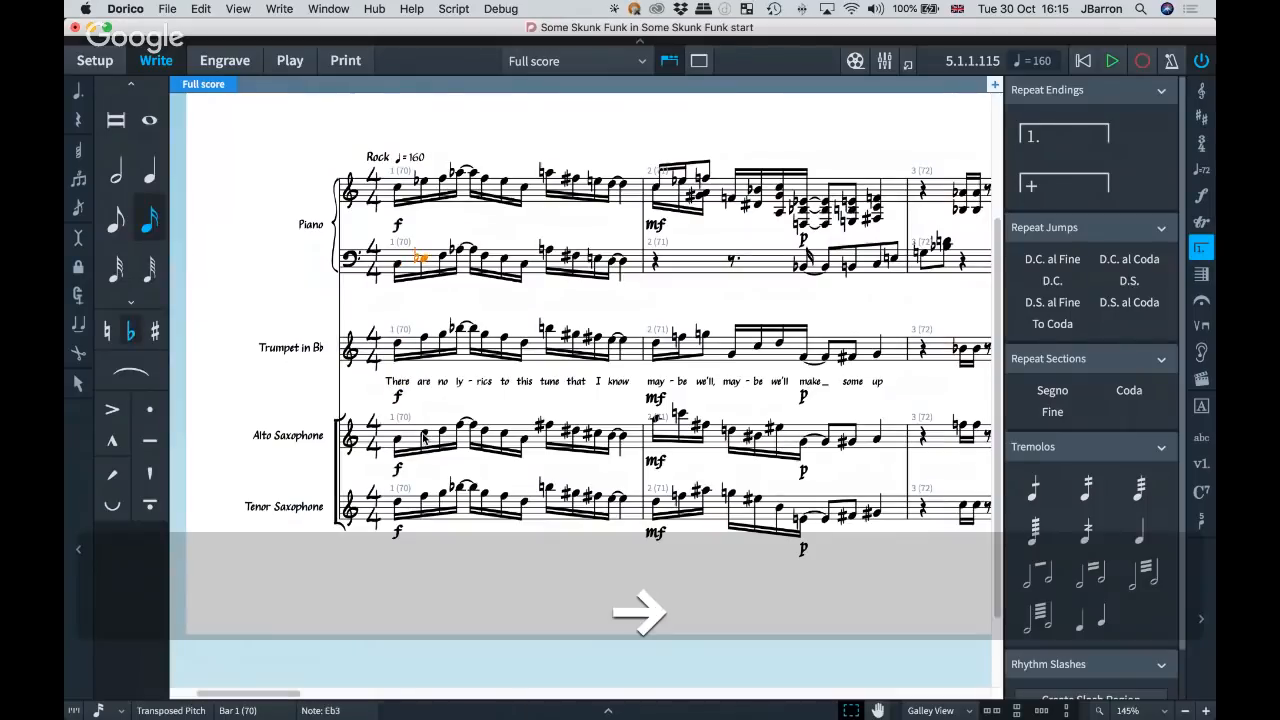
key(Up)
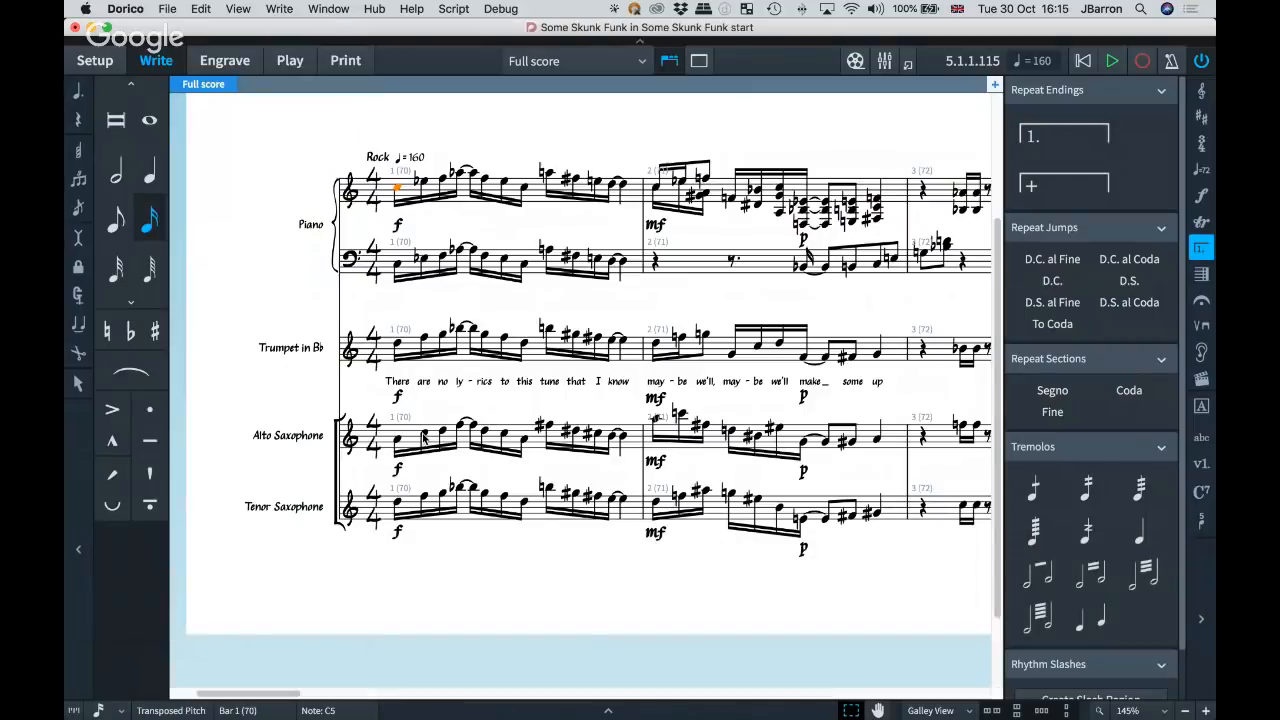
Return the score to Concert Pitch and clear the selection.
scroll(424, 437, right, 5)
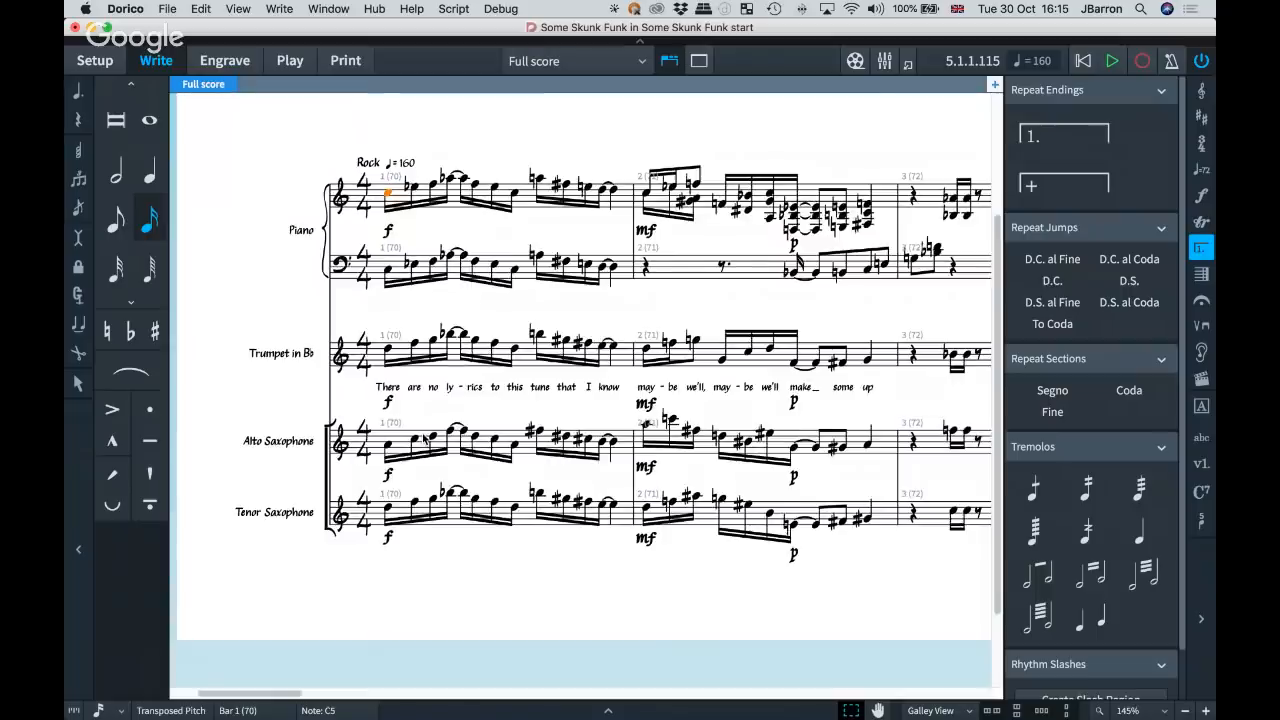
scroll(537, 413, right, 3)
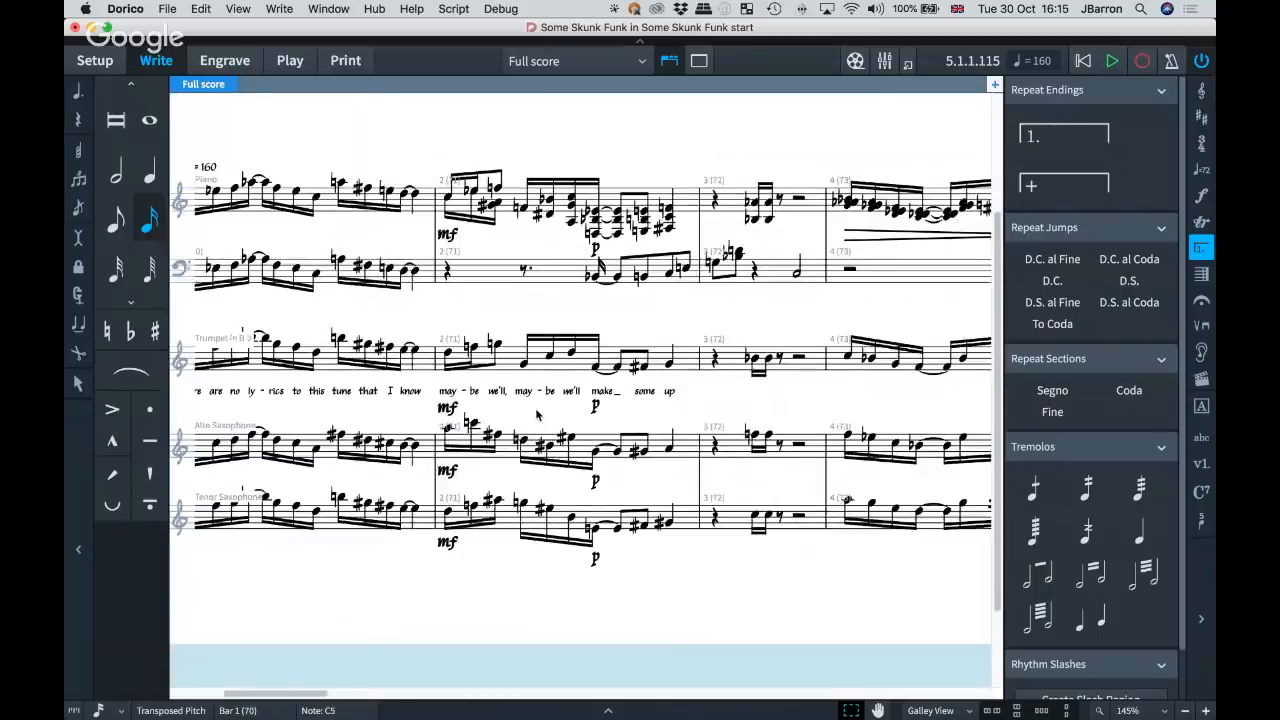
scroll(537, 413, left, 6)
click(201, 8)
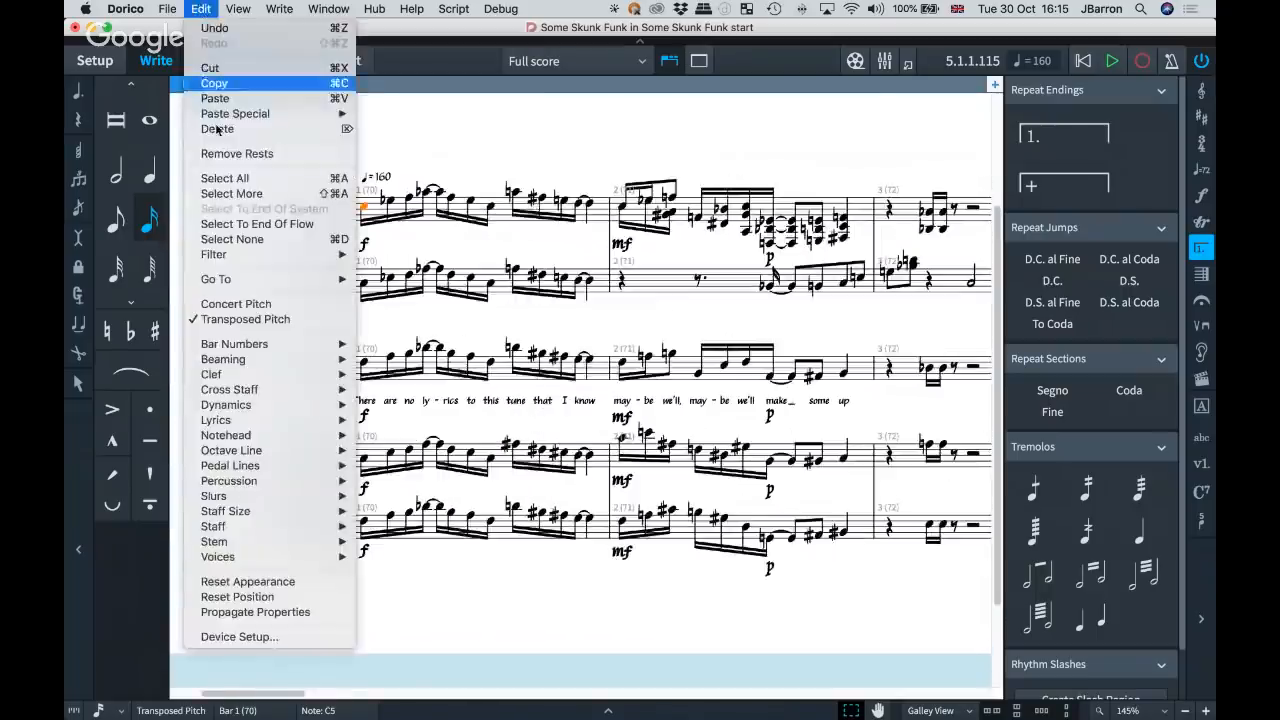
click(226, 306)
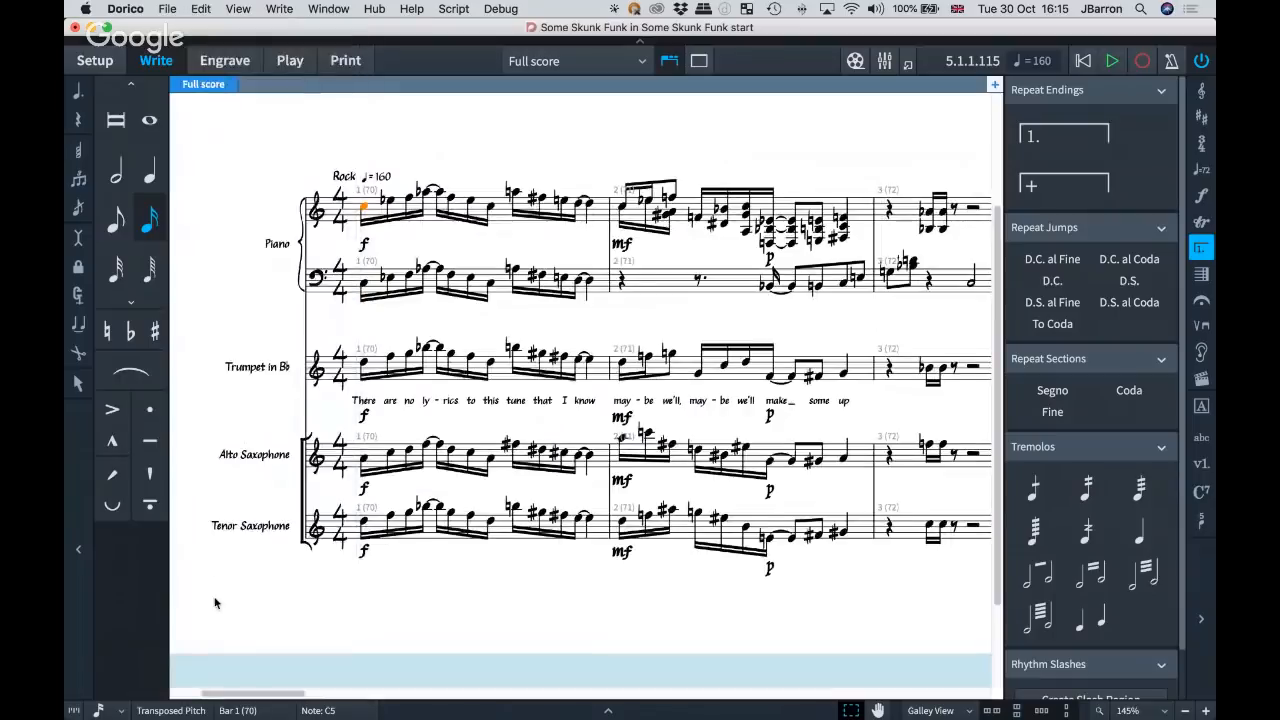
click(308, 613)
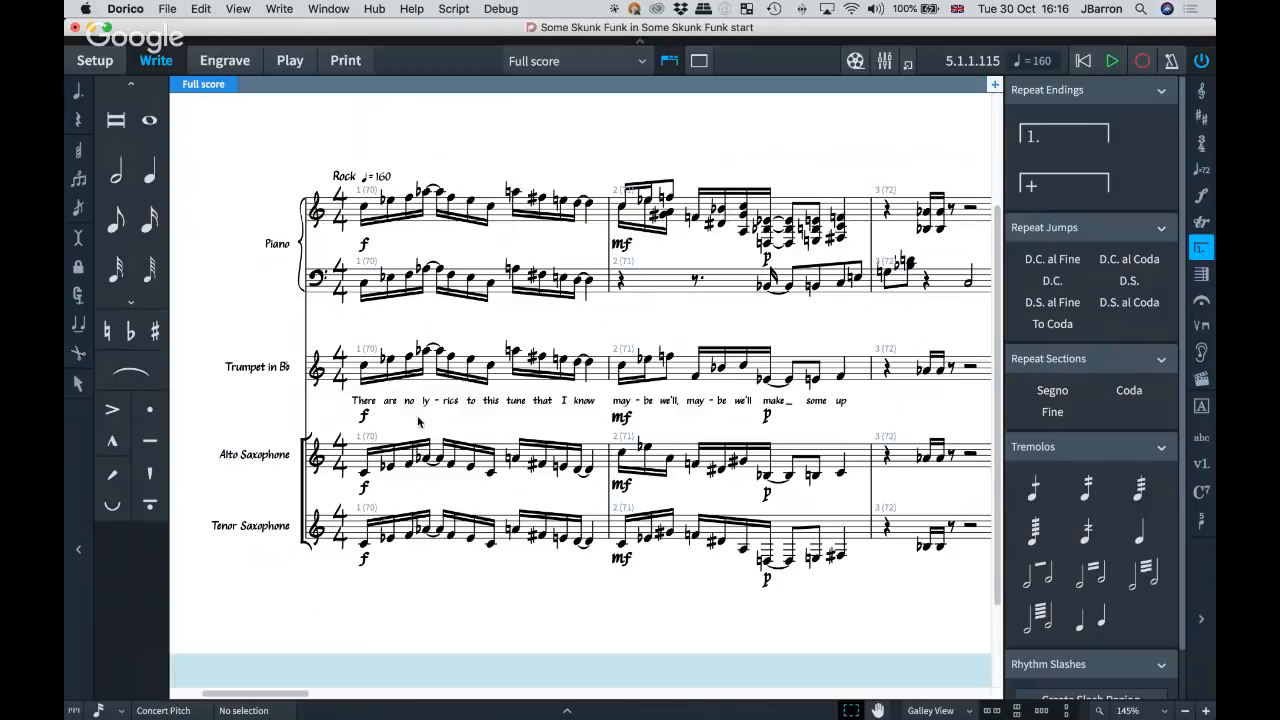
Check which dynamics are linked across the staves by selecting the piano and trumpet f, mf and p markings in bars 1 and 2.
scroll(416, 420, up, 2)
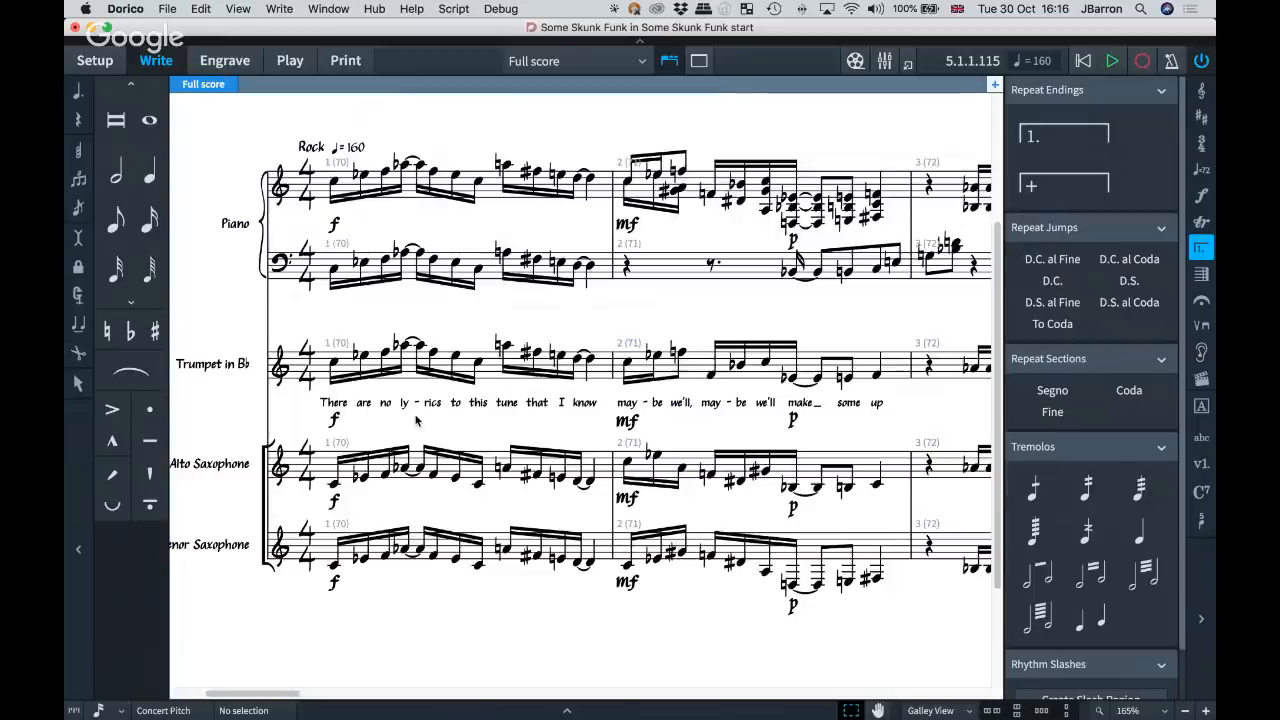
scroll(416, 420, up, 2)
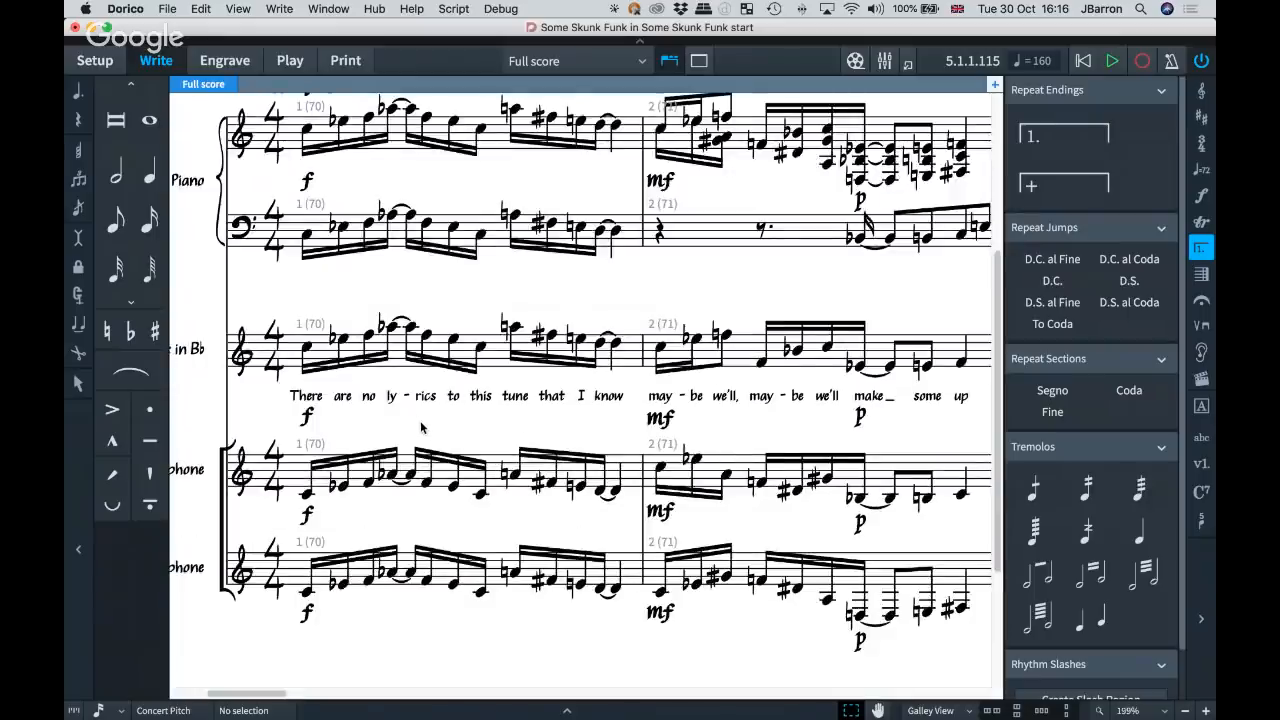
scroll(416, 420, down, 1)
scroll(424, 430, down, 1)
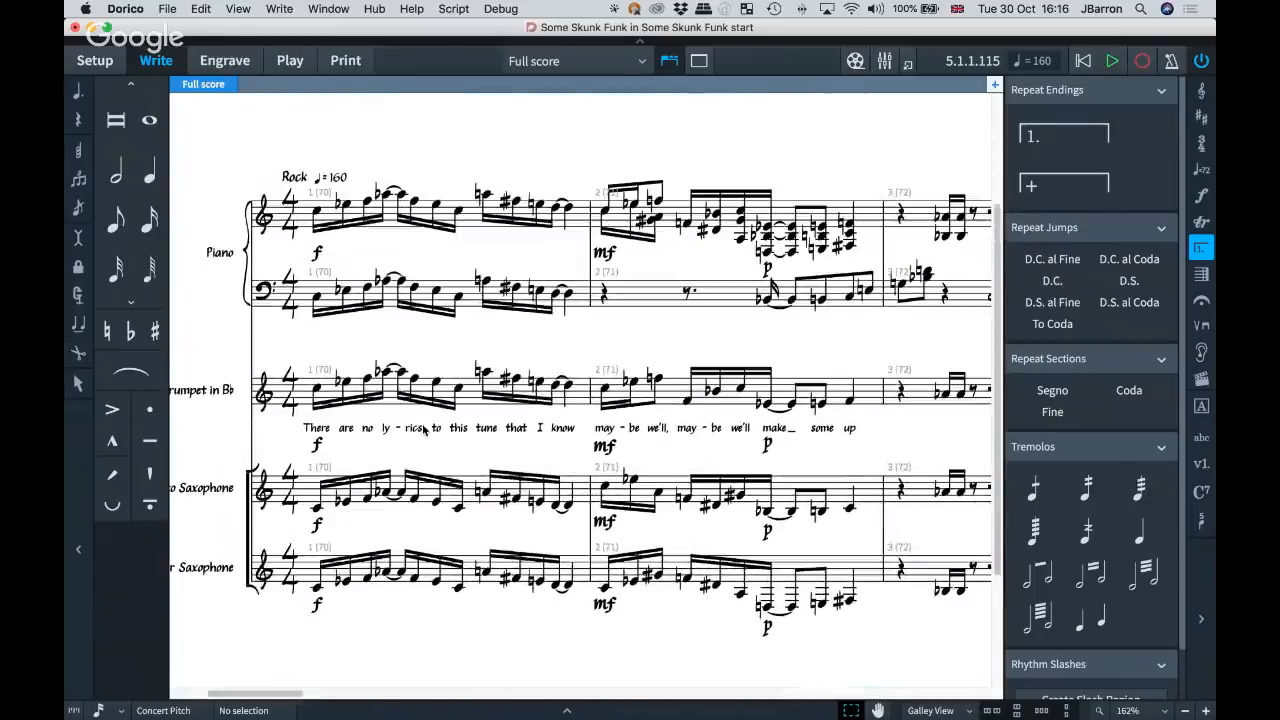
click(318, 254)
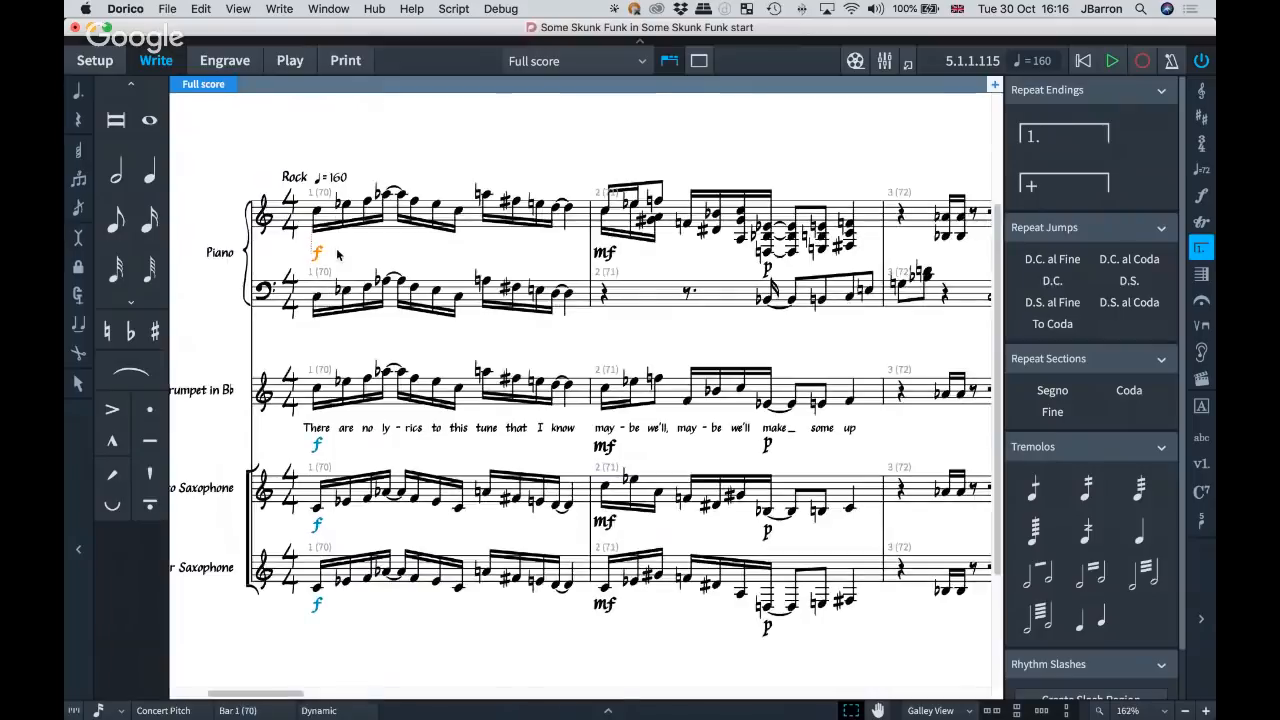
click(610, 257)
click(766, 269)
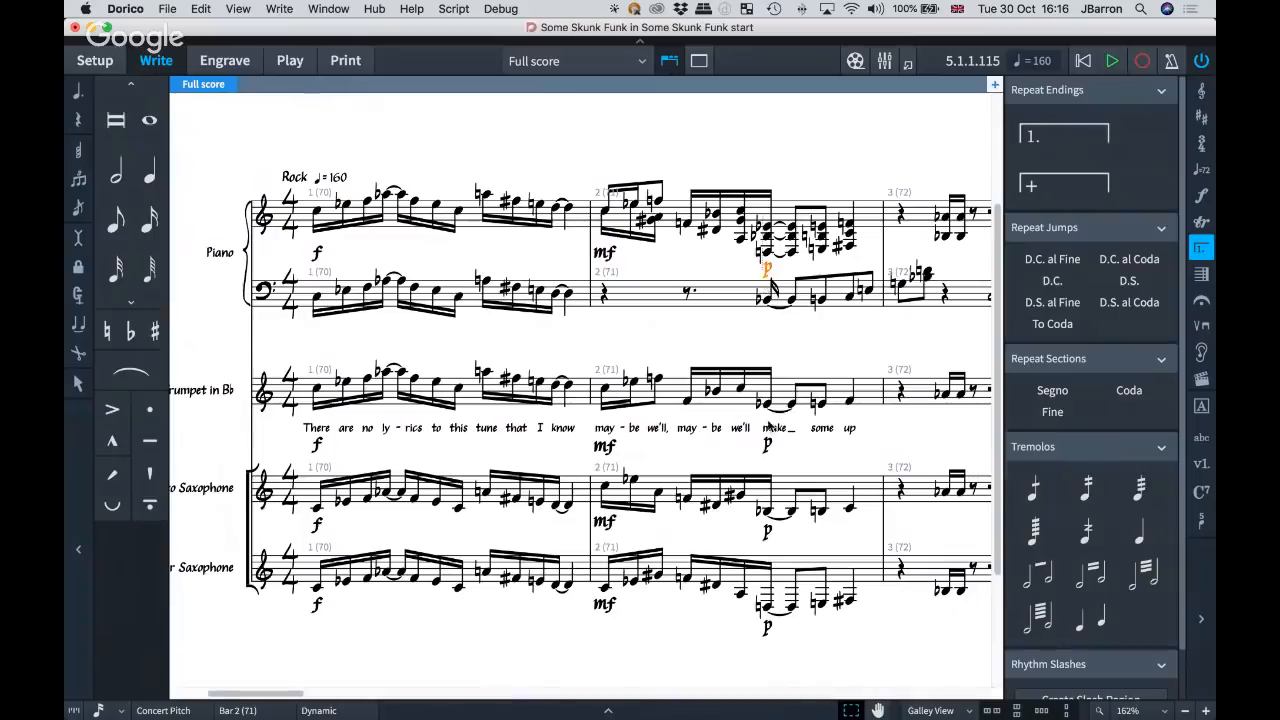
click(767, 445)
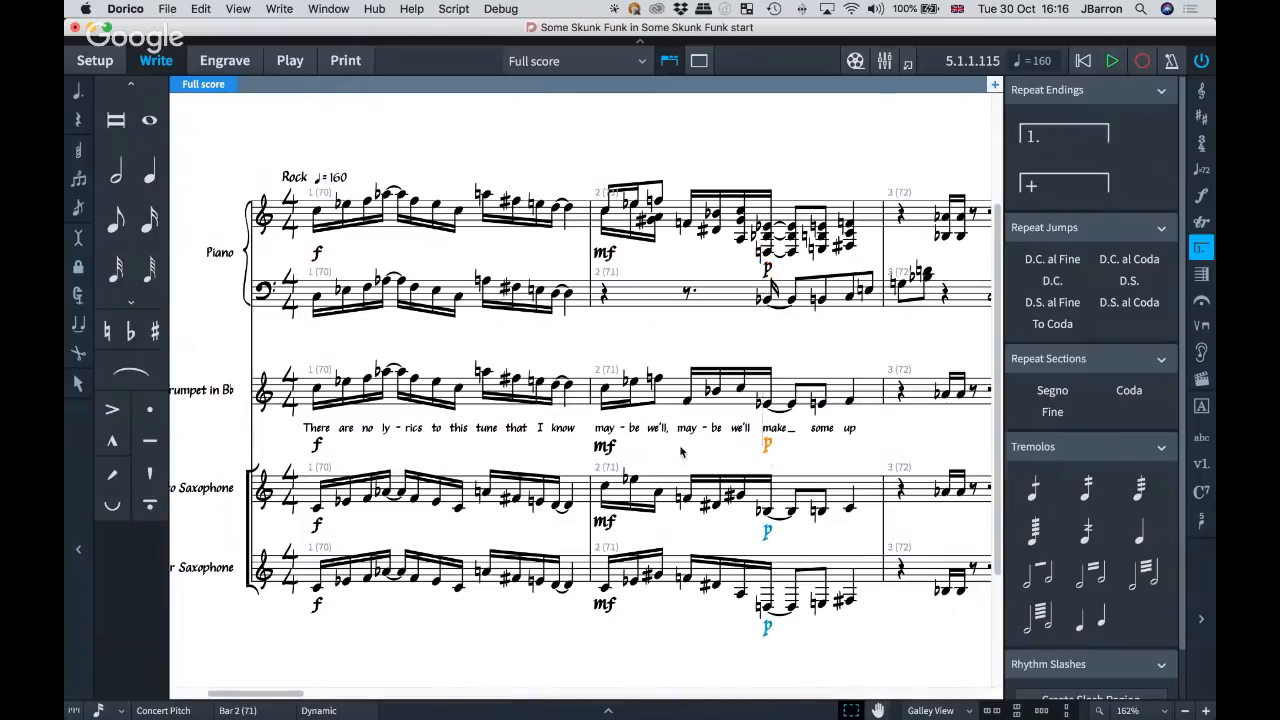
click(605, 448)
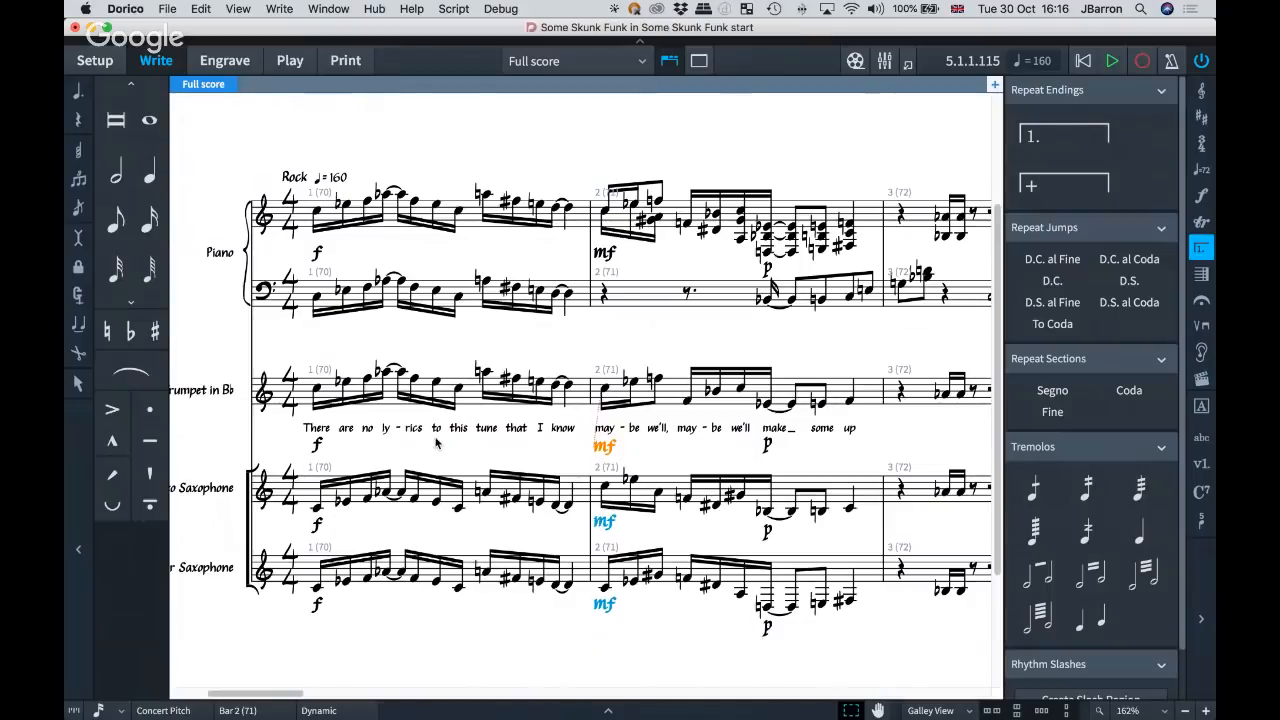
click(318, 444)
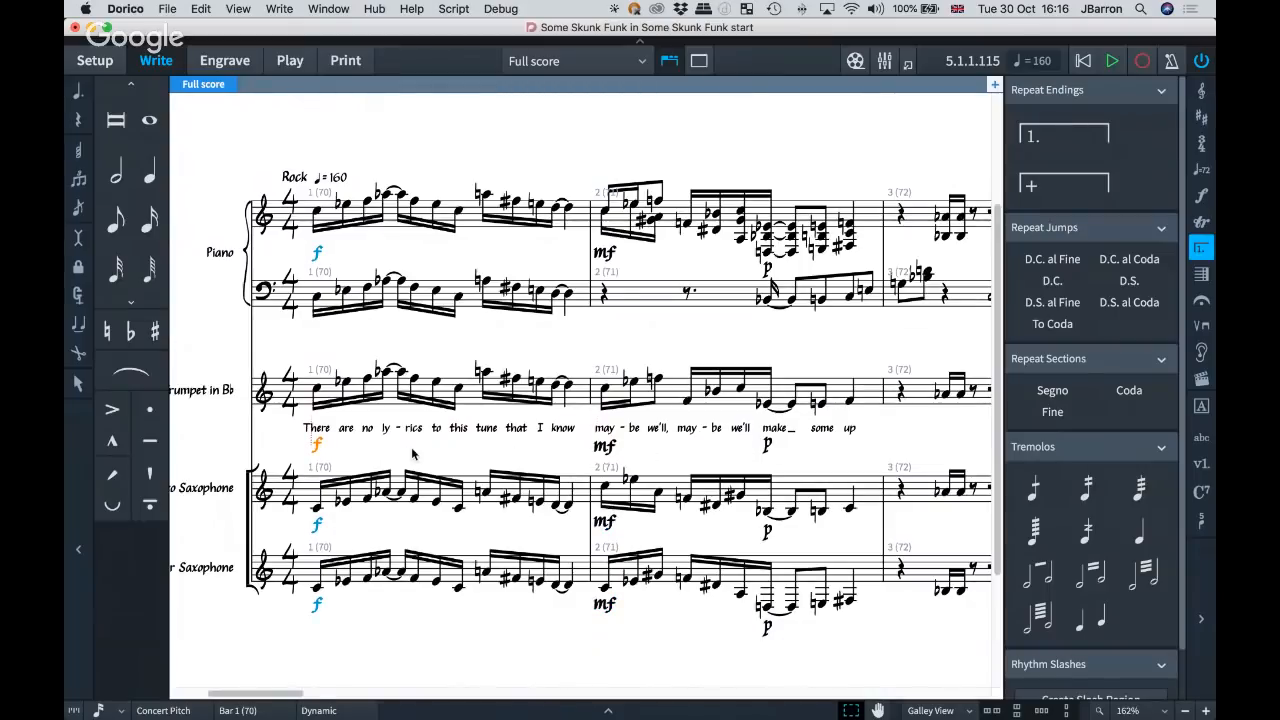
Extend the selection from the trumpet's first f to its other dynamics with Select More, and examine how far it reaches through the score.
key(shift+super+a)
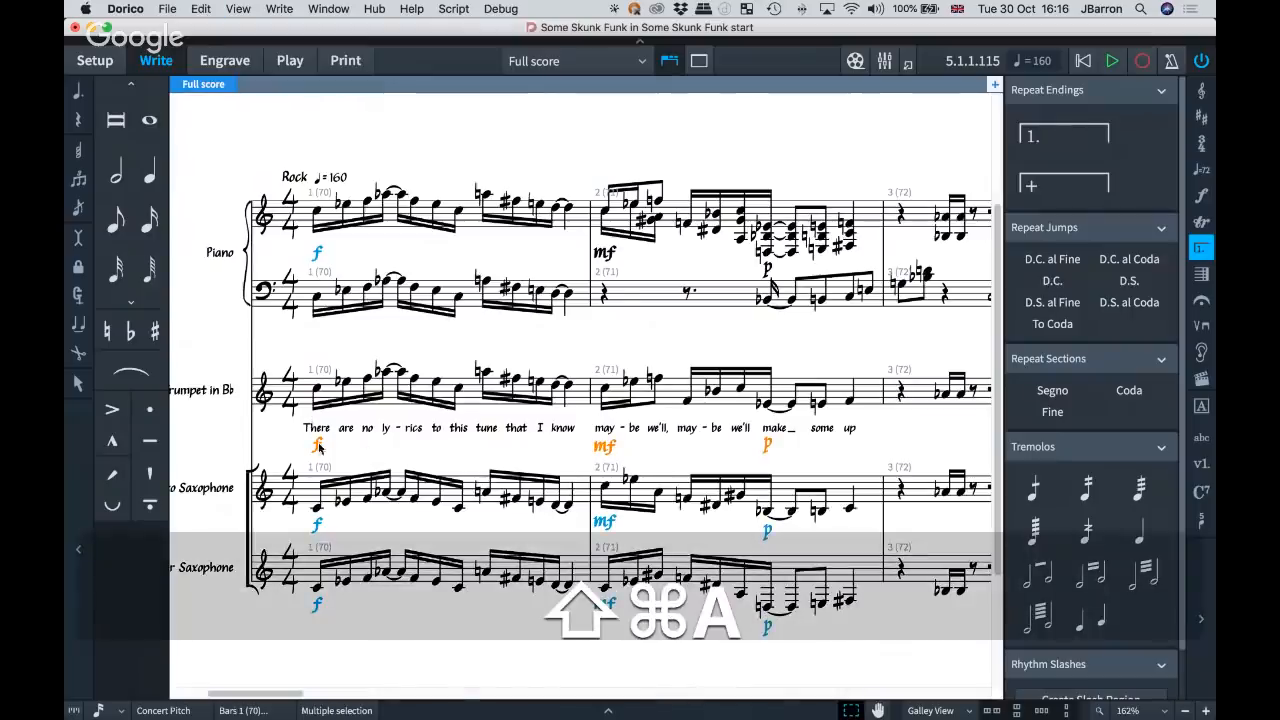
key(x)
key(x)
key(x)
key(x)
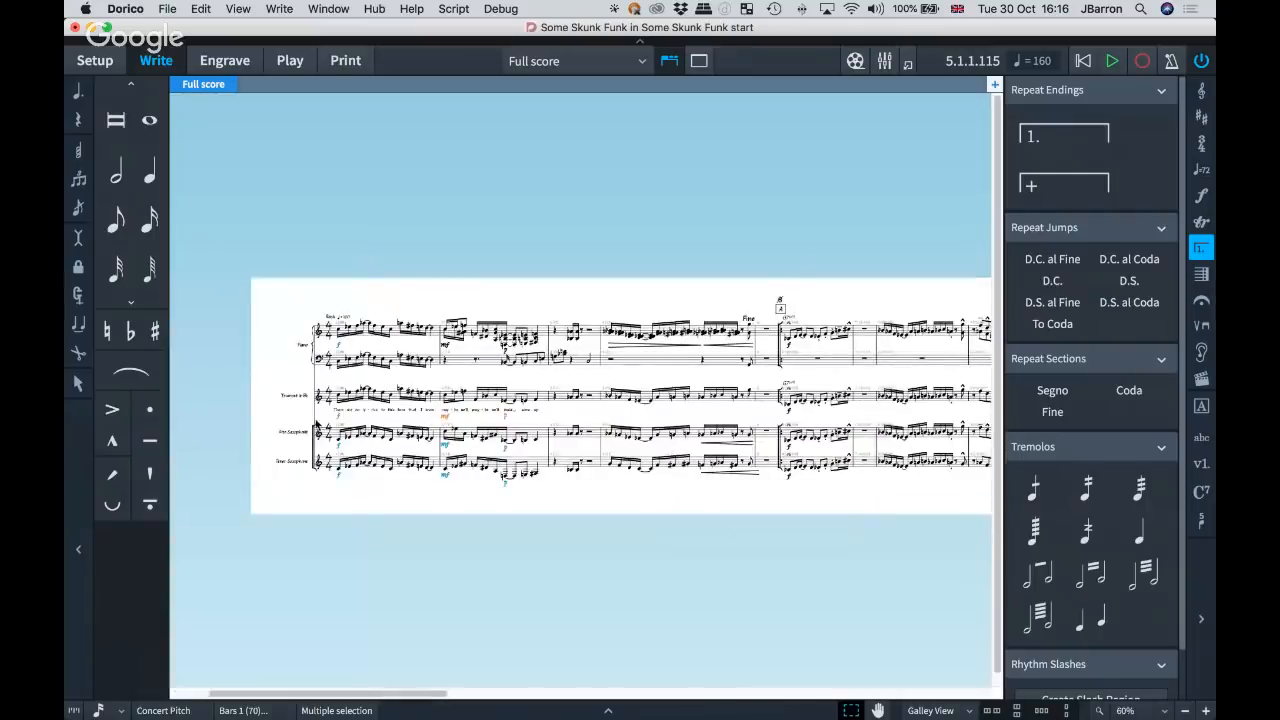
key(shift+super+a)
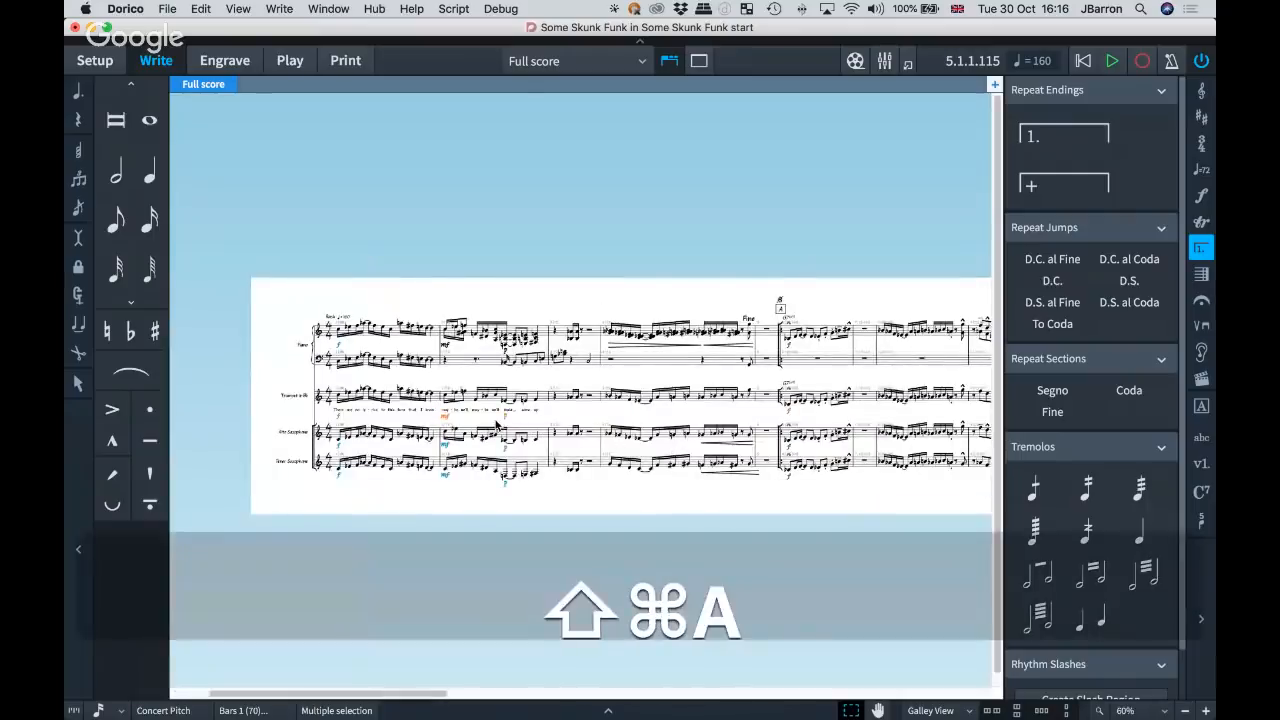
scroll(795, 416, right, 10)
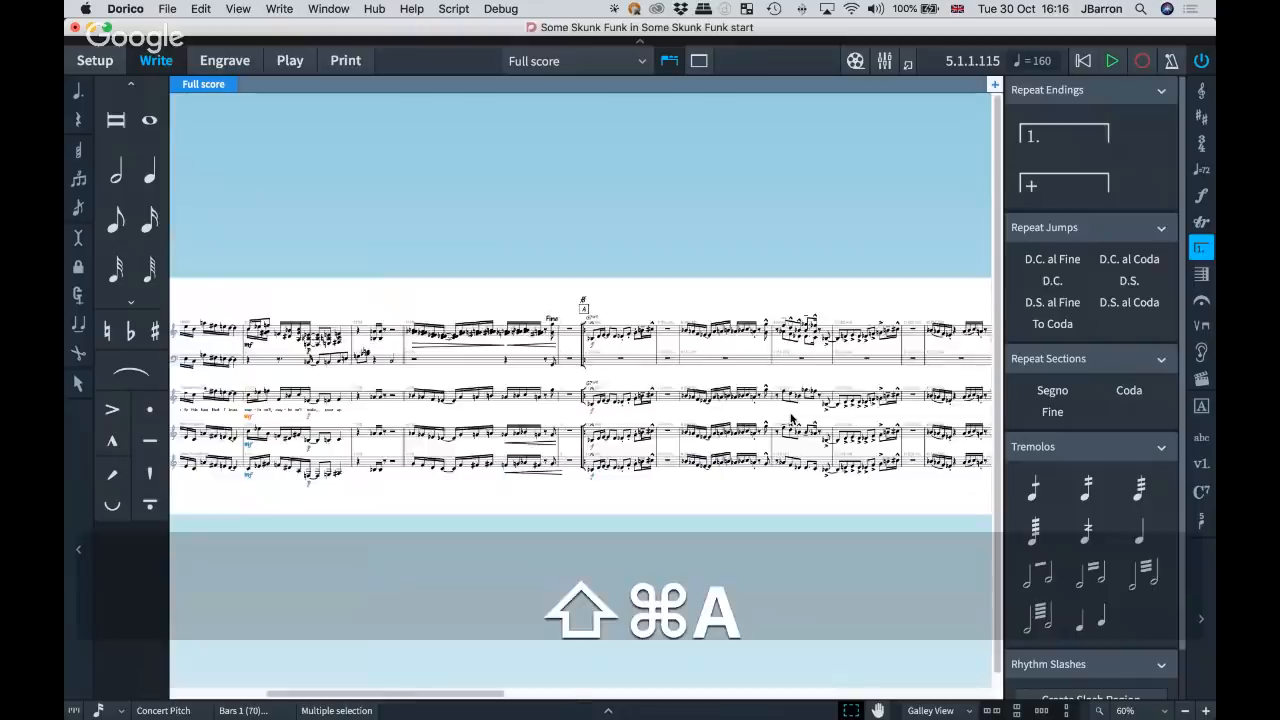
scroll(792, 419, left, 10)
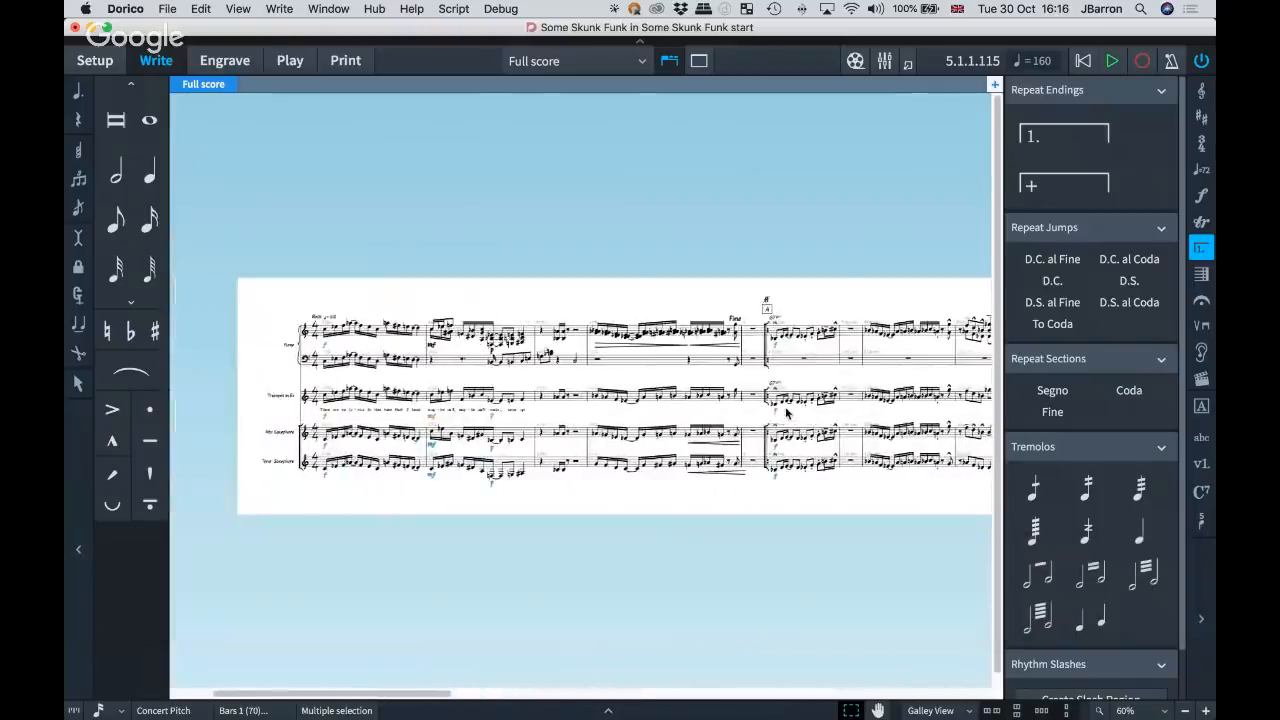
key(z)
key(z)
key(z)
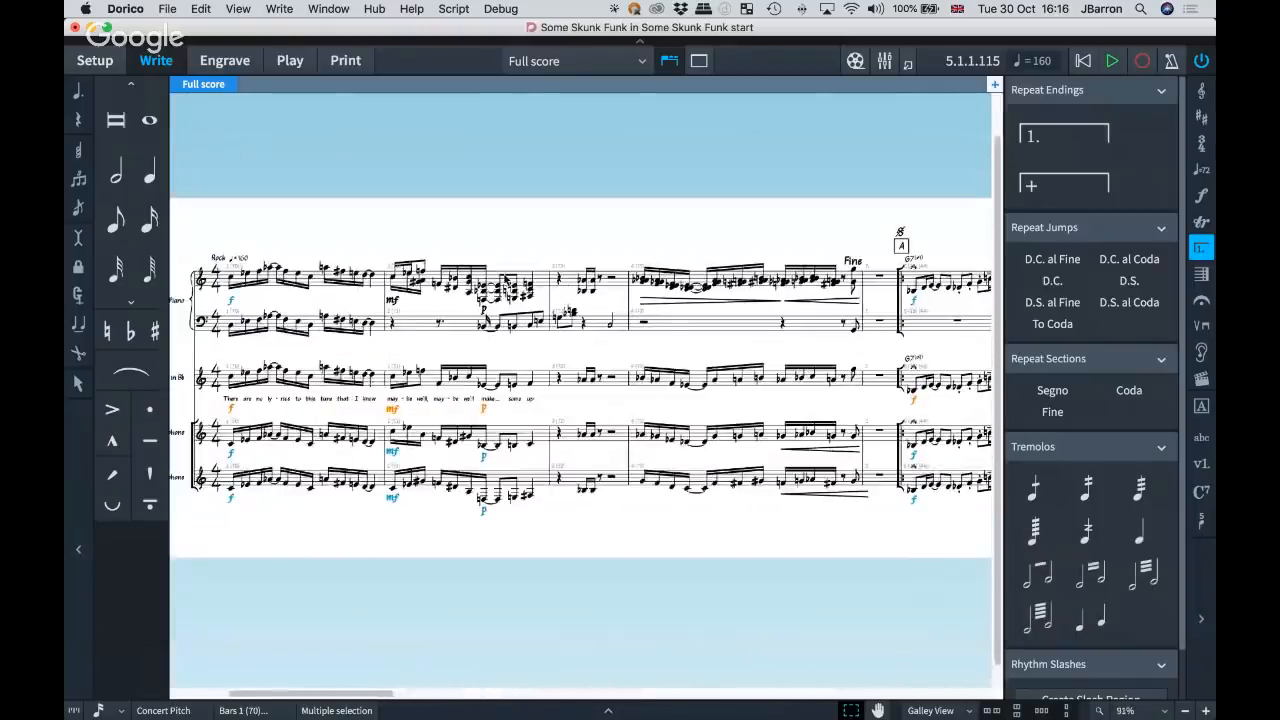
Select the tied piano chord in bar 2 and extend the selection to the bar's notes and the whole upper piano staff with Select More.
click(482, 289)
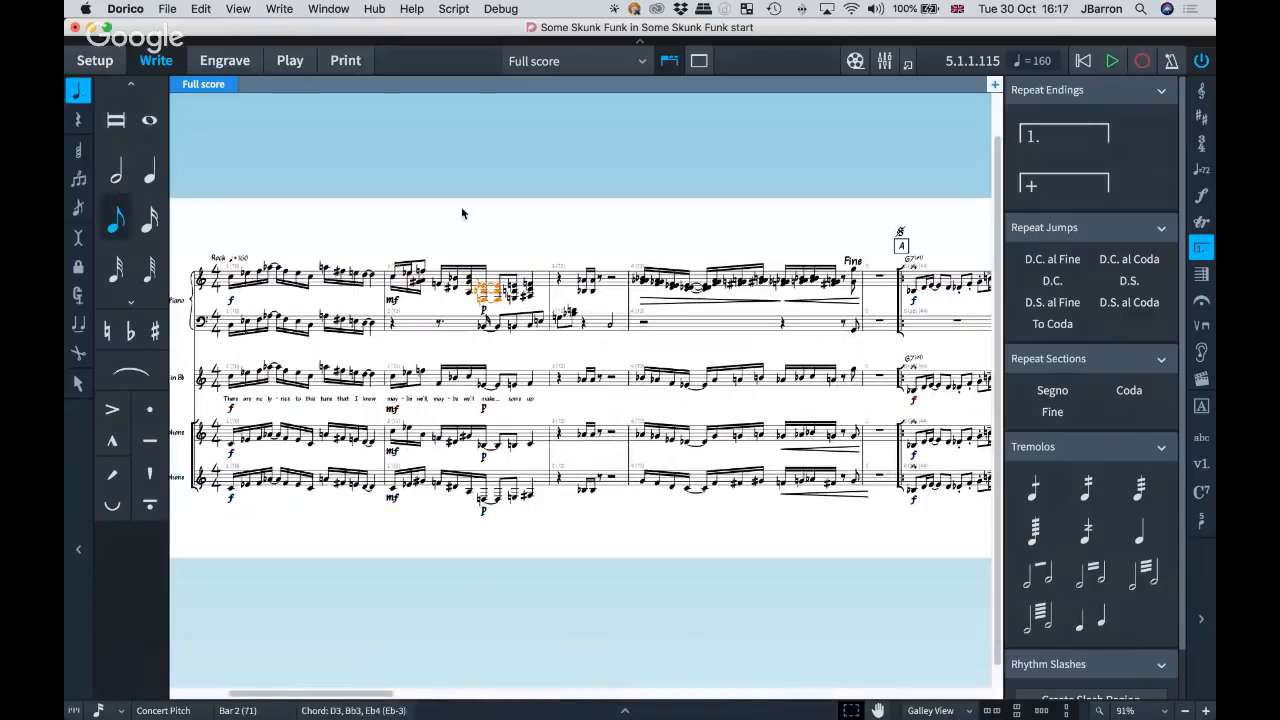
key(shift+super+a)
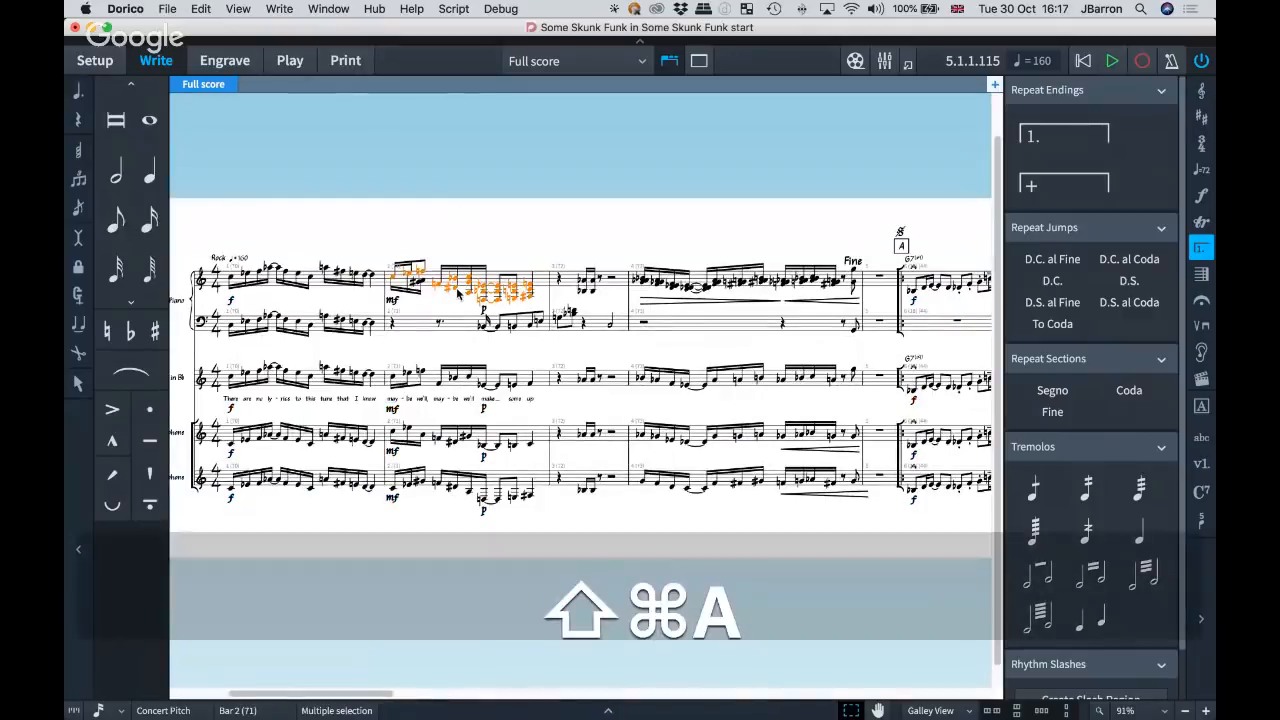
key(shift+super+a)
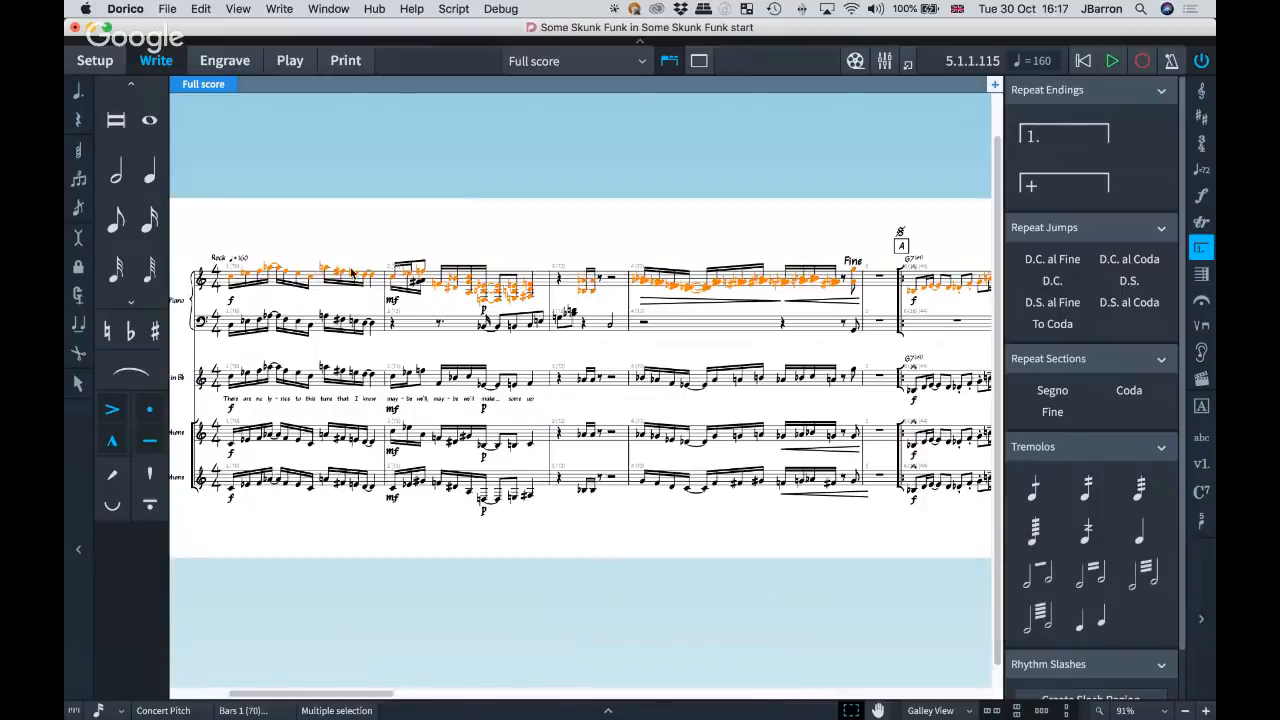
scroll(684, 245, right, 3)
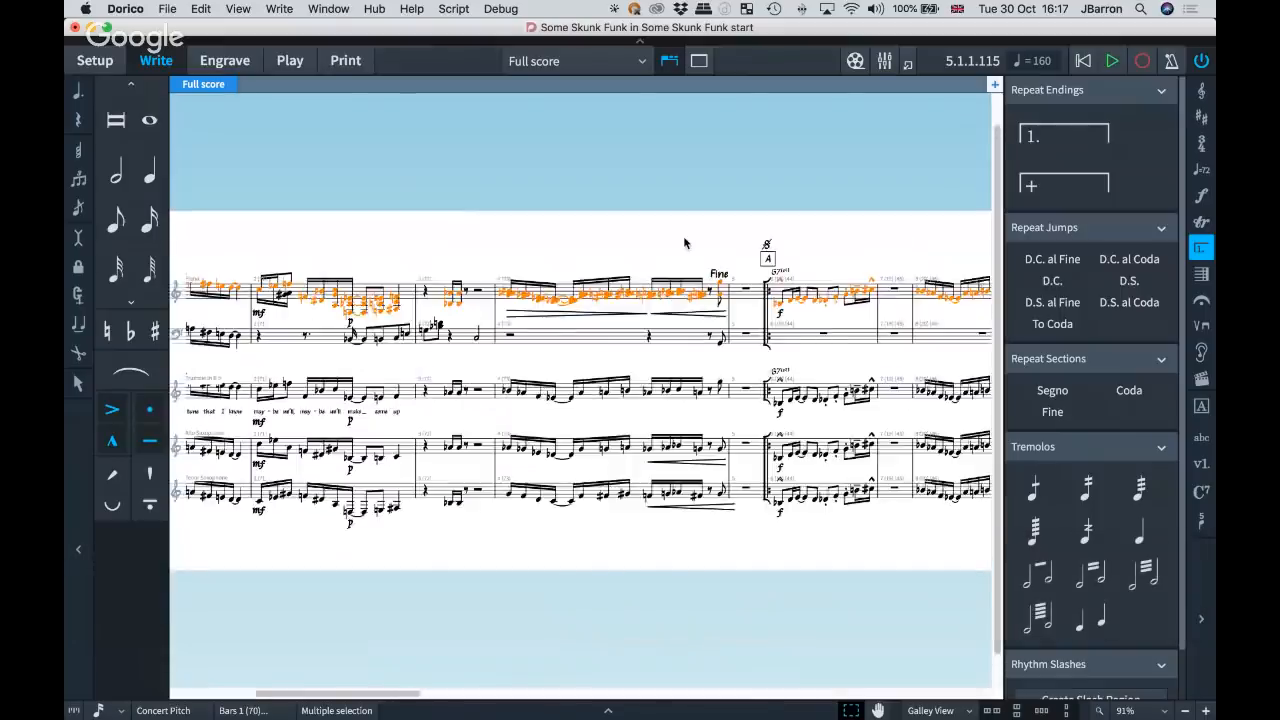
scroll(684, 243, left, 10)
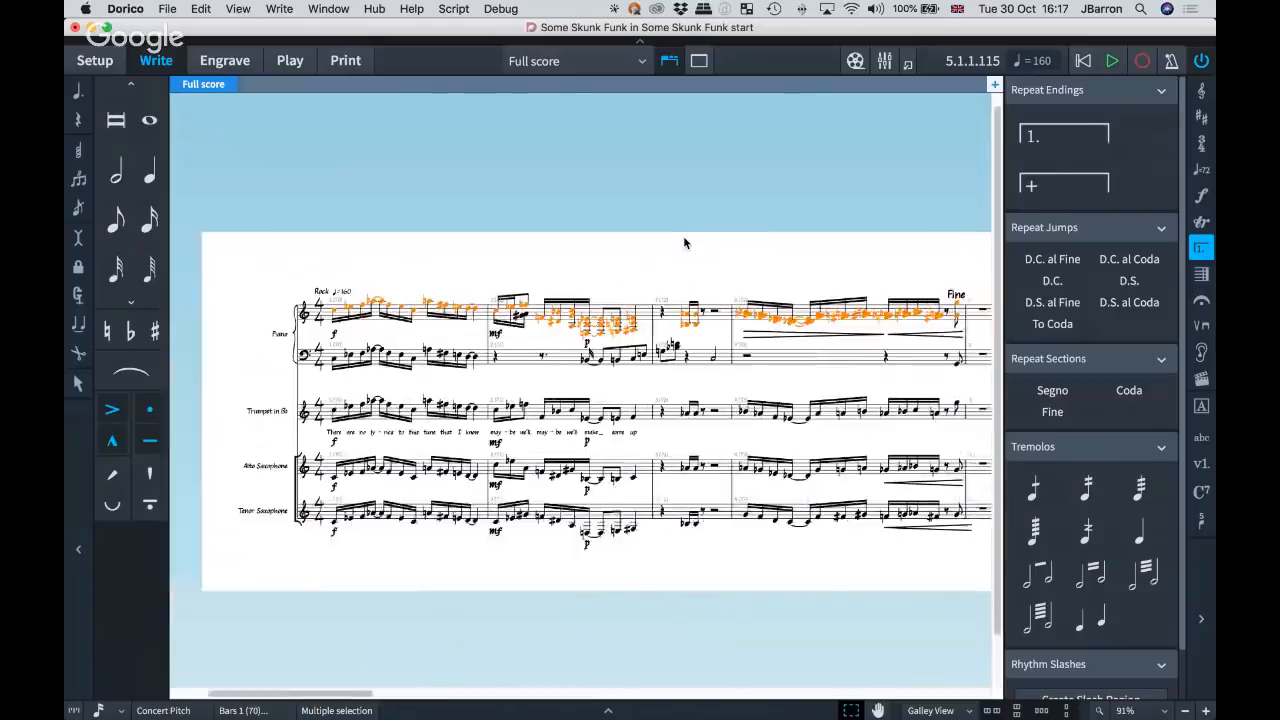
key(shift+super+a)
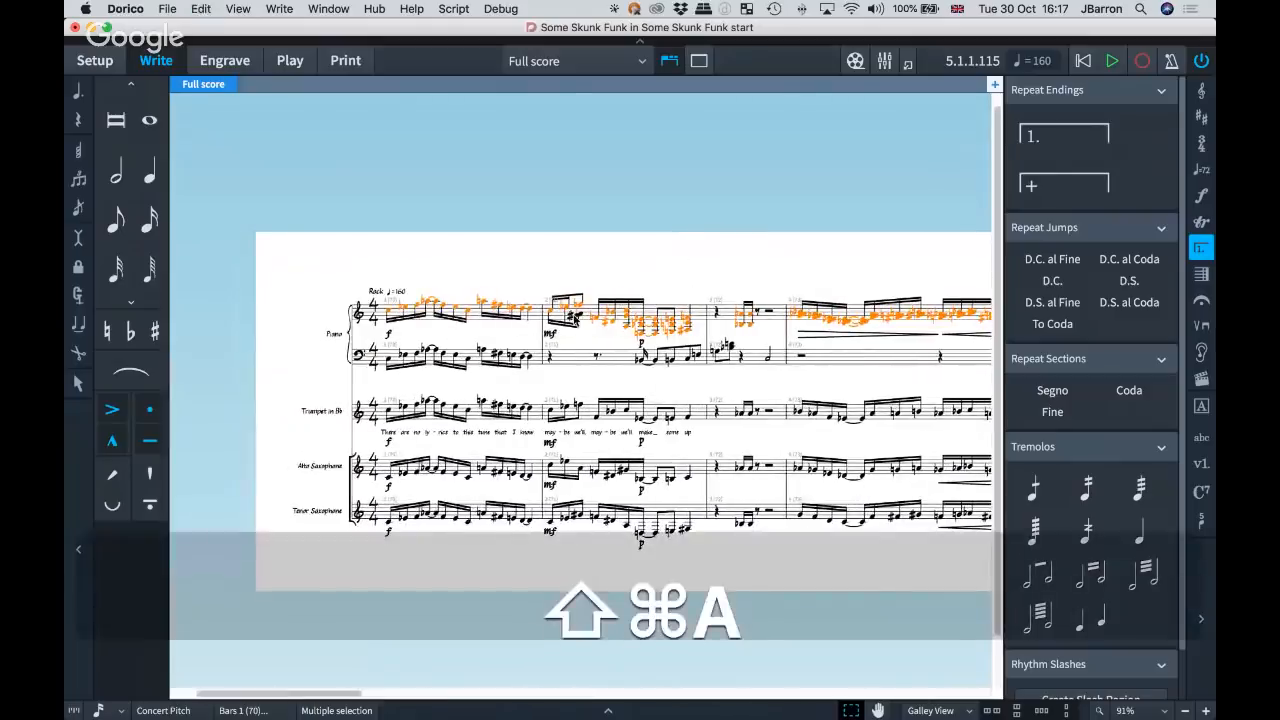
Select the piano's mf in bar 2 and extend the selection to the staff's other dynamics with Select More.
click(558, 340)
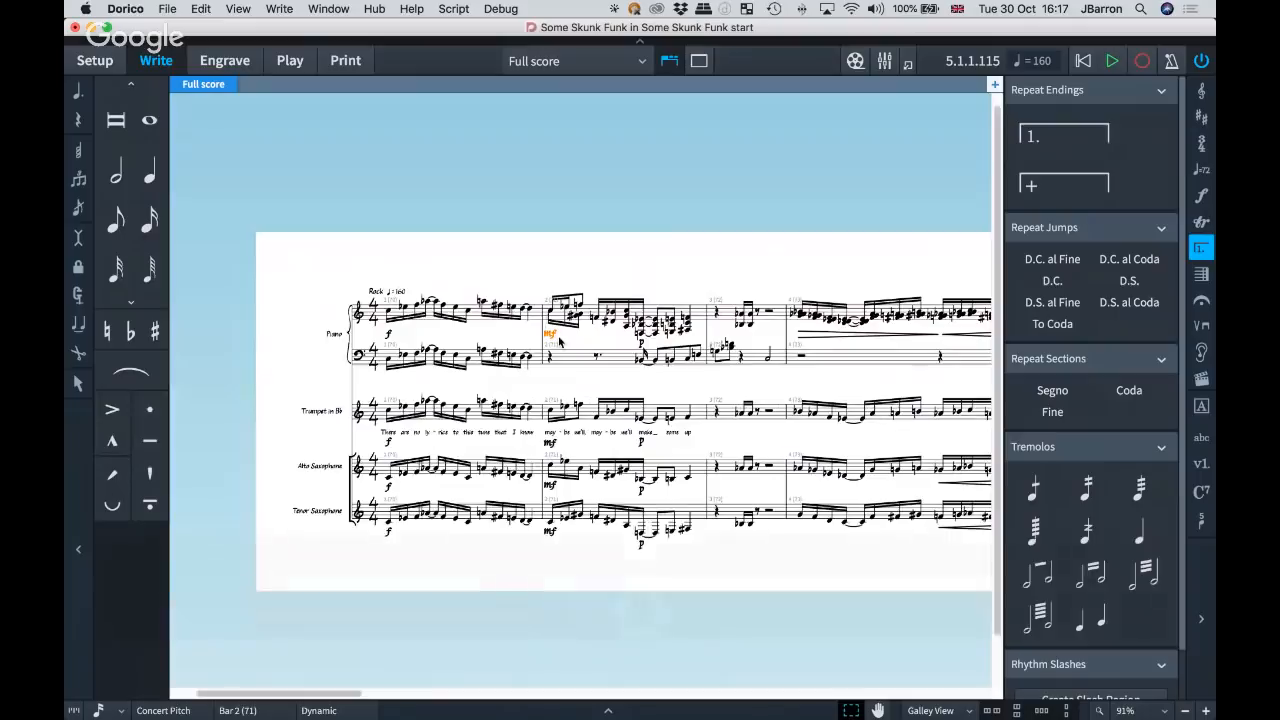
key(shift+super+a)
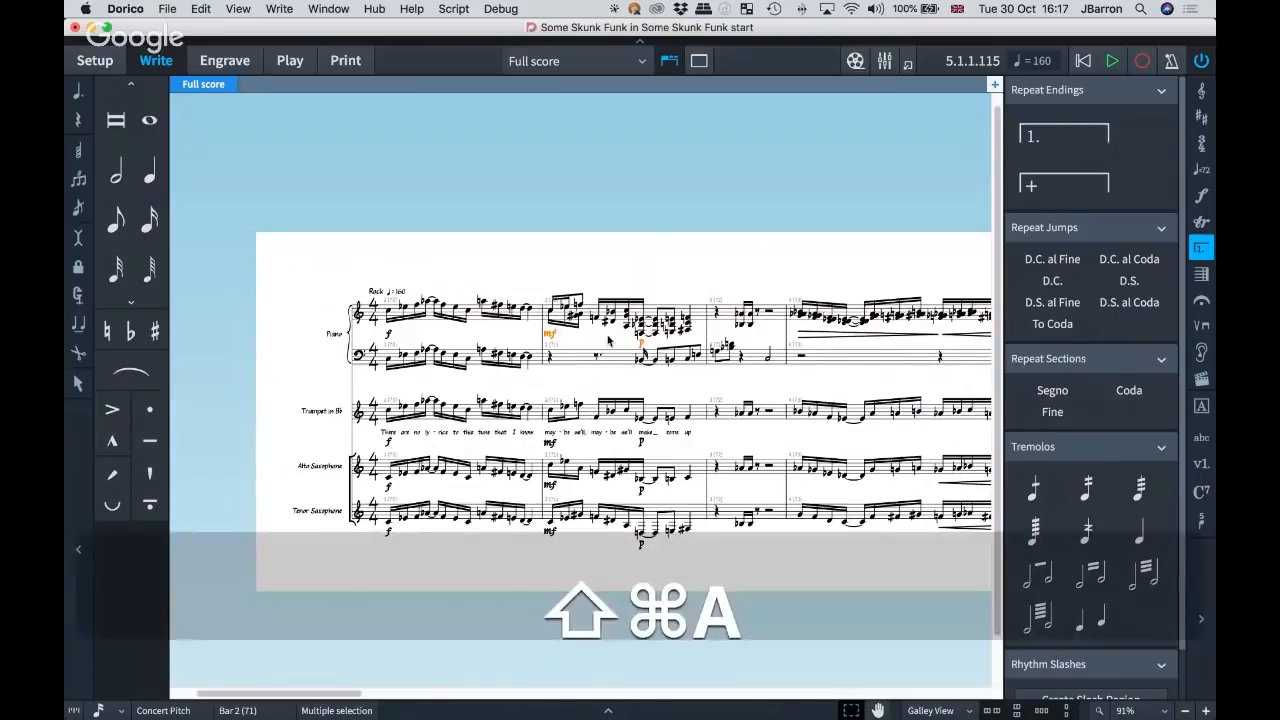
key(shift+super+a)
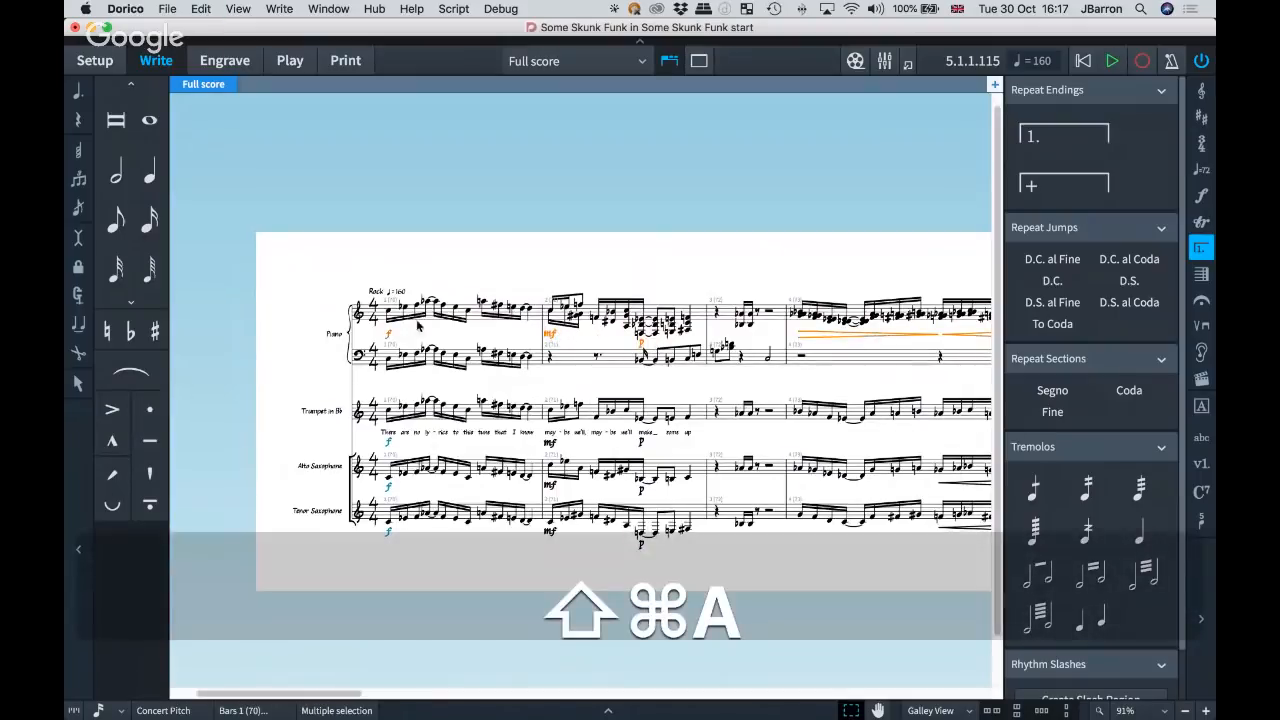
Select a syllable of the trumpet lyrics in bar 1 and extend the selection to the whole lyric line with Select More.
click(429, 433)
scroll(429, 433, up, 3)
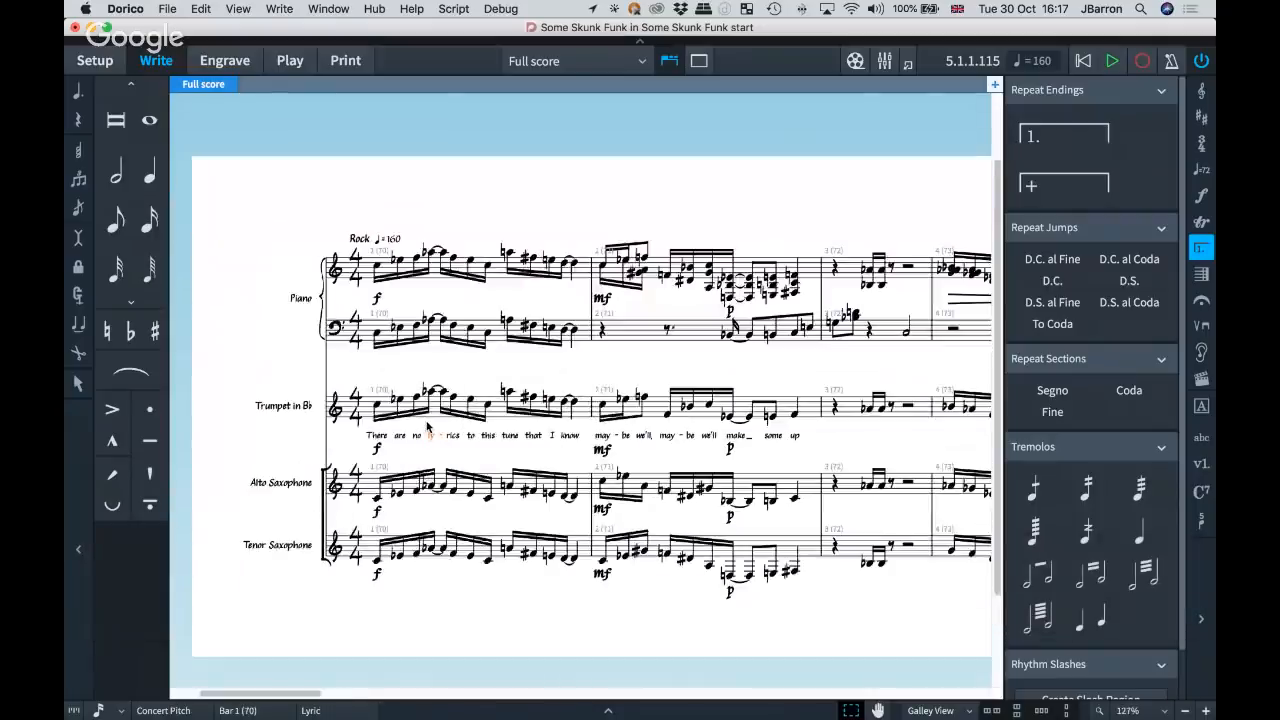
scroll(429, 433, up, 3)
key(shift+super+a)
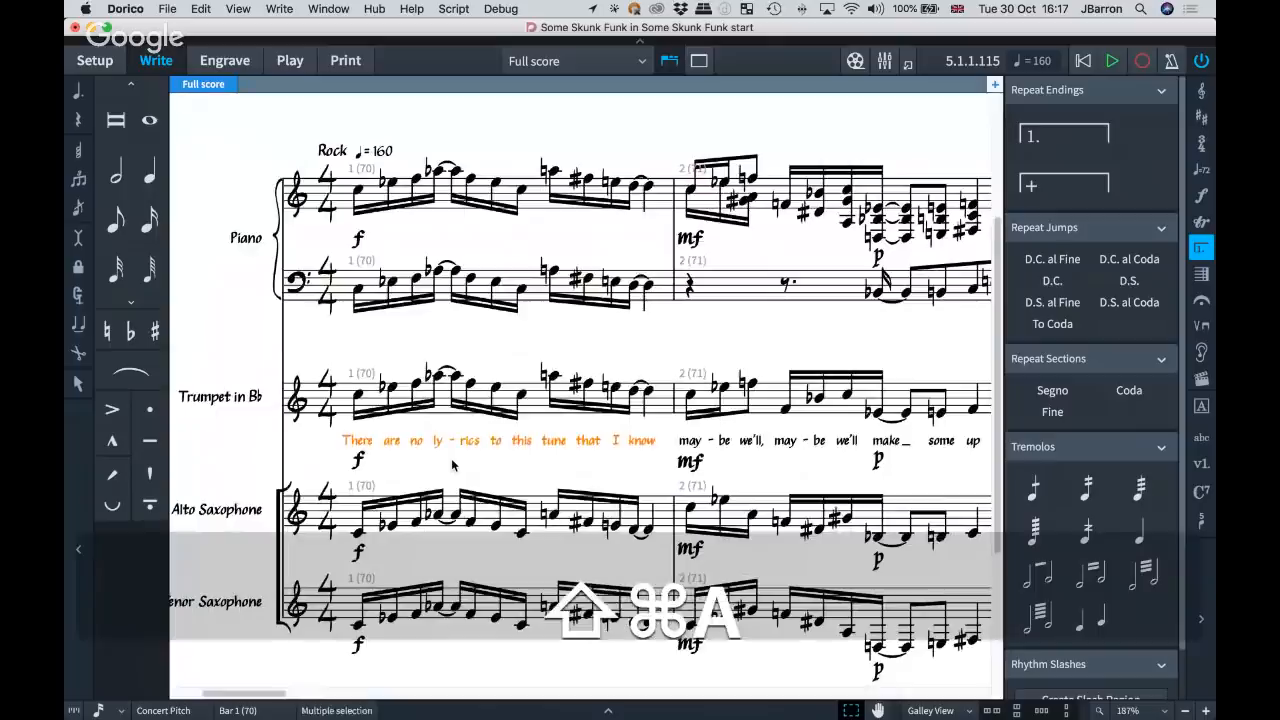
key(shift+super+a)
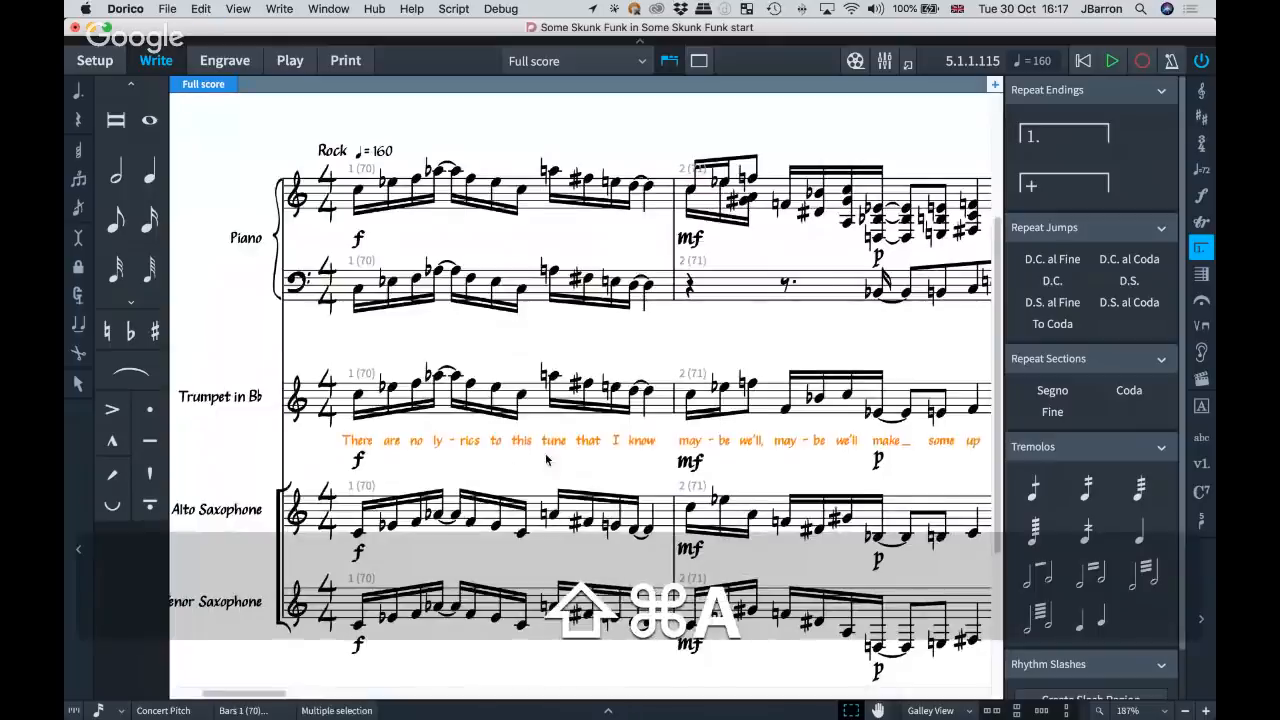
Show the score in Page View and extend the selection from the lyric "are" to the lyrics on both systems with Select More.
key(alt+super+1)
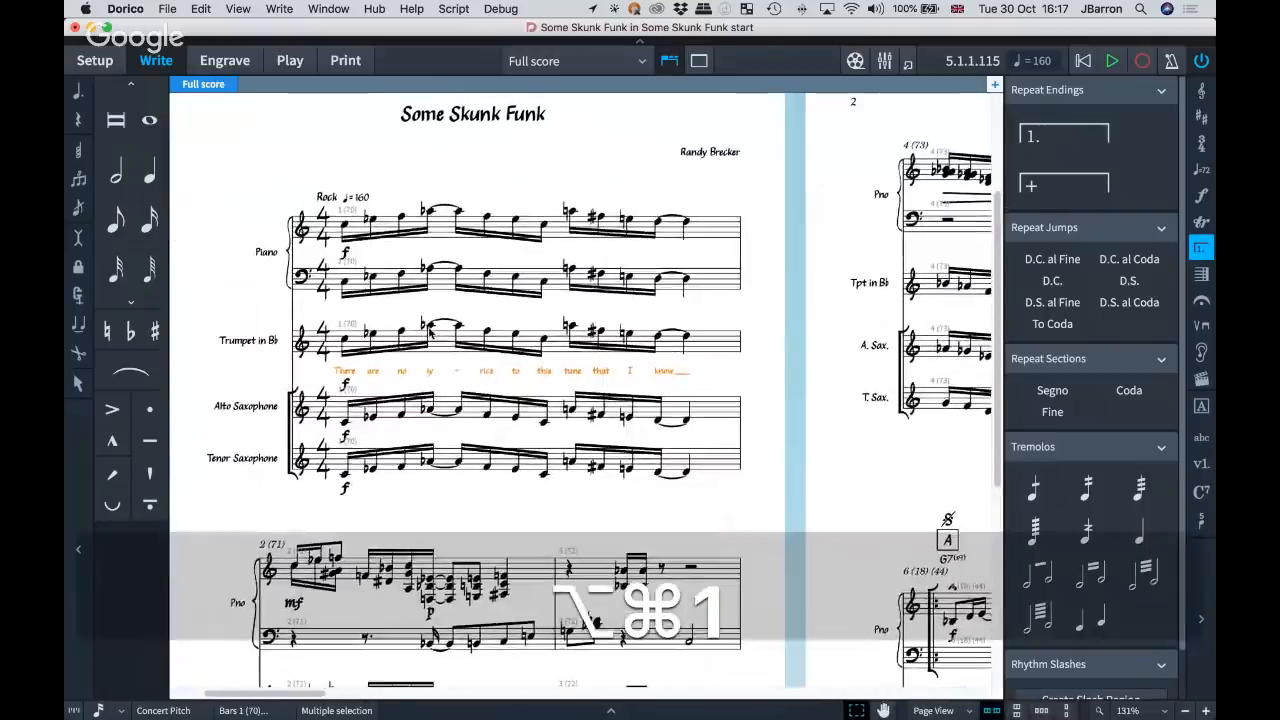
click(434, 527)
scroll(434, 527, down, 2)
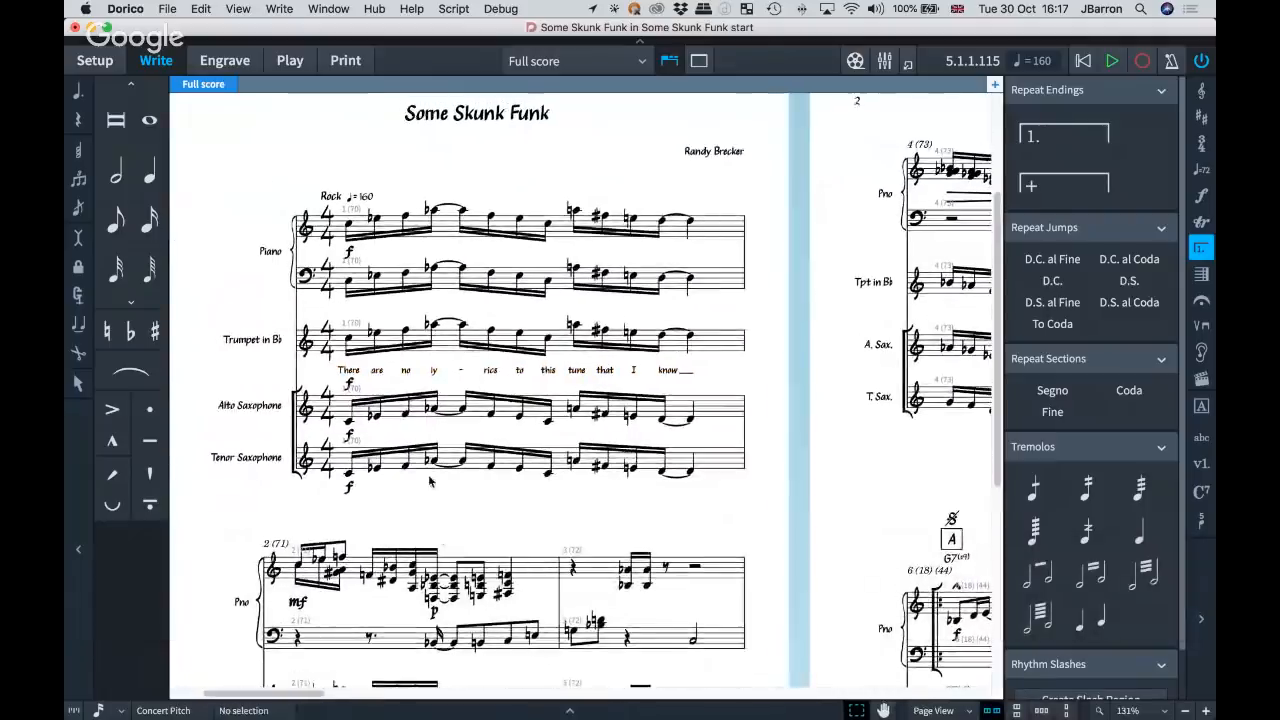
click(381, 327)
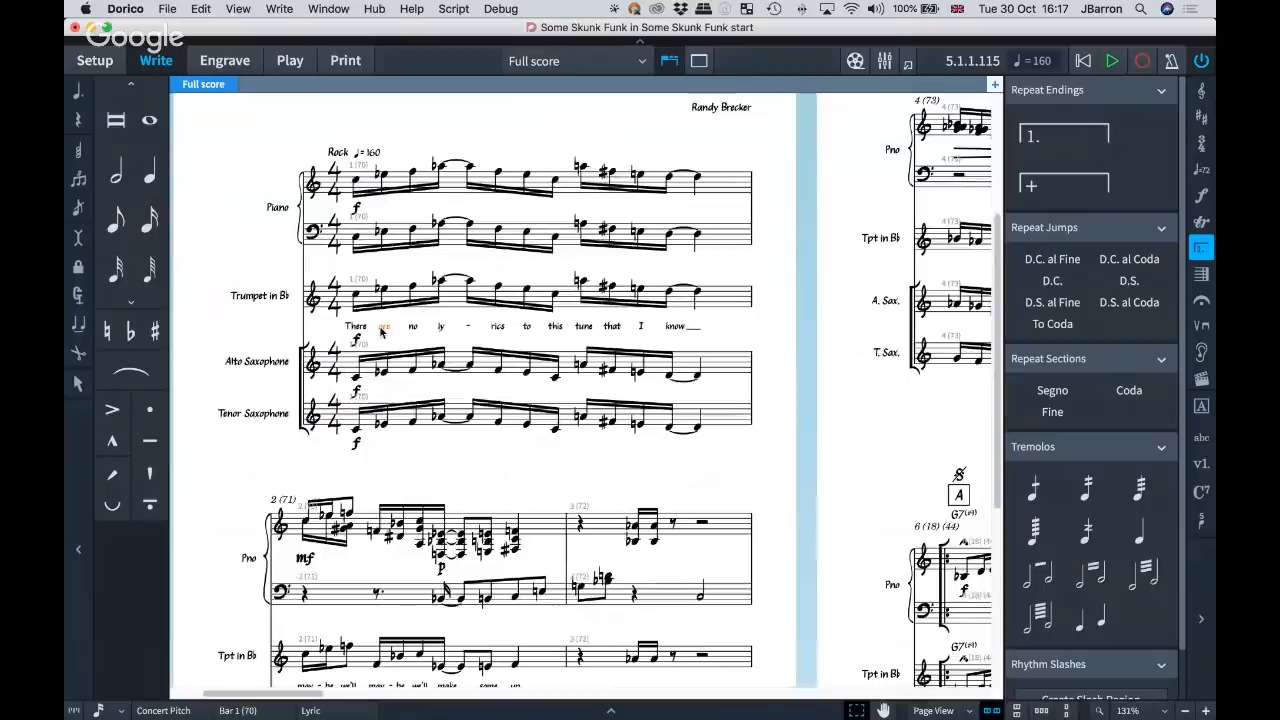
key(shift+super+a)
scroll(590, 394, down, 5)
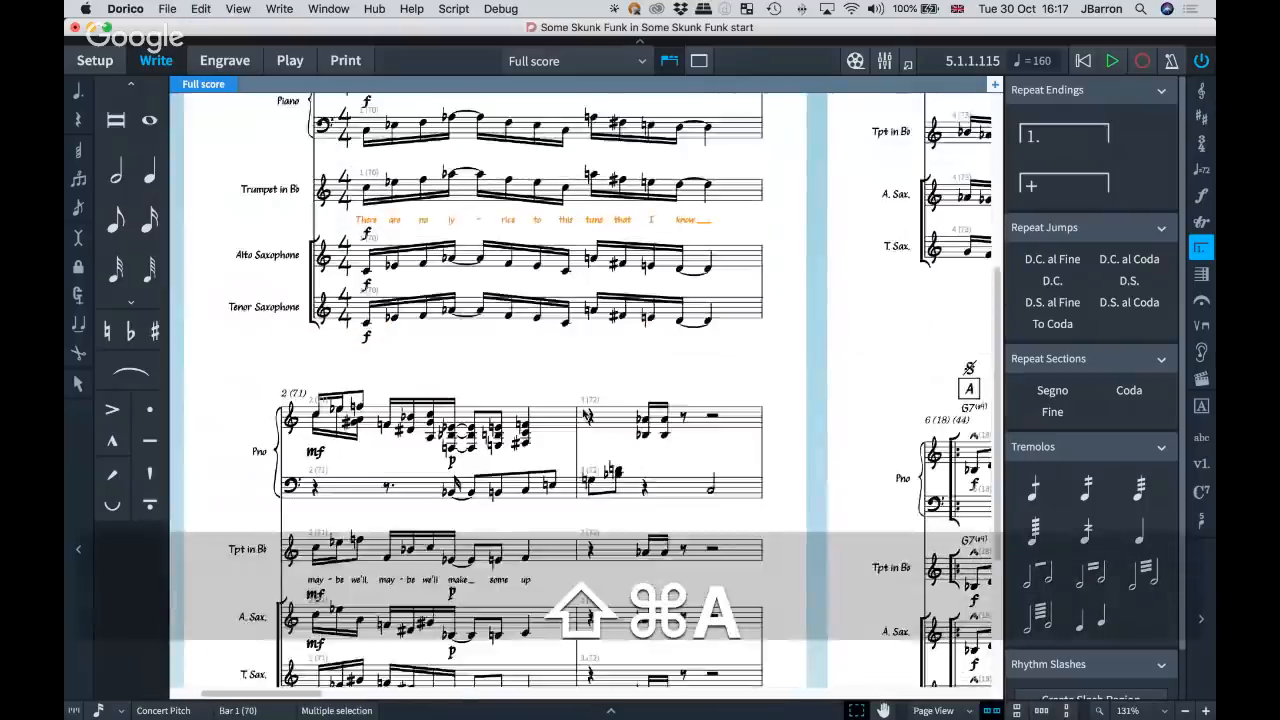
key(shift+super+a)
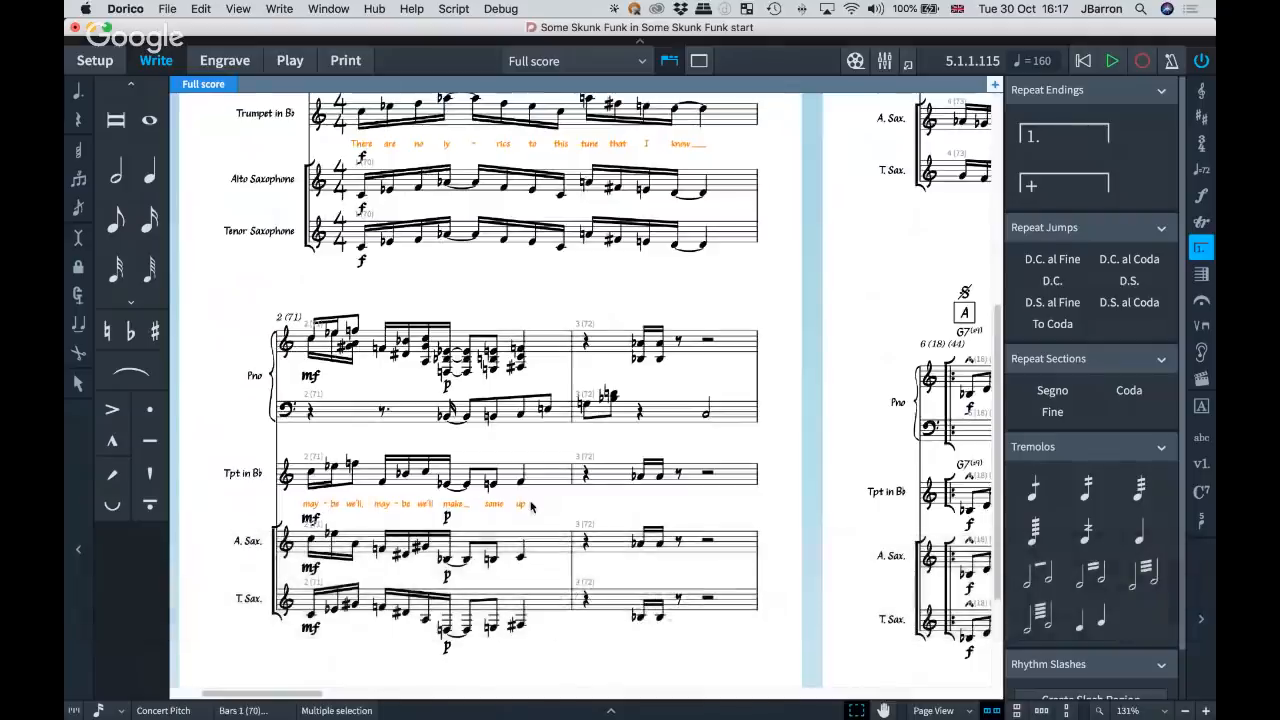
scroll(531, 507, up, 3)
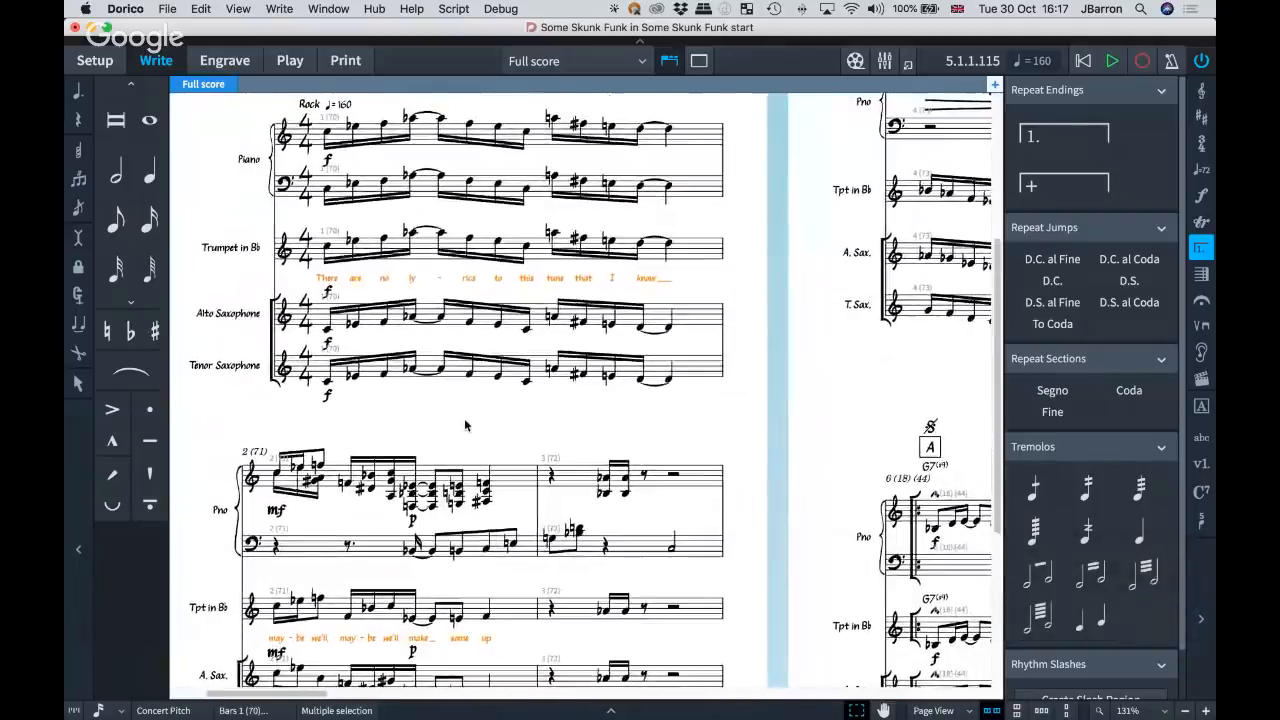
scroll(464, 418, down, 3)
scroll(466, 425, down, 1)
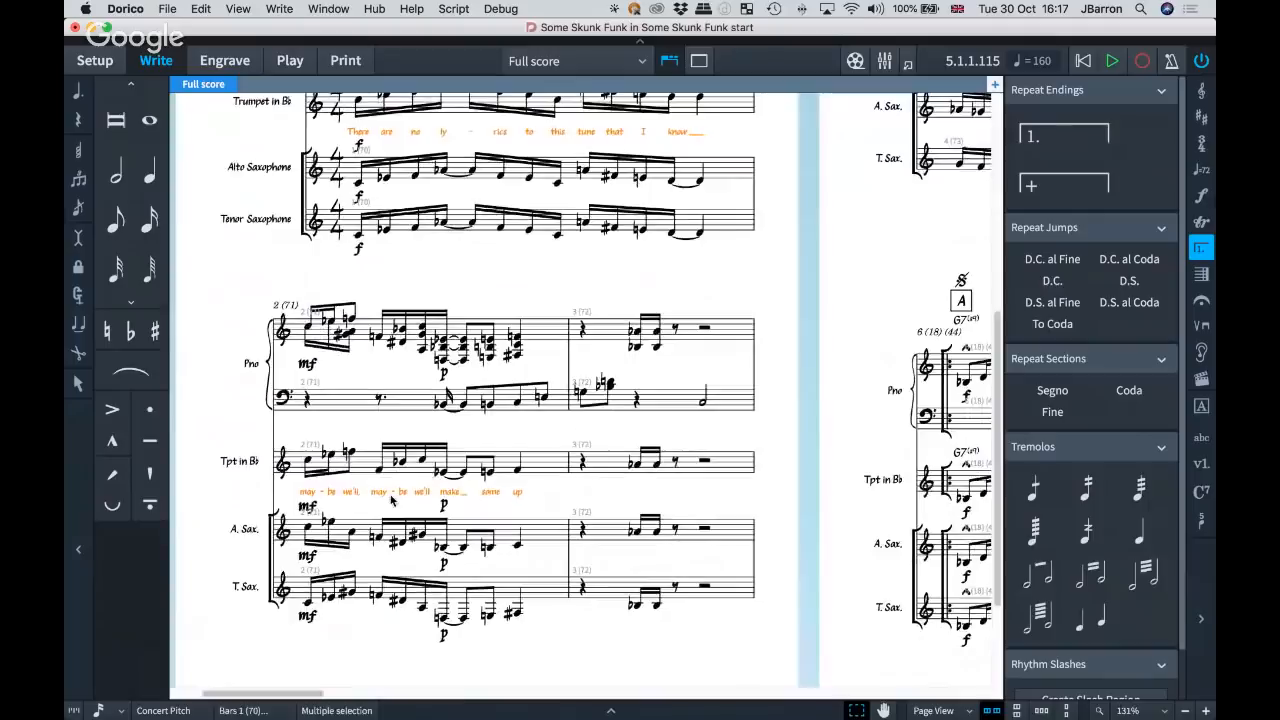
In Engrave mode, select the piano's mf and p in bar 2 with Select More and apply Align Dynamics to them.
click(305, 367)
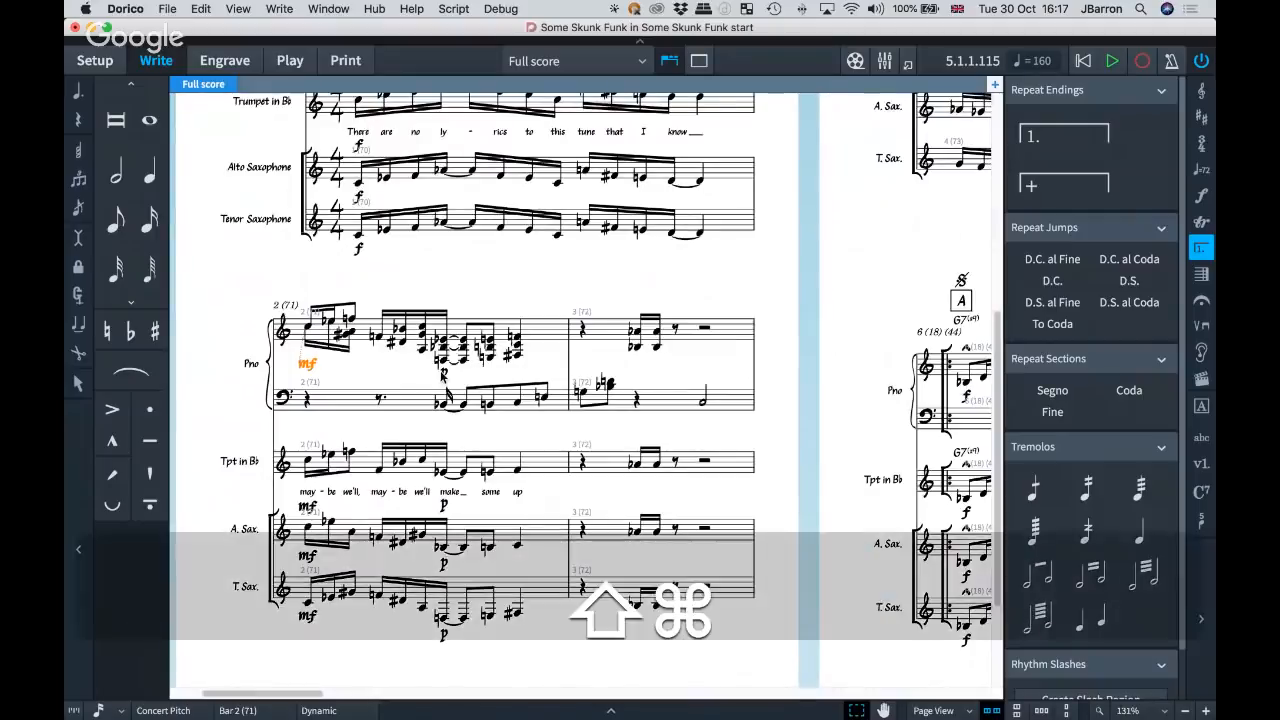
key(super+3)
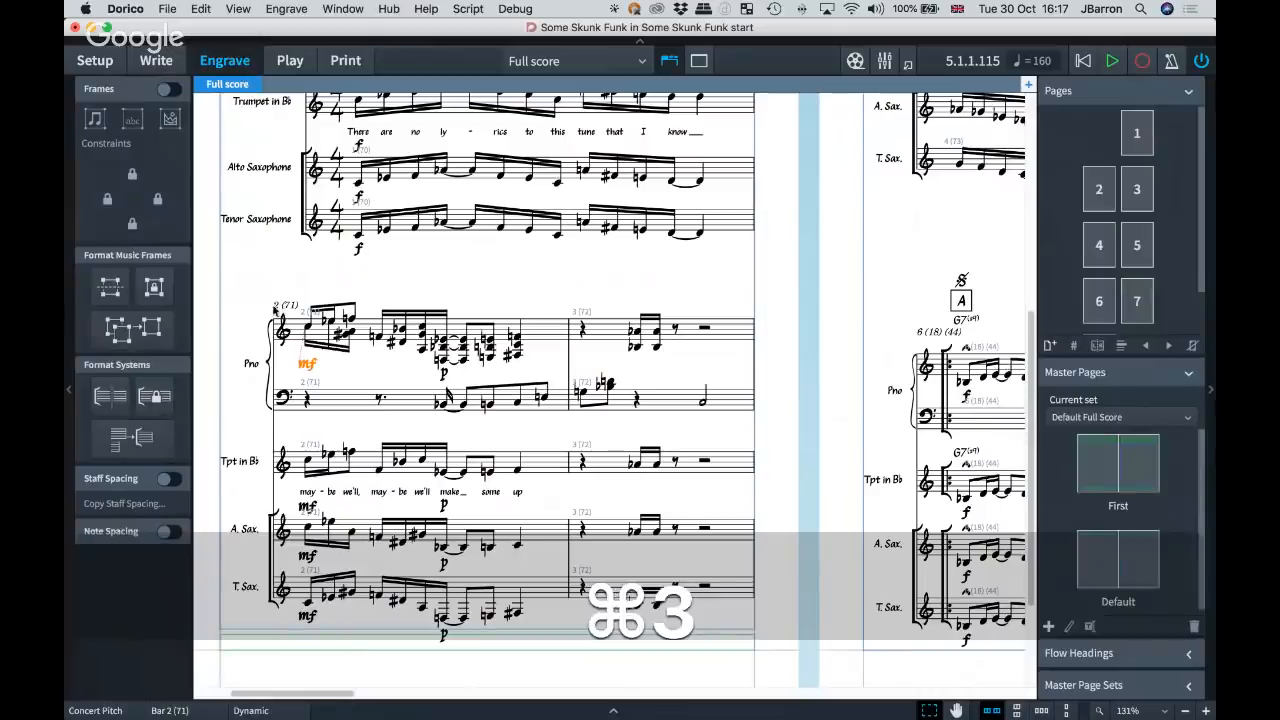
key(shift+super+a)
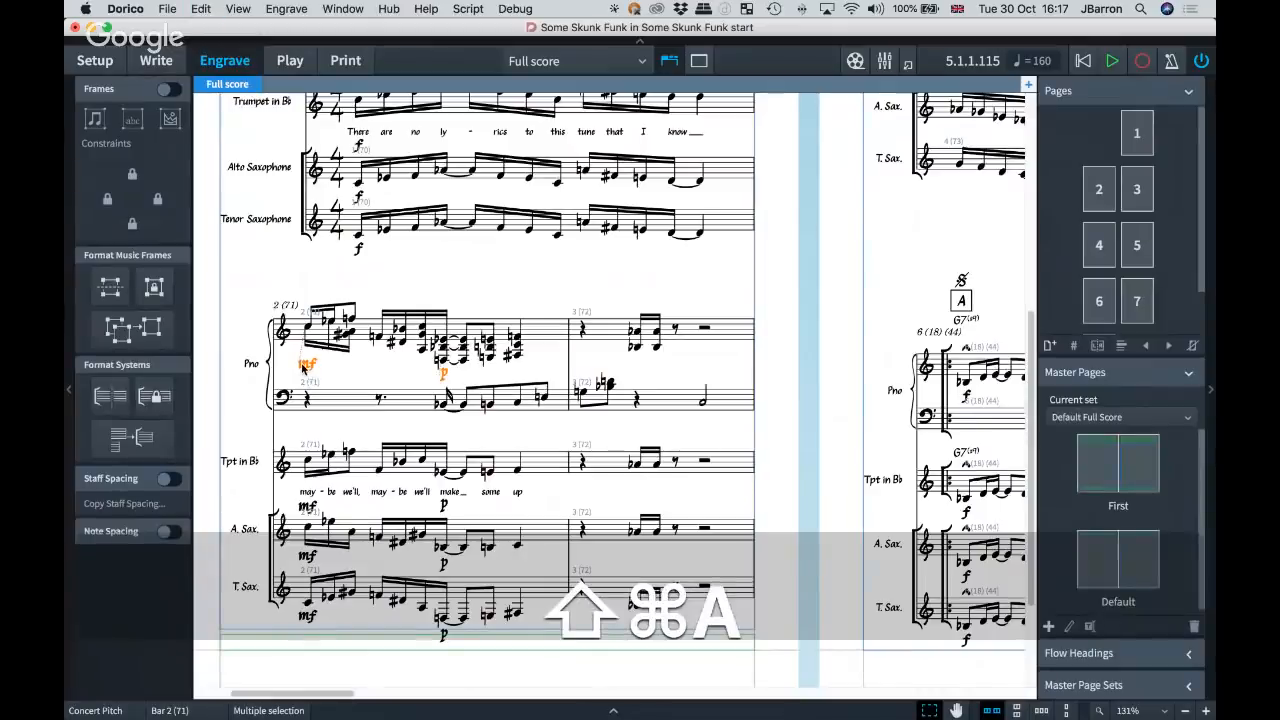
right_click(304, 367)
mouse_move(370, 531)
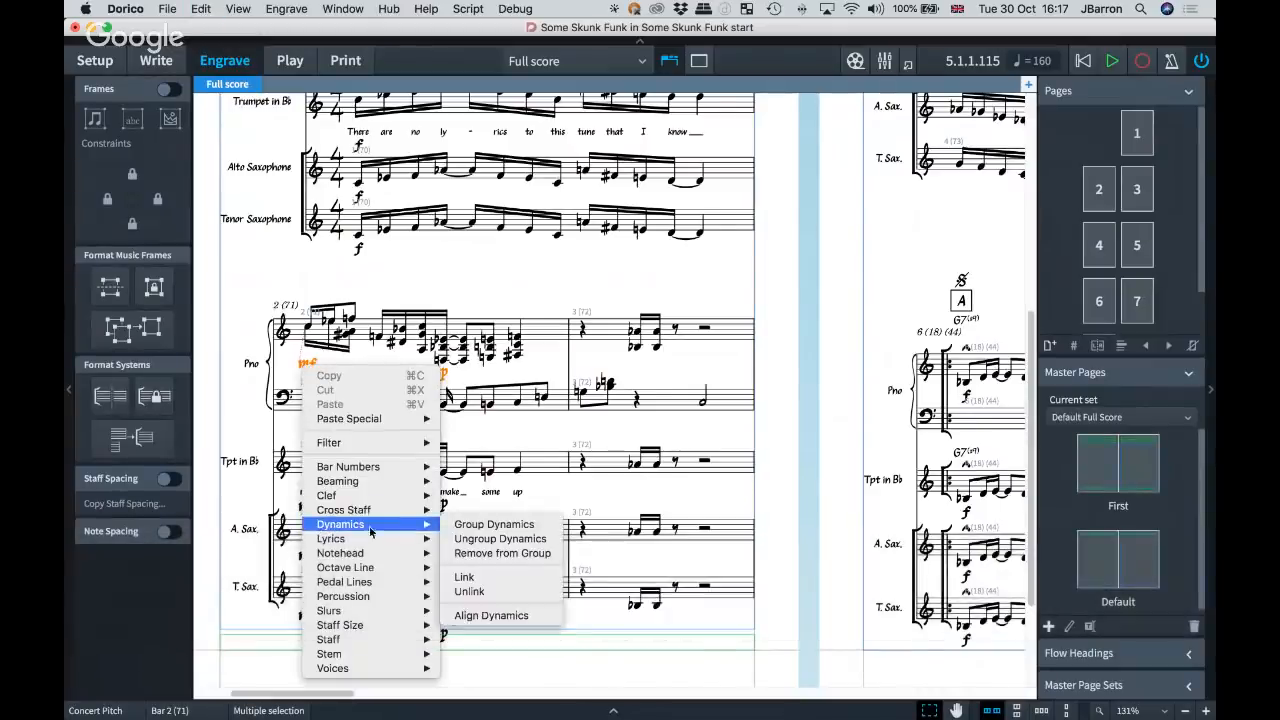
click(491, 615)
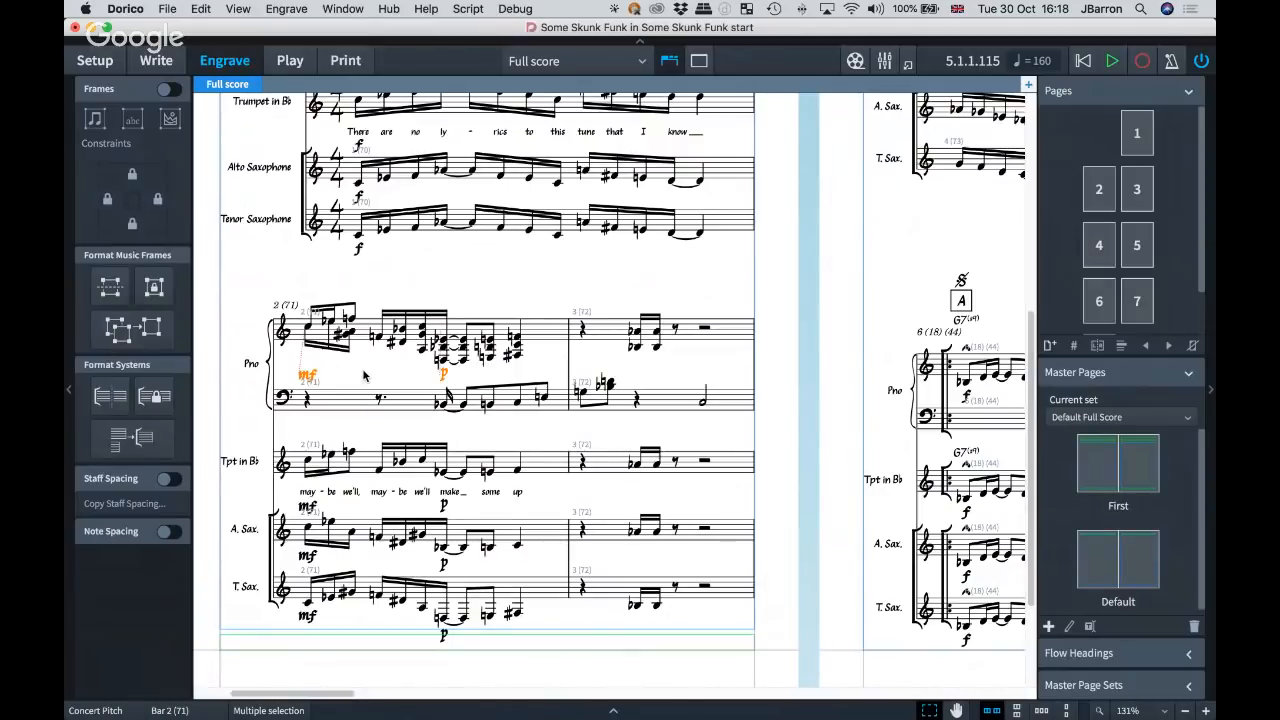
key(Escape)
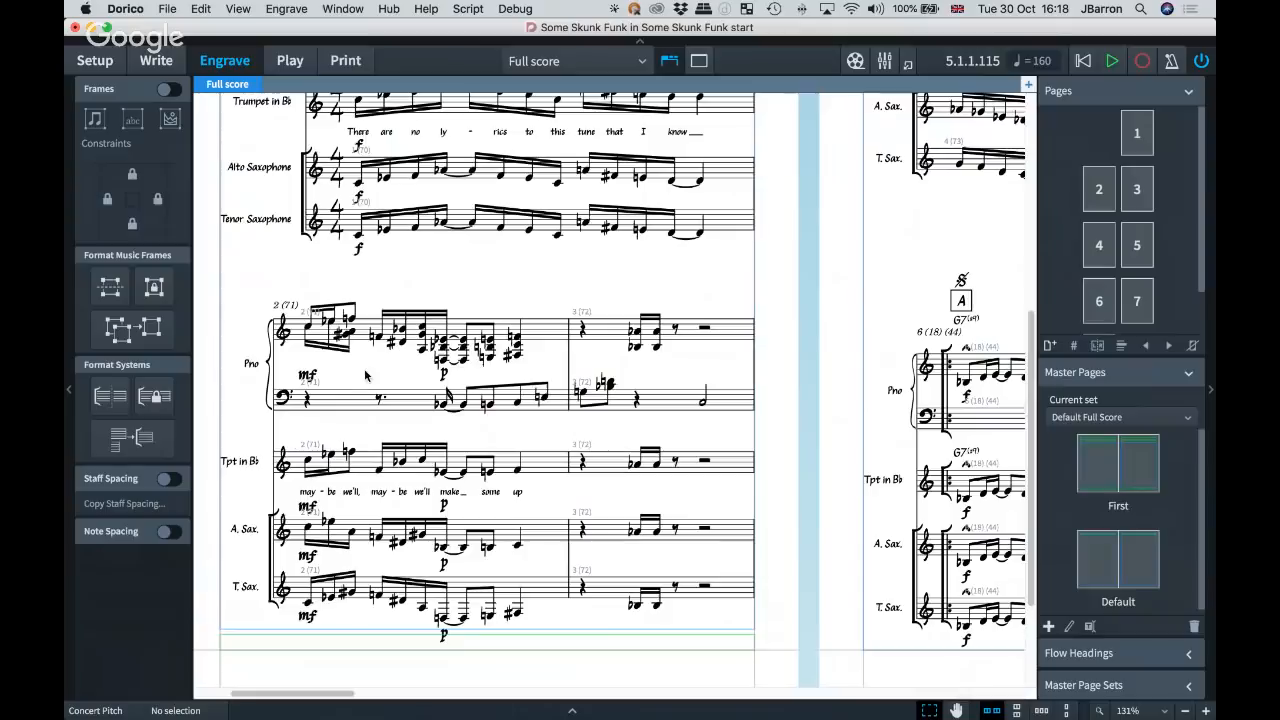
Select the upper piano staff's bar 2 contents in Write mode, and check in Engrave mode which selection filters are available.
scroll(373, 370, up, 2)
scroll(379, 364, up, 4)
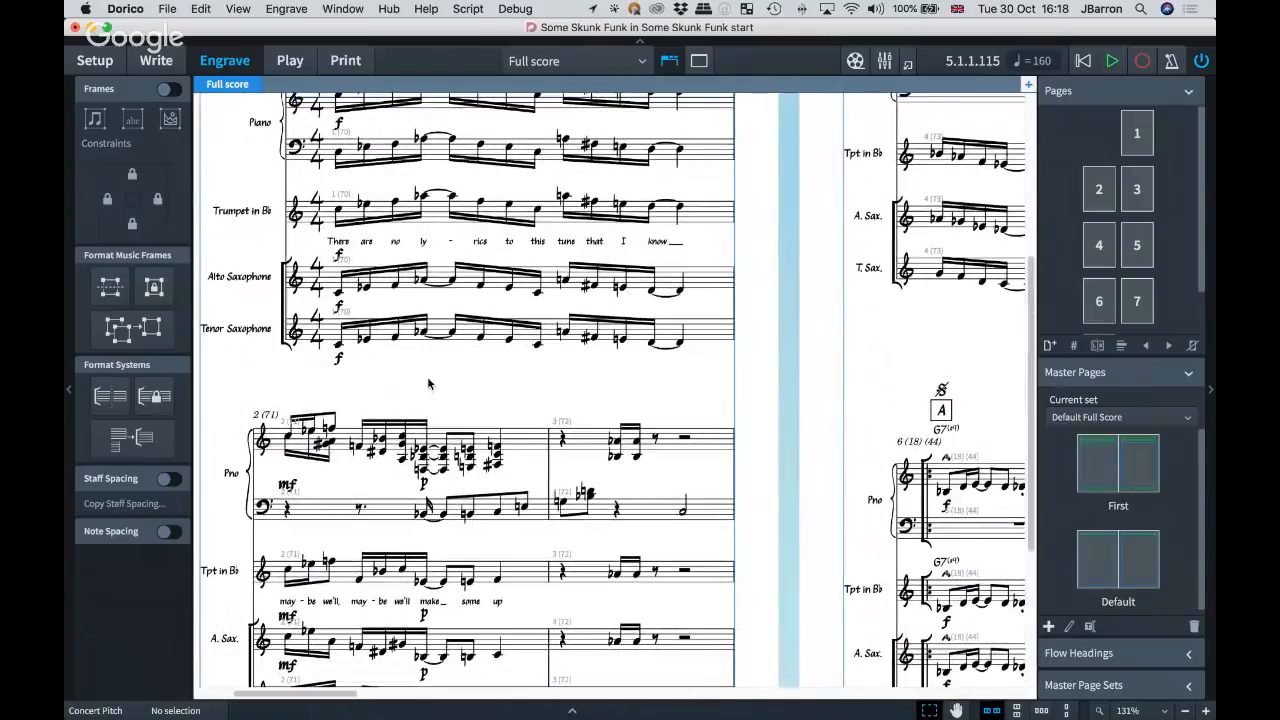
scroll(427, 376, down, 3)
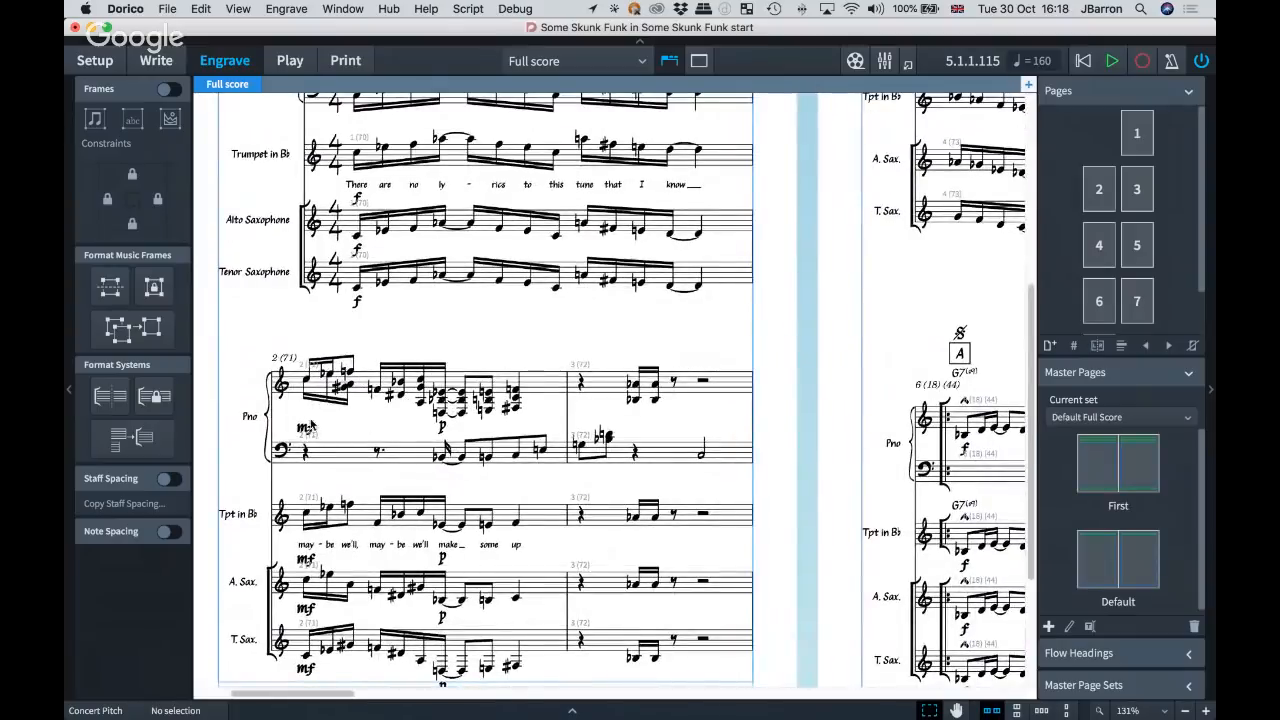
key(super+a)
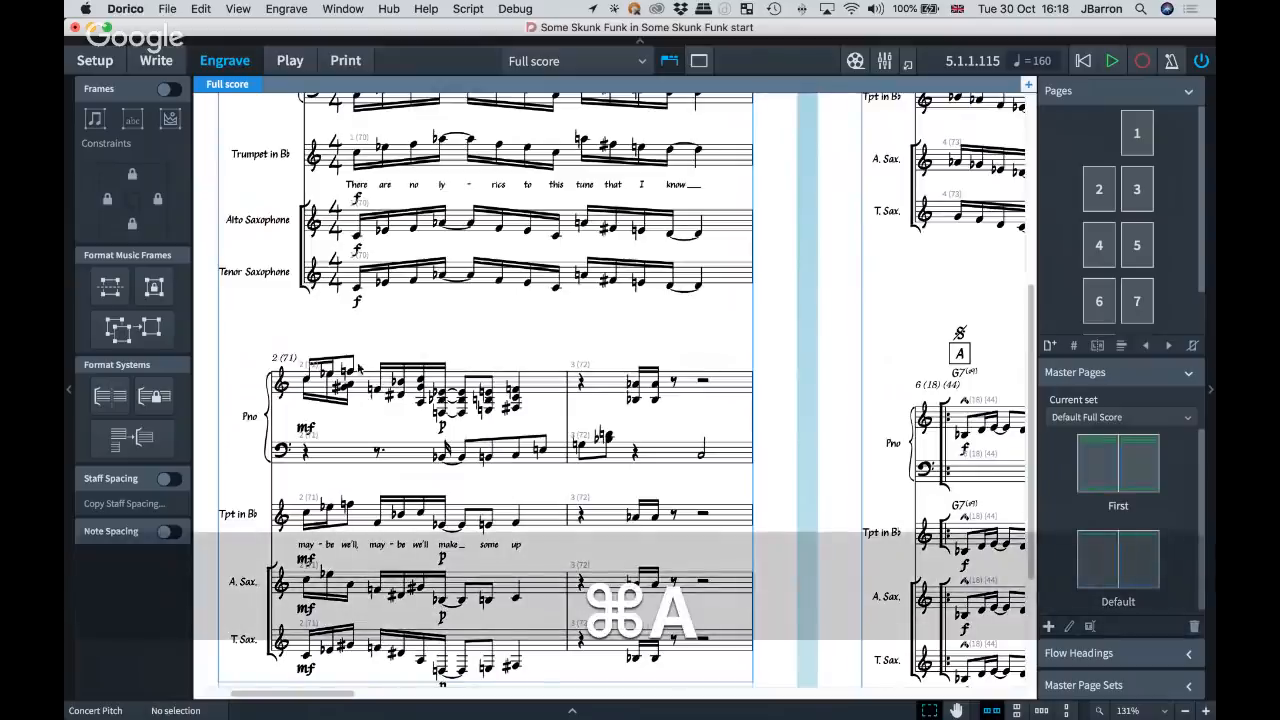
key(super+2)
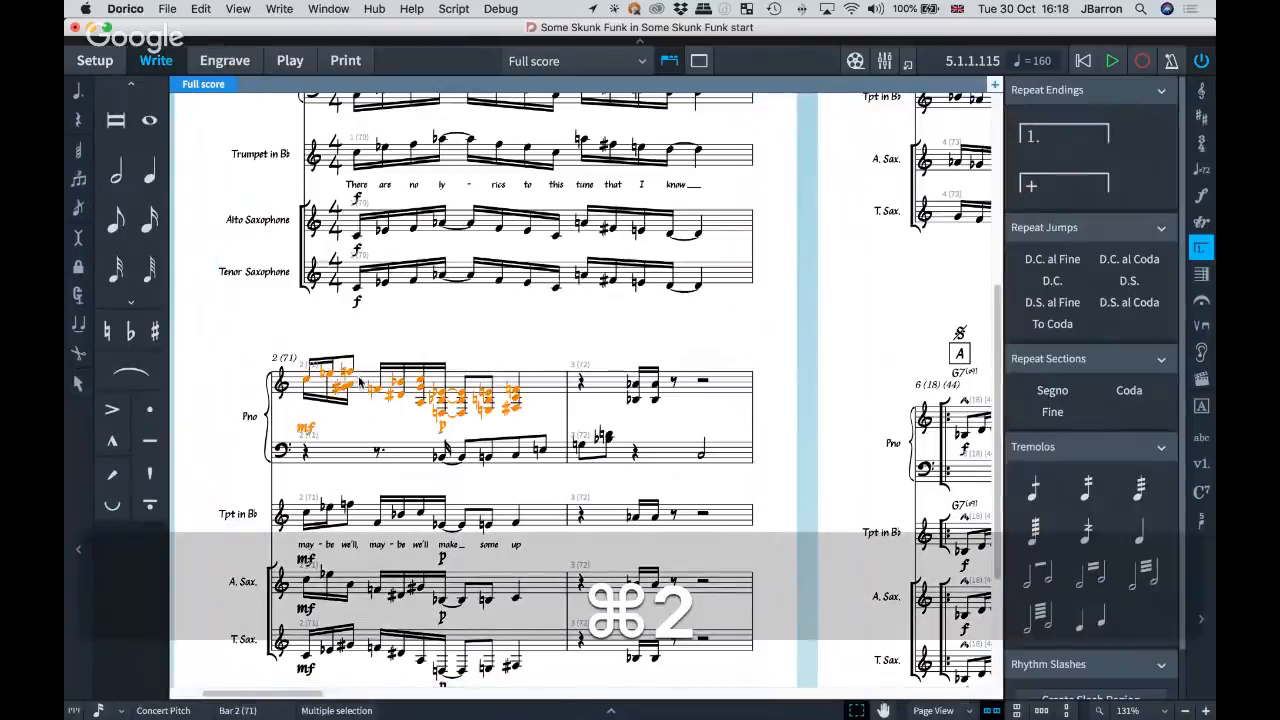
key(super+3)
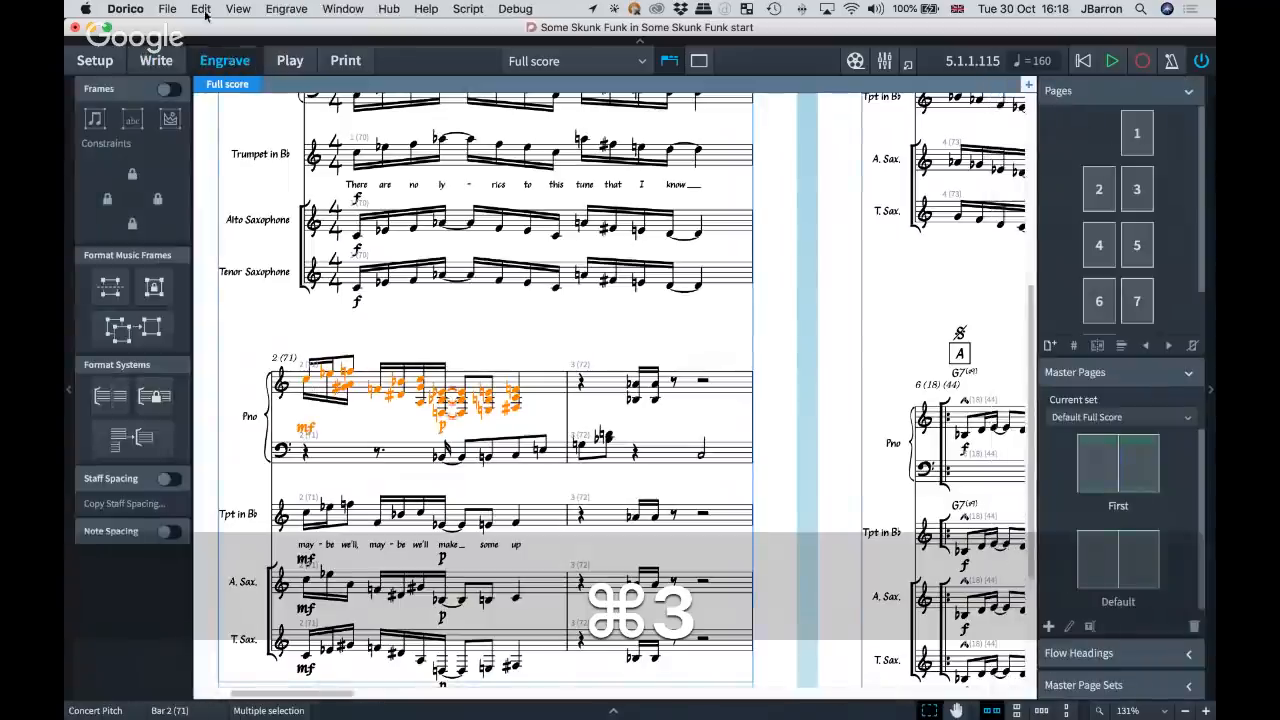
click(205, 10)
mouse_move(233, 256)
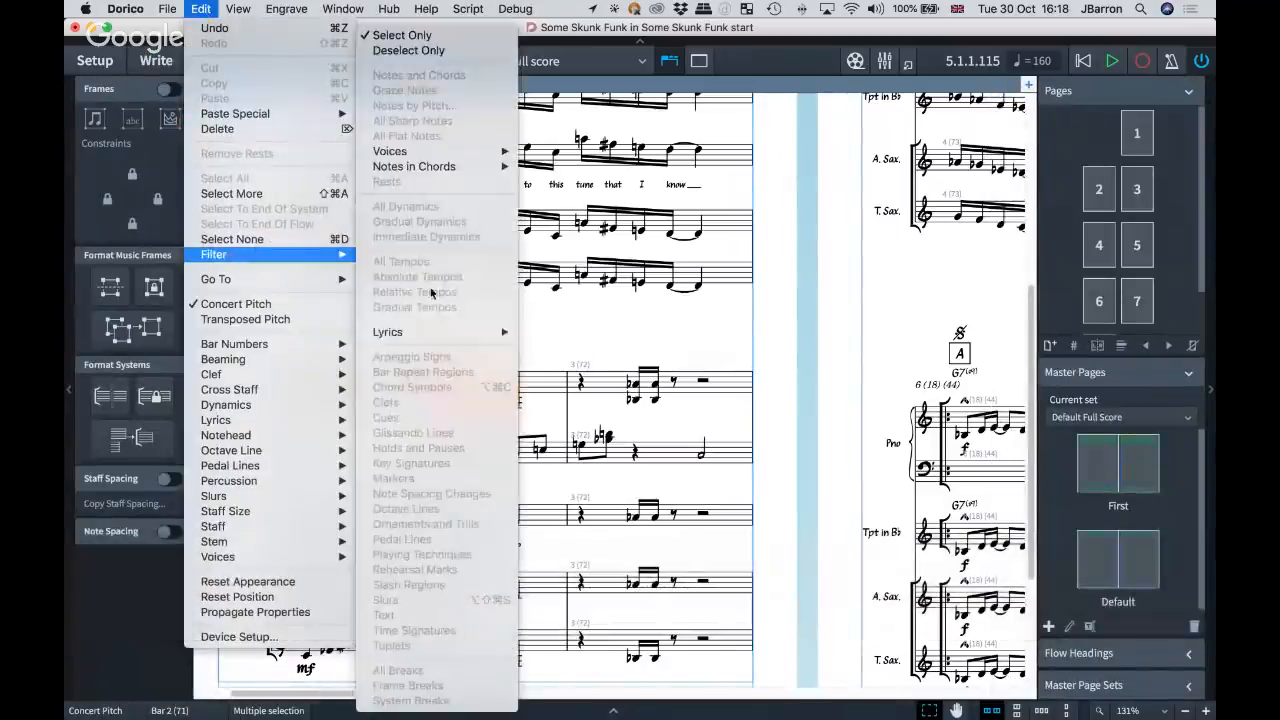
click(577, 327)
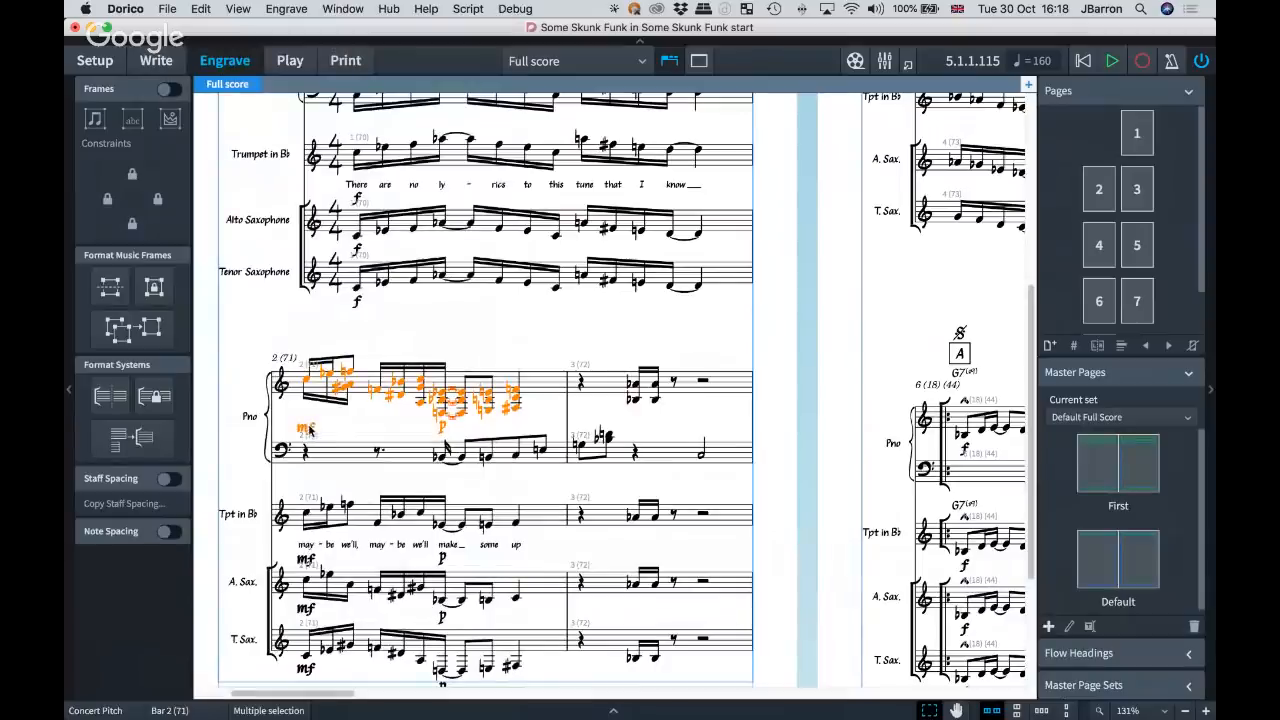
Select only the piano's mf and p in bar 2 using Select More in Engrave mode, and clear the selection.
click(396, 428)
click(442, 427)
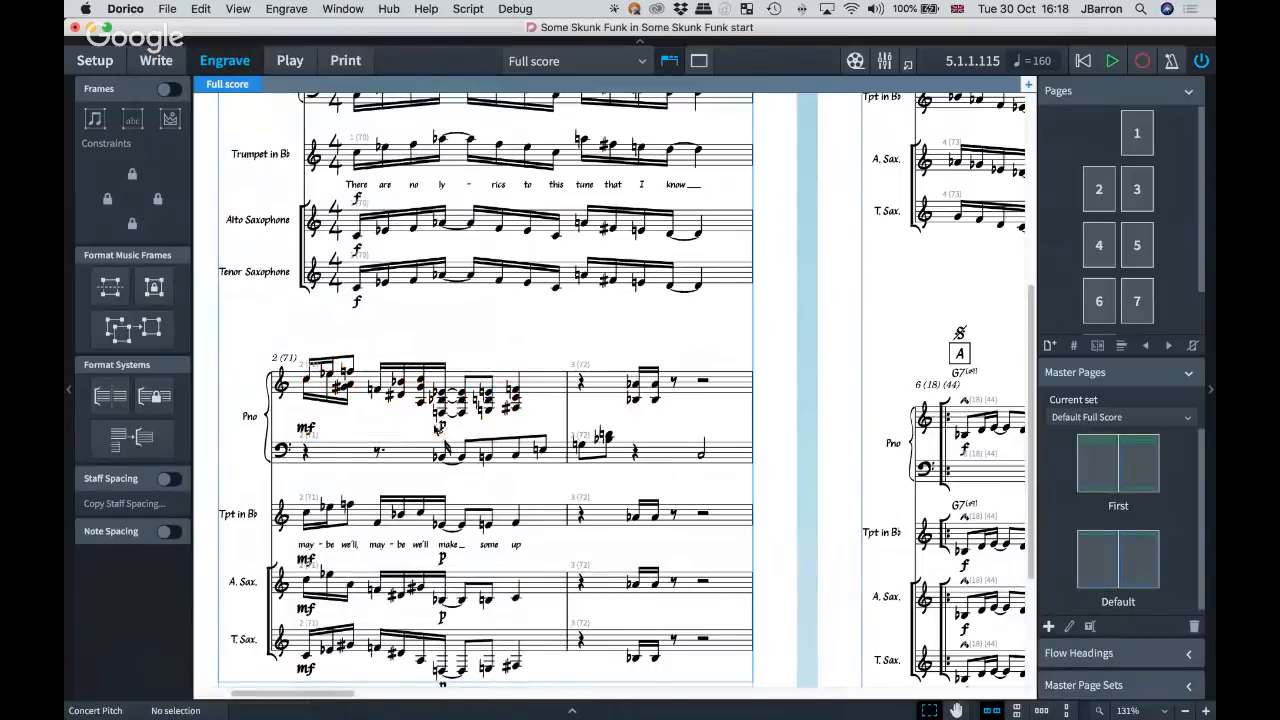
key(super+shift+a)
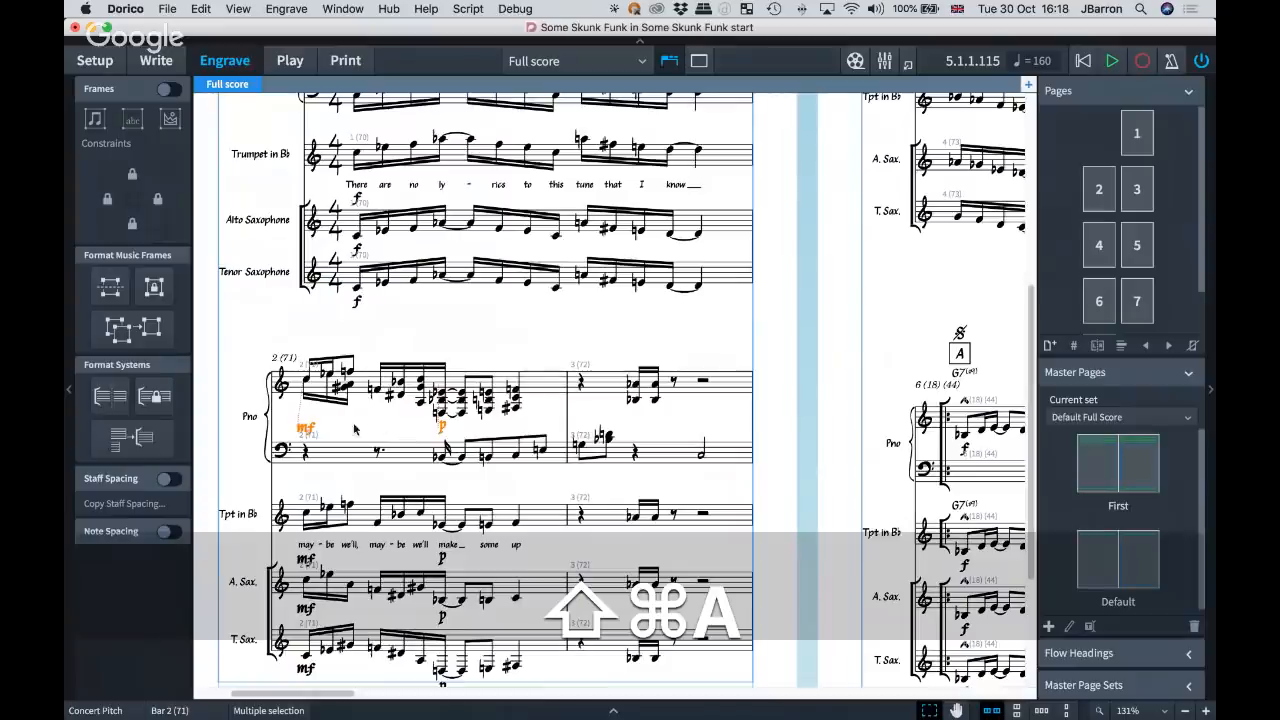
click(391, 331)
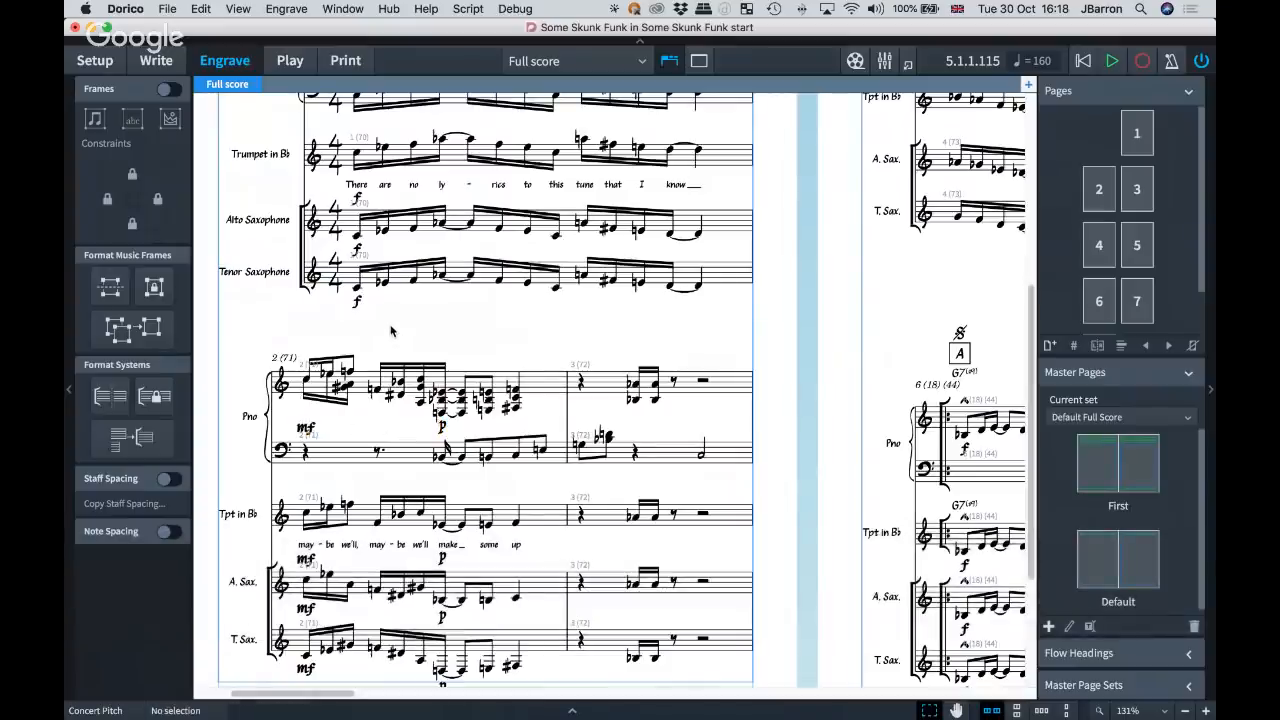
Select the trumpet's first note at rehearsal mark A and switch from the full score to the Trumpet (B Flat) part.
scroll(391, 331, right, 8)
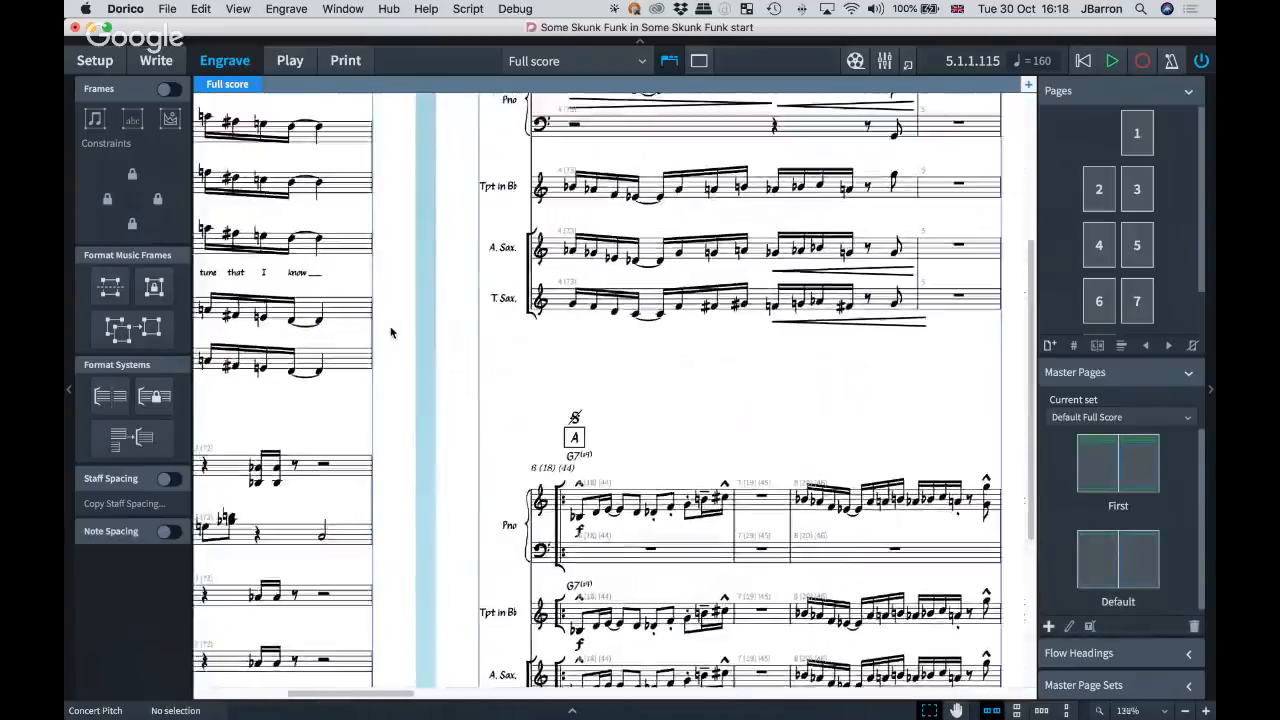
key(x)
key(x)
scroll(391, 331, down, 1)
scroll(391, 331, right, 2)
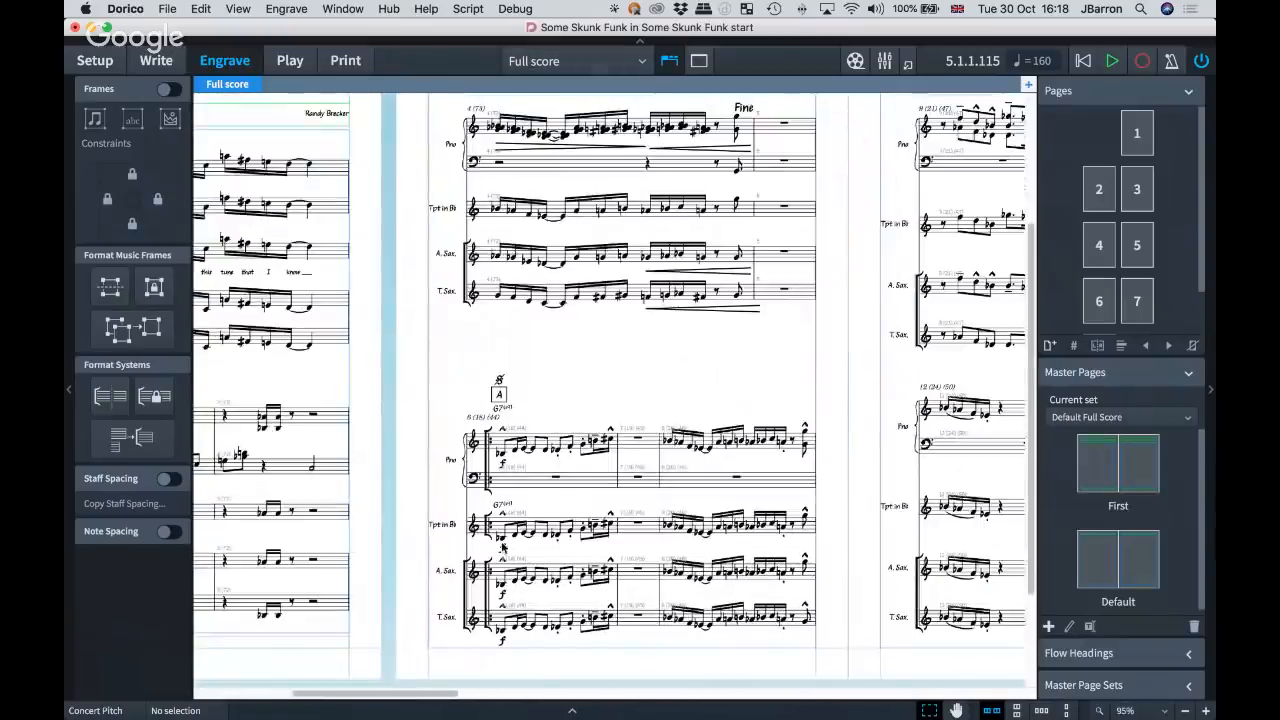
click(503, 546)
key(w)
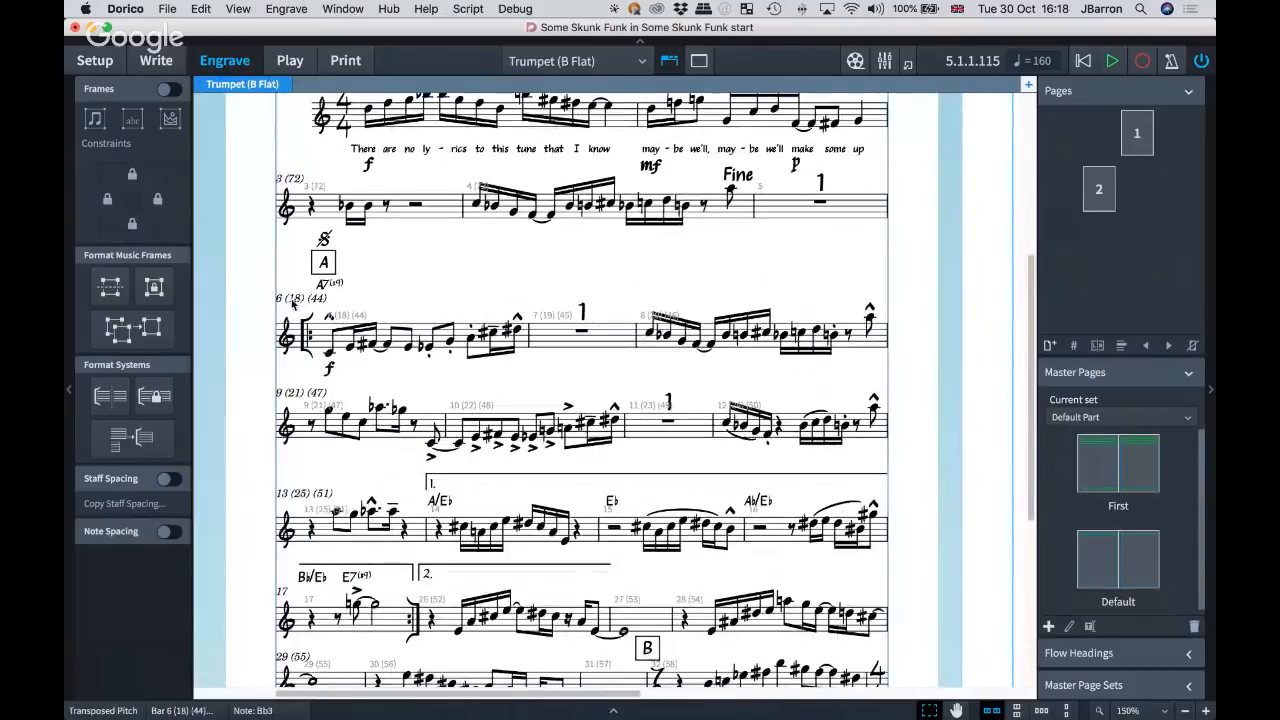
Set bar numbering for repeated sections to Do not count repeats in the Engraving Options and apply the change.
key(shift+super+e)
click(480, 254)
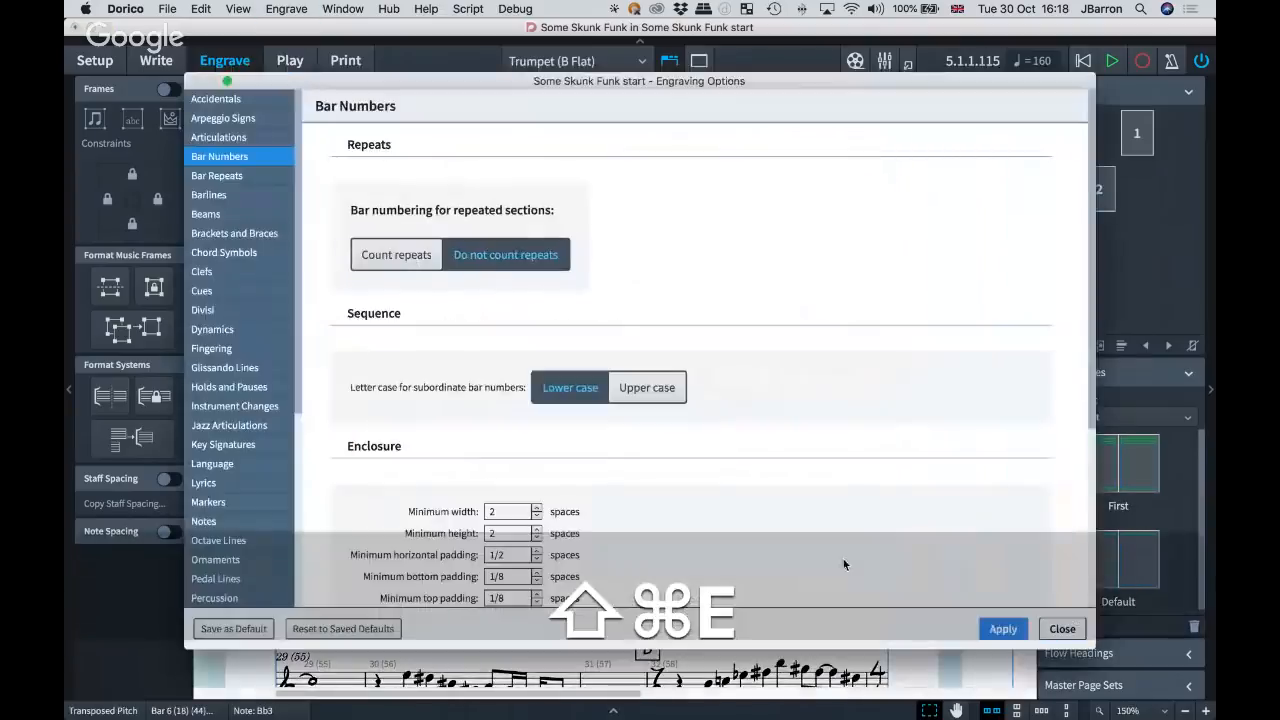
click(1002, 630)
click(1062, 628)
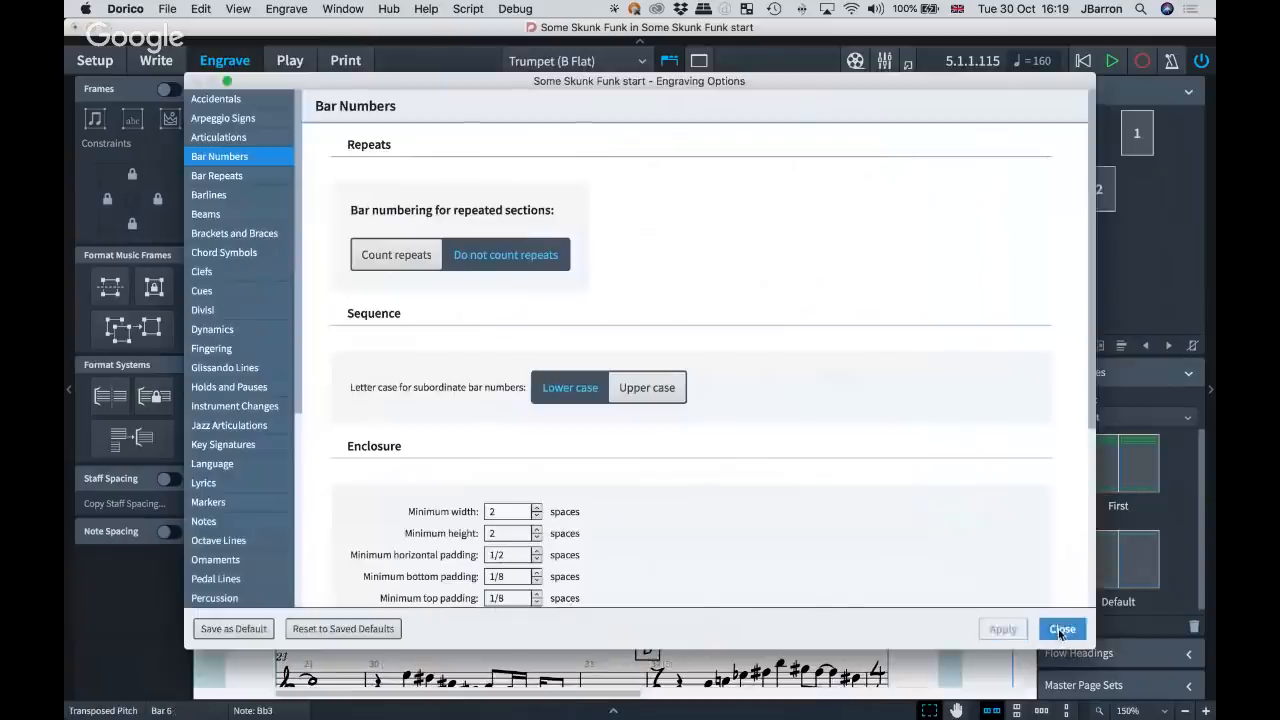
scroll(419, 307, left, 3)
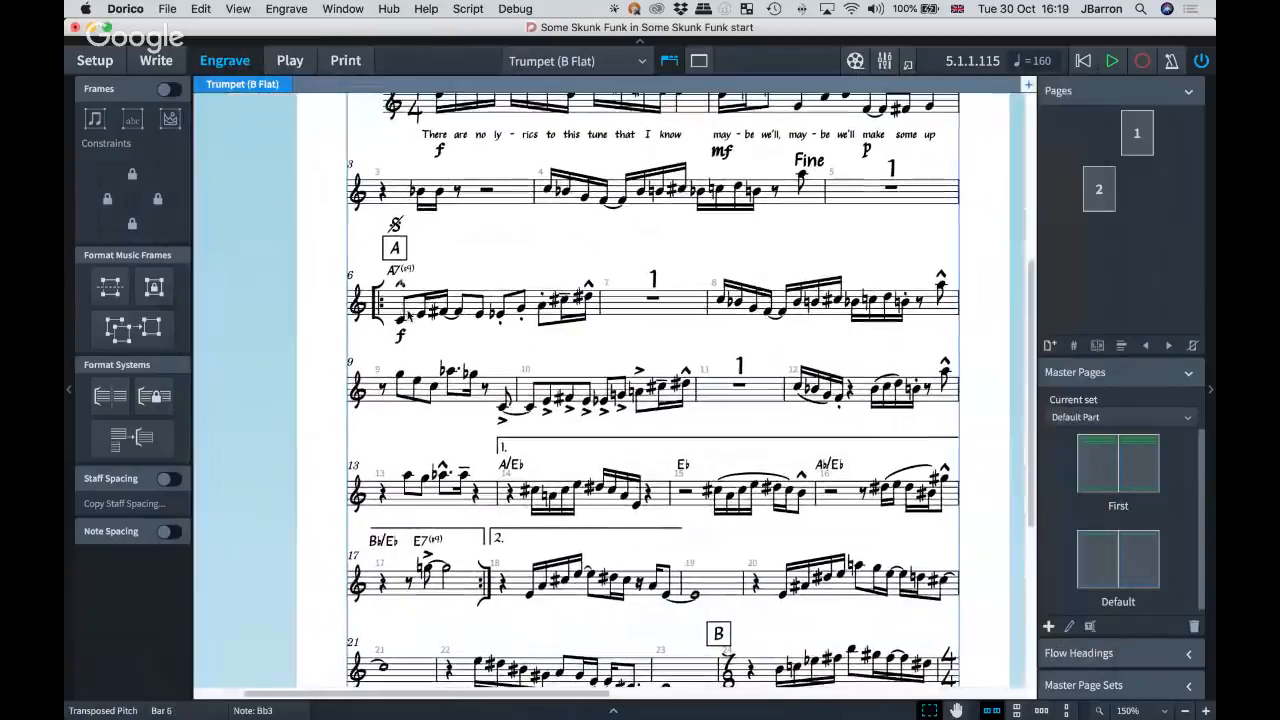
Select the chord symbols throughout the trumpet part by extending the selection from the B♭/E♭ chord in bar 17 with Select More.
click(390, 270)
scroll(430, 272, right, 2)
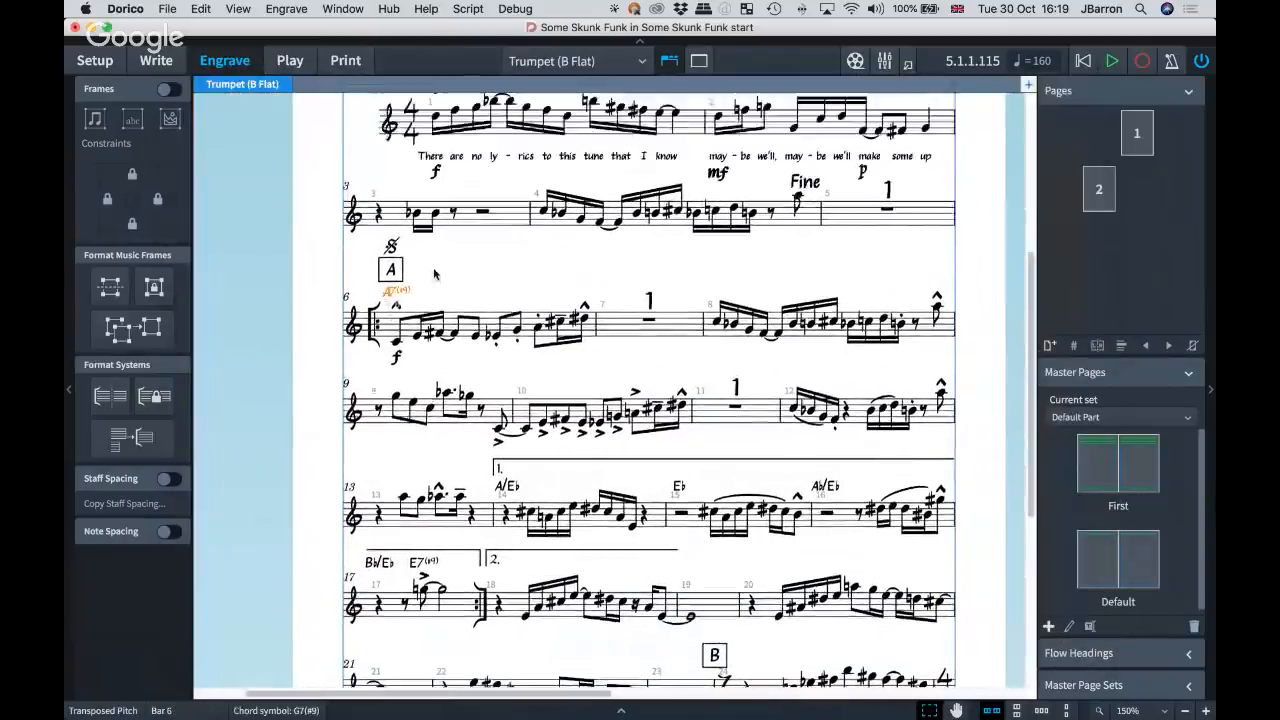
scroll(435, 273, down, 4)
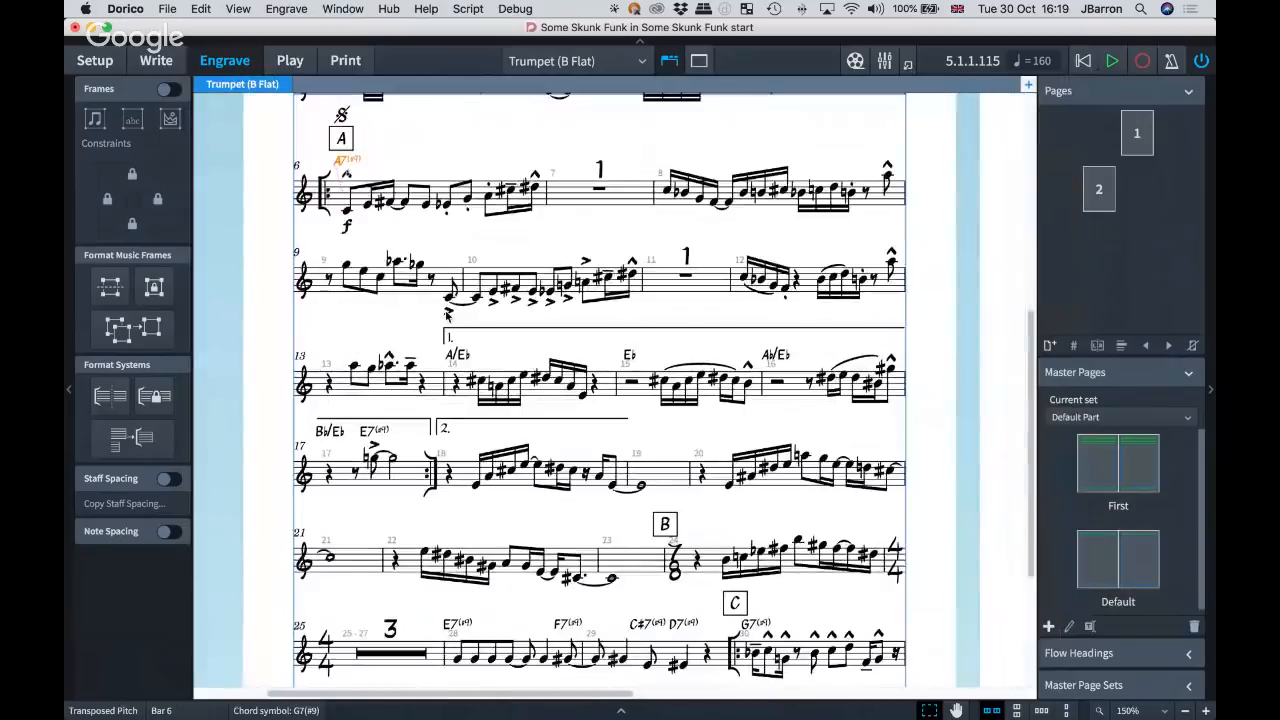
click(338, 432)
key(shift+super+a)
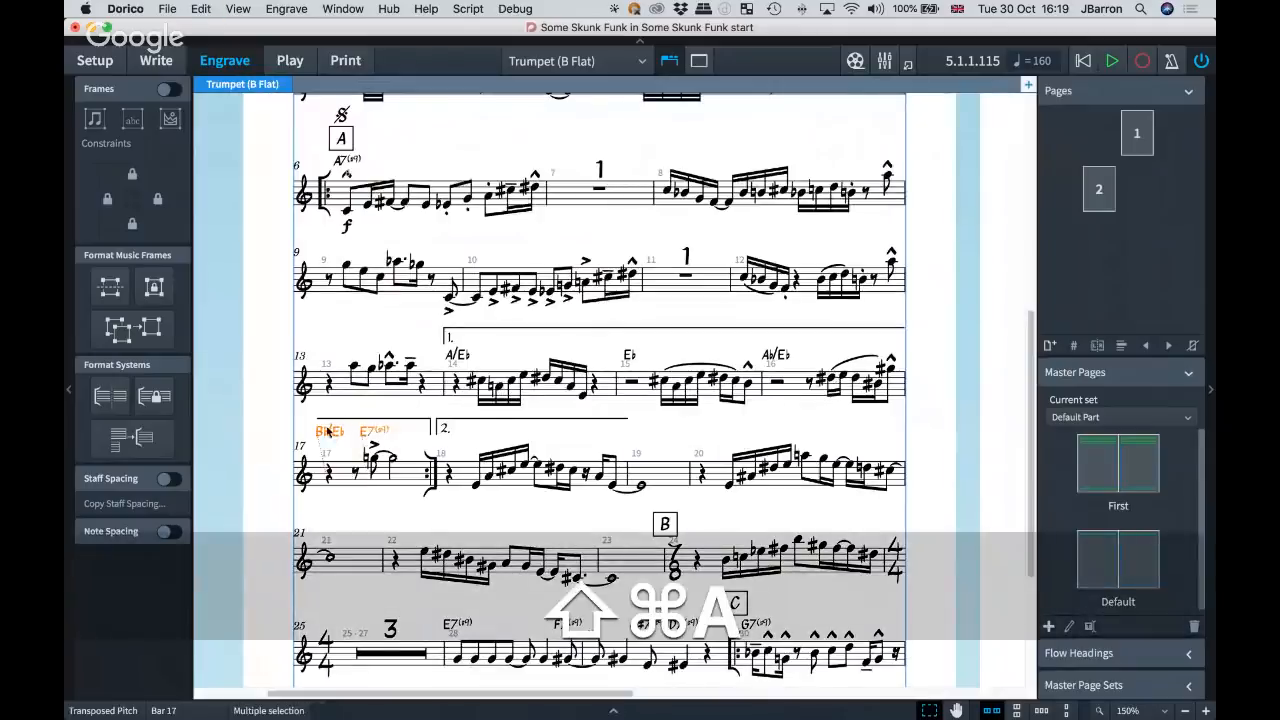
key(shift+super+a)
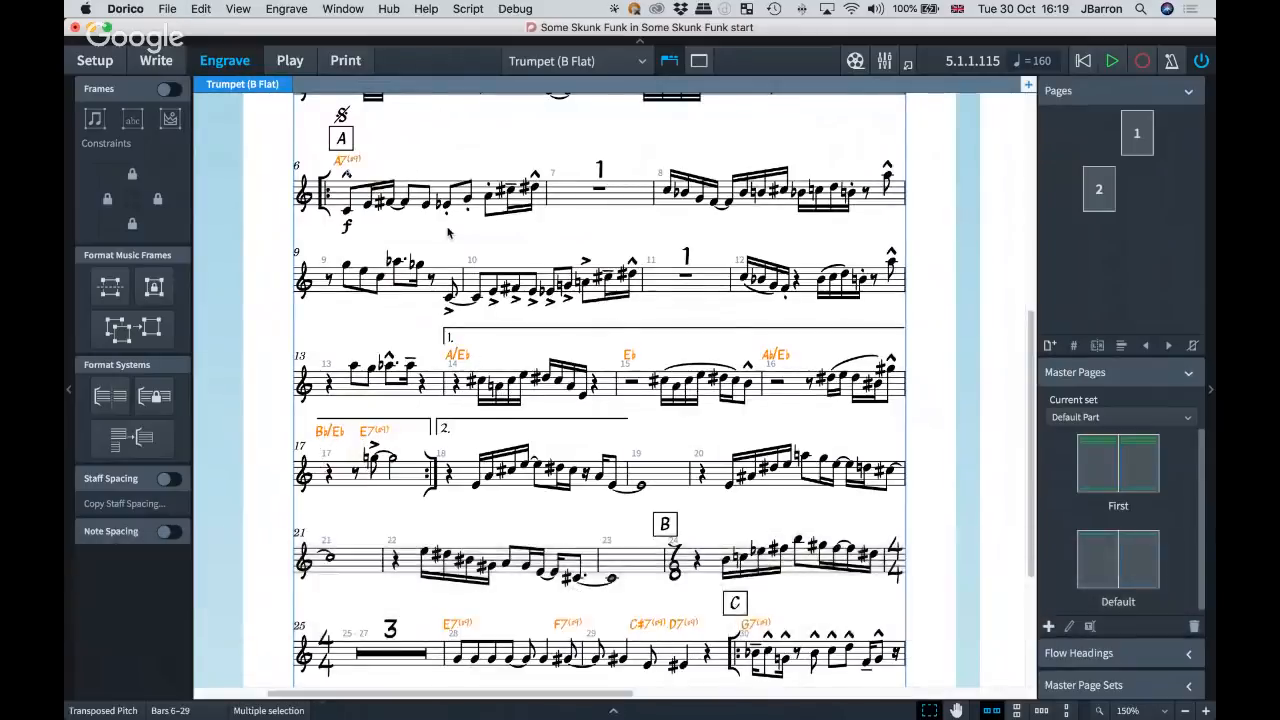
scroll(448, 233, up, 2)
scroll(448, 233, down, 3)
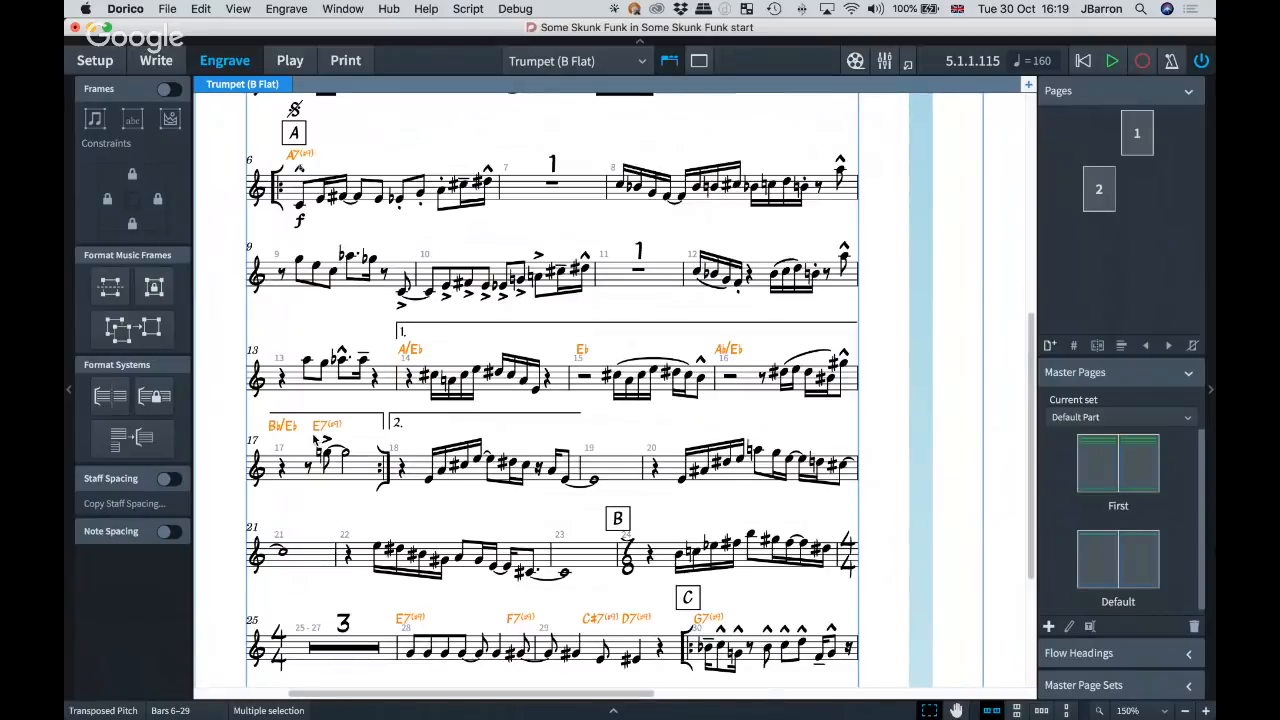
Search the key command preferences for "hide", look up the Hide/Show Item command under Edit, and close the preferences.
key(super+comma)
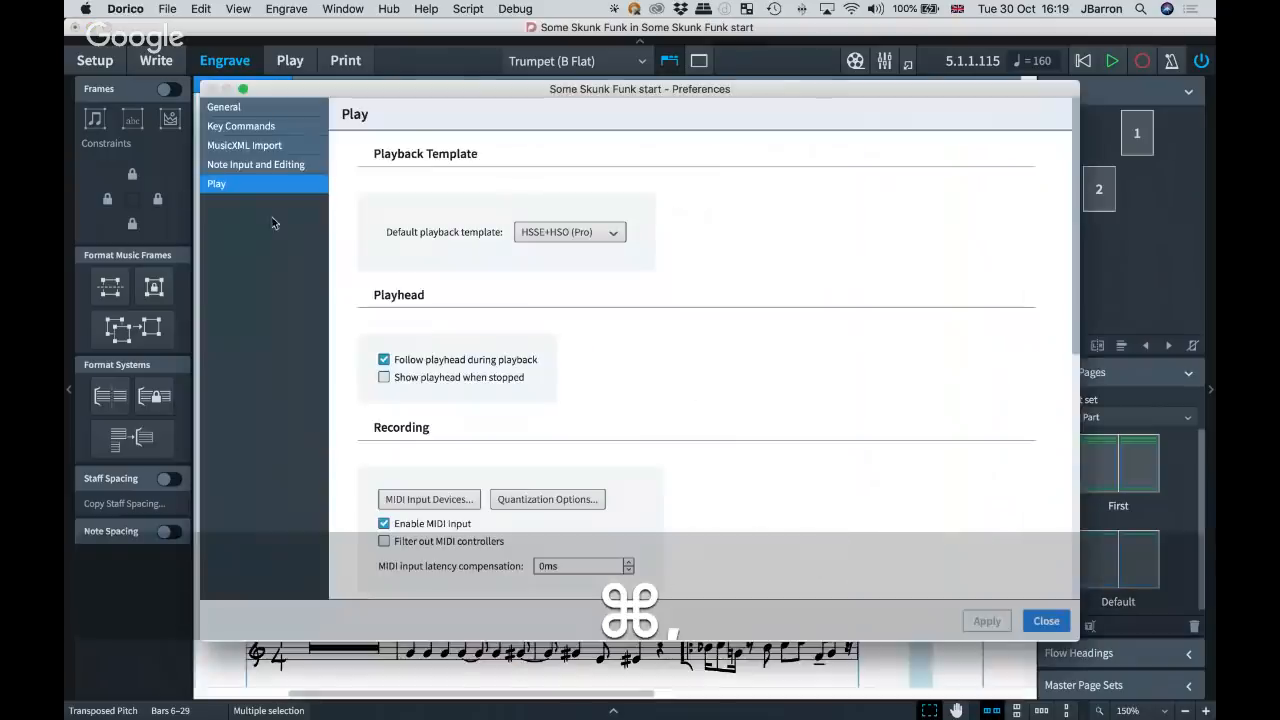
click(231, 124)
click(407, 117)
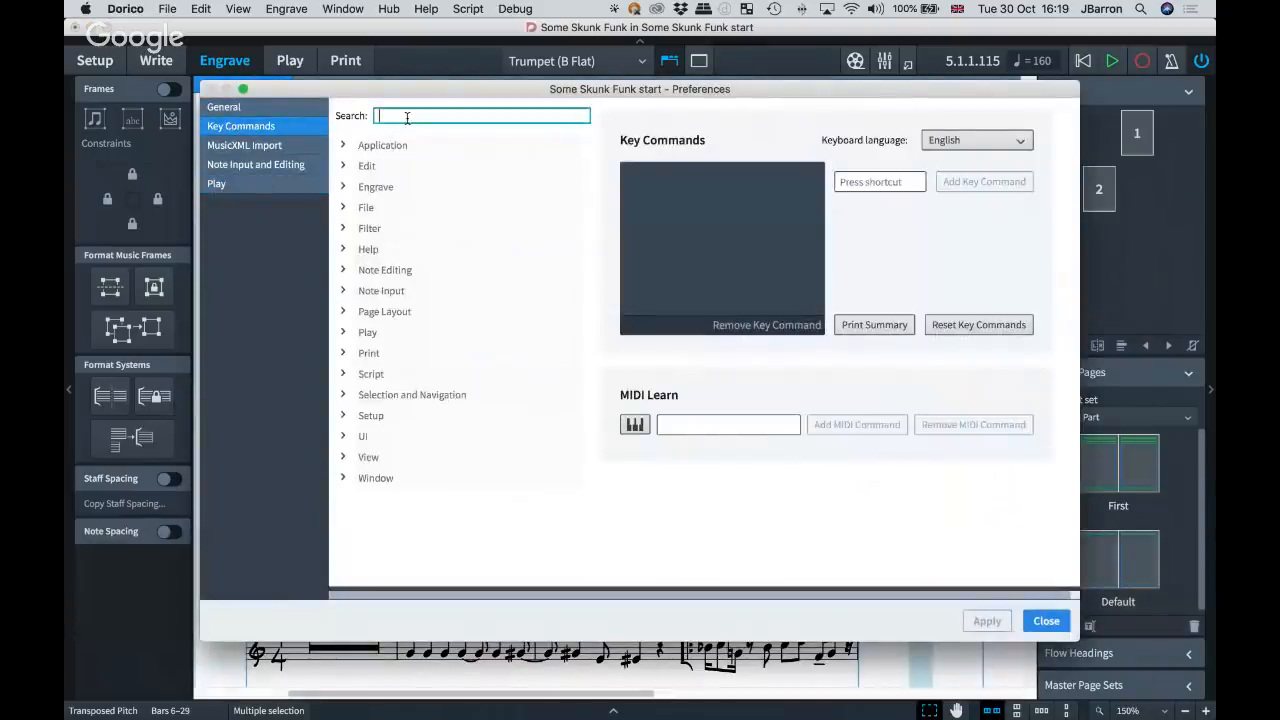
text(hide)
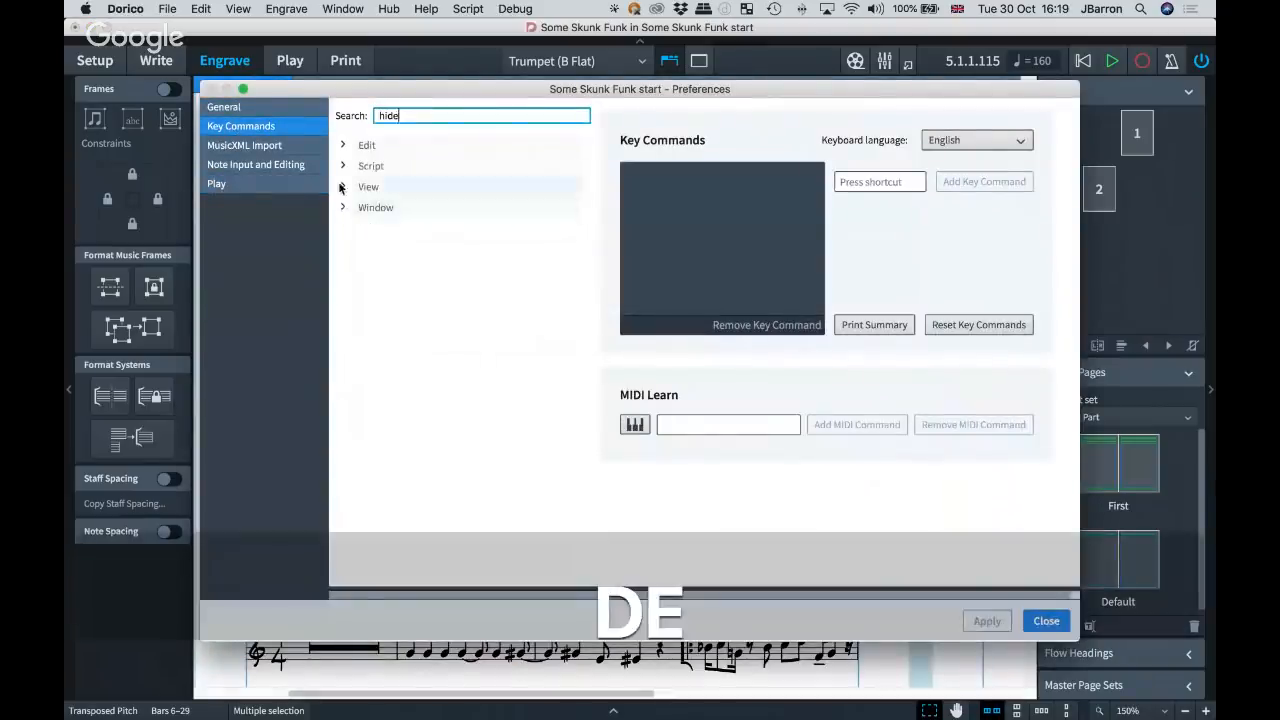
click(343, 145)
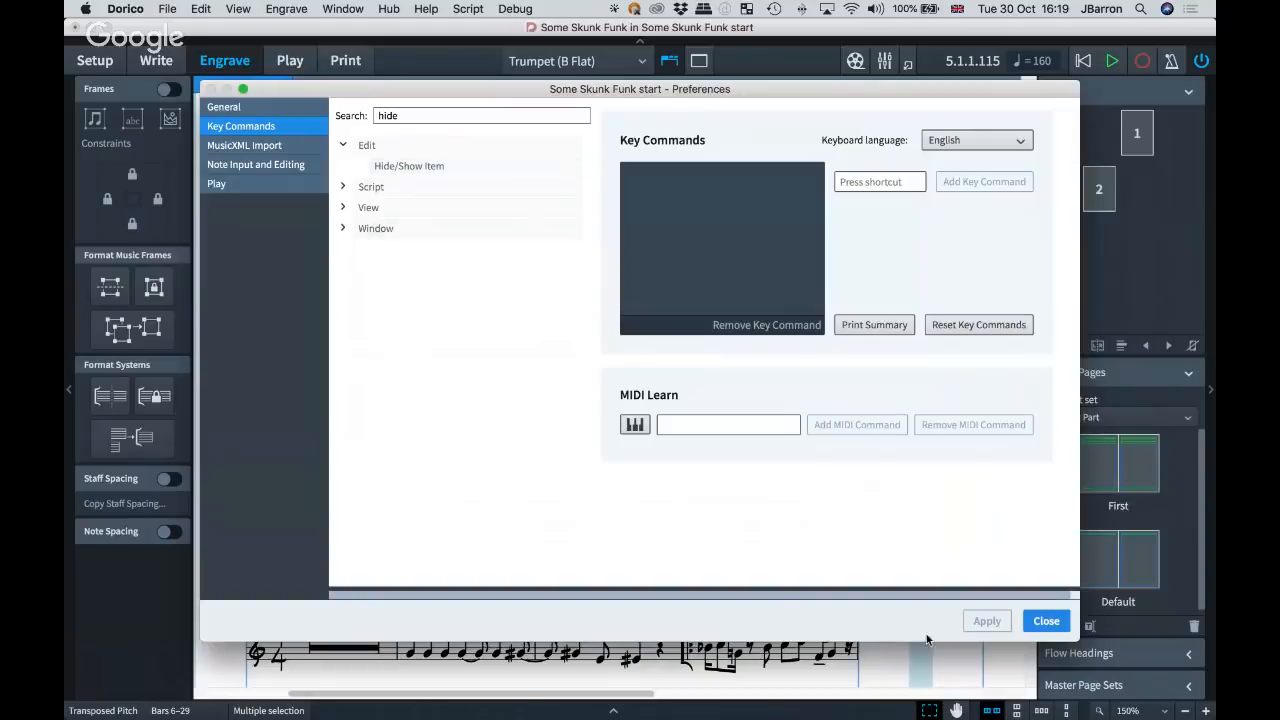
click(1046, 622)
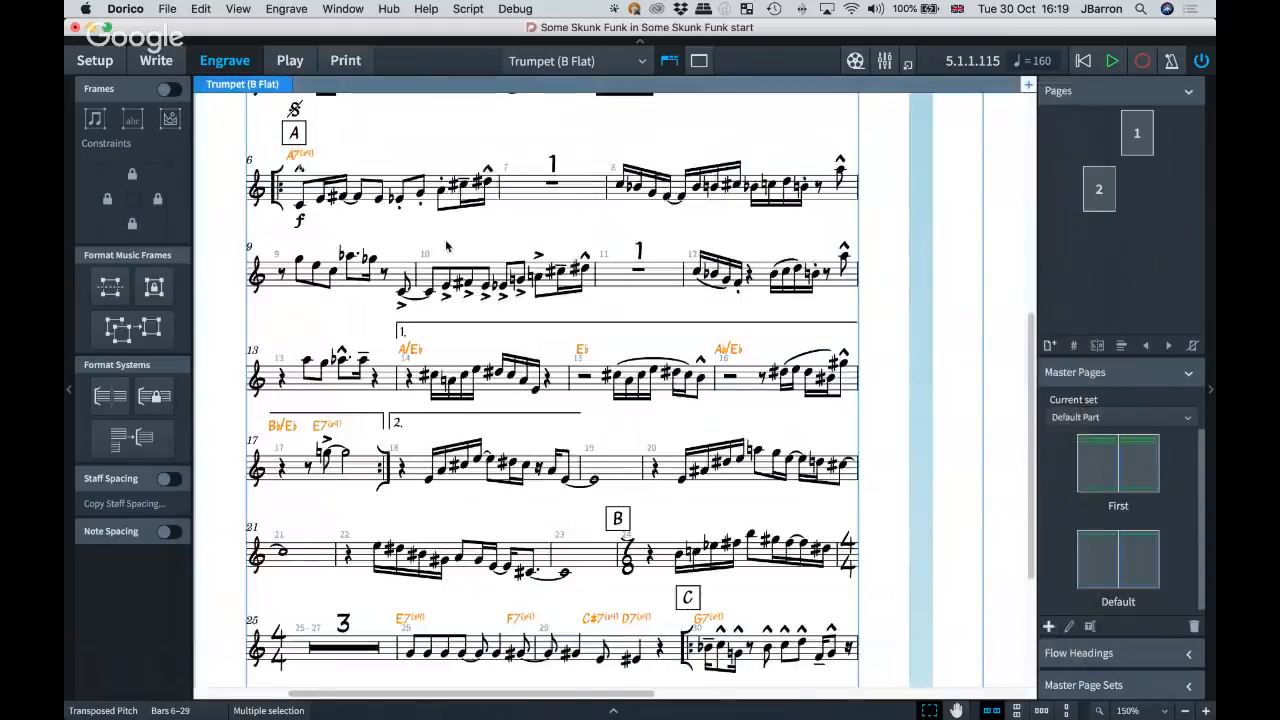
Hide the selected chord symbols in the trumpet part with Hide/Show Item and clear the selection.
key(section)
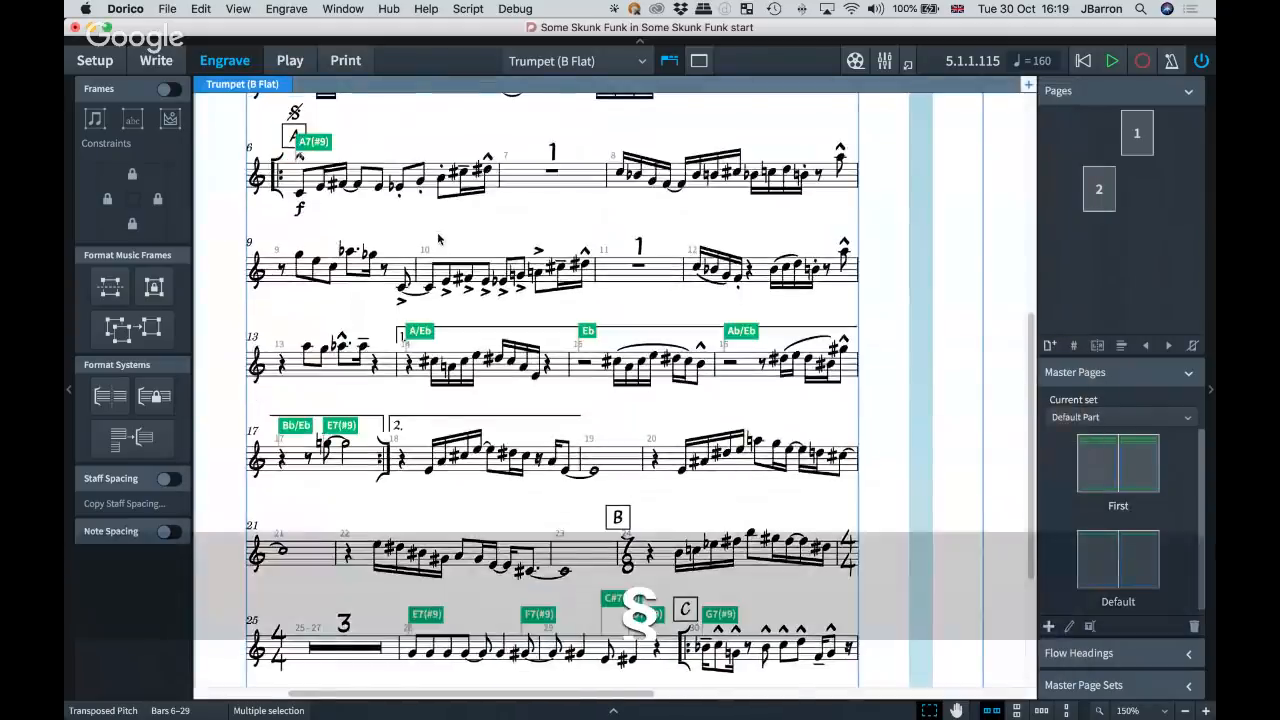
click(370, 328)
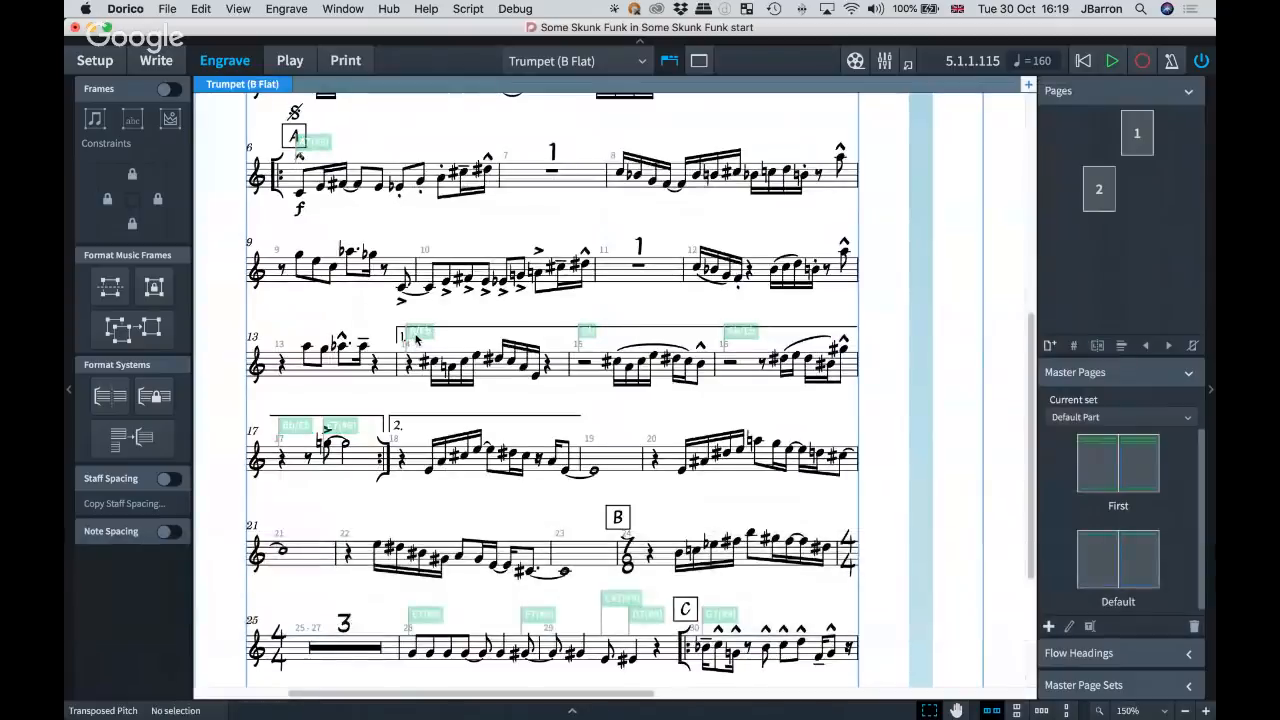
click(416, 336)
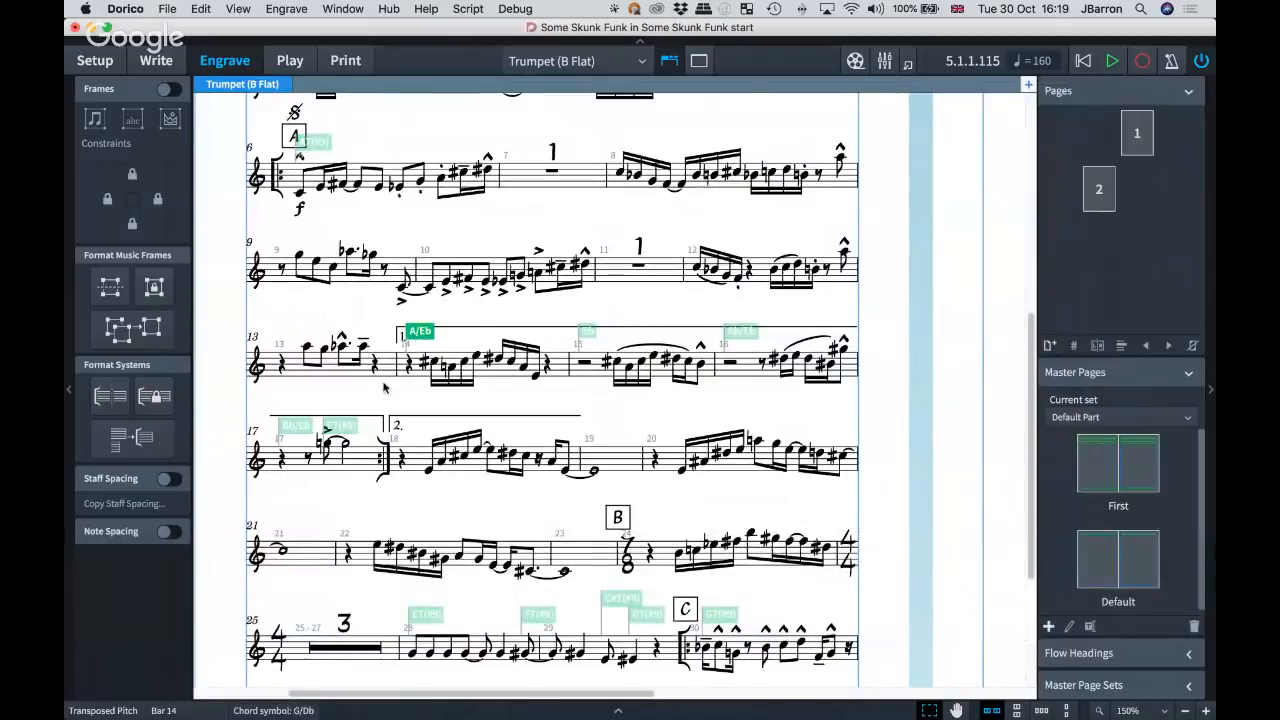
shift+click(367, 442)
In Write mode, select bars 14 to 17, filter the selection to chord symbols, show them again with Hide/Show Item, and deselect.
key(super+2)
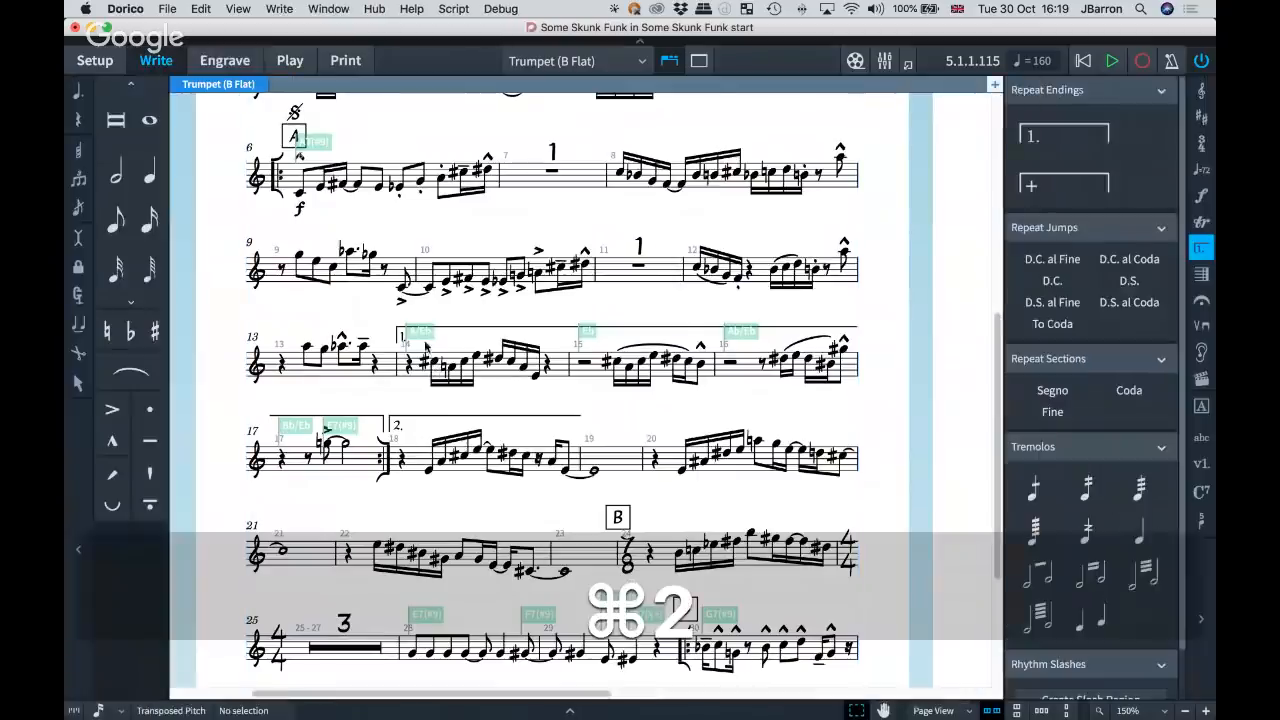
click(409, 366)
shift+click(367, 459)
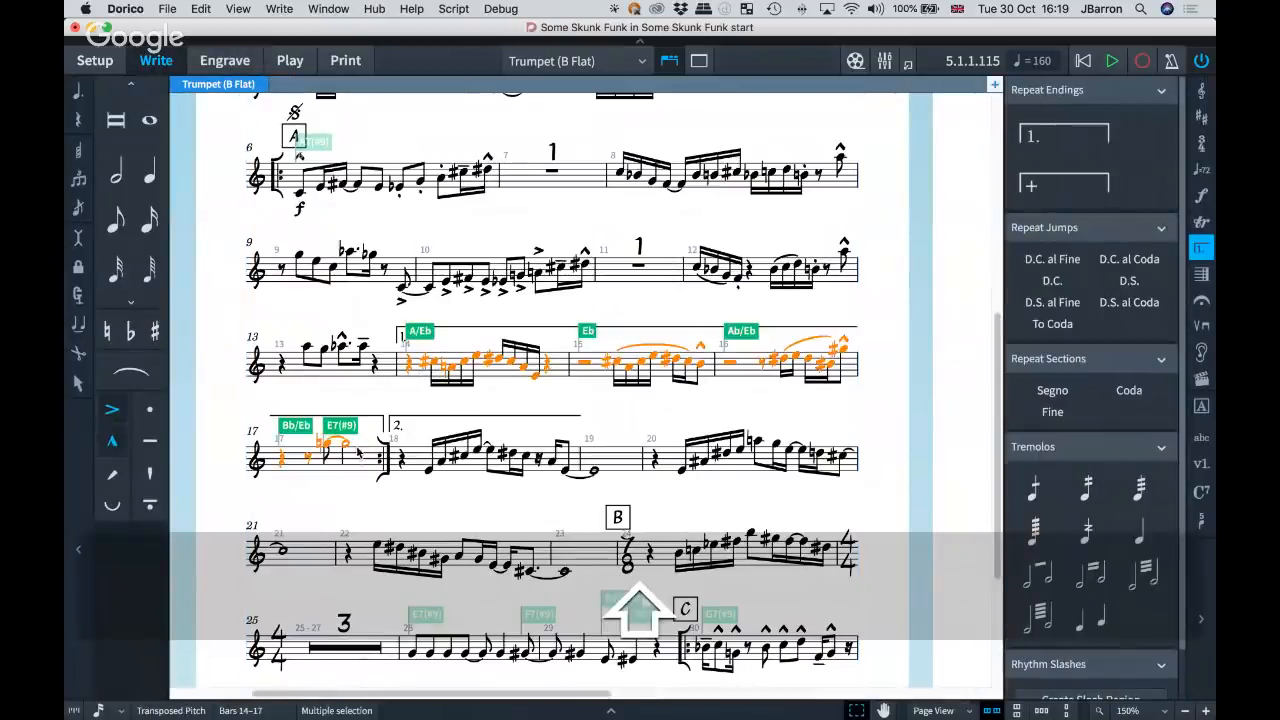
key(alt+super+c)
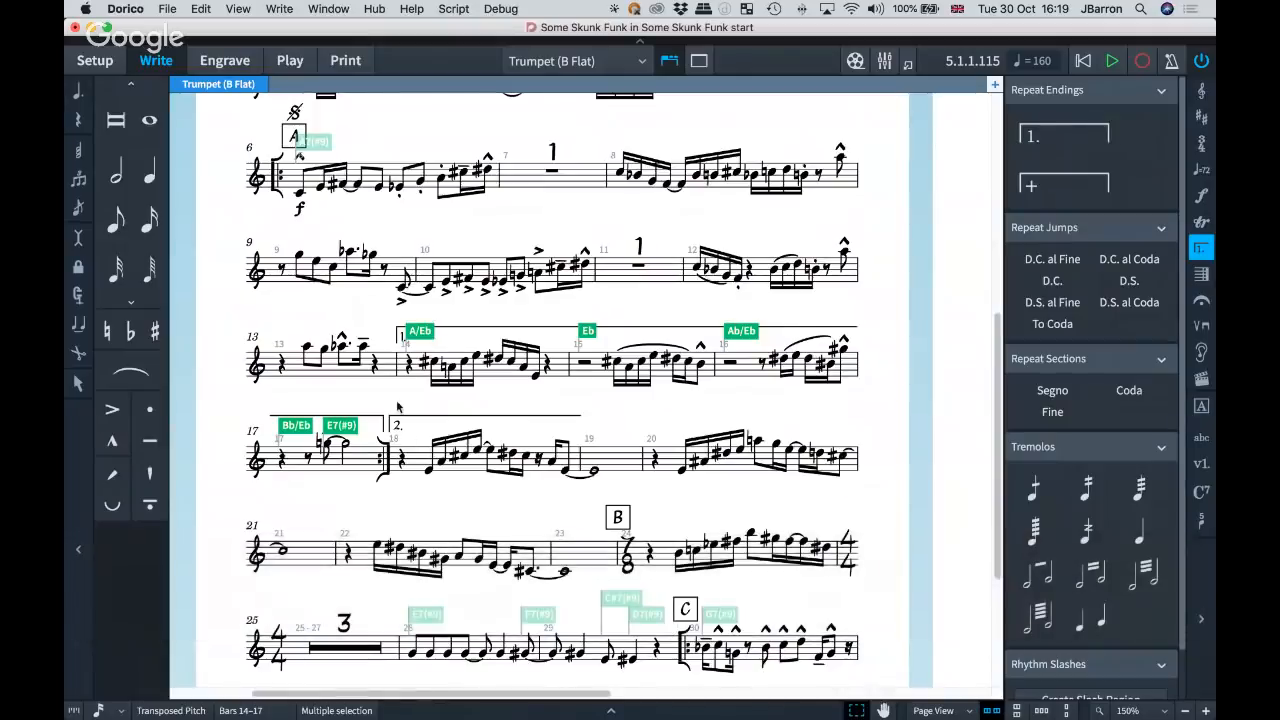
key(section)
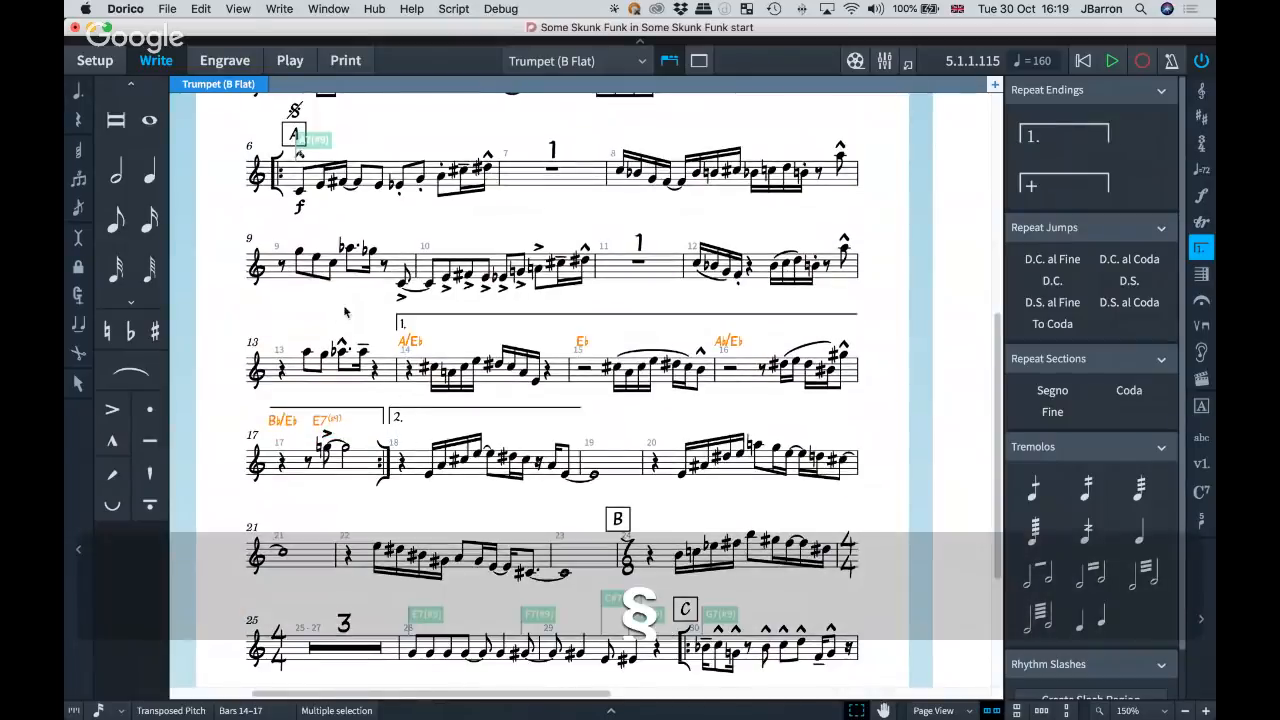
key(Escape)
scroll(390, 320, down, 2)
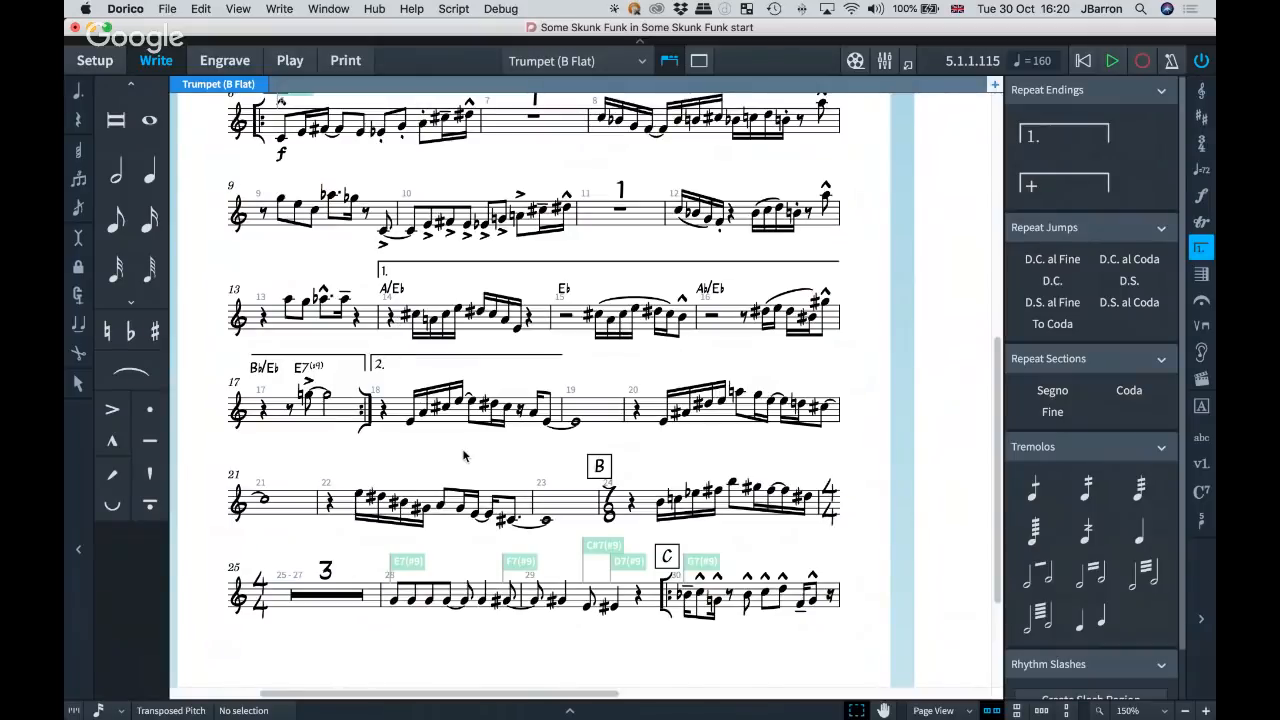
In the bows and trills violin project, use Select More from the first up bow to select all bowings, and from pizz. to add arco.
key(super+grave)
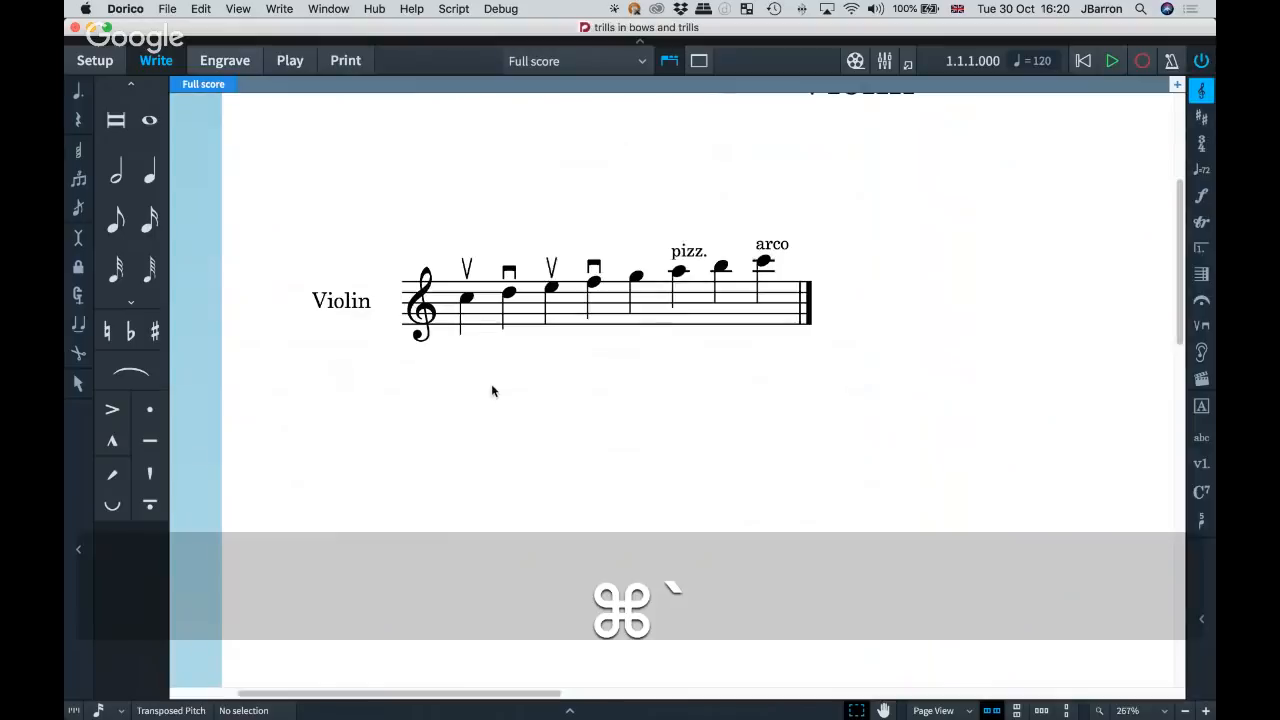
click(467, 268)
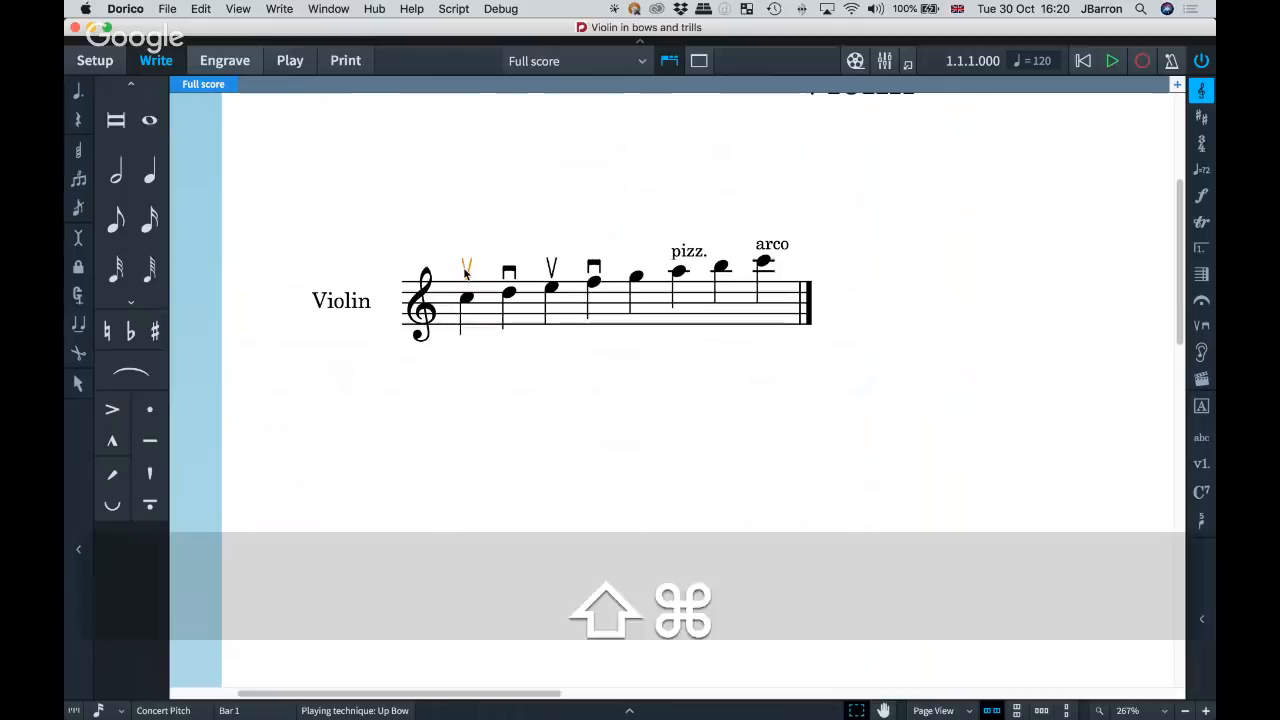
key(super+shift+a)
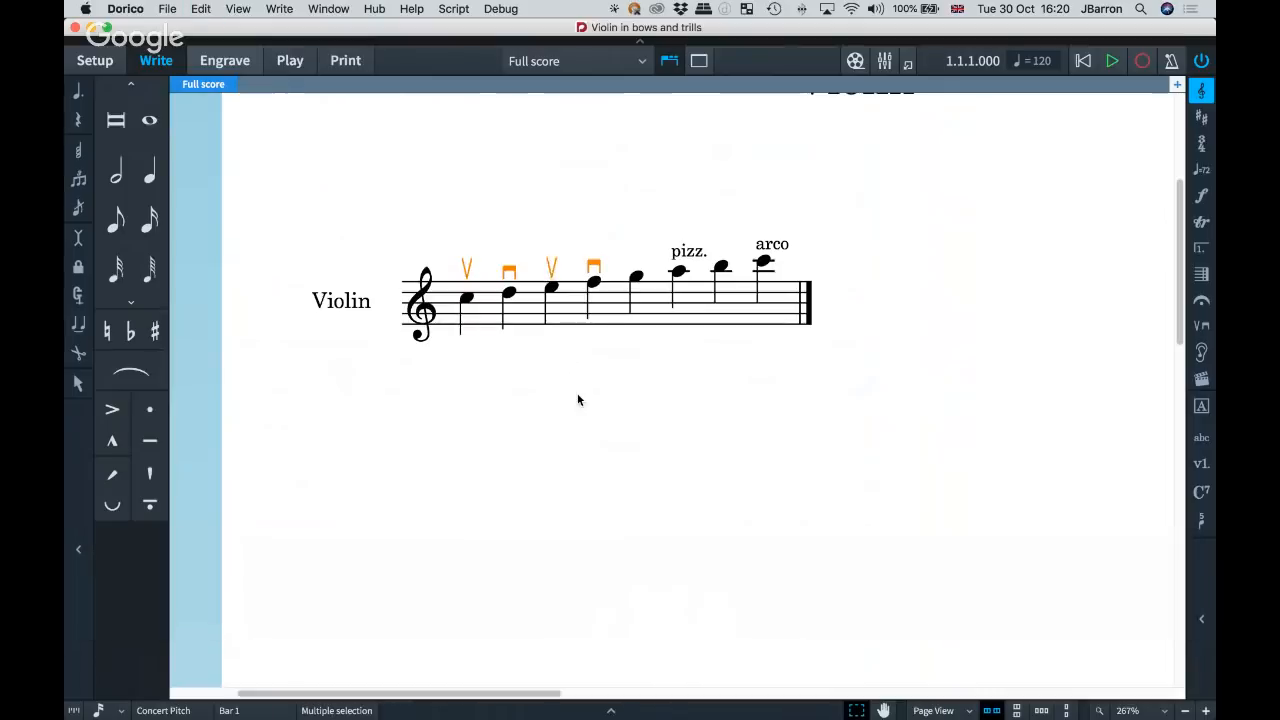
click(577, 400)
click(688, 257)
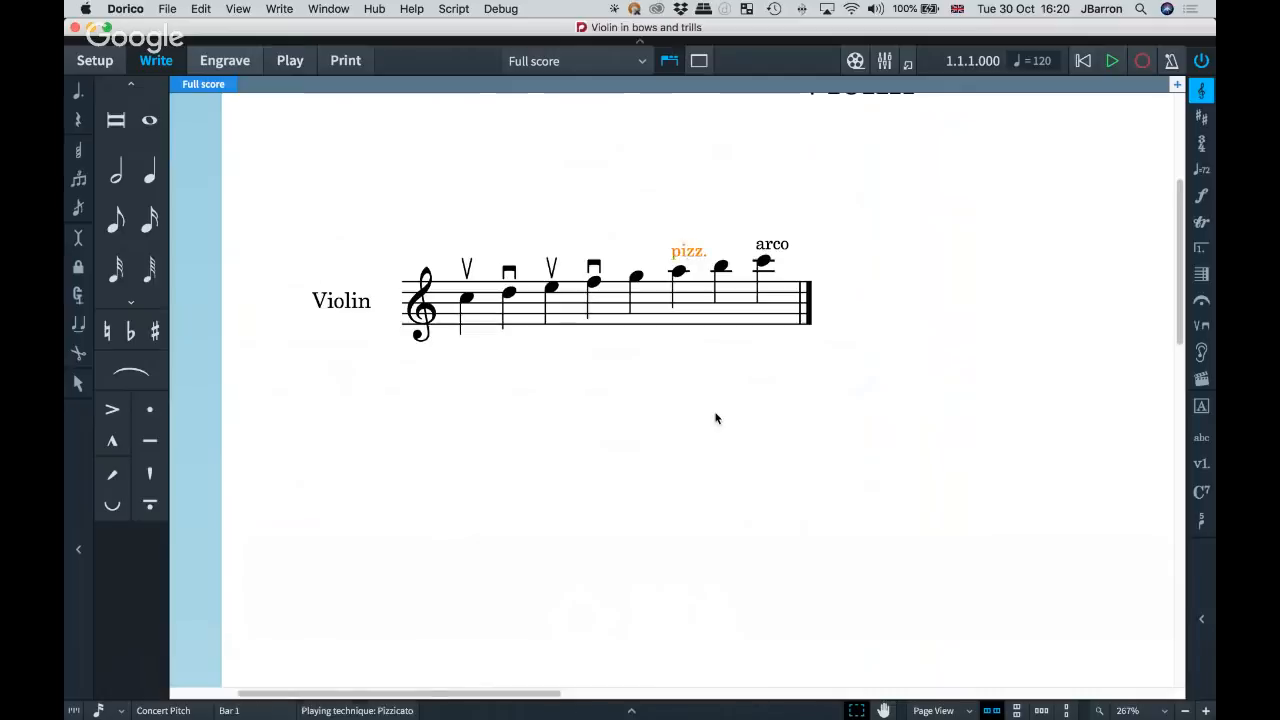
key(super+shift+a)
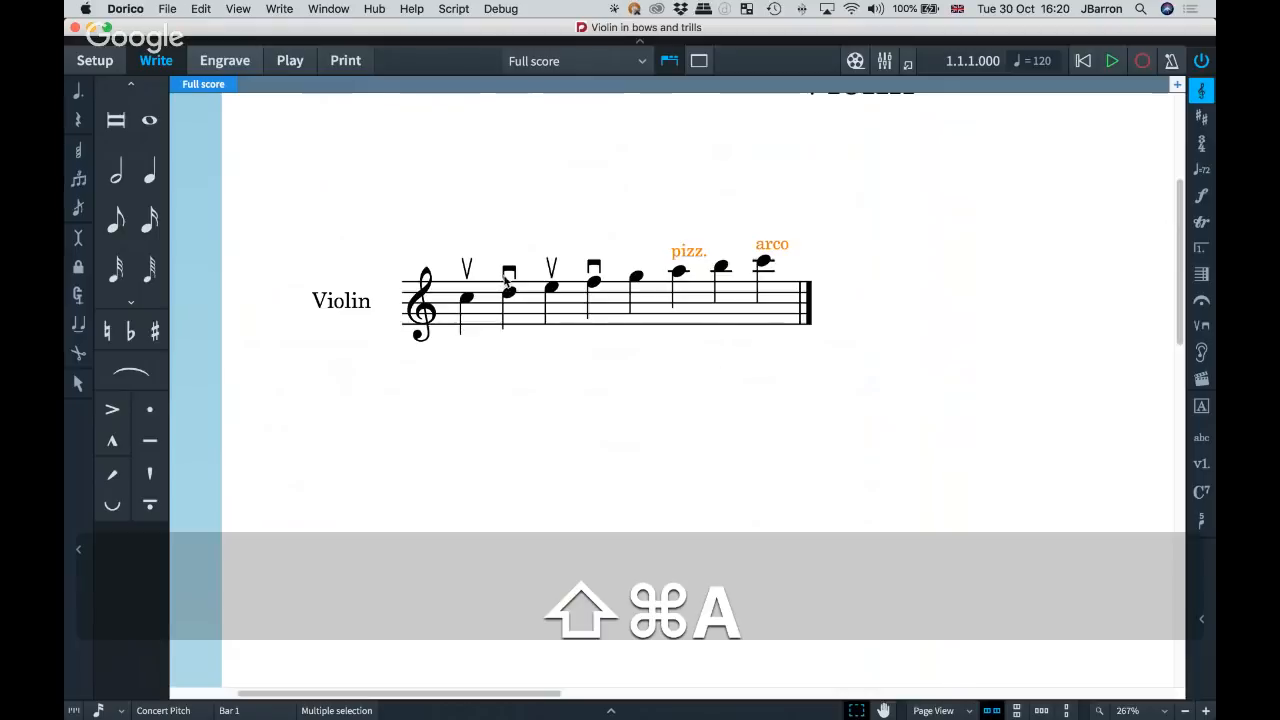
Use Select More from the last down bow plus pizz. to select all playing techniques, and from that down bow alone to select only bowings.
click(593, 266)
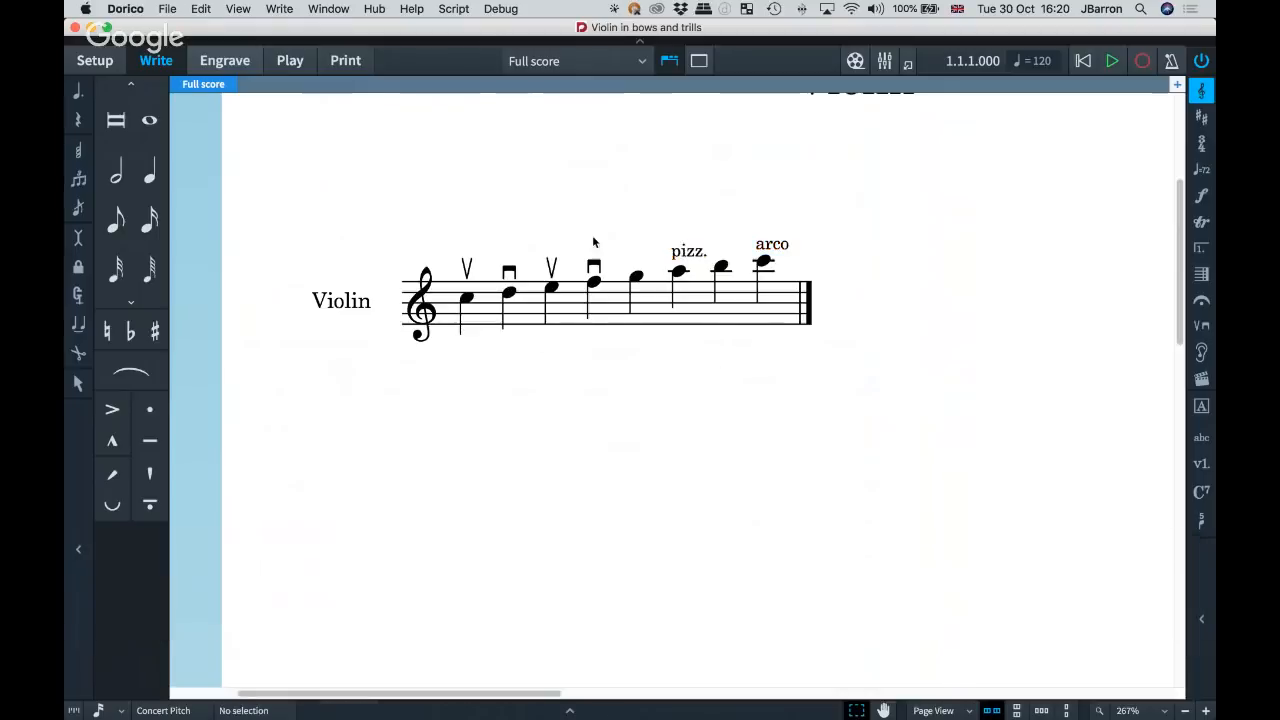
super+click(668, 258)
key(shift+super+a)
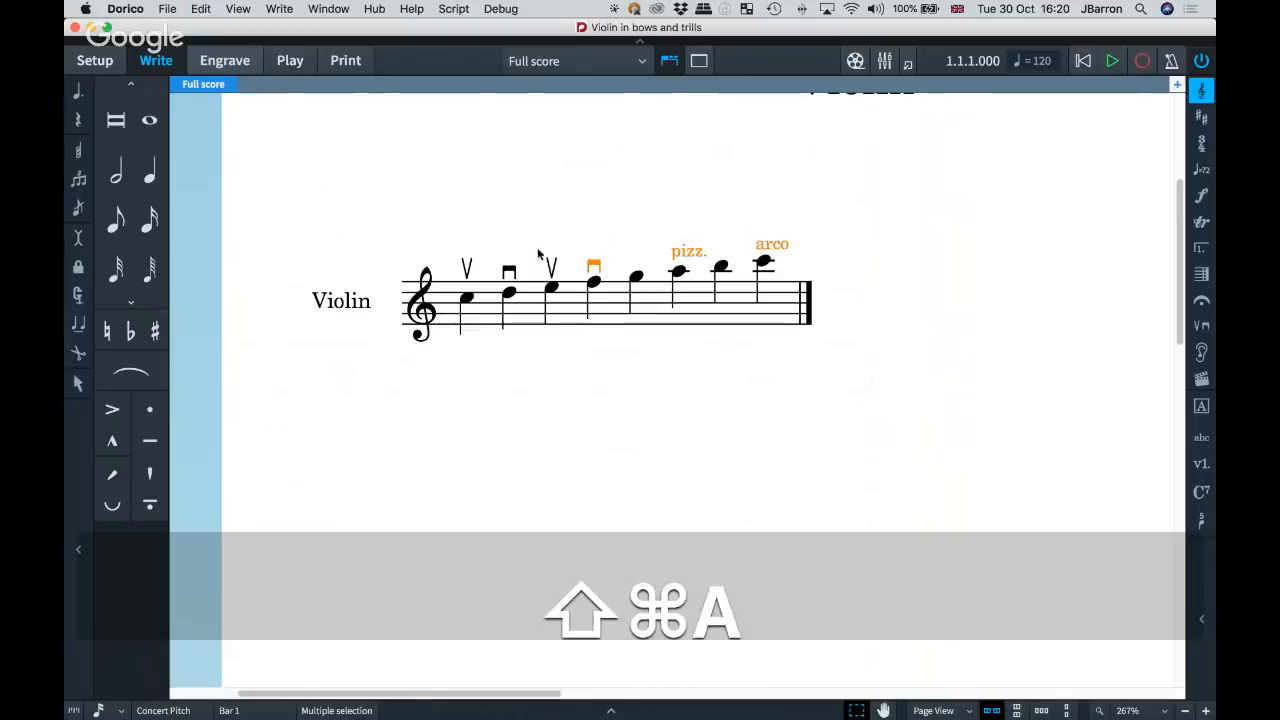
key(shift+super+a)
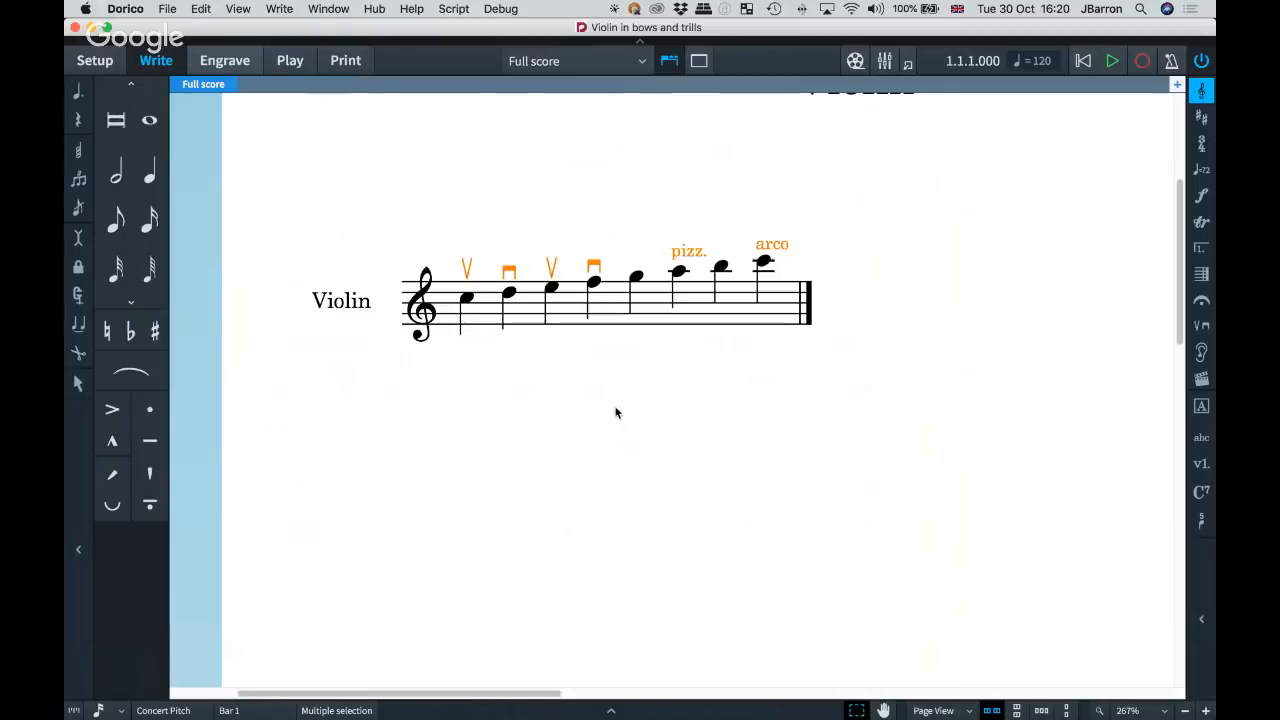
click(594, 266)
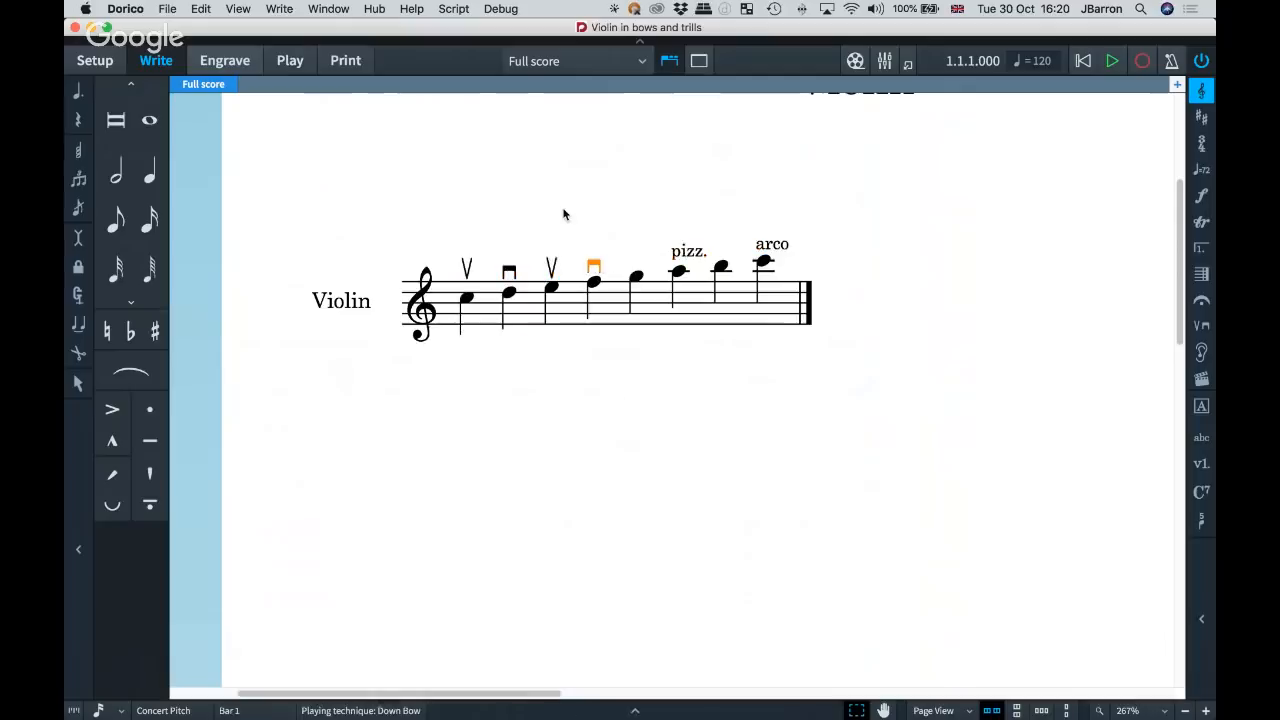
key(shift+super+a)
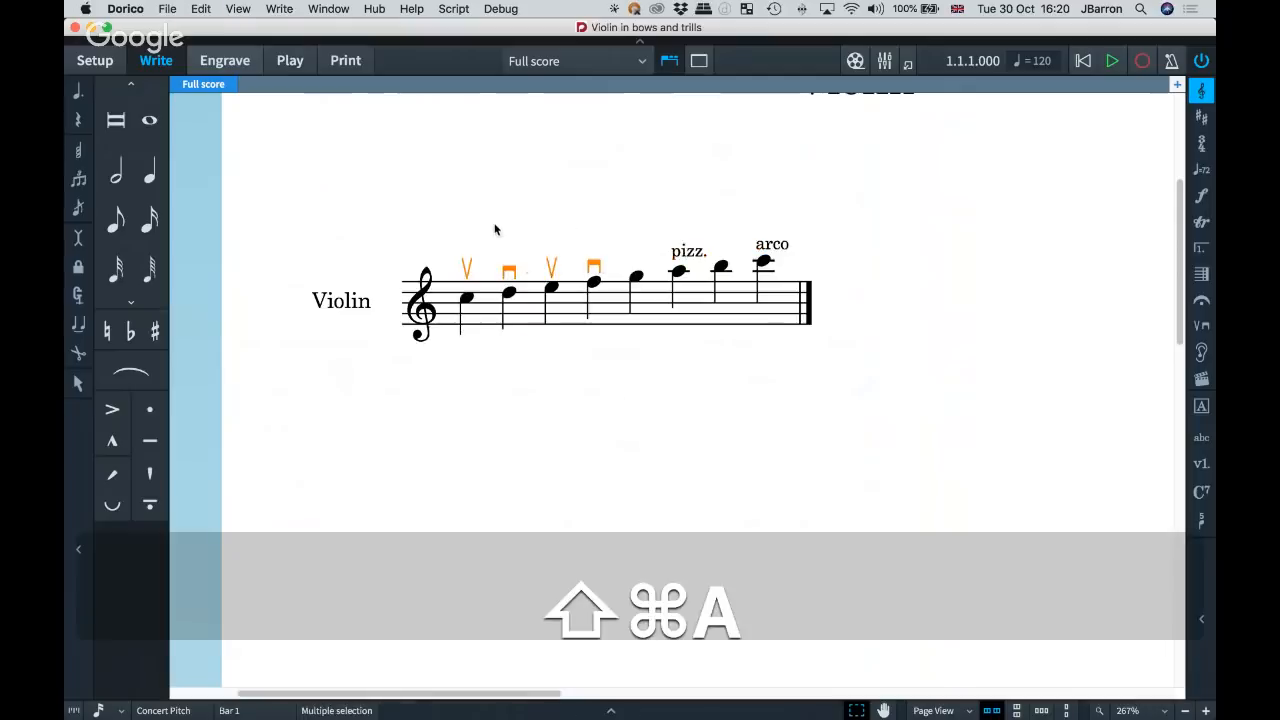
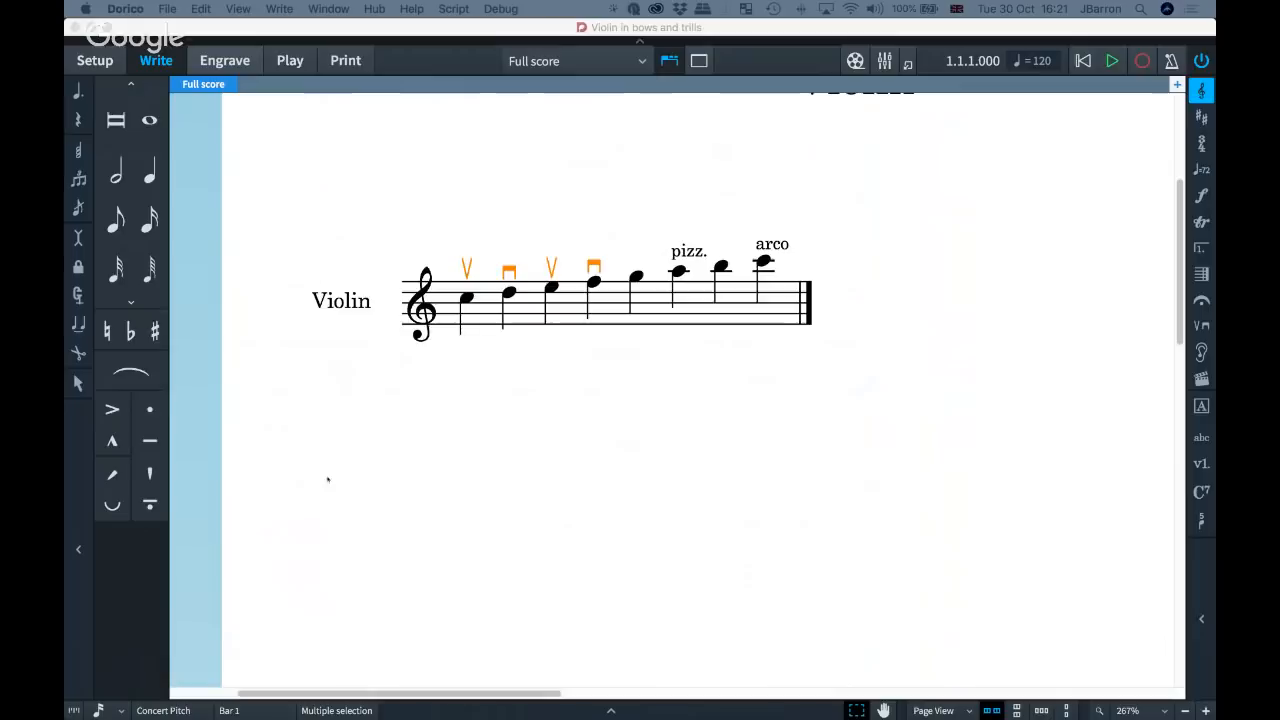
Clear the bowing selection, switch to the Some Skunk Funk project, and change from the trumpet part to the full score.
click(537, 408)
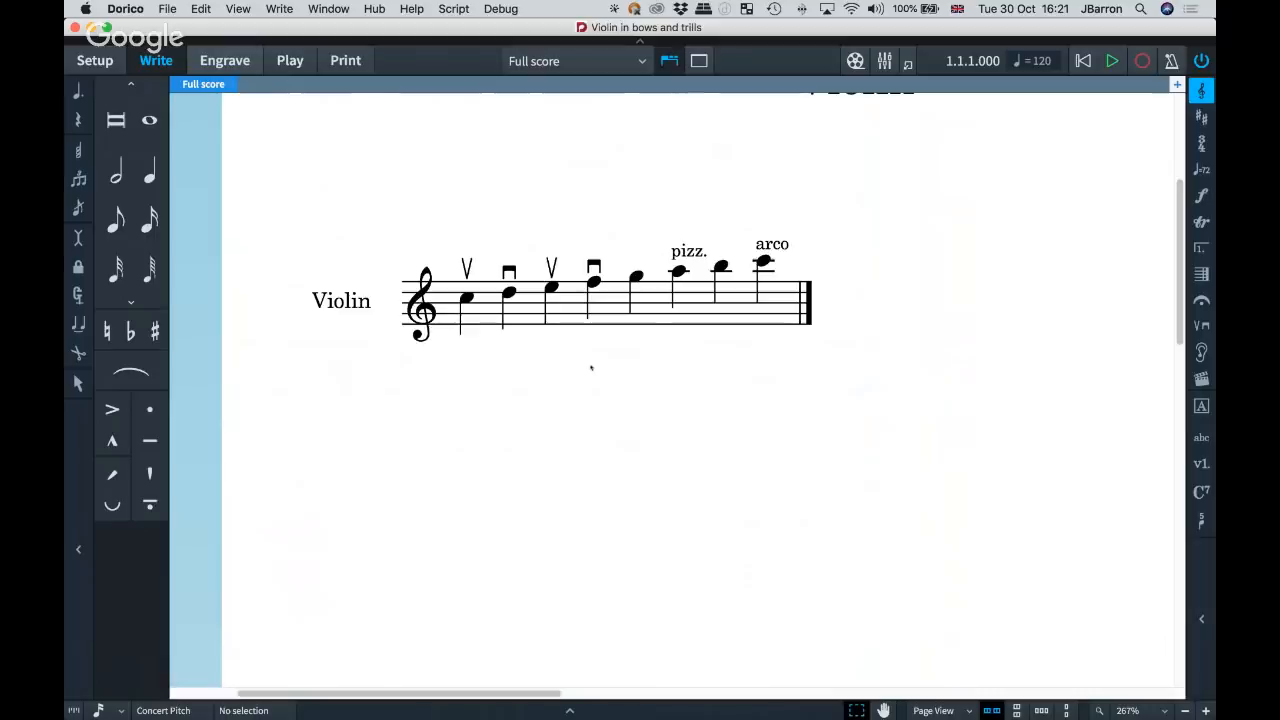
key(super+Tab)
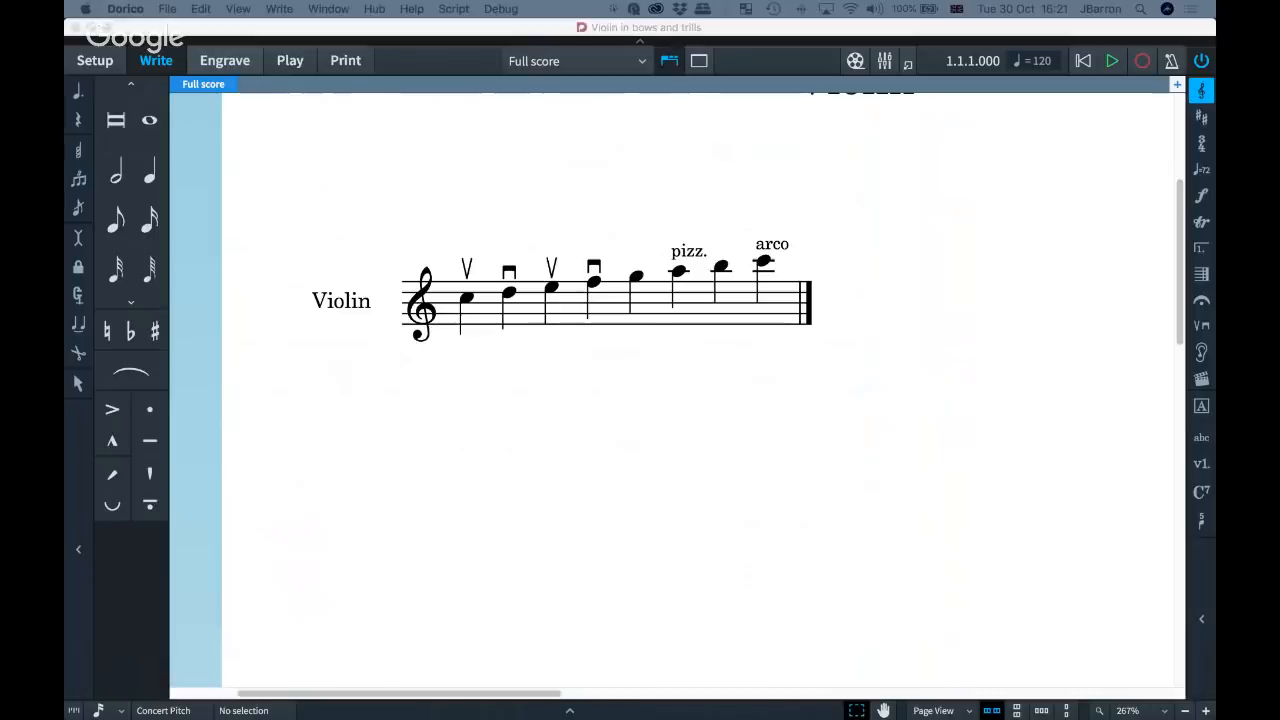
click(599, 457)
key(super+grave)
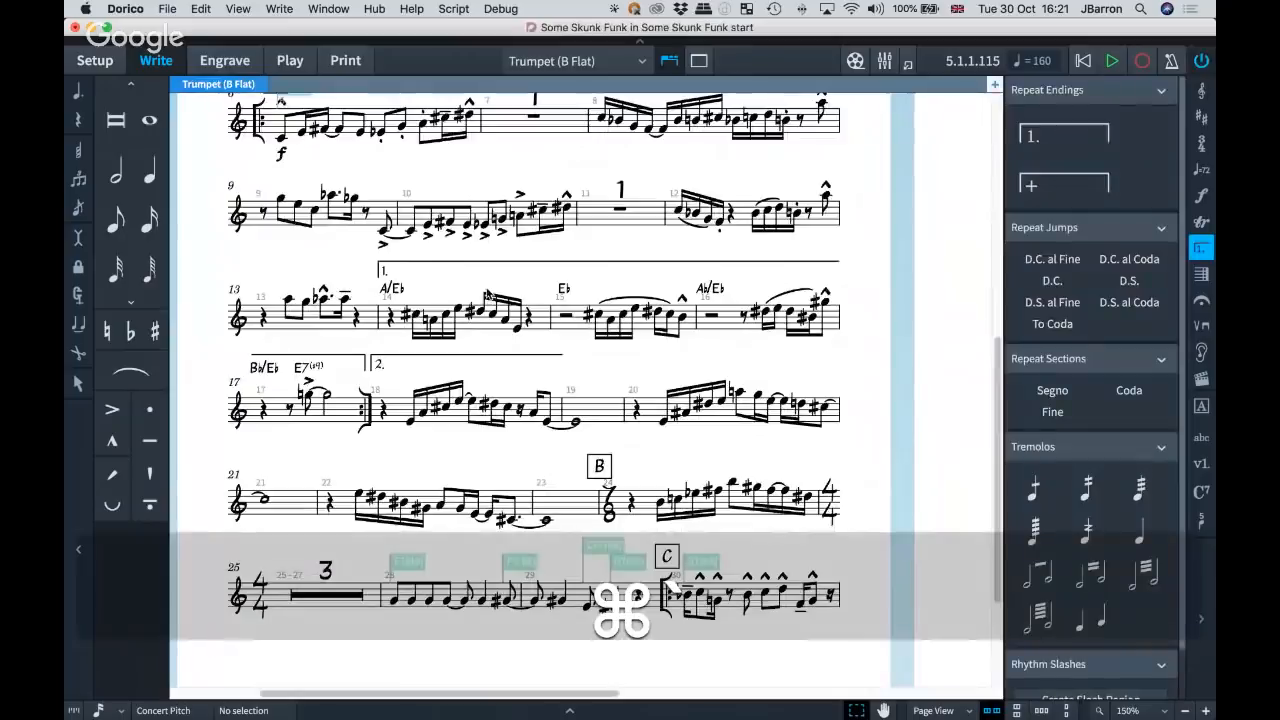
click(448, 222)
key(w)
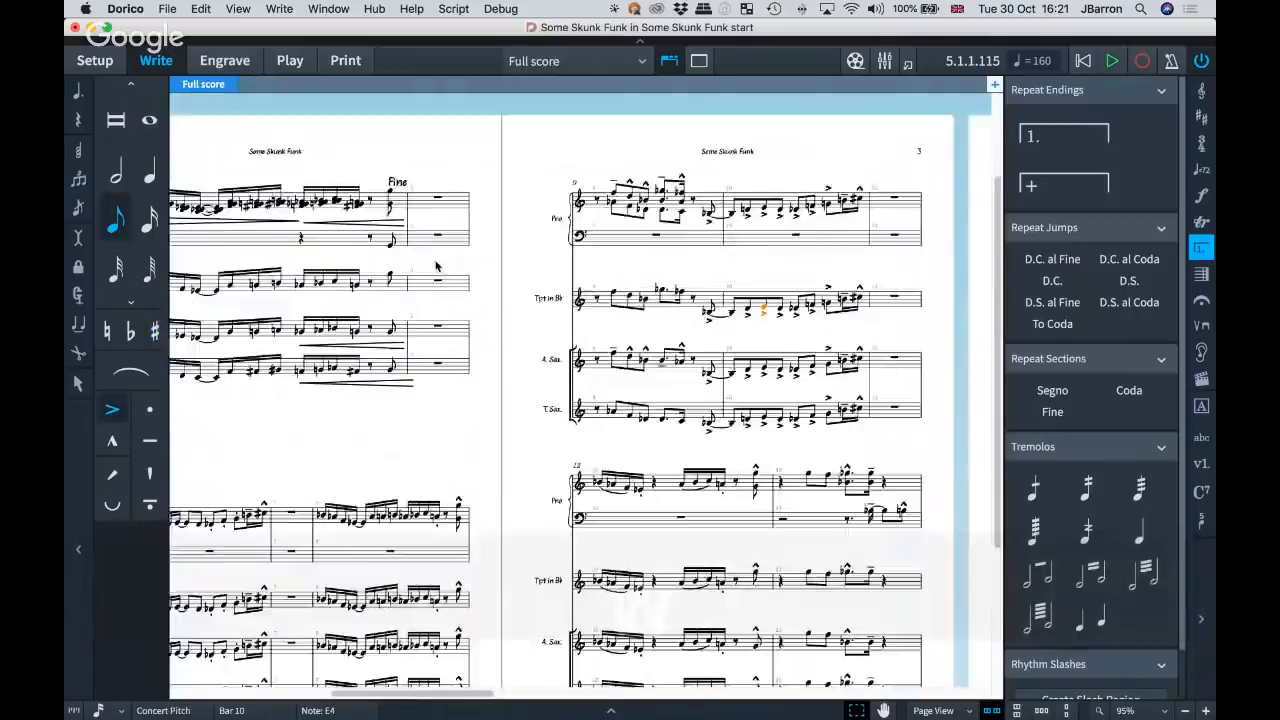
Select the whole of bar 4 on the piano's upper staff in the full score.
drag(435, 266, 537, 258)
drag(377, 252, 697, 293)
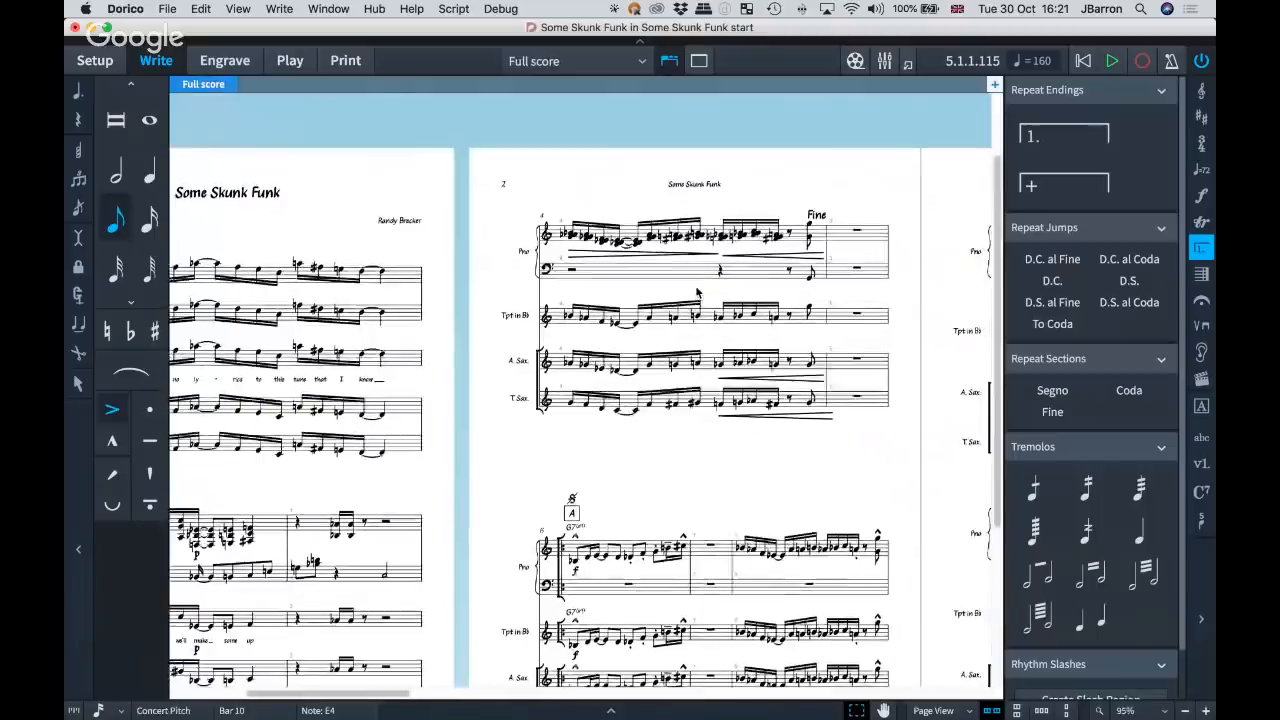
scroll(697, 293, up, 3)
click(677, 250)
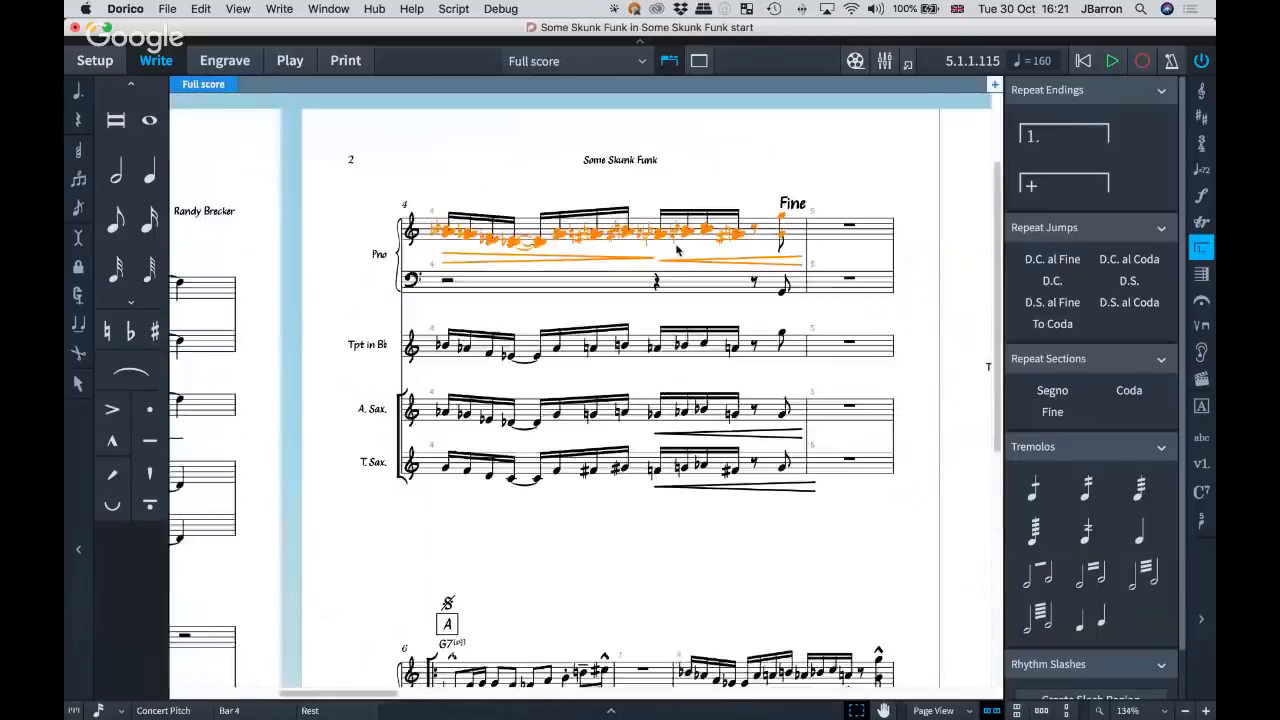
scroll(677, 250, up, 4)
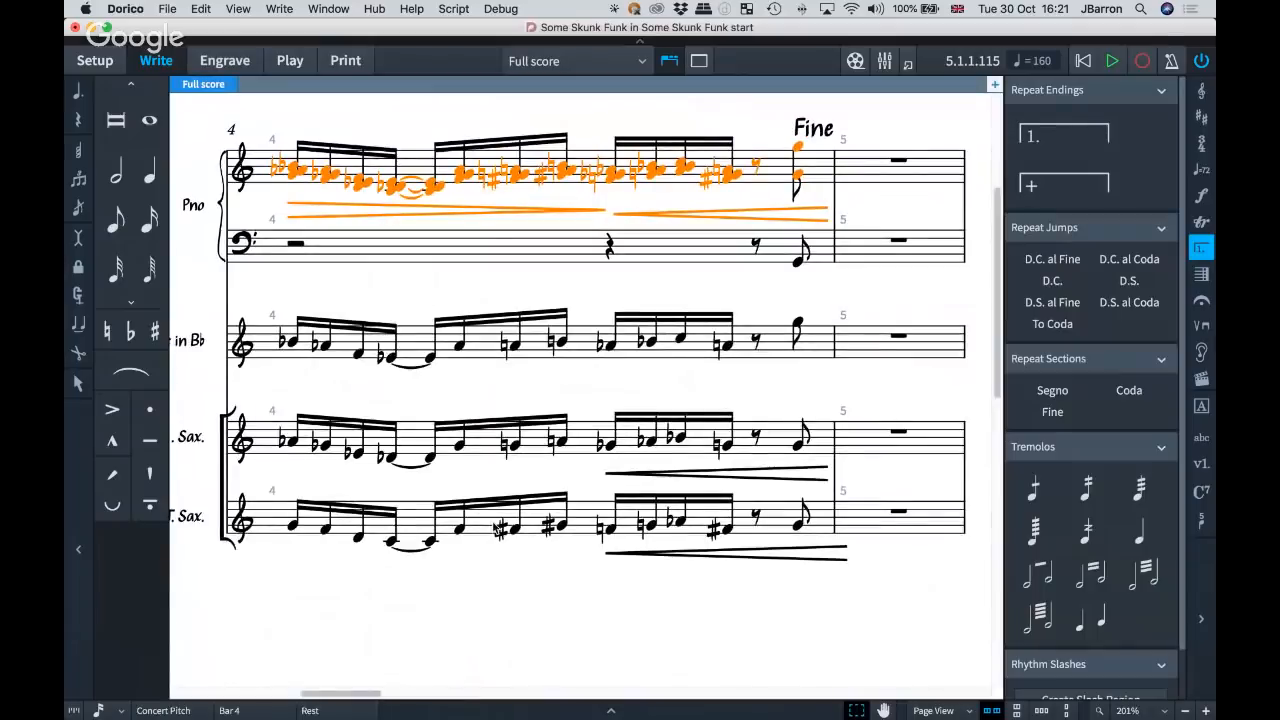
scroll(338, 315, up, 3)
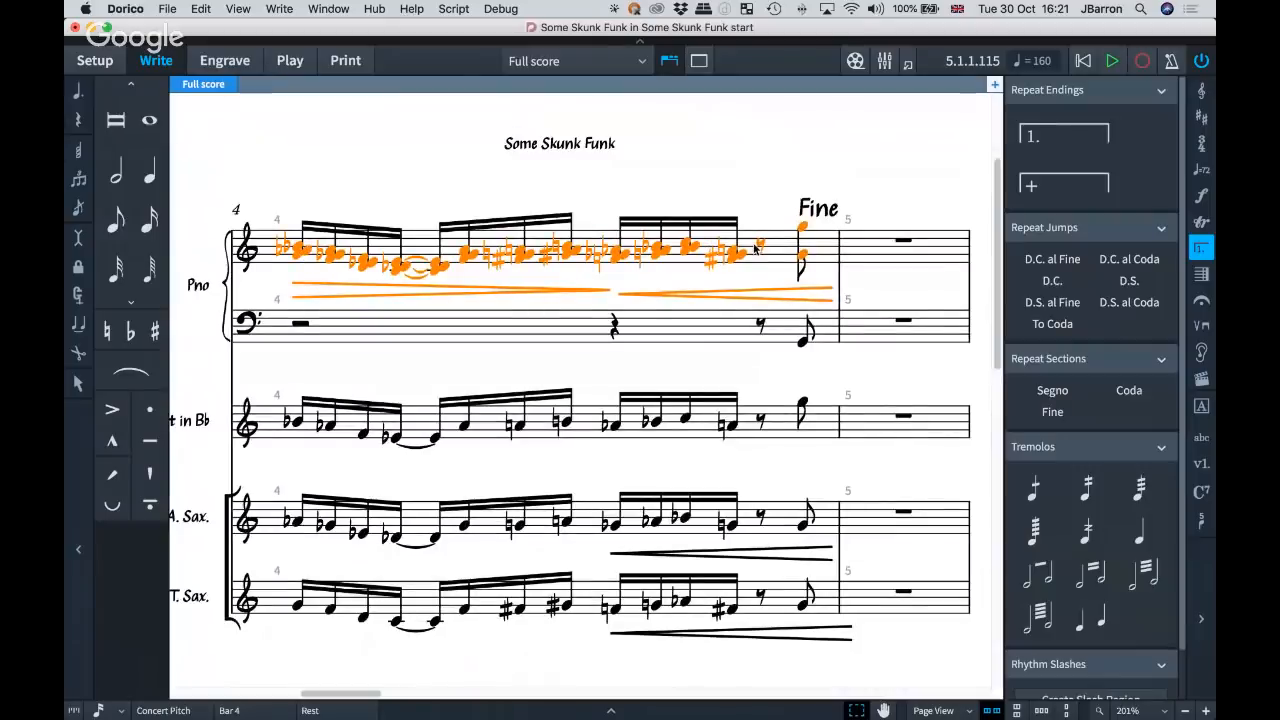
Look through the Filter options for Notes in Chords, down to Bottom Note or Single Notes.
click(198, 9)
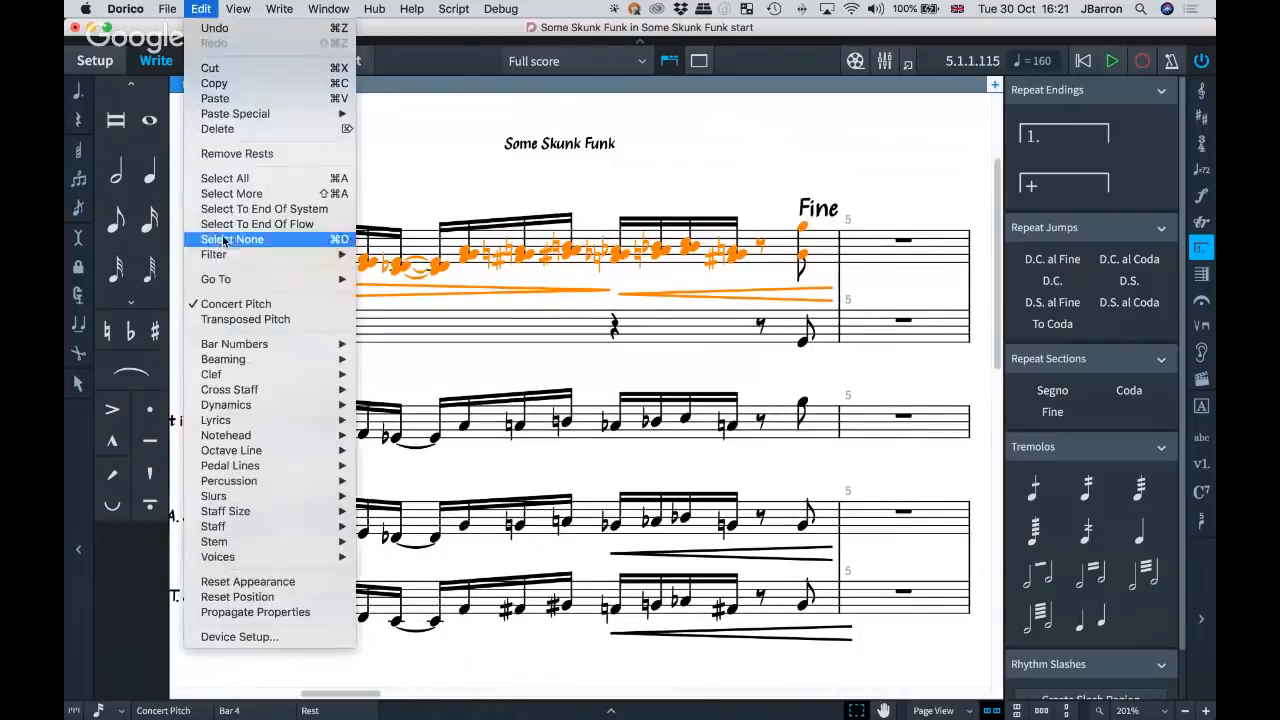
mouse_move(232, 256)
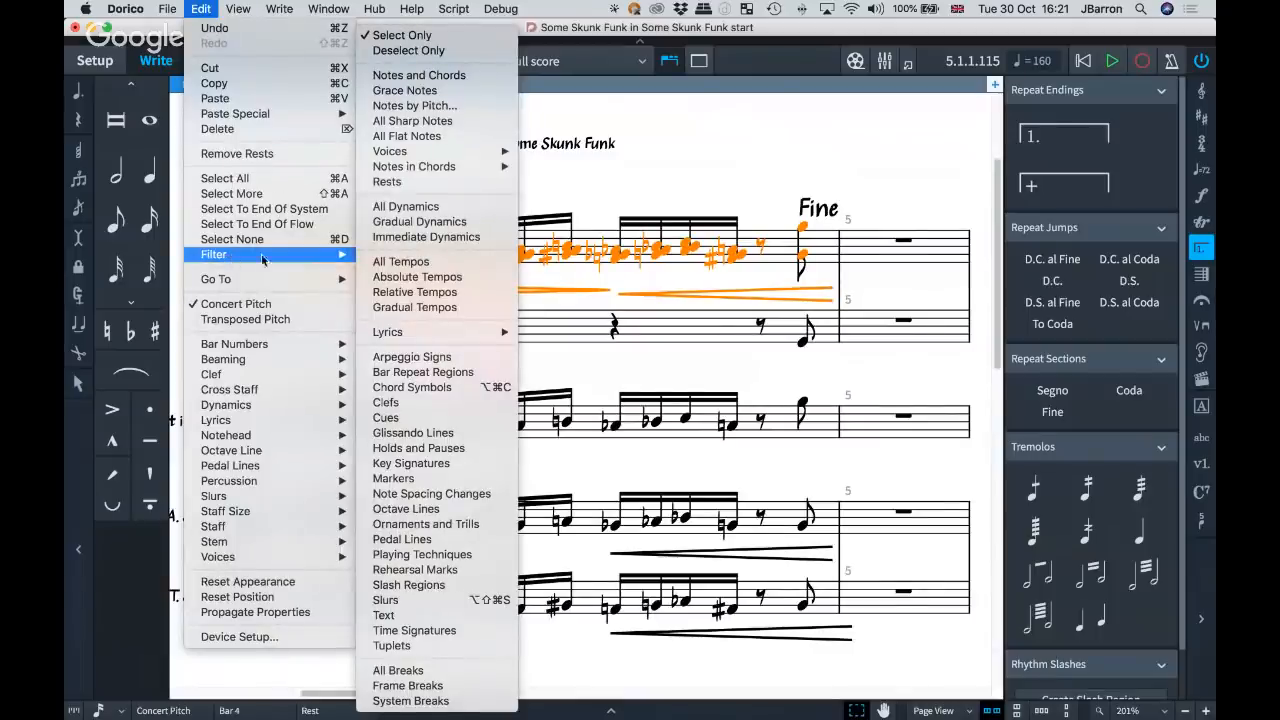
mouse_move(442, 174)
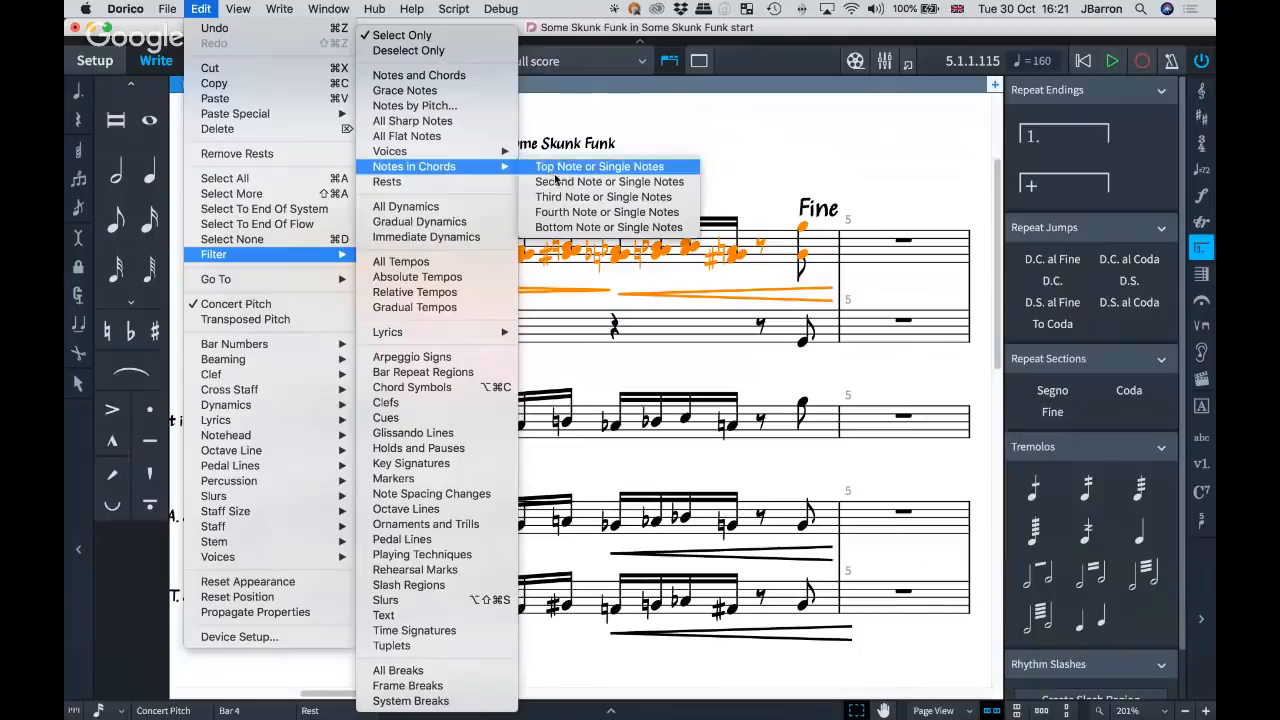
click(563, 228)
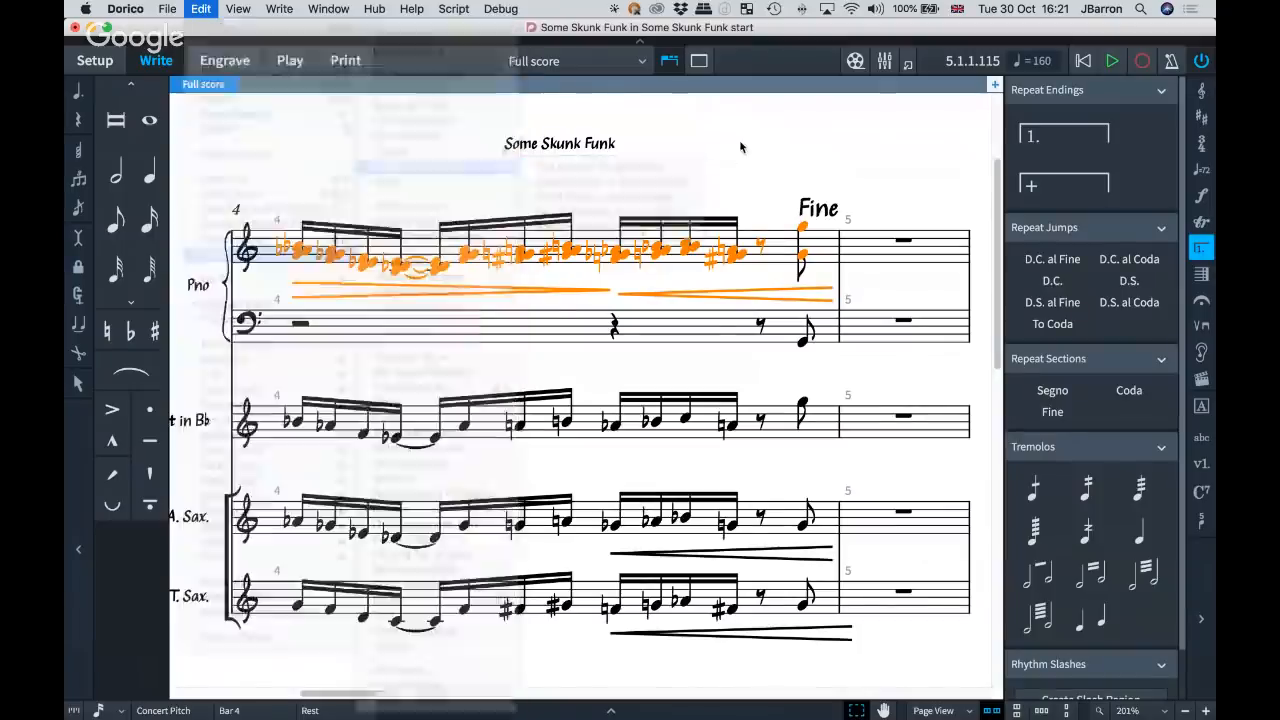
Search the Key Commands preferences for "bottom" and expand the Selection and Navigation, Note Input and Filter results.
key(super+comma)
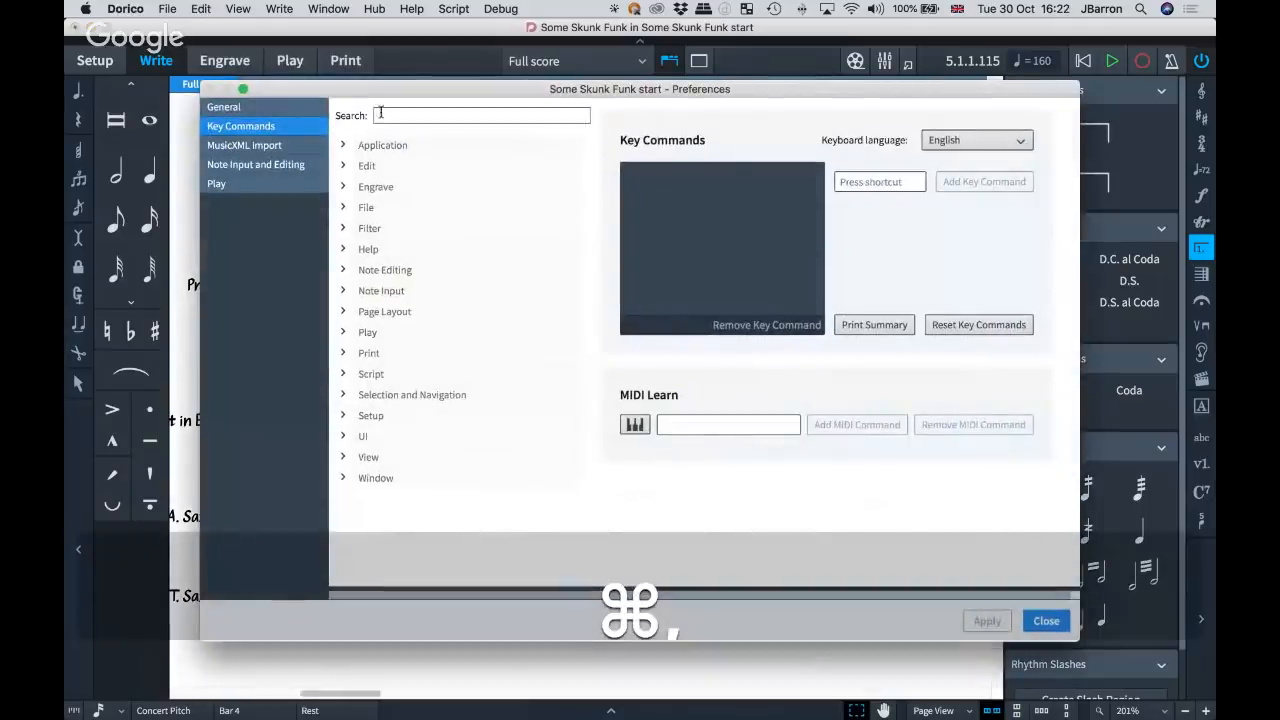
click(395, 115)
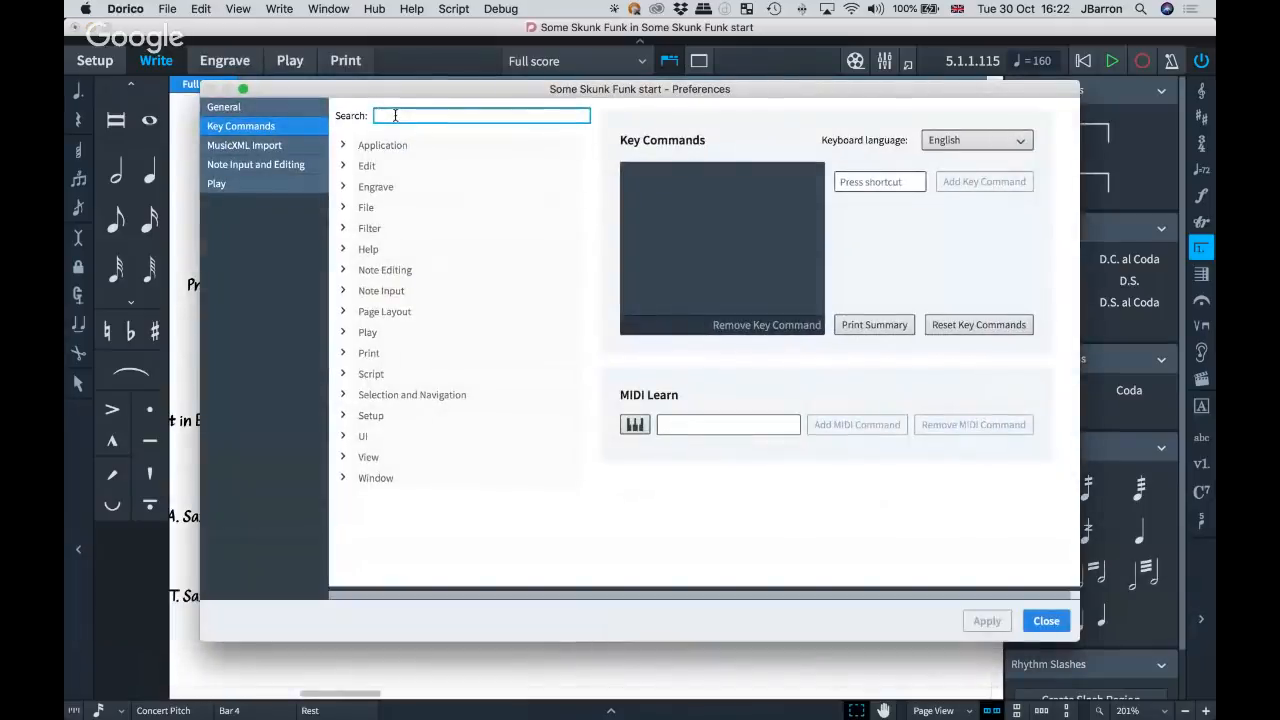
text(boottom)
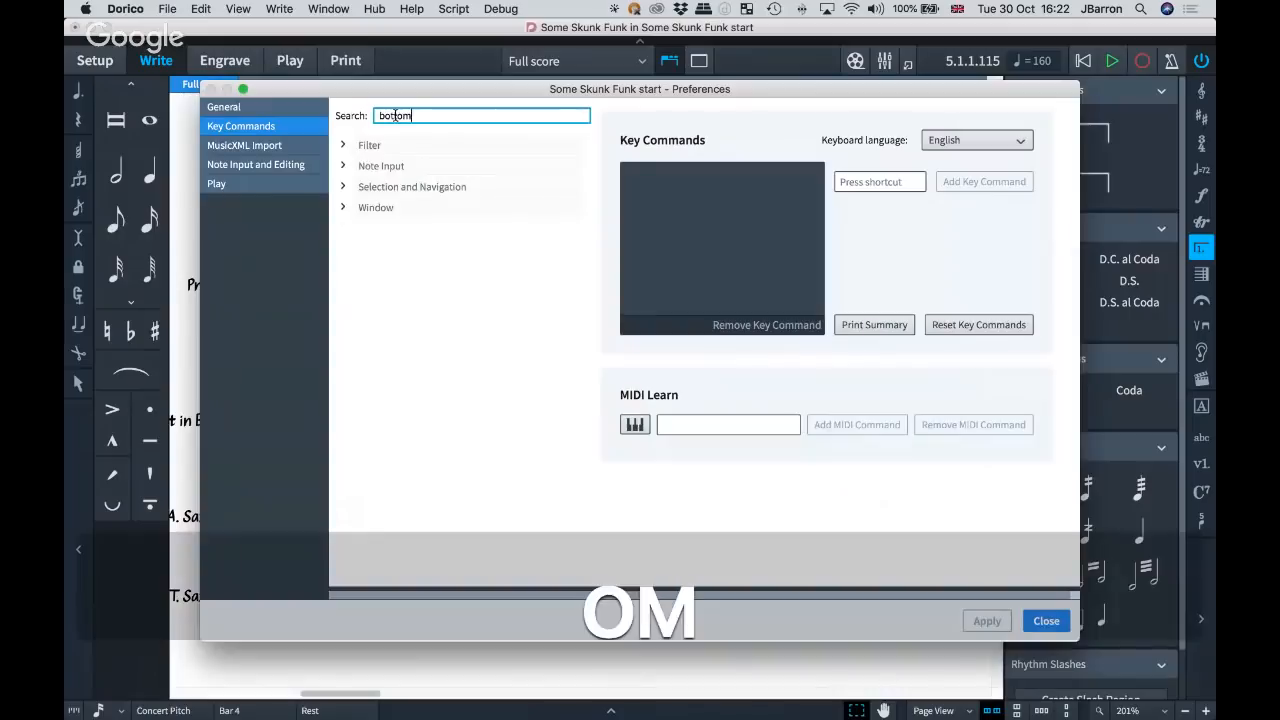
click(346, 189)
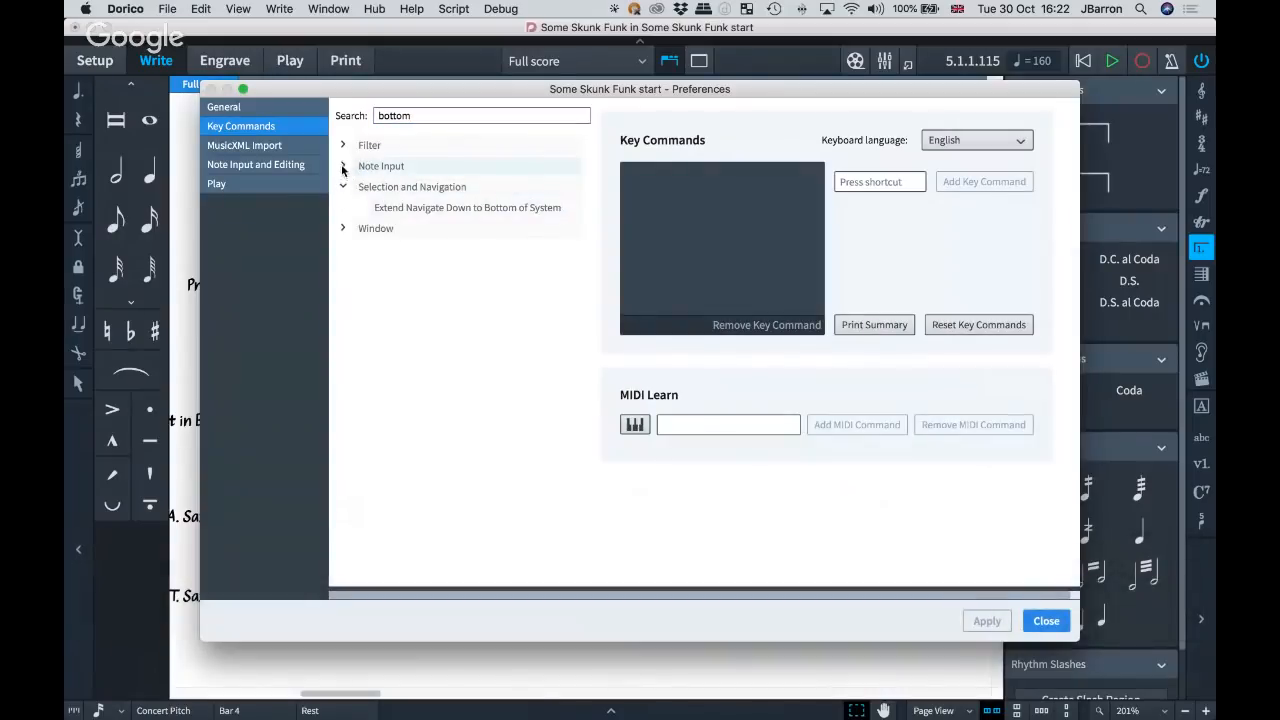
click(343, 166)
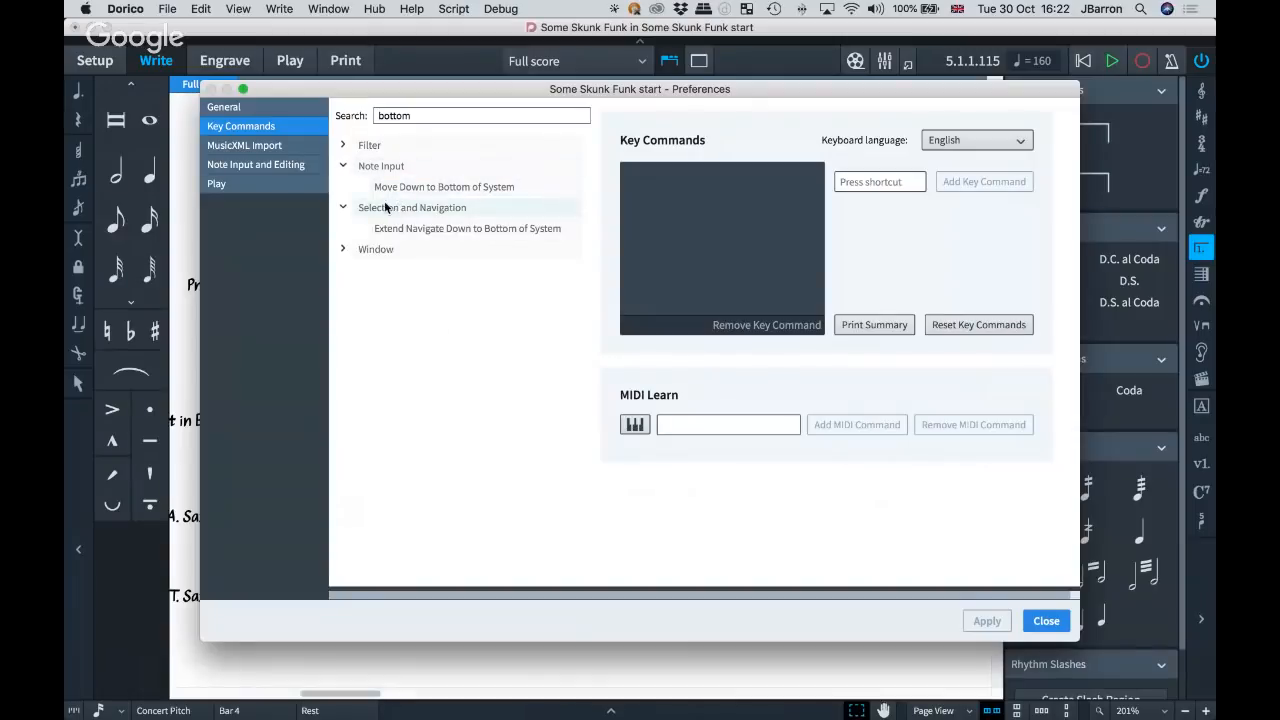
click(344, 146)
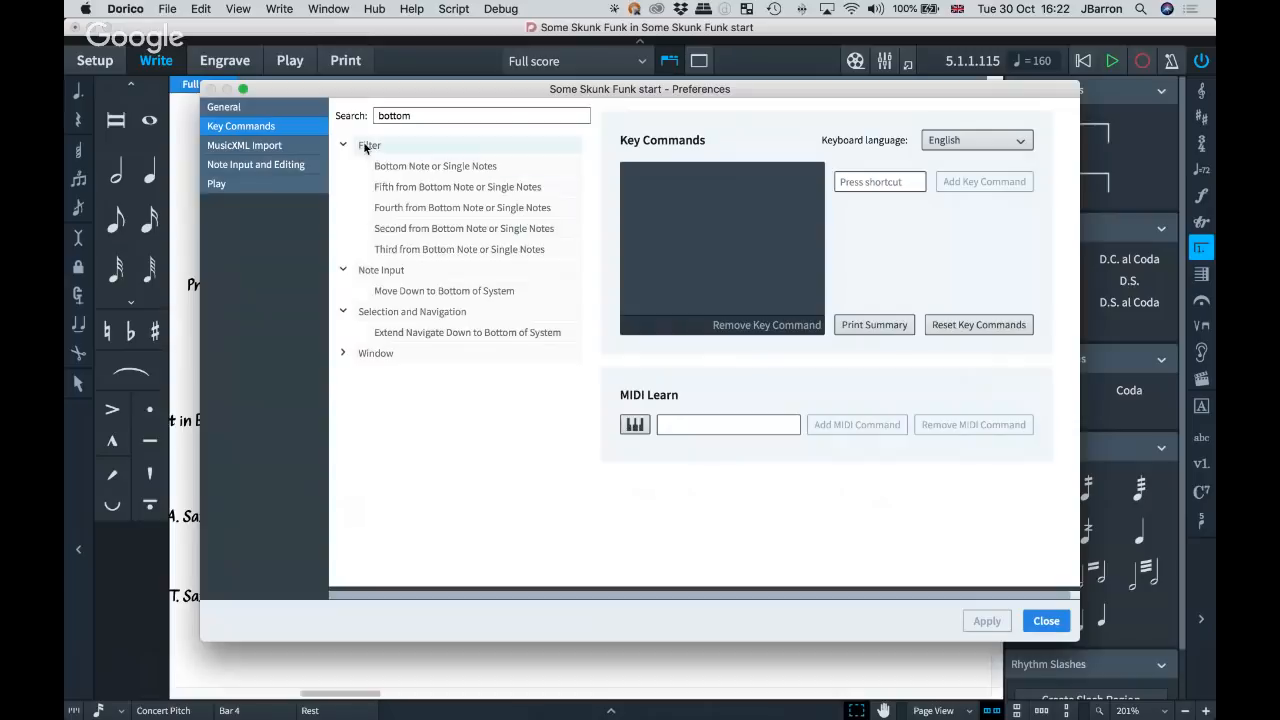
Check the key commands assigned to each of the bottom-note filters, from Bottom Note to Fifth from Bottom, and close the preferences.
click(390, 167)
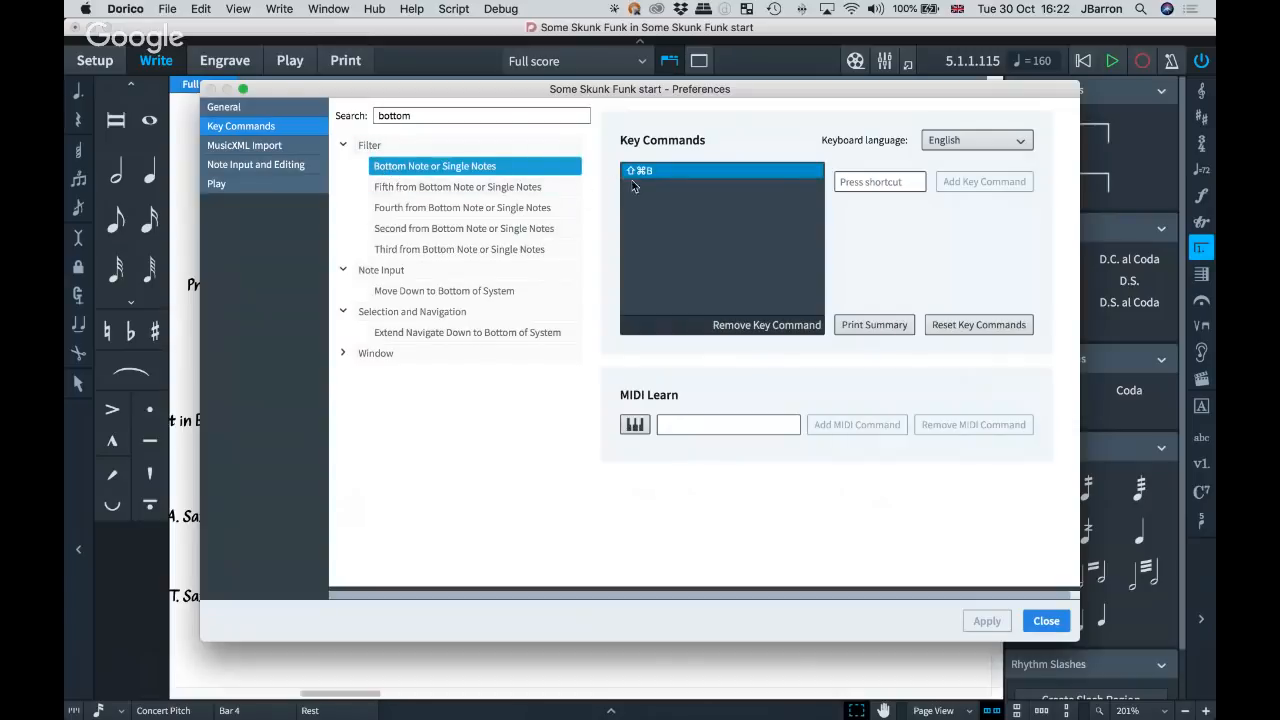
click(446, 190)
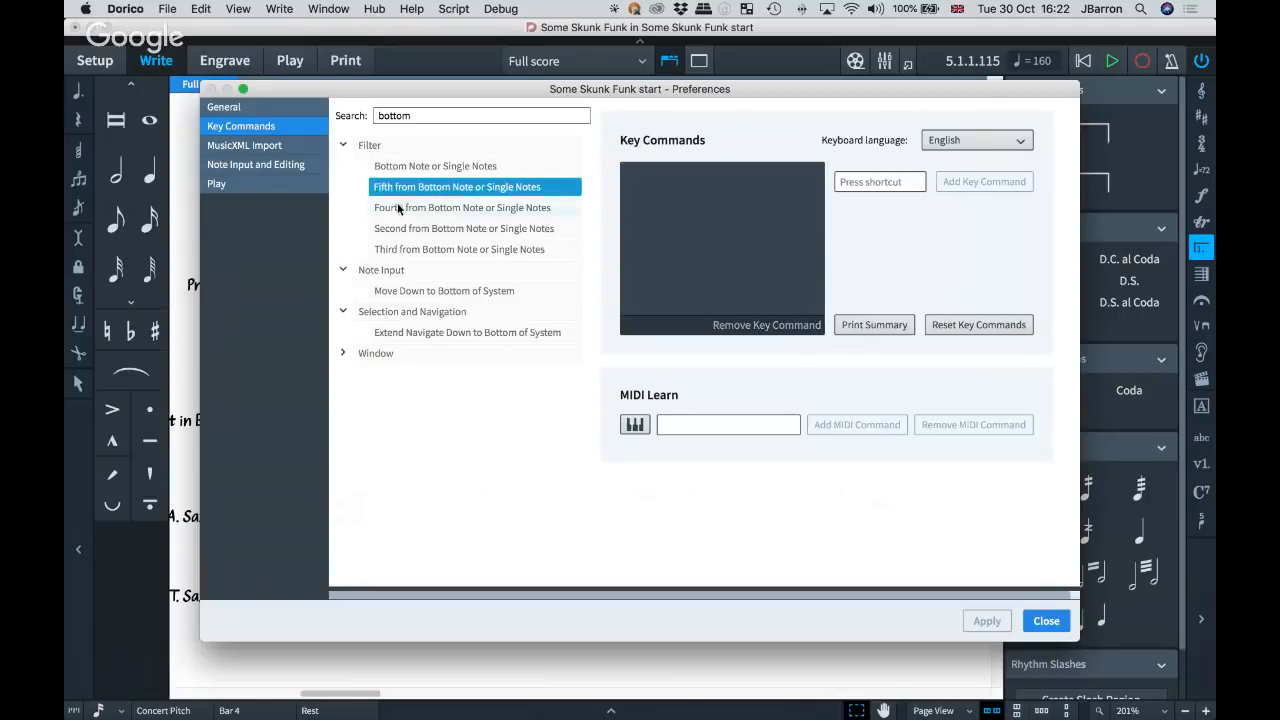
click(400, 209)
click(404, 228)
click(396, 250)
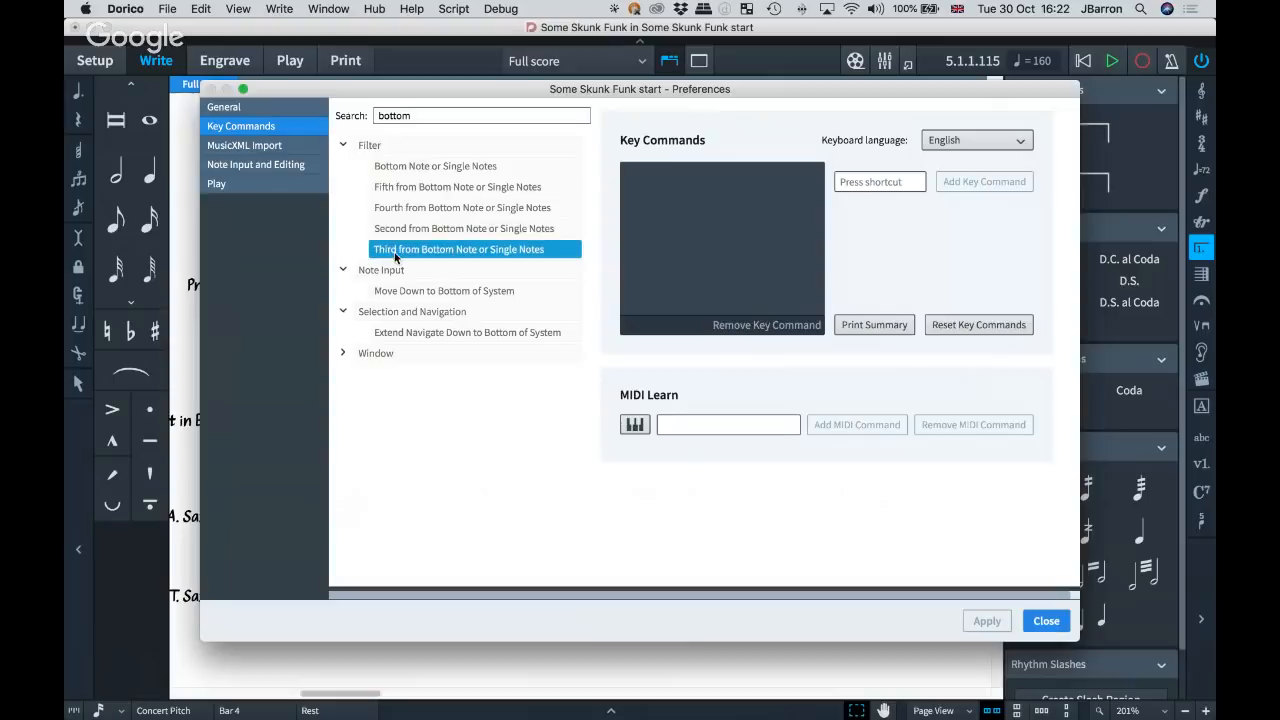
click(390, 167)
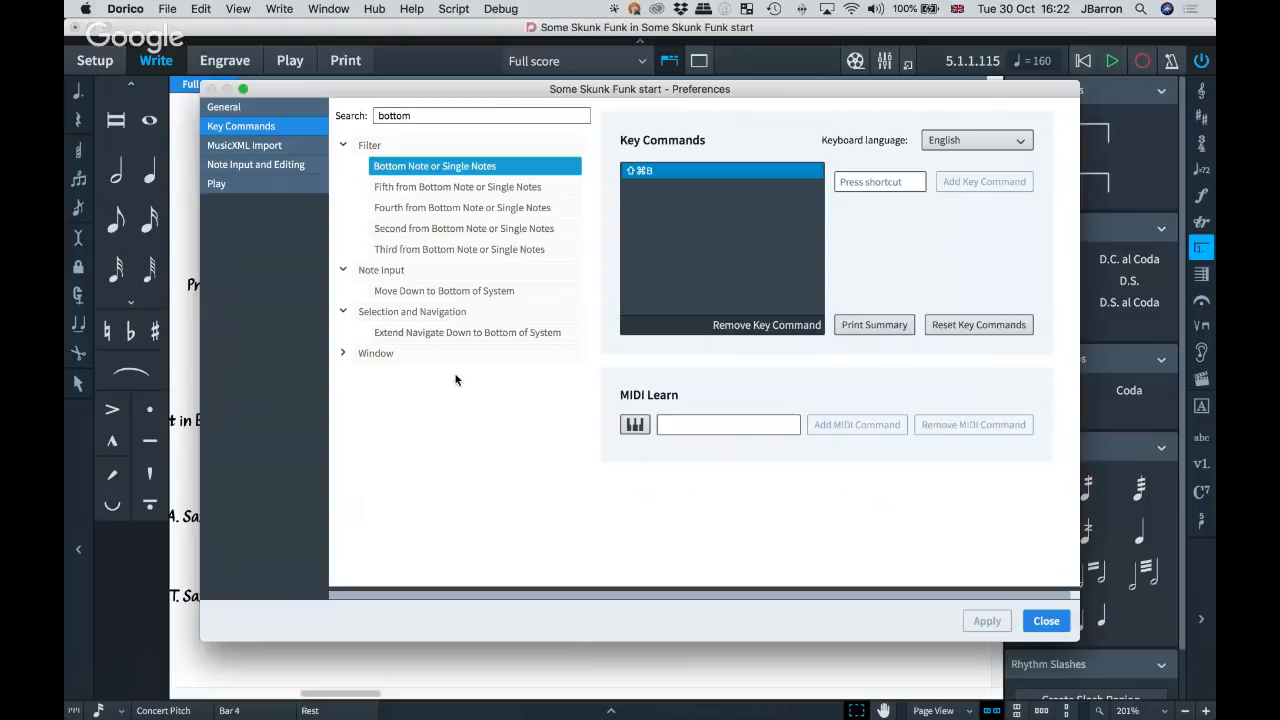
key(Escape)
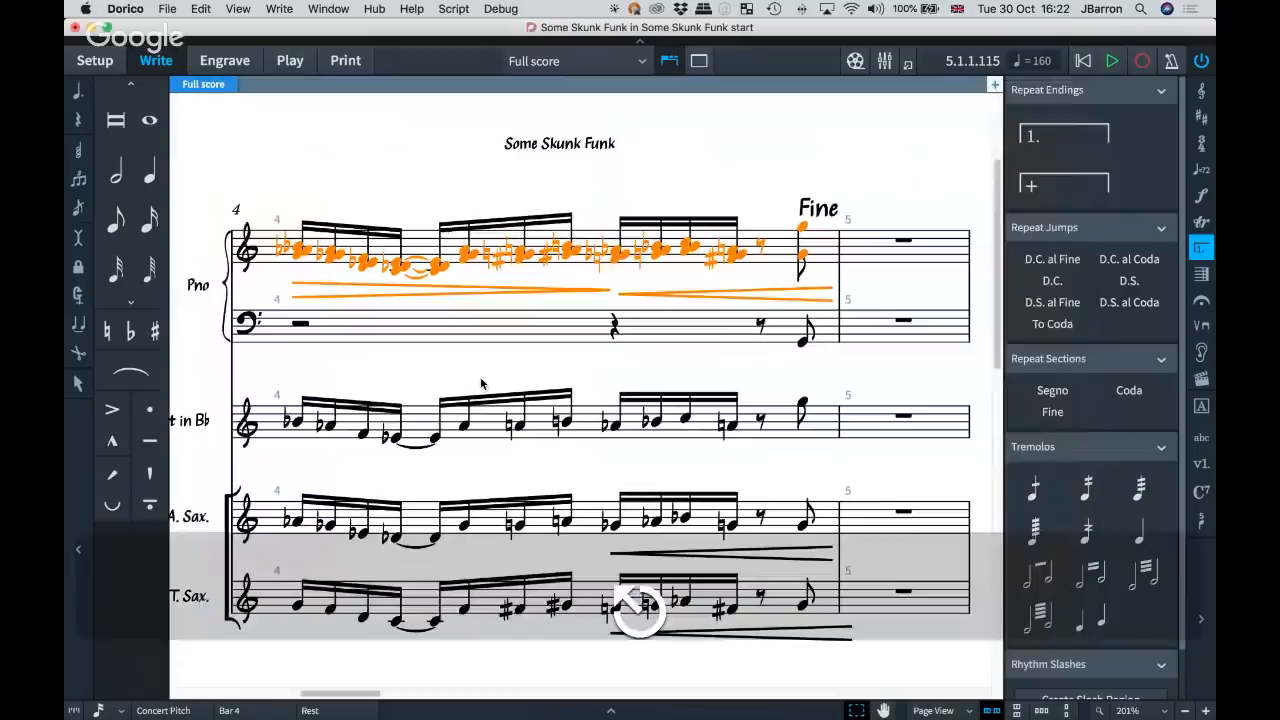
Filter the selected piano chords in bar 4 by individual chord note: bottom, top, and finally the middle notes.
key(shift+super+b)
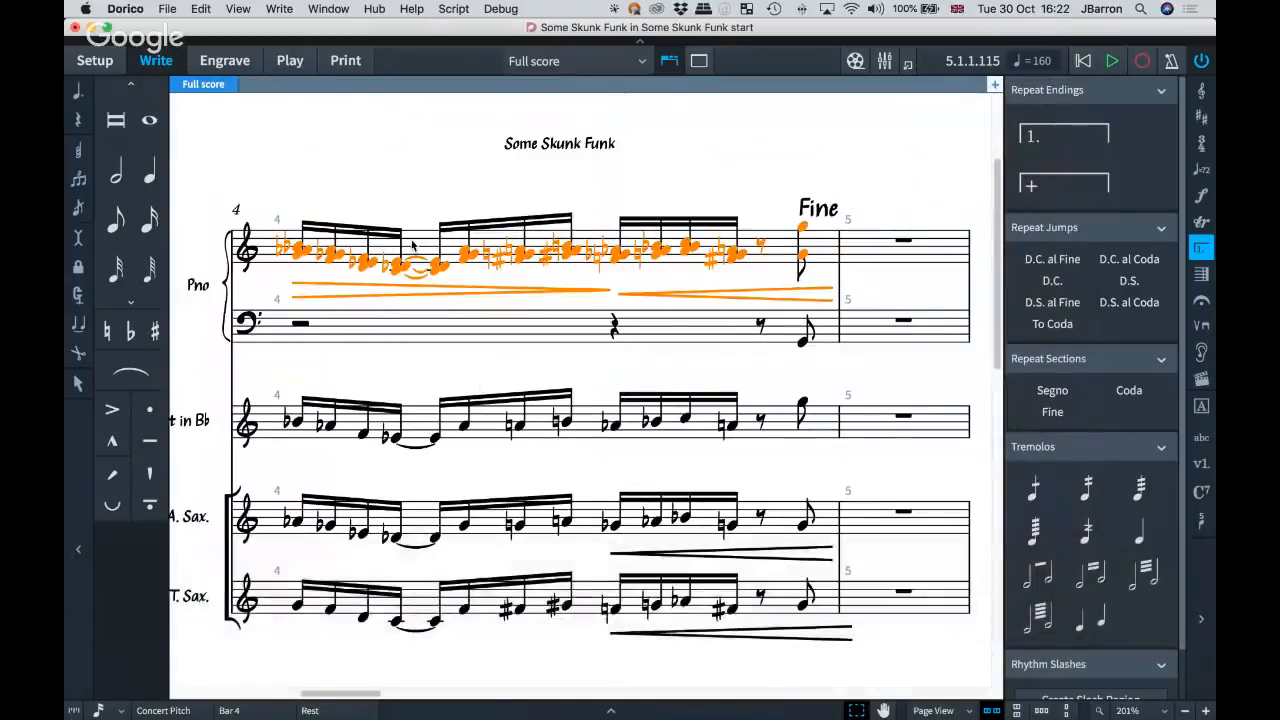
key(alt+shift+super+t)
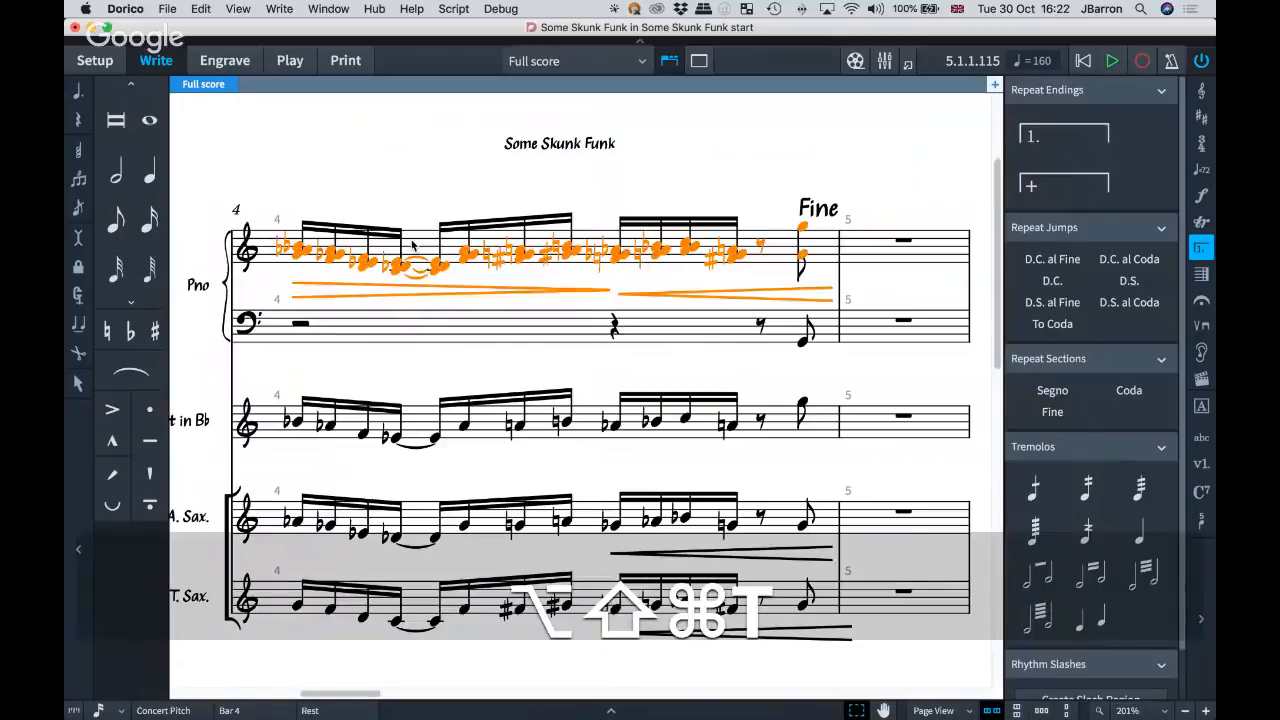
key(alt+shift+super+m)
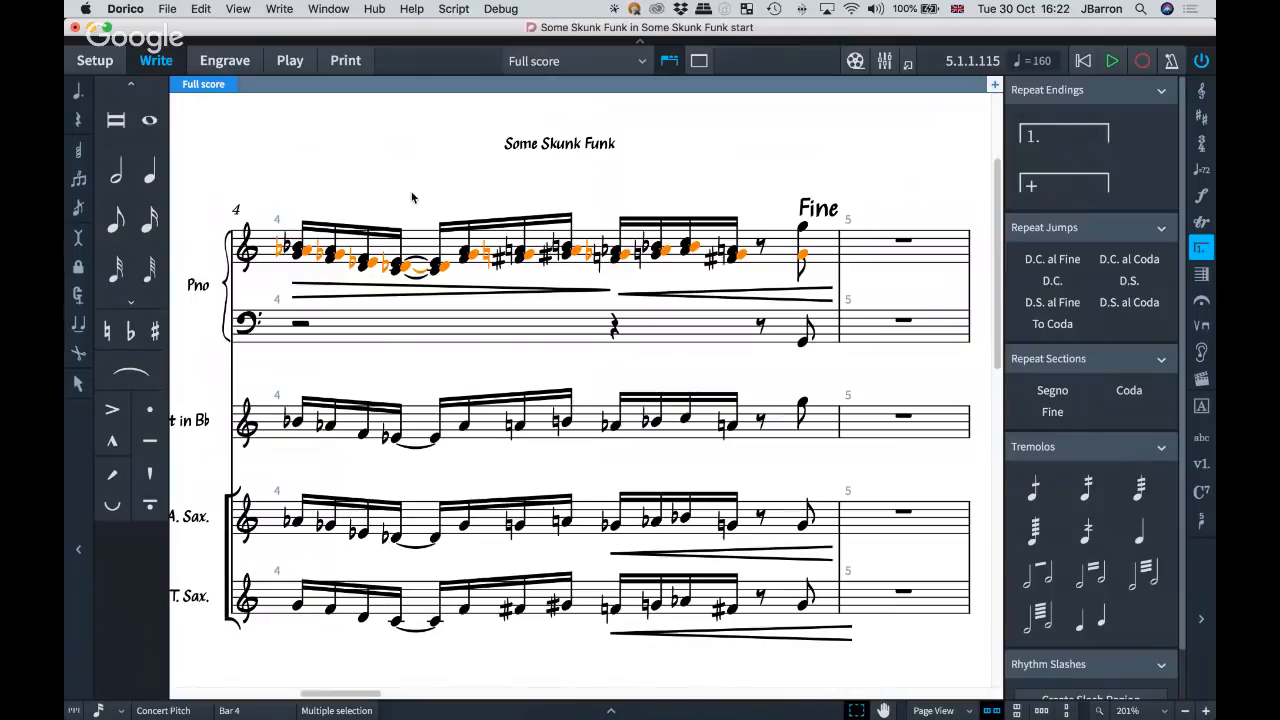
Look at the Paste Special options, including Reduce and Explode.
right_click(411, 197)
mouse_move(470, 246)
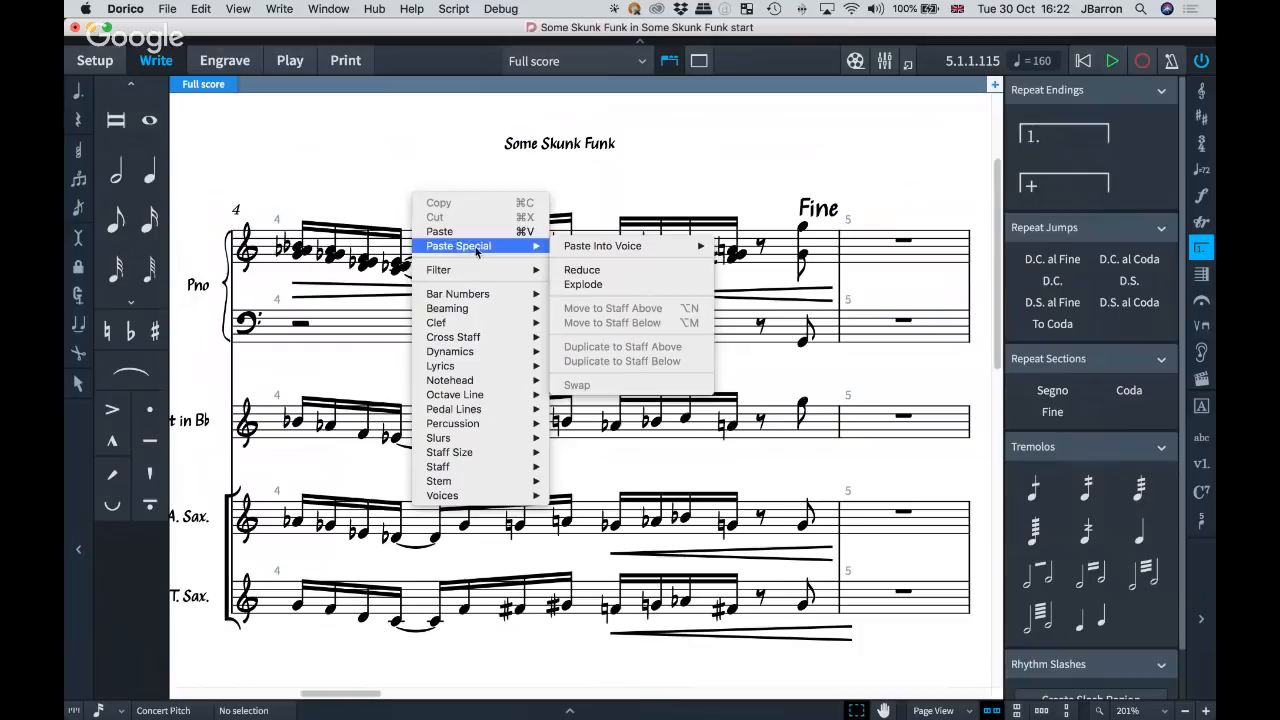
click(600, 290)
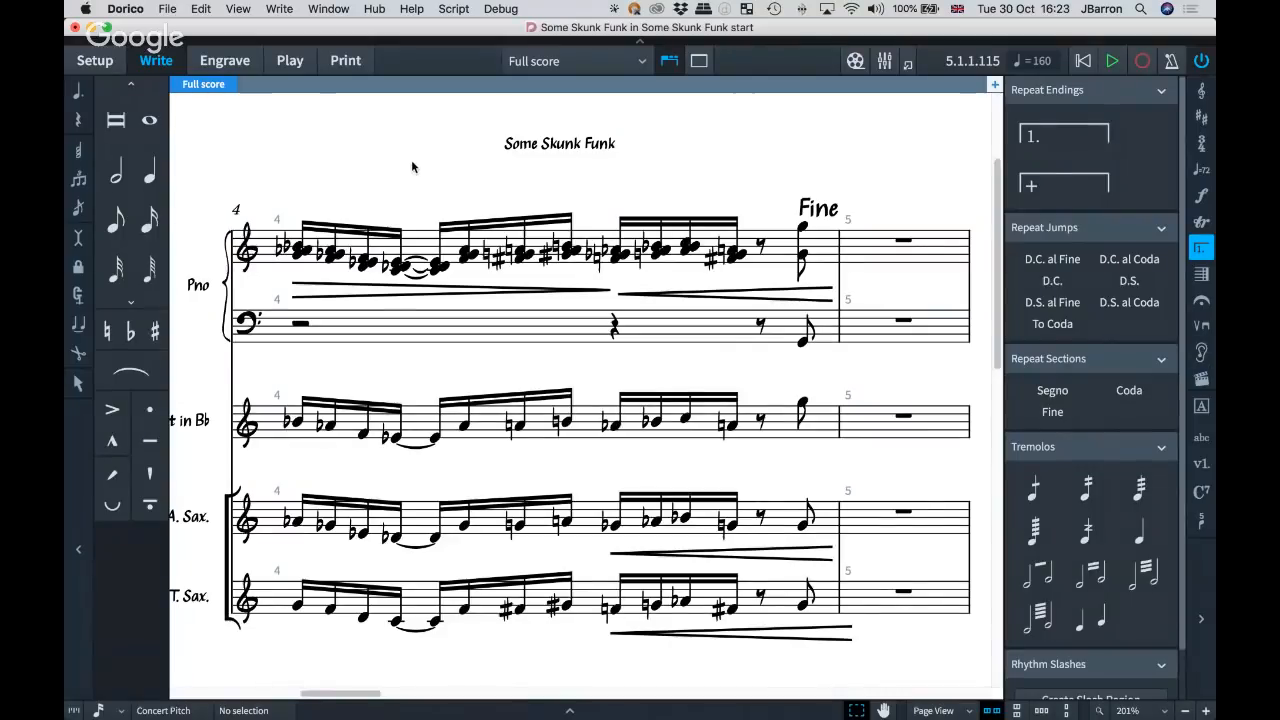
Try shortening only the top note of the piano's last chord in bar 4 to a sixteenth note, and undo it.
click(804, 231)
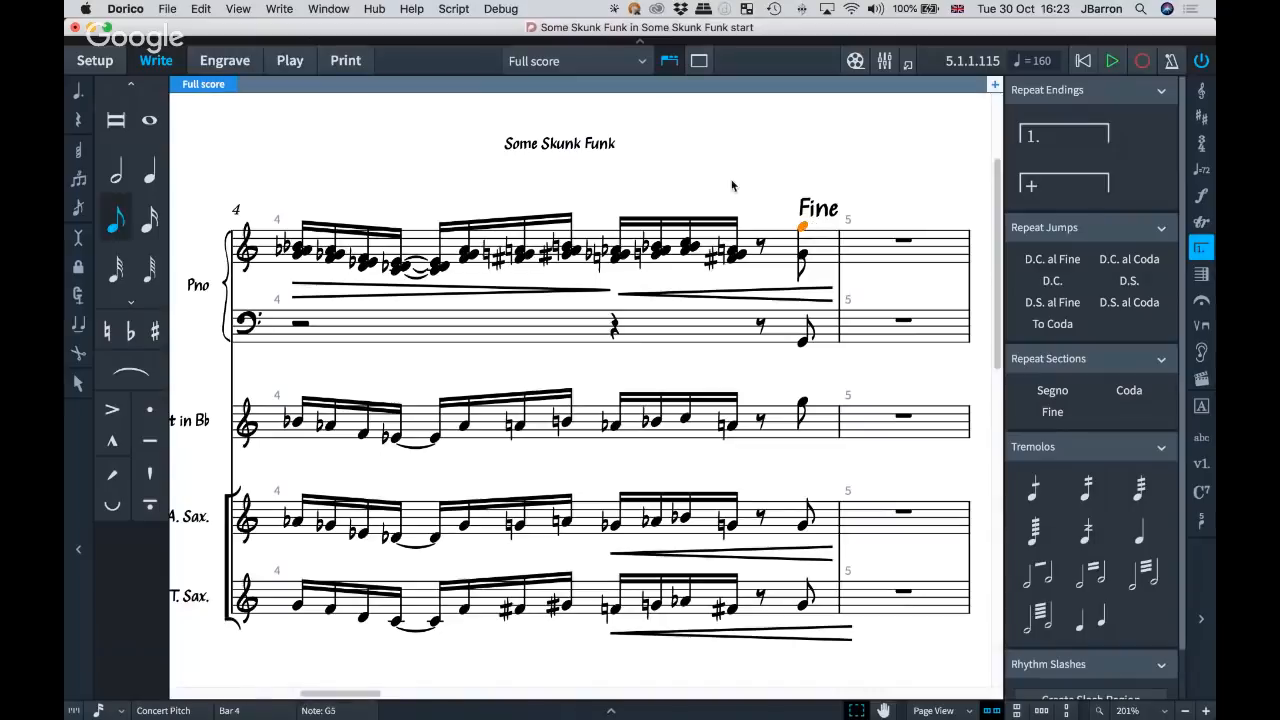
key(alt+shift+Left)
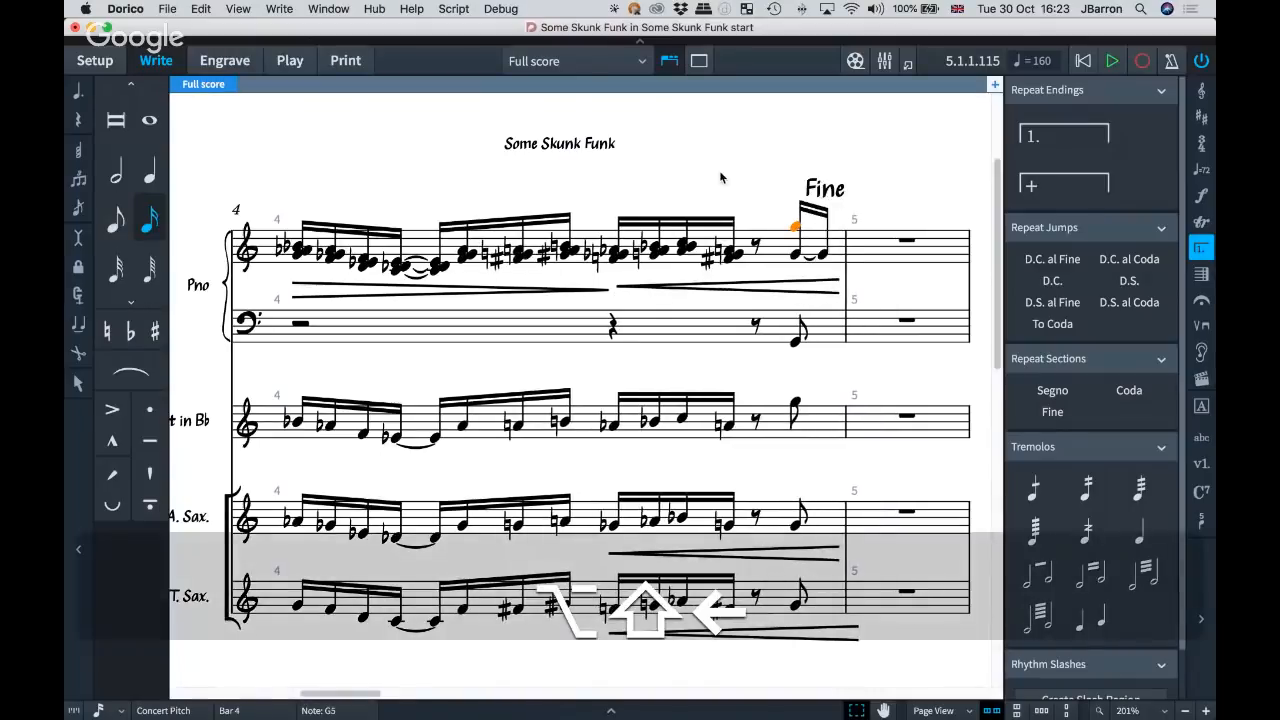
key(super+z)
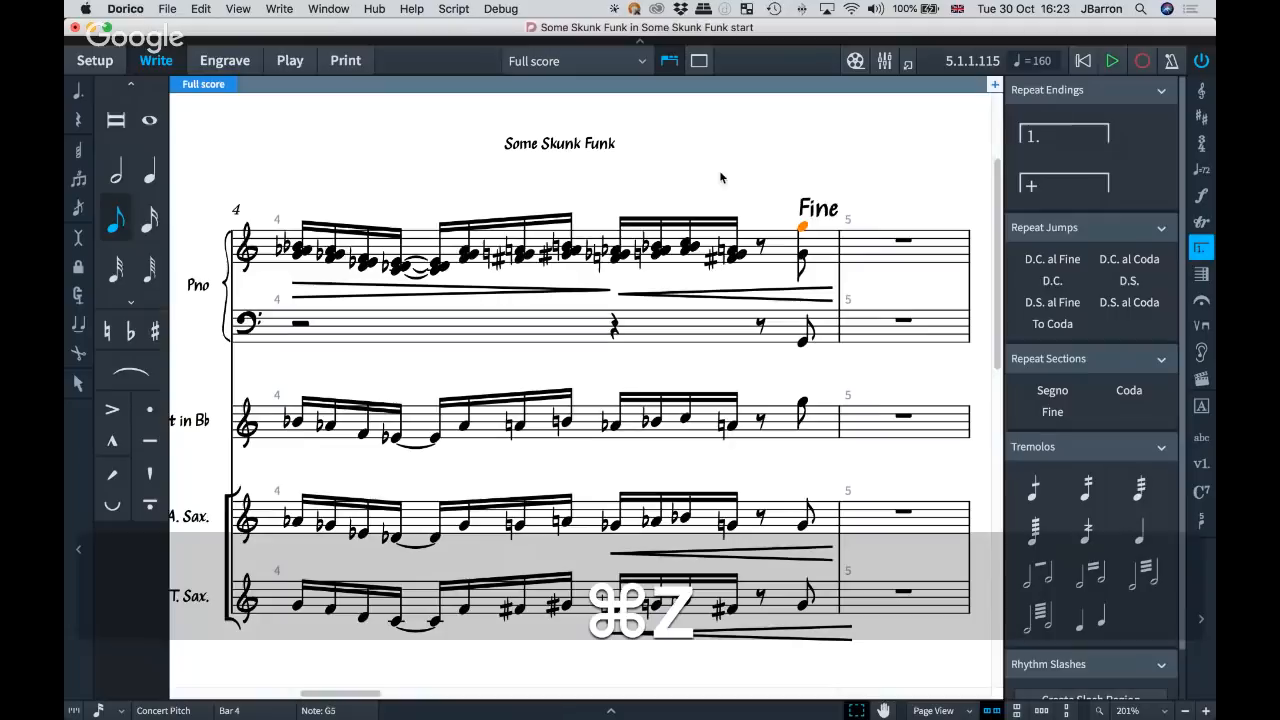
Select both notes of the piano's last chord in bar 4, lengthen them to a quarter note, shorten them back to an eighth, and deselect.
shift+click(802, 254)
key(alt+shift+Right)
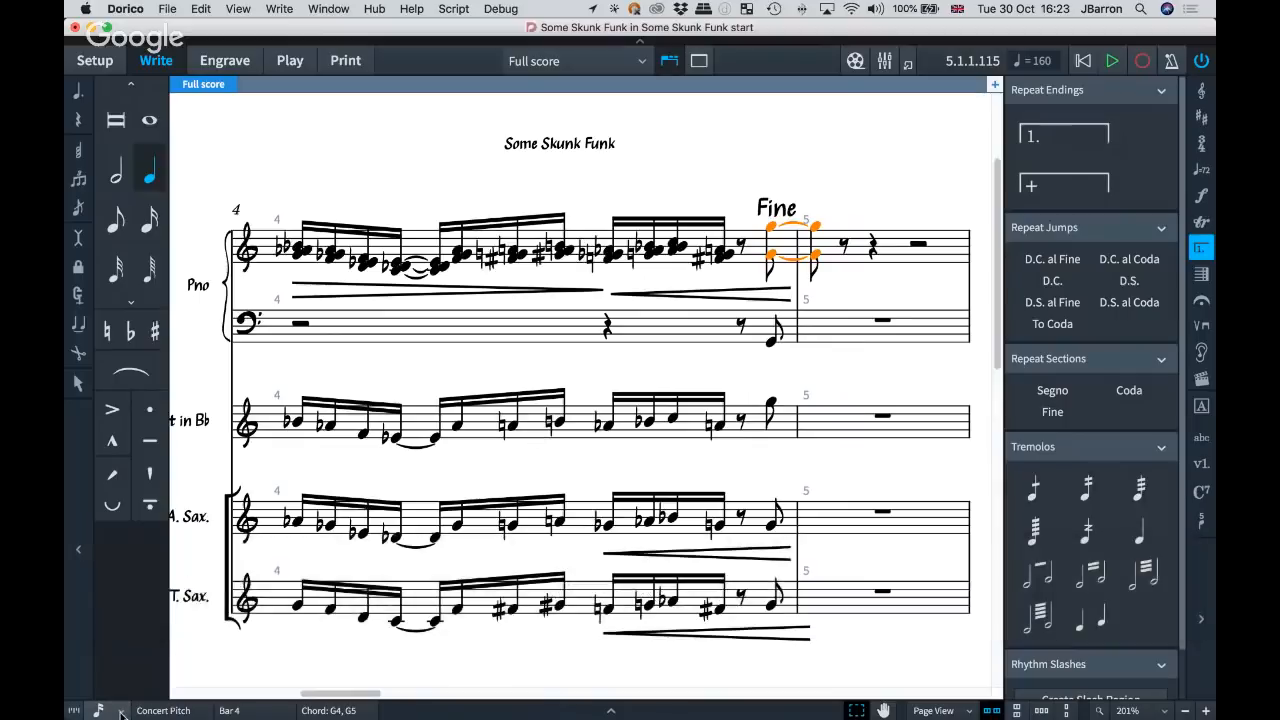
key(alt+shift+Left)
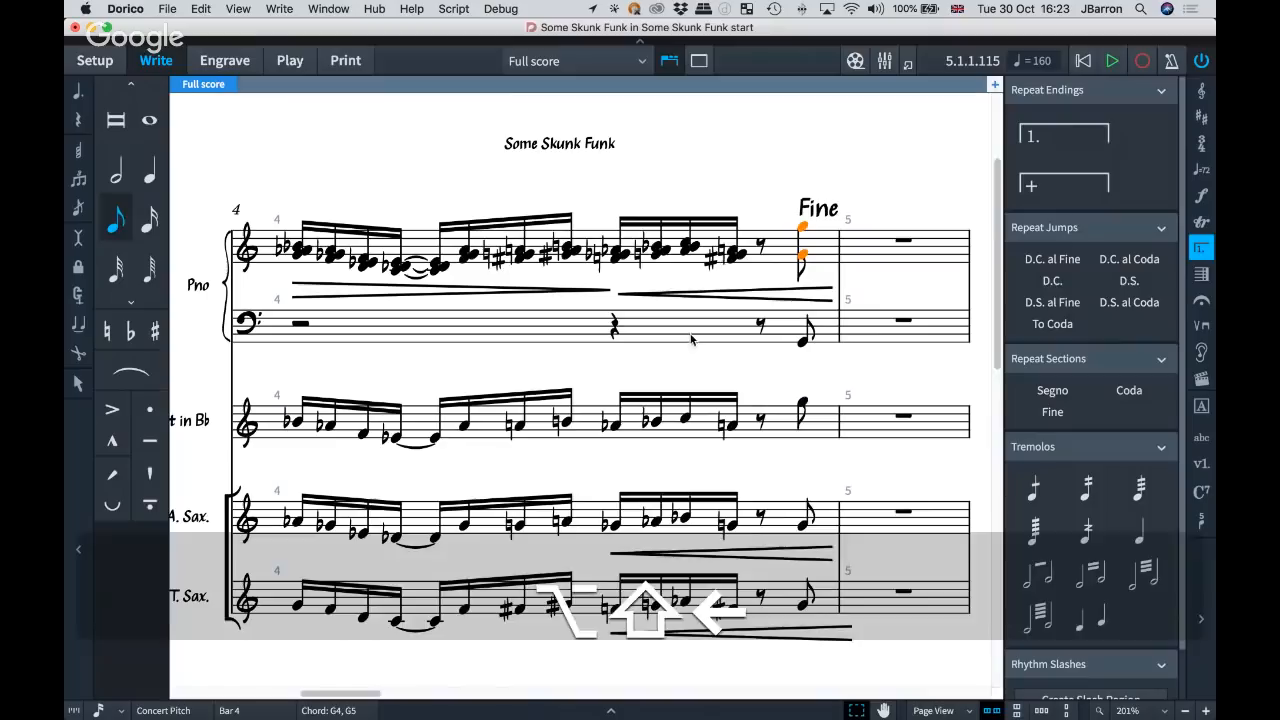
click(474, 175)
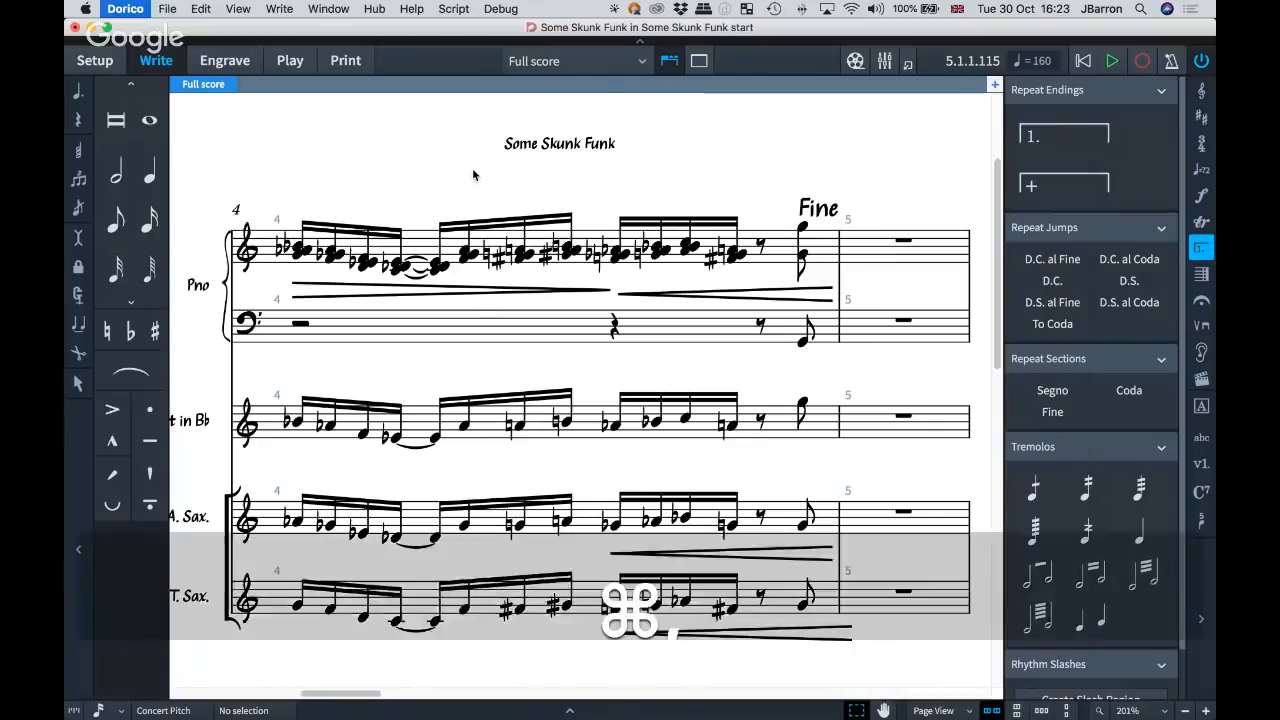
Search the key command preferences for "shorten" and expand the Shorten Duration by… commands.
key(super+comma)
click(407, 110)
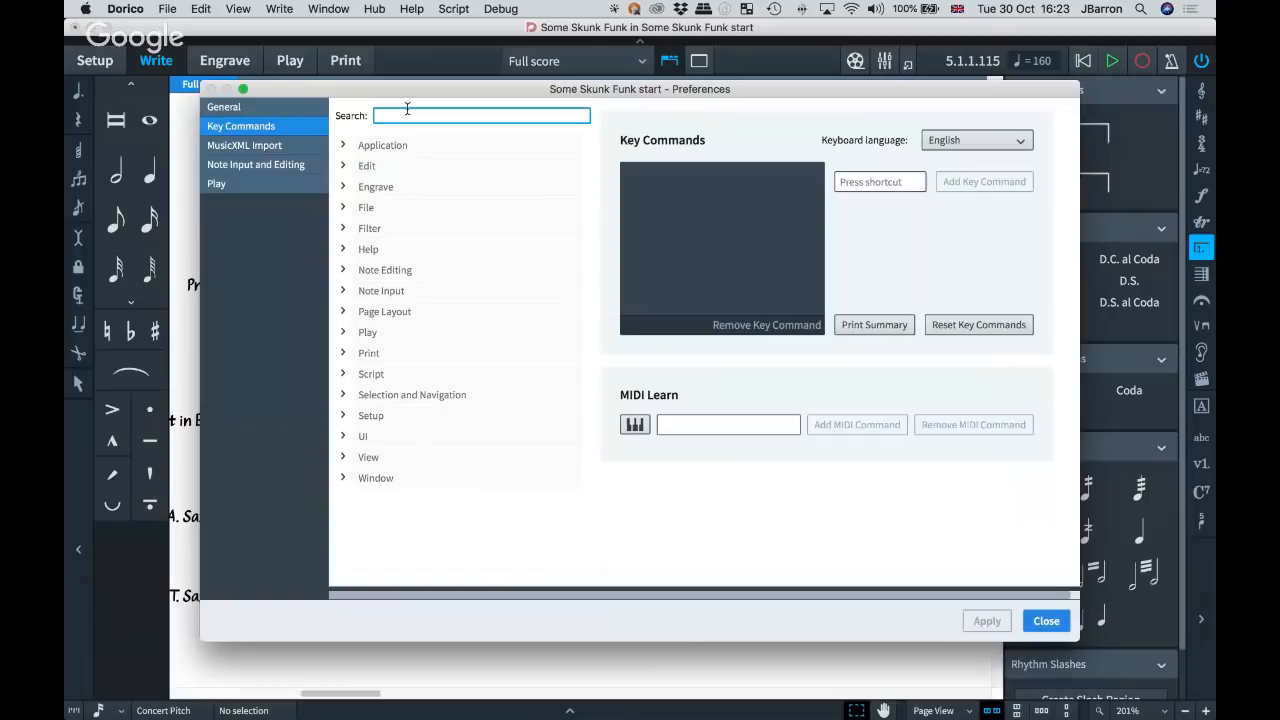
text(shorten)
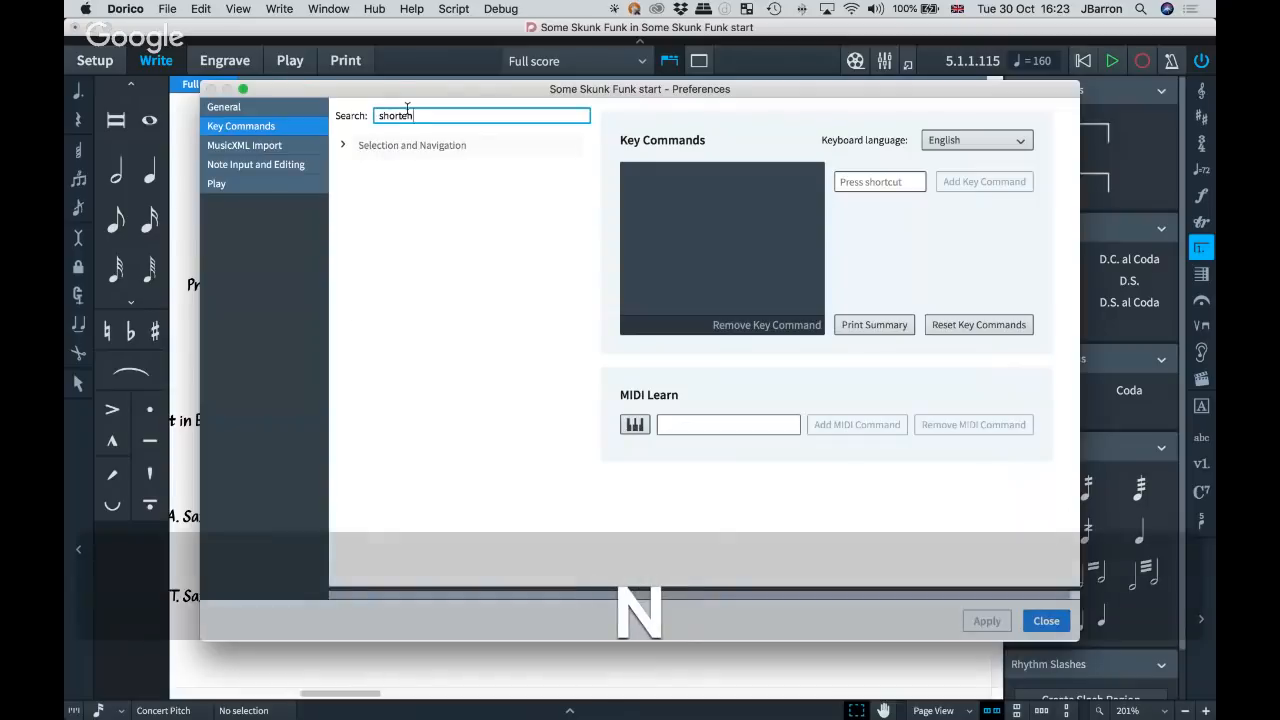
click(344, 147)
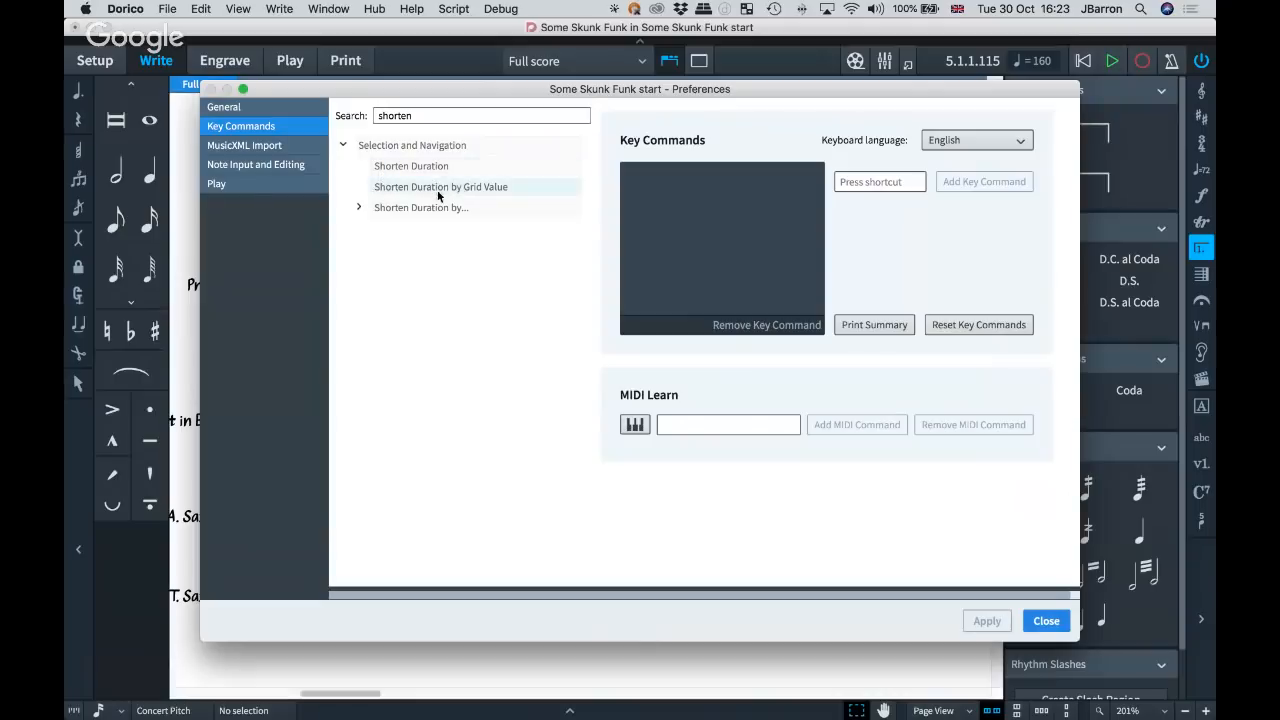
click(360, 208)
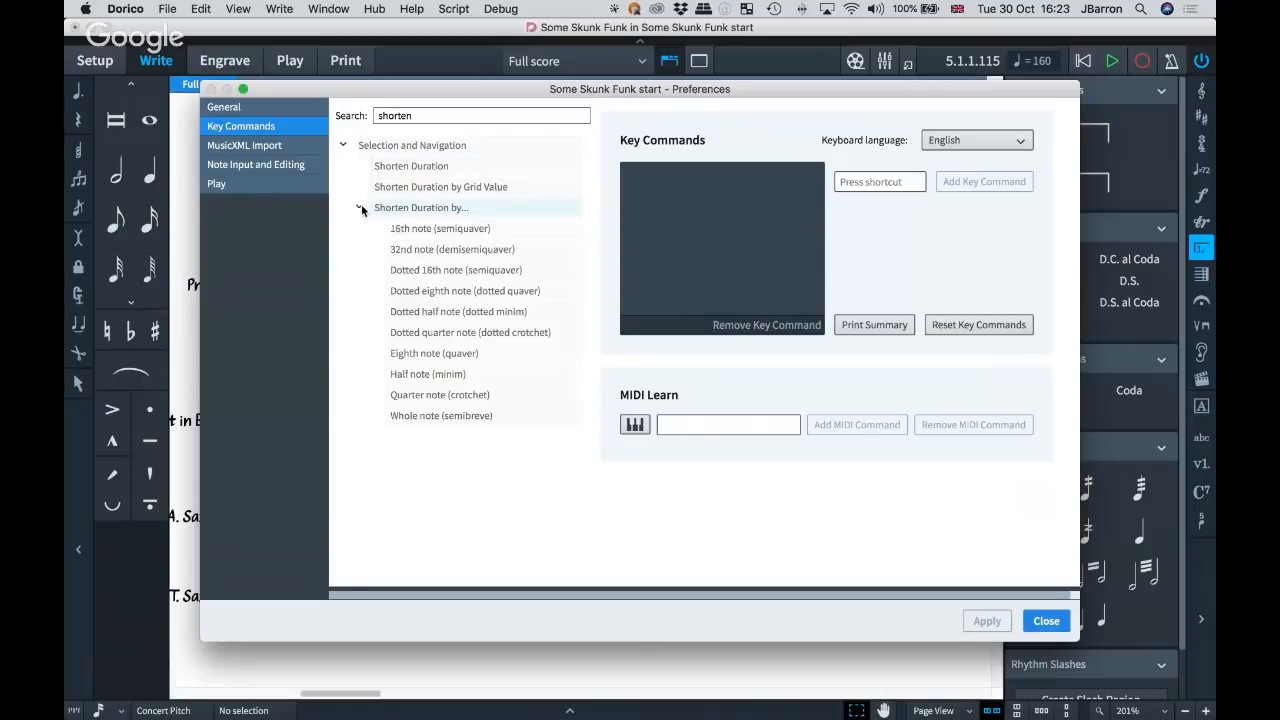
Go through the note values offered for shortening durations, from 16th note down to eighth note.
click(410, 229)
click(410, 250)
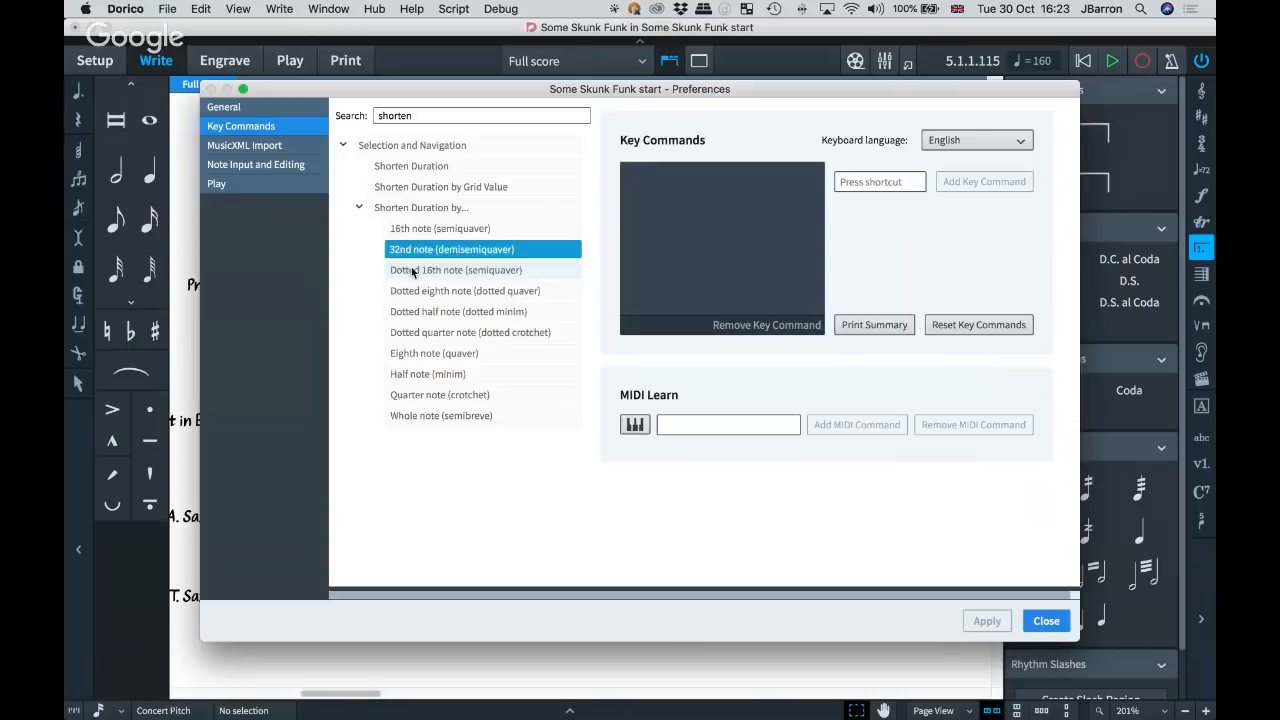
click(412, 271)
click(412, 291)
click(411, 312)
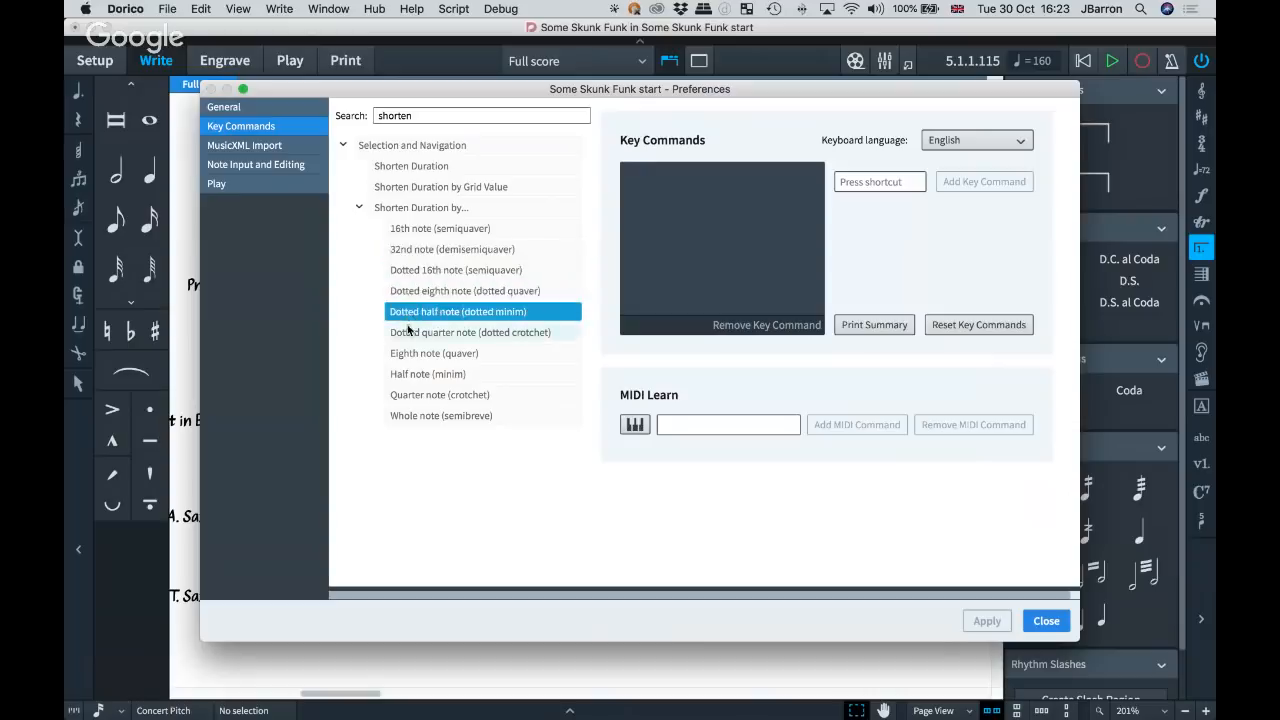
click(408, 333)
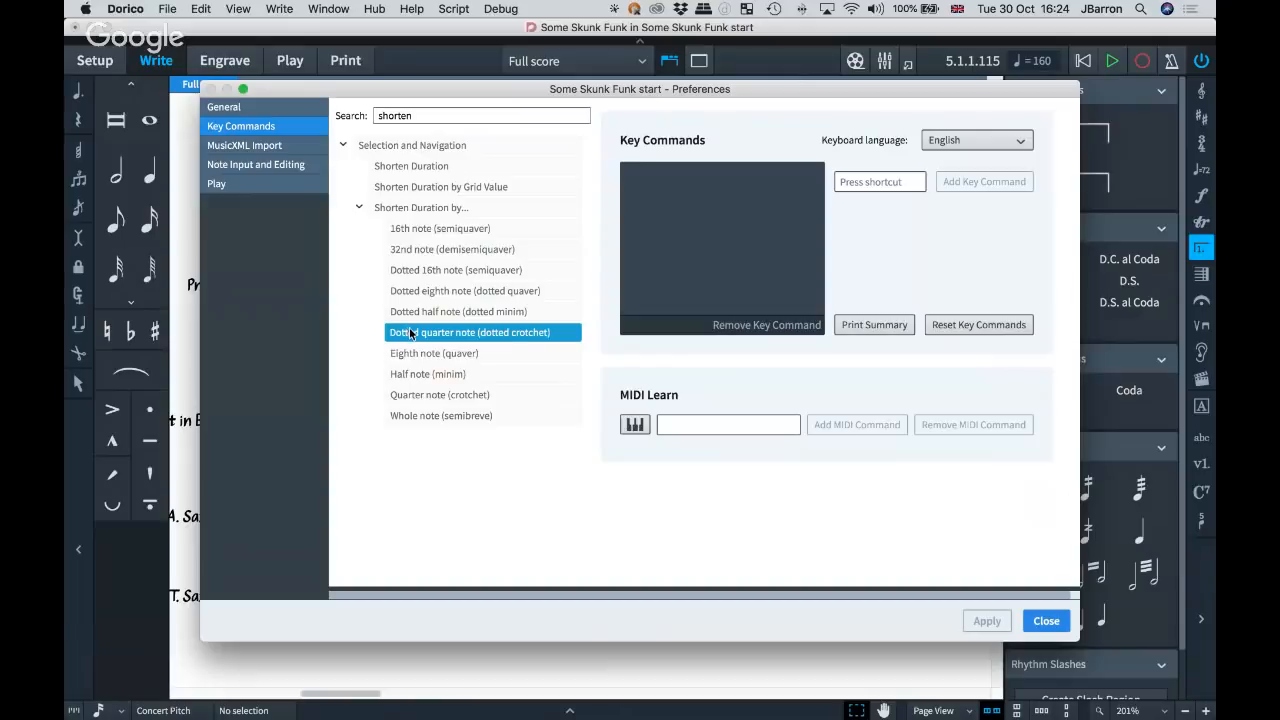
click(423, 354)
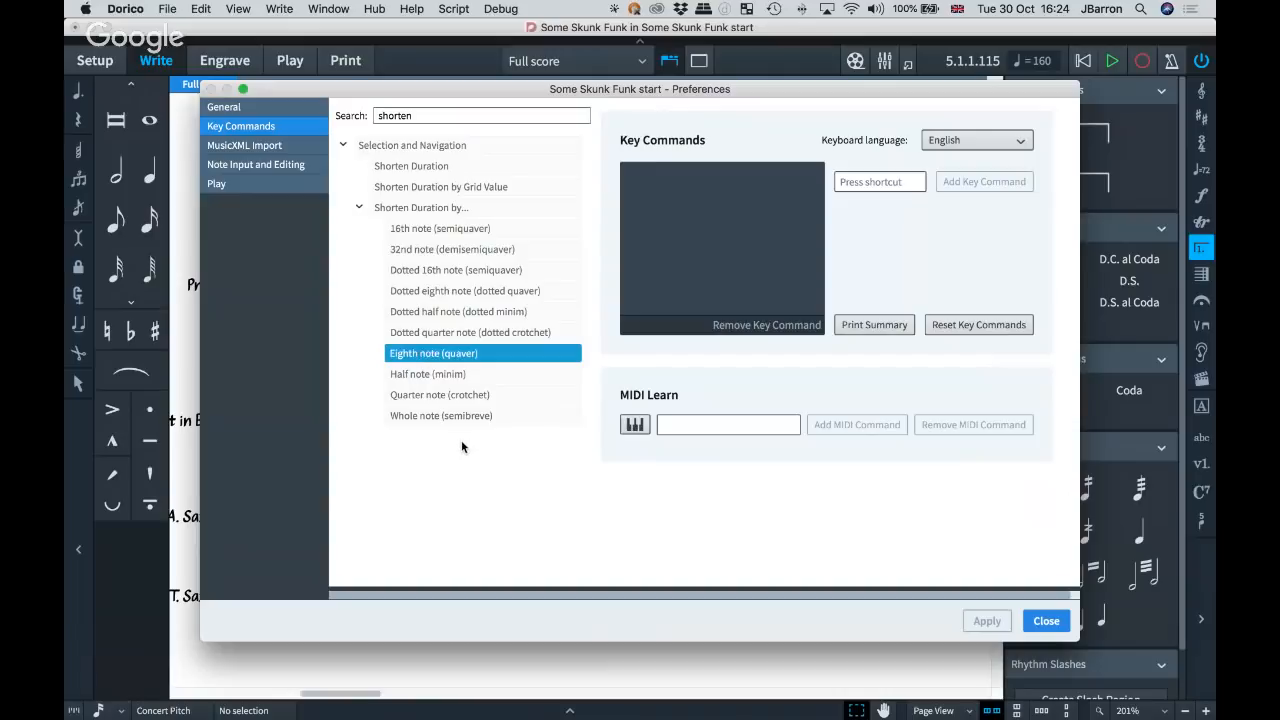
Search the key commands for "length", expand the Lengthen Duration by… commands, and close the preferences.
double_click(393, 116)
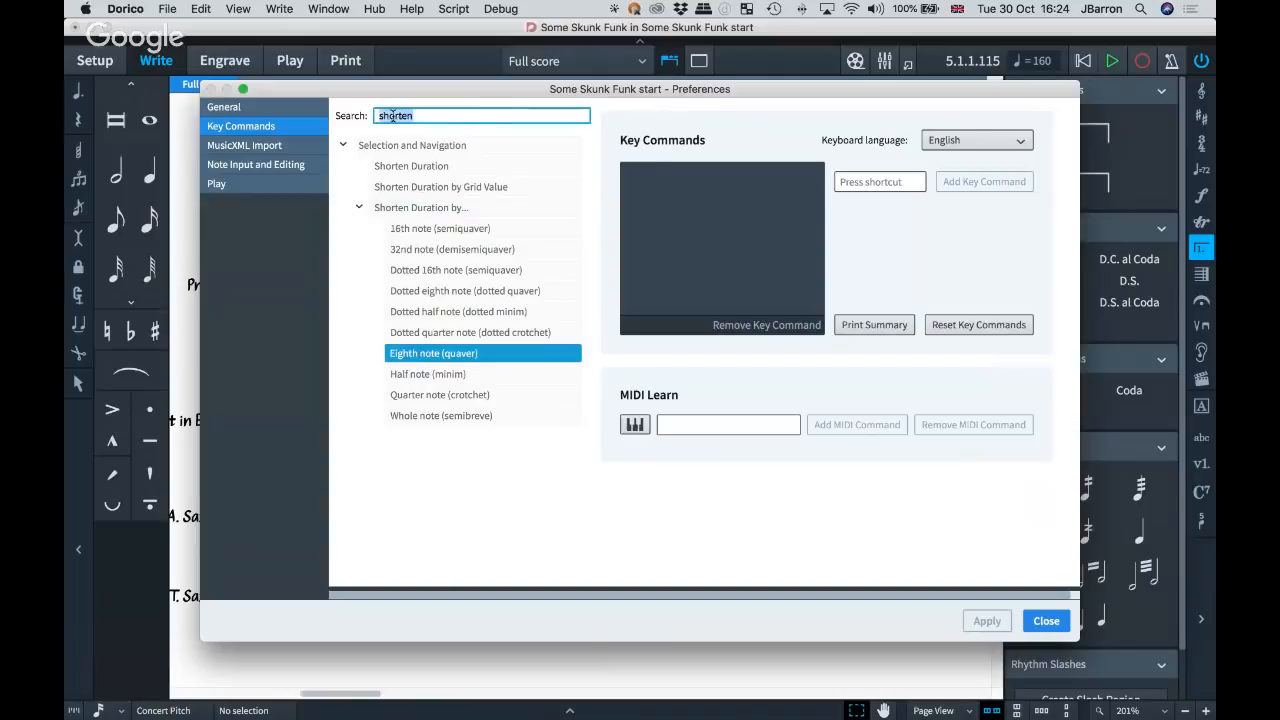
key(BackSpace)
text(n)
key(BackSpace)
text(leng)
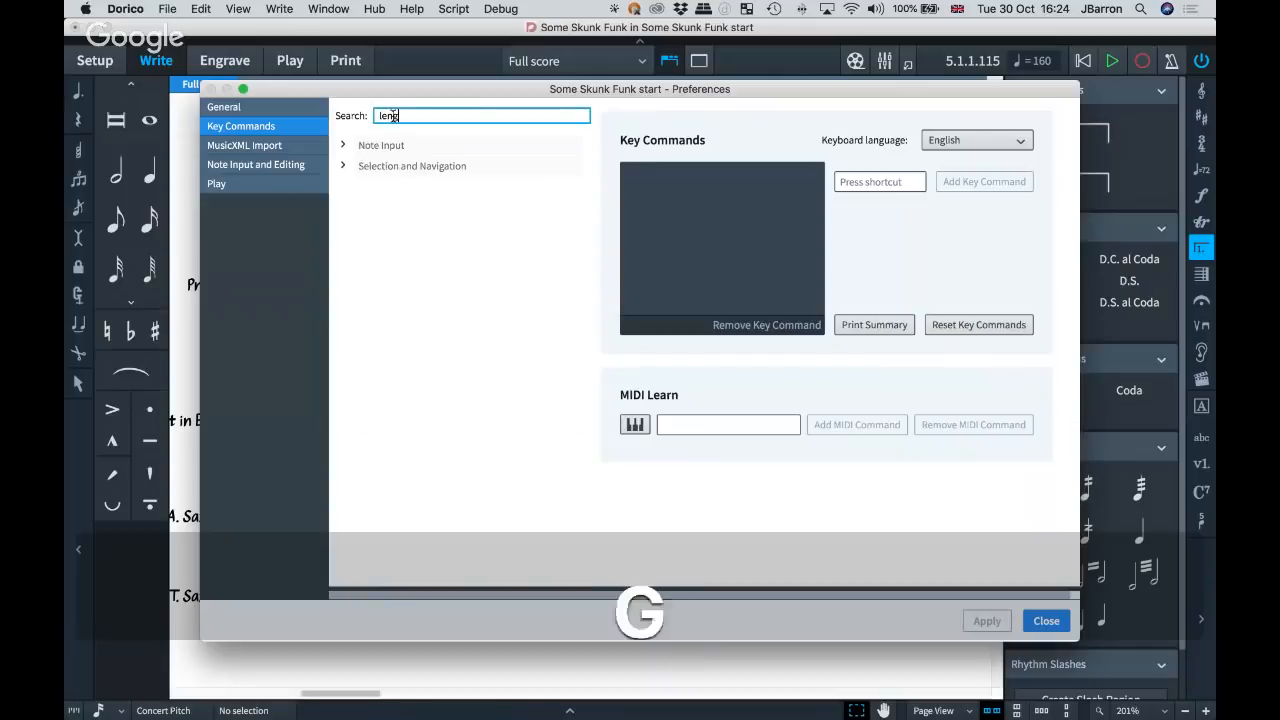
text(th)
click(345, 167)
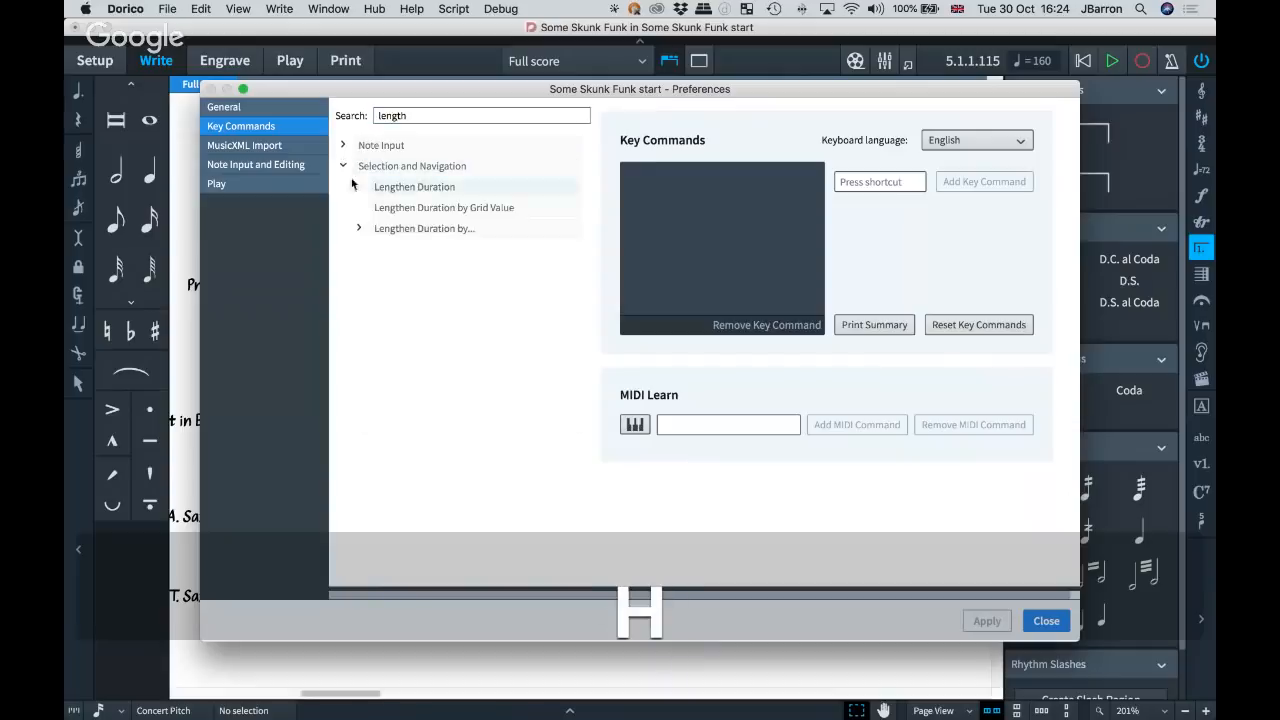
click(359, 228)
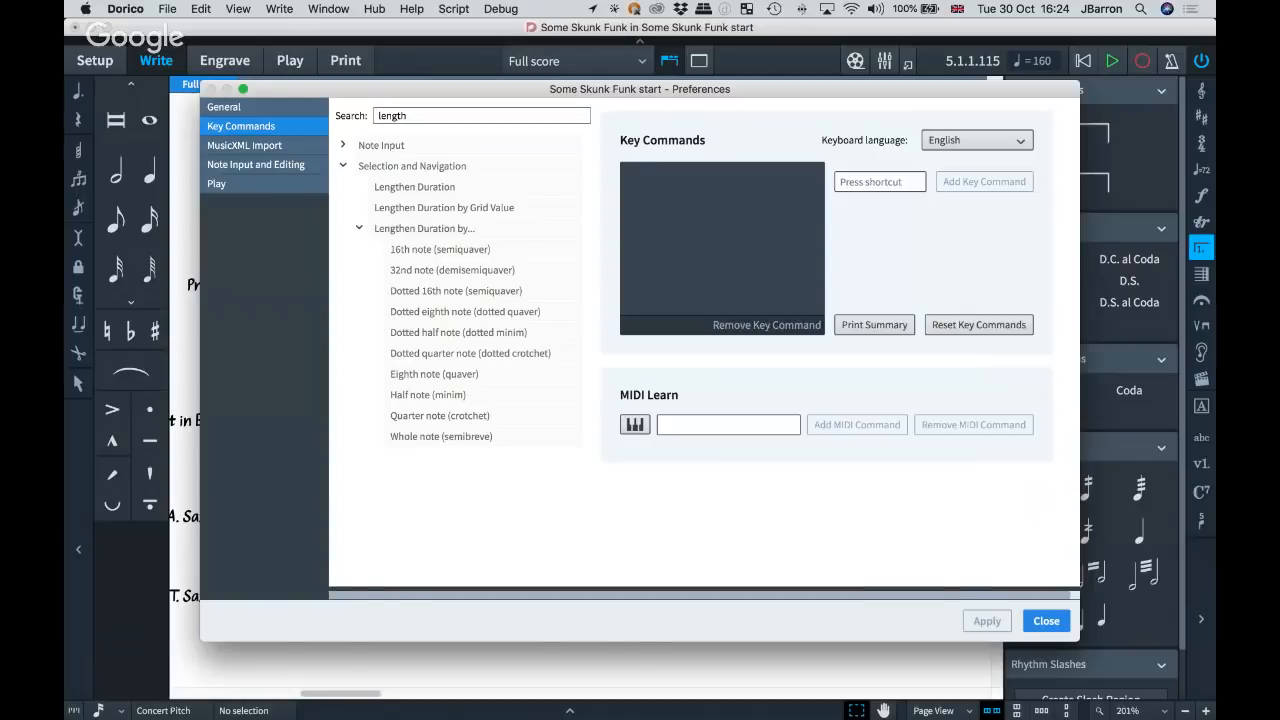
key(Escape)
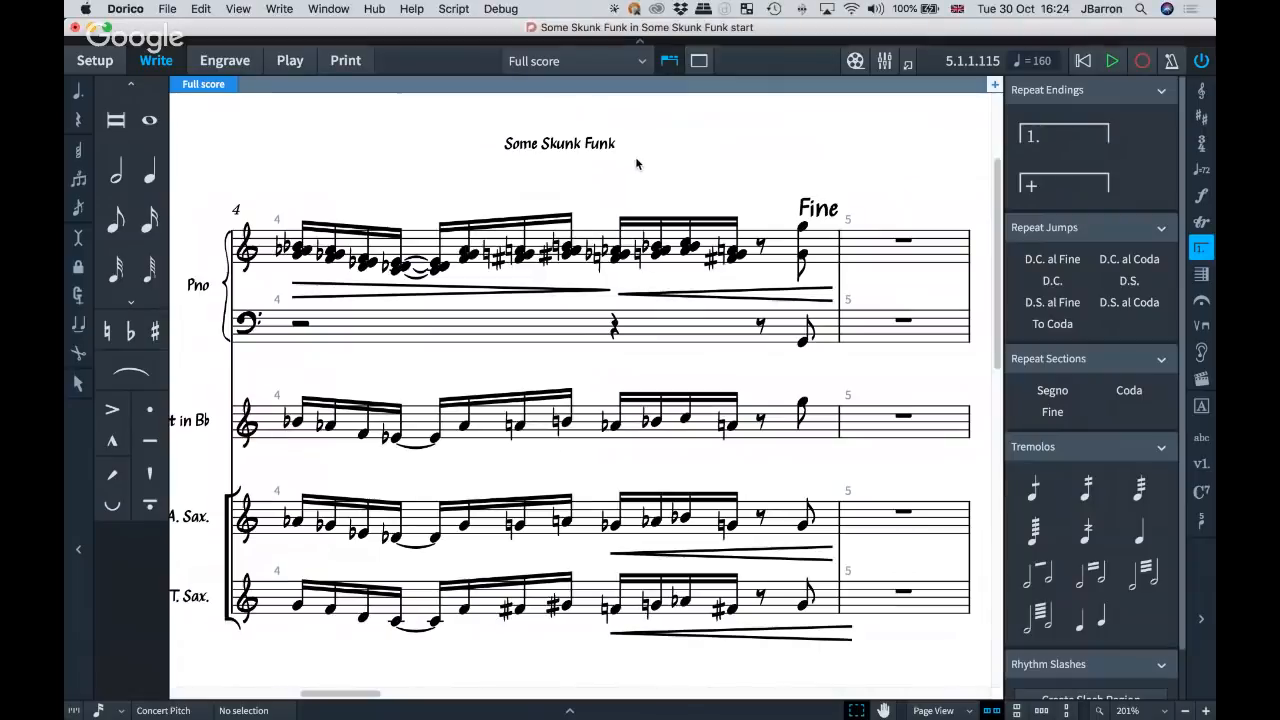
Switch to the bows and trills project and look over the trills flow for trumpet, saxophone and violin.
key(super+grave)
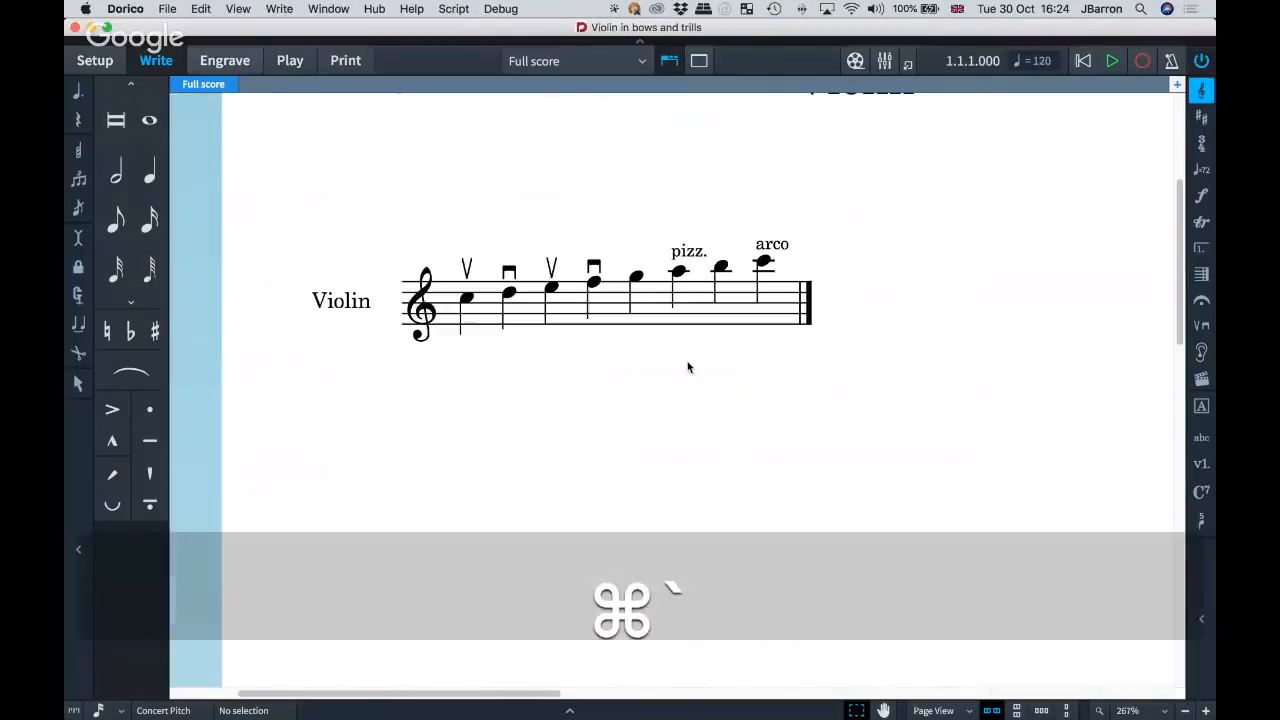
scroll(690, 368, right, 15)
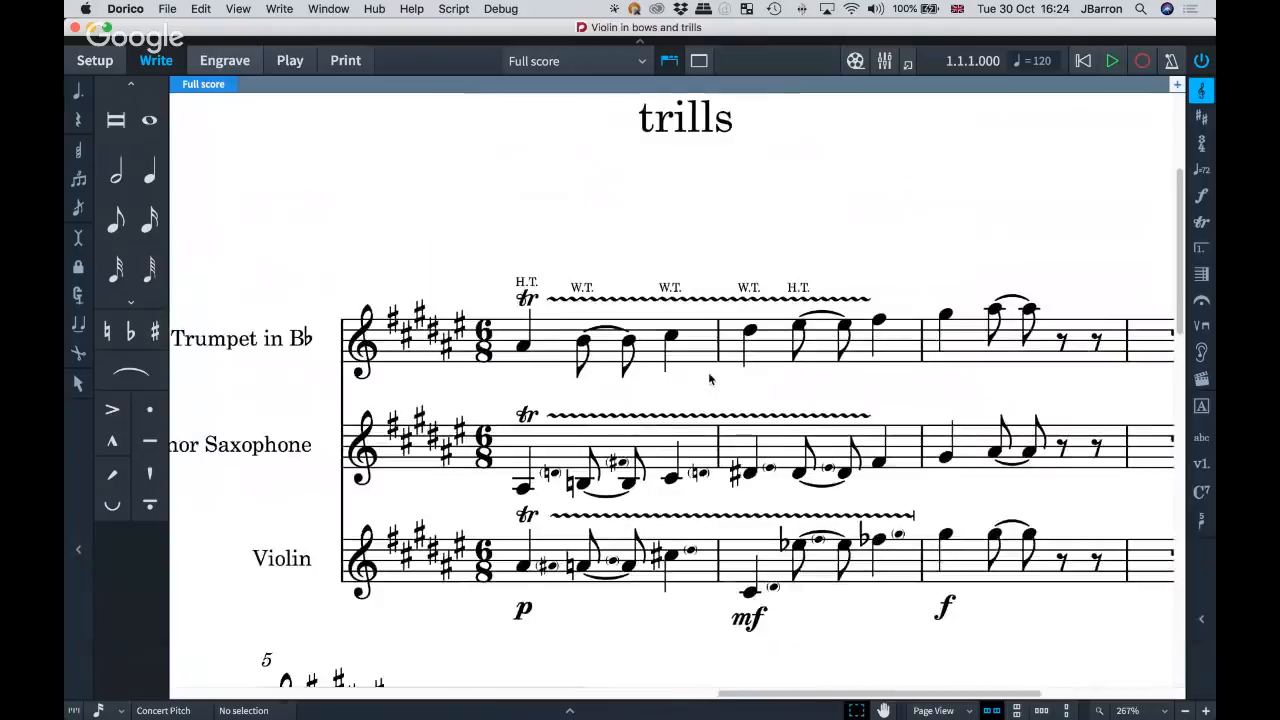
scroll(708, 372, down, 3)
scroll(708, 372, right, 3)
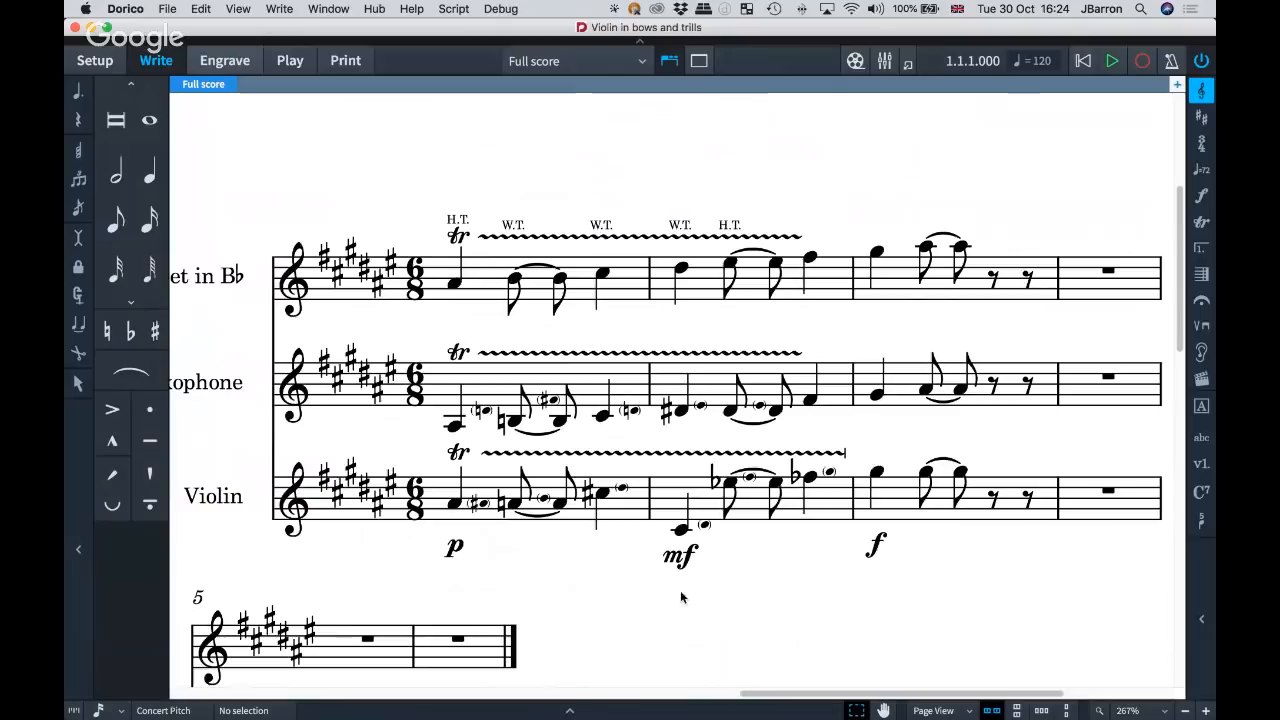
scroll(529, 337, right, 2)
scroll(529, 337, down, 2)
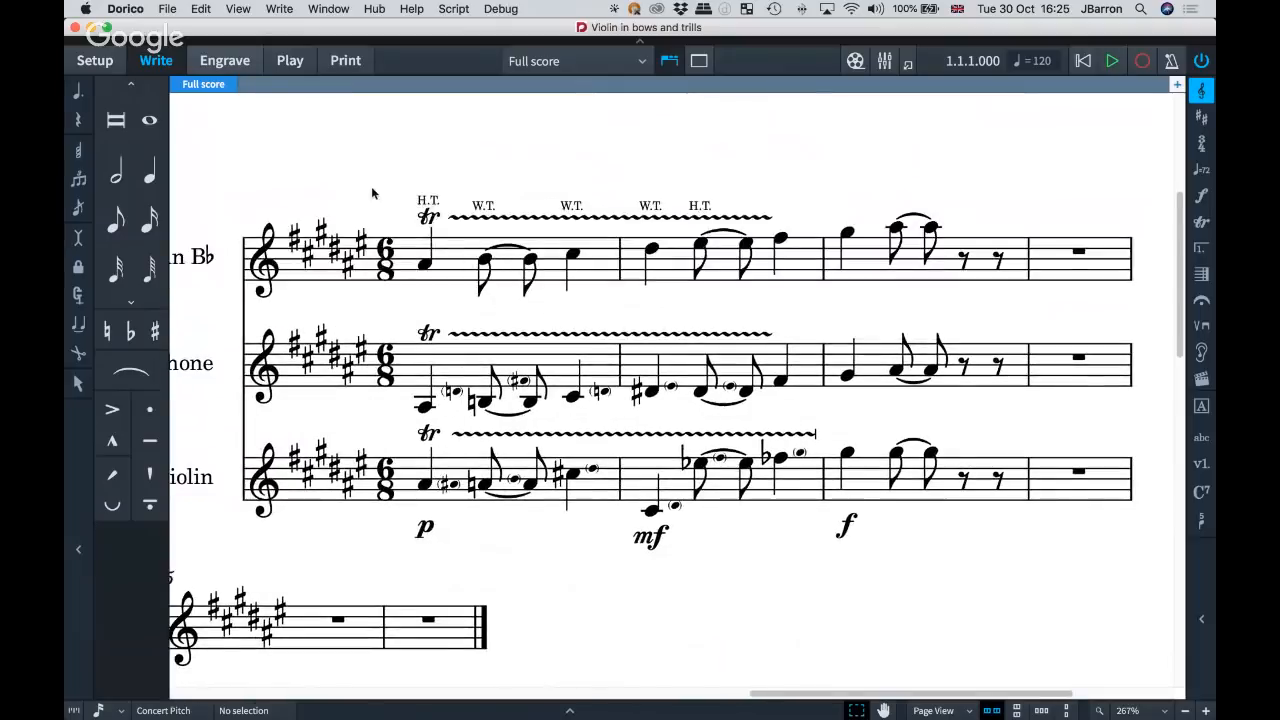
Extend the end of the trumpet's trill from the last note of bar 2 to the start of bar 3, and deselect.
click(426, 220)
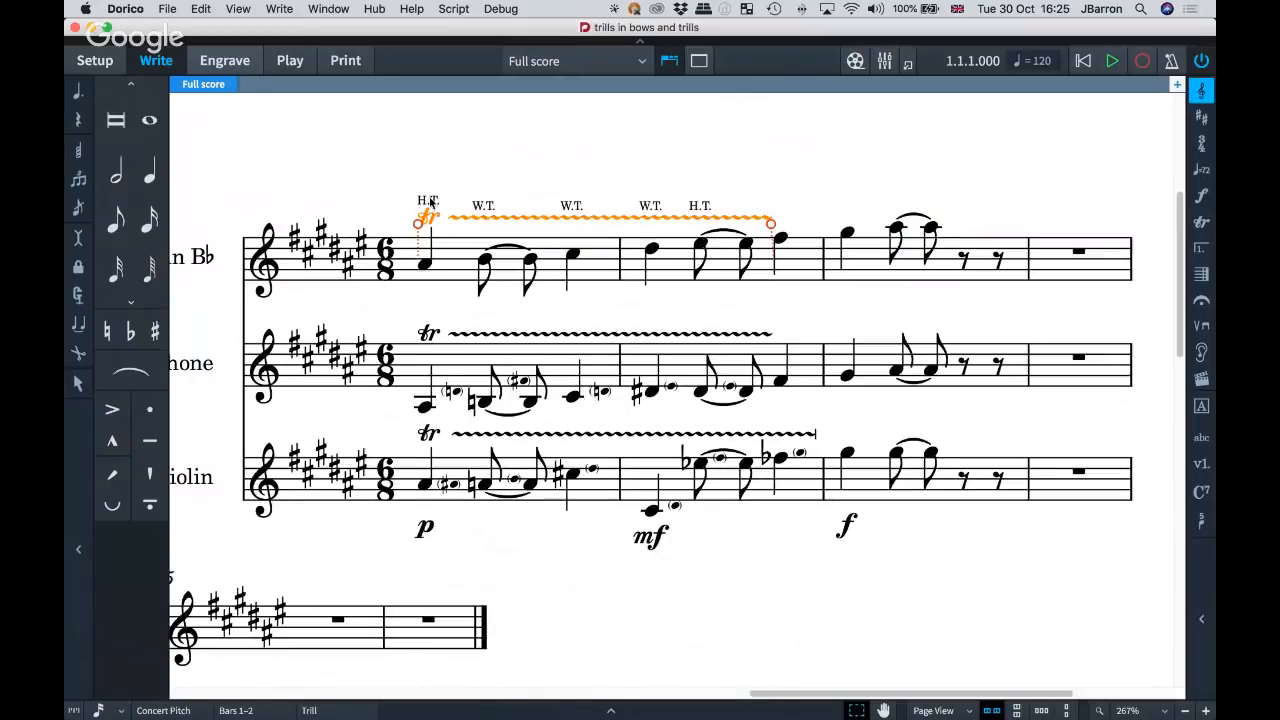
click(424, 167)
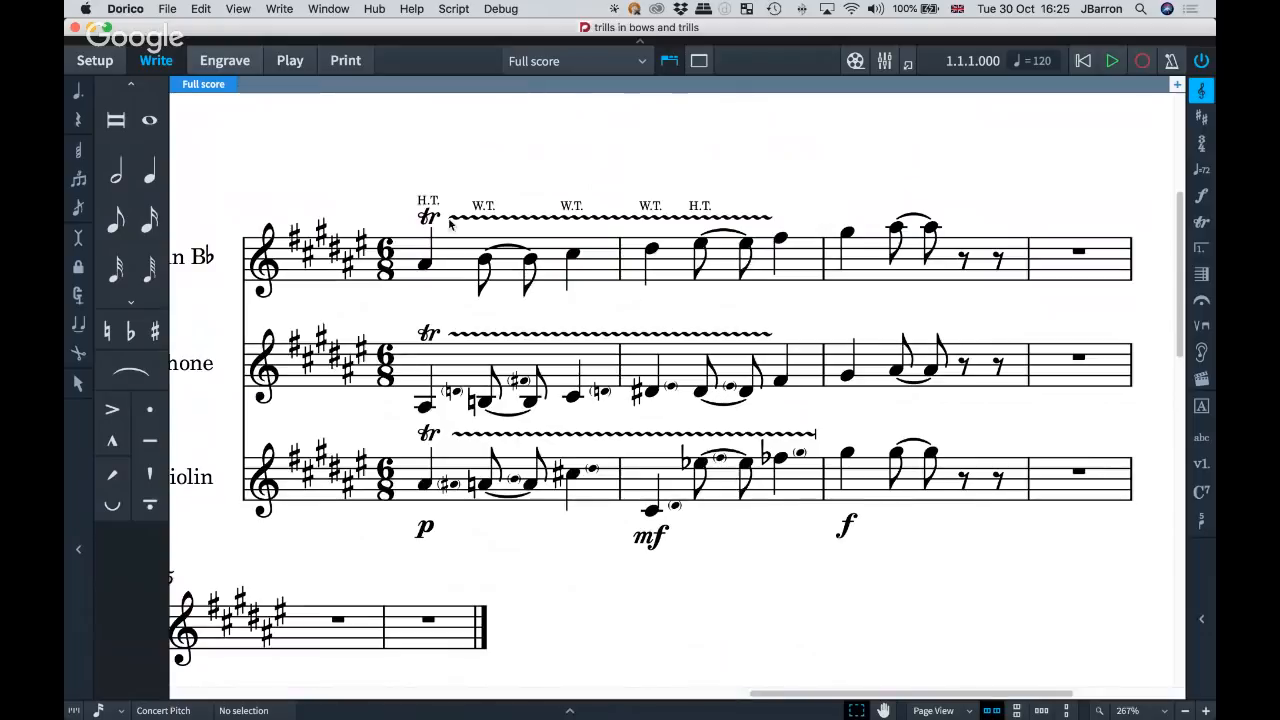
click(480, 217)
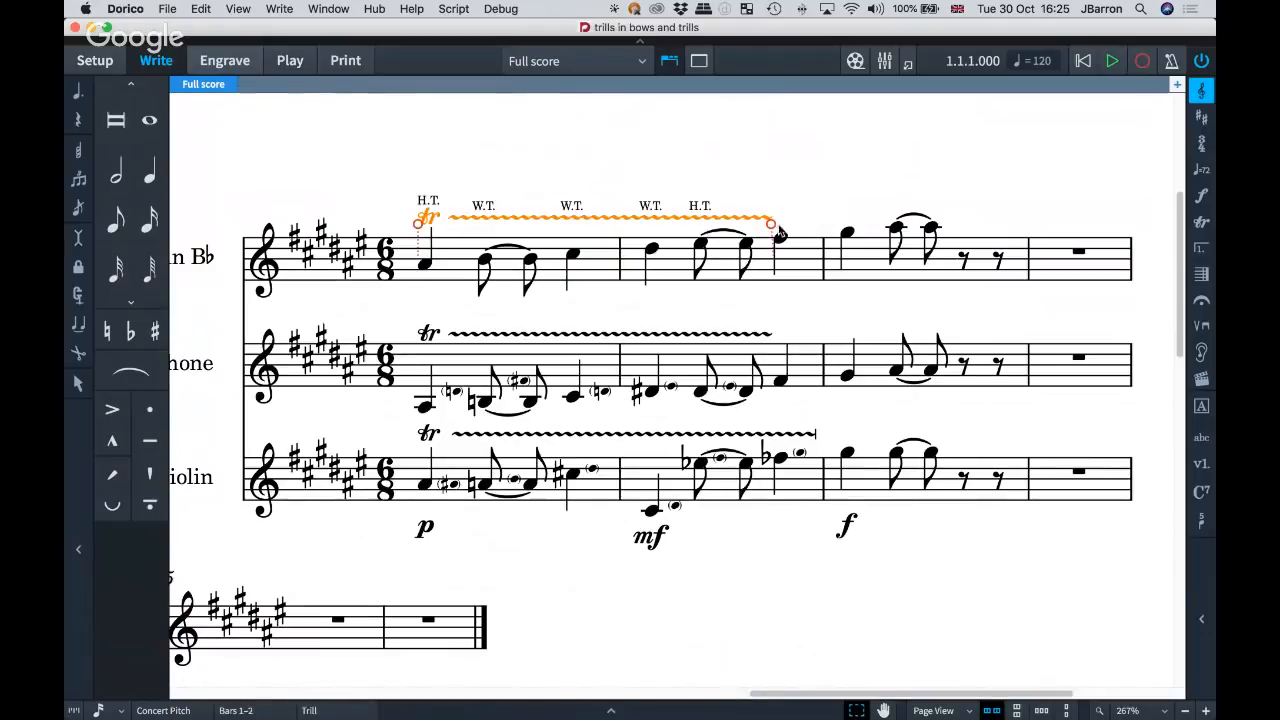
drag(770, 222, 826, 226)
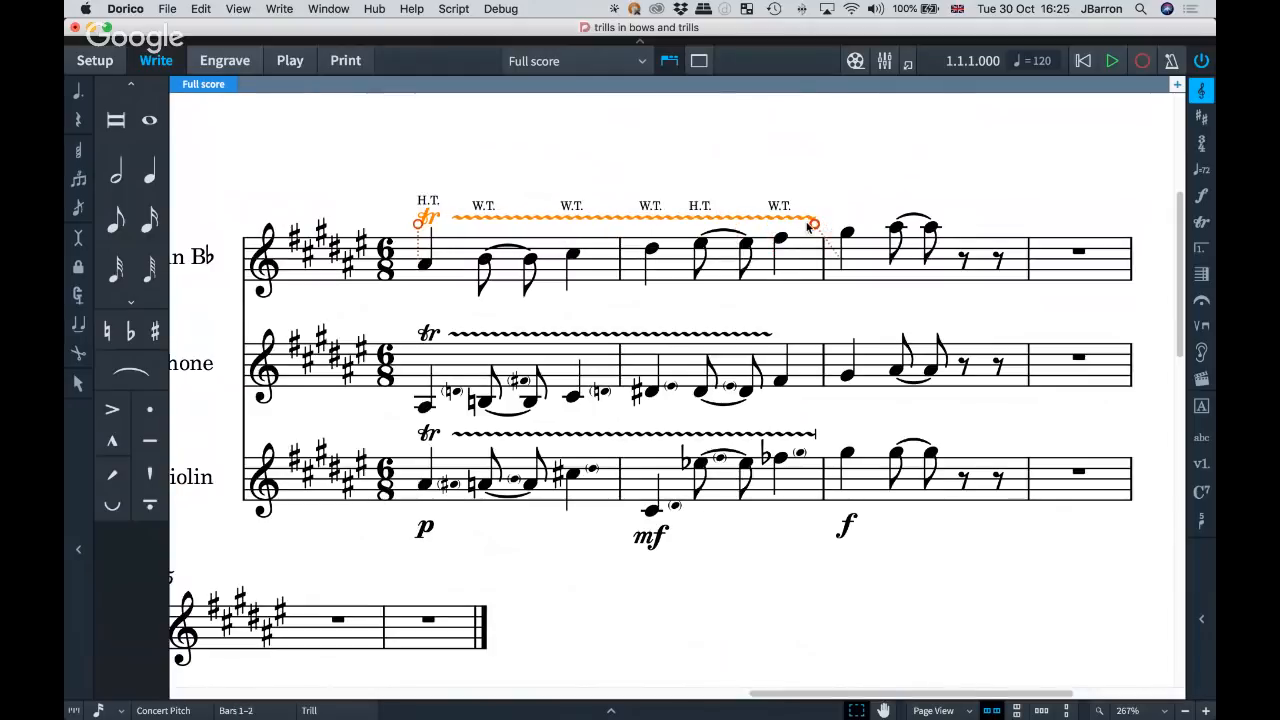
click(331, 142)
Show the saxophone trill's properties and inspect its bar 1 auxiliary notes and the violin trill's last one in that bar.
scroll(474, 425, down, 1)
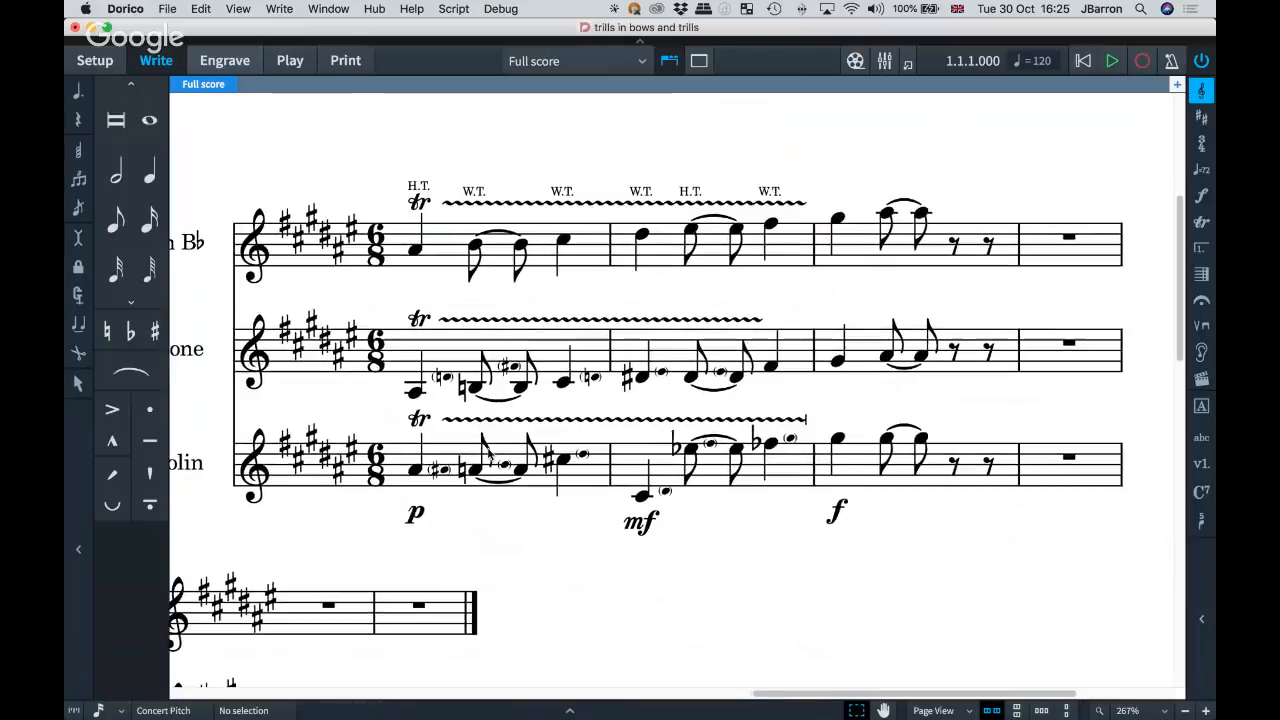
scroll(540, 463, down, 2)
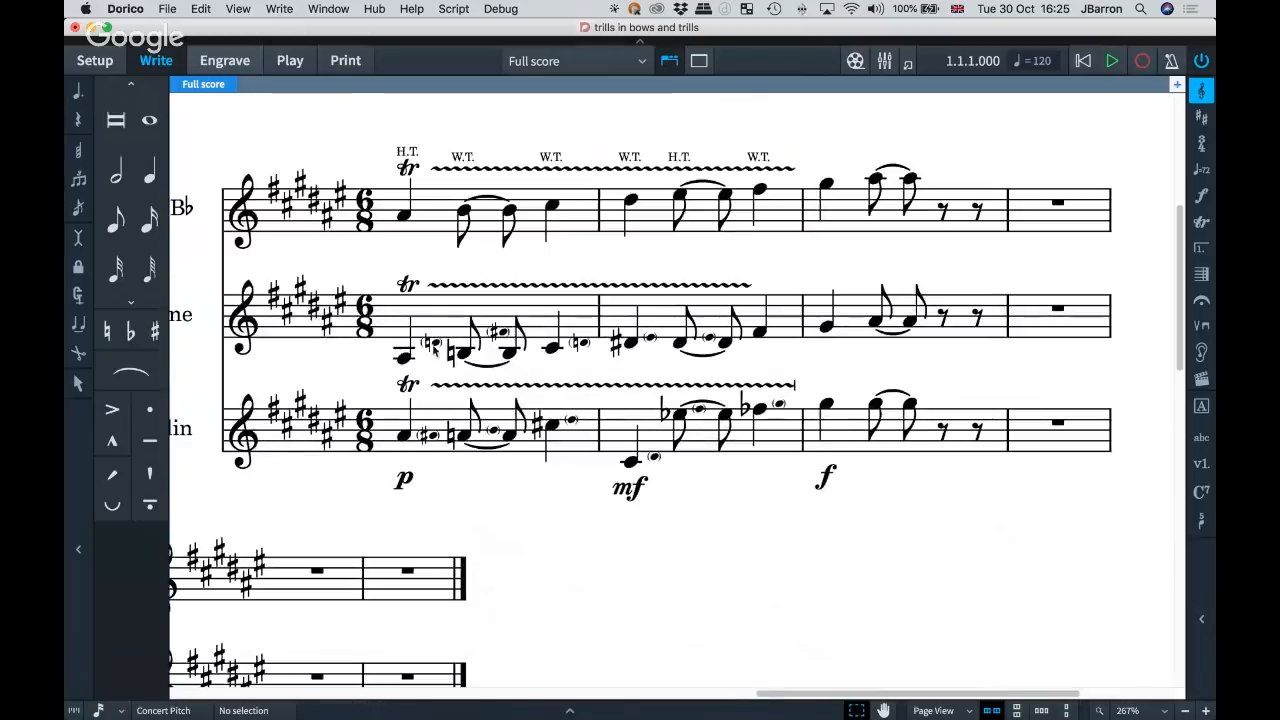
click(446, 291)
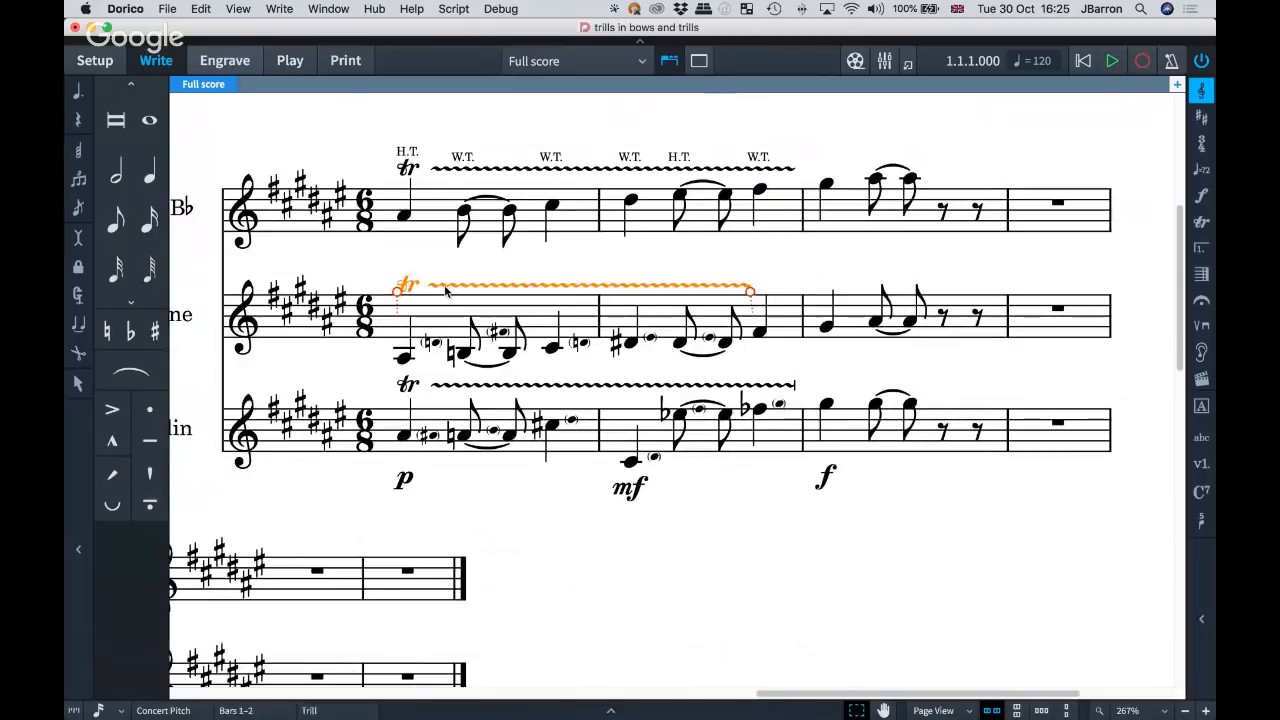
key(super+8)
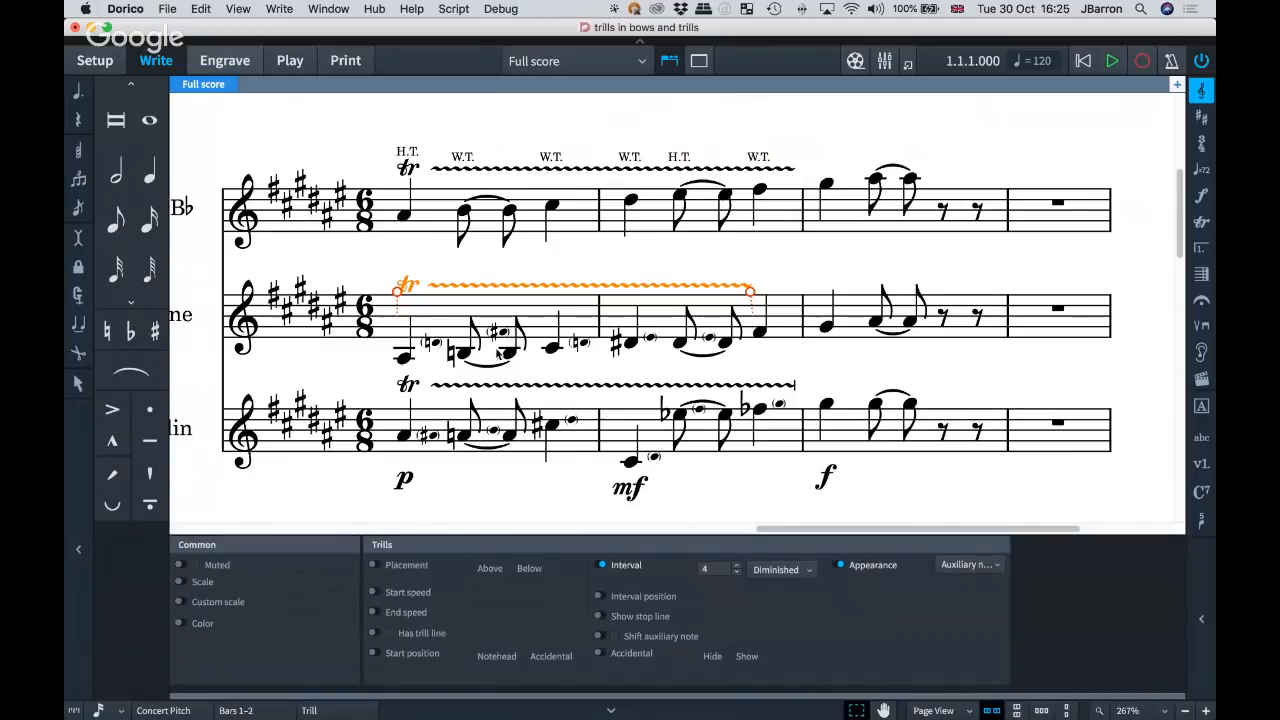
click(503, 333)
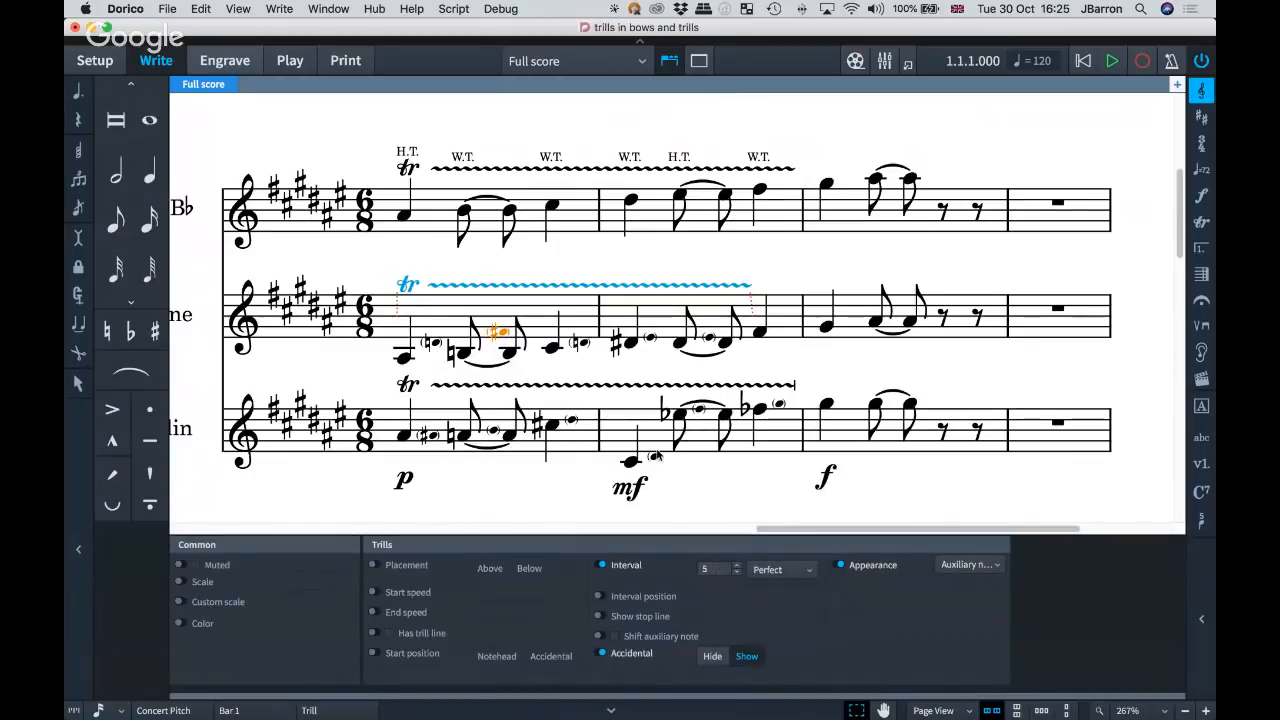
click(579, 343)
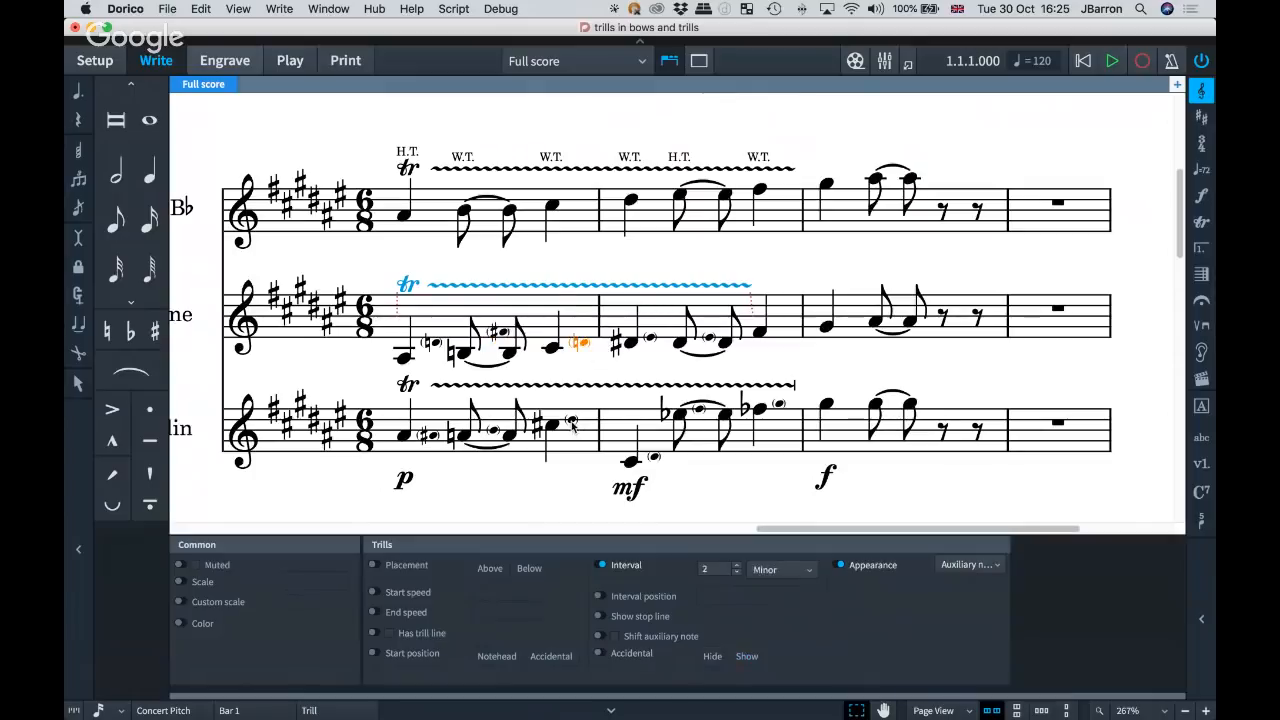
click(572, 424)
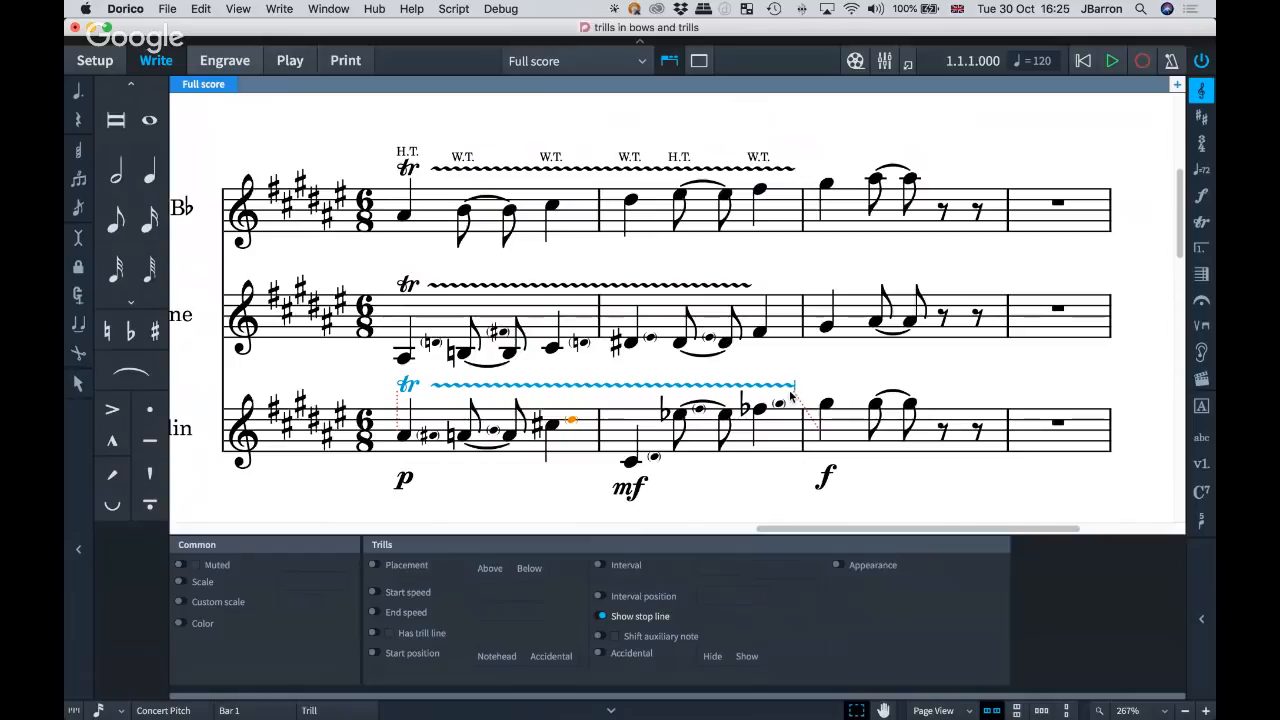
Try a major second interval on the saxophone trill's last auxiliary note in bar 1, and return it to minor.
click(580, 343)
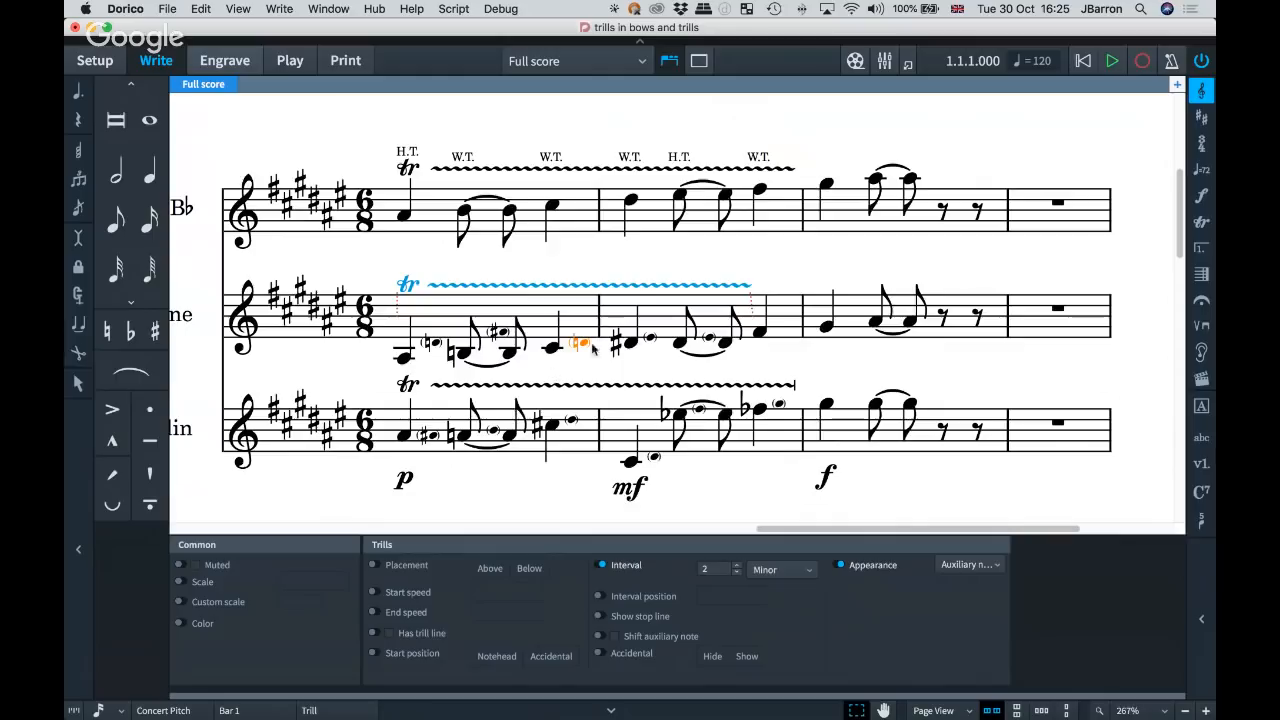
click(777, 575)
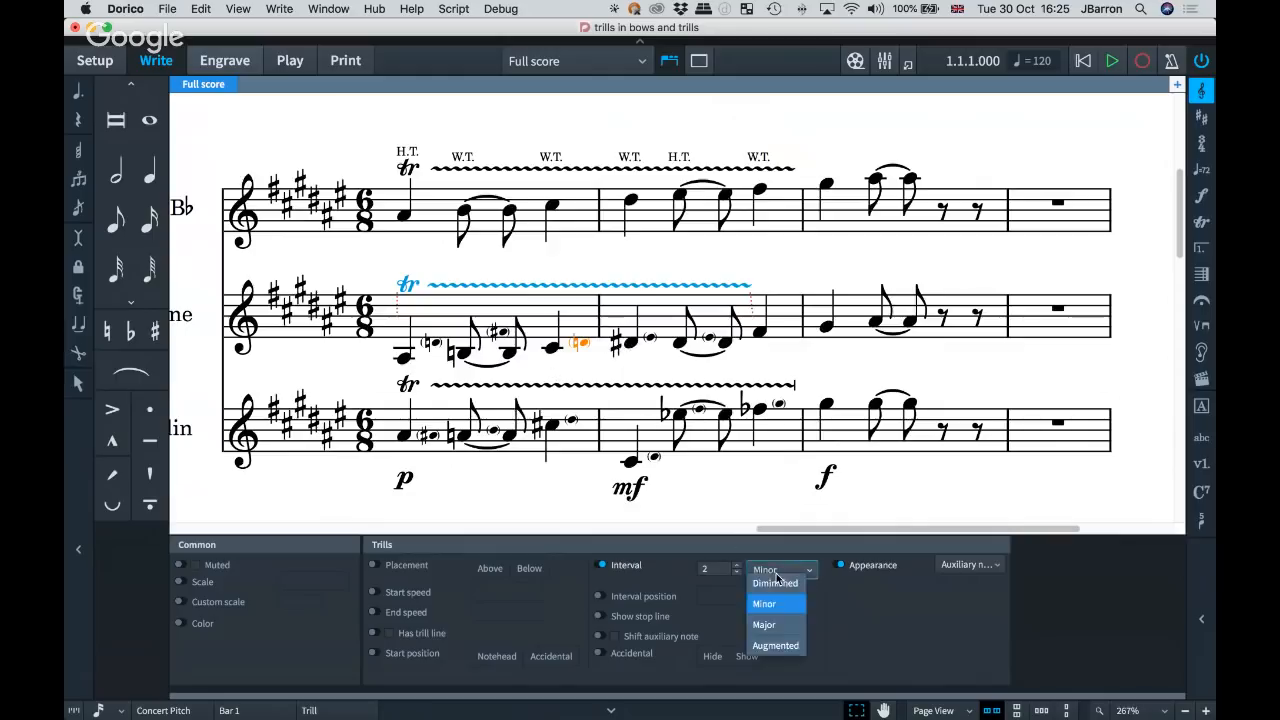
click(778, 624)
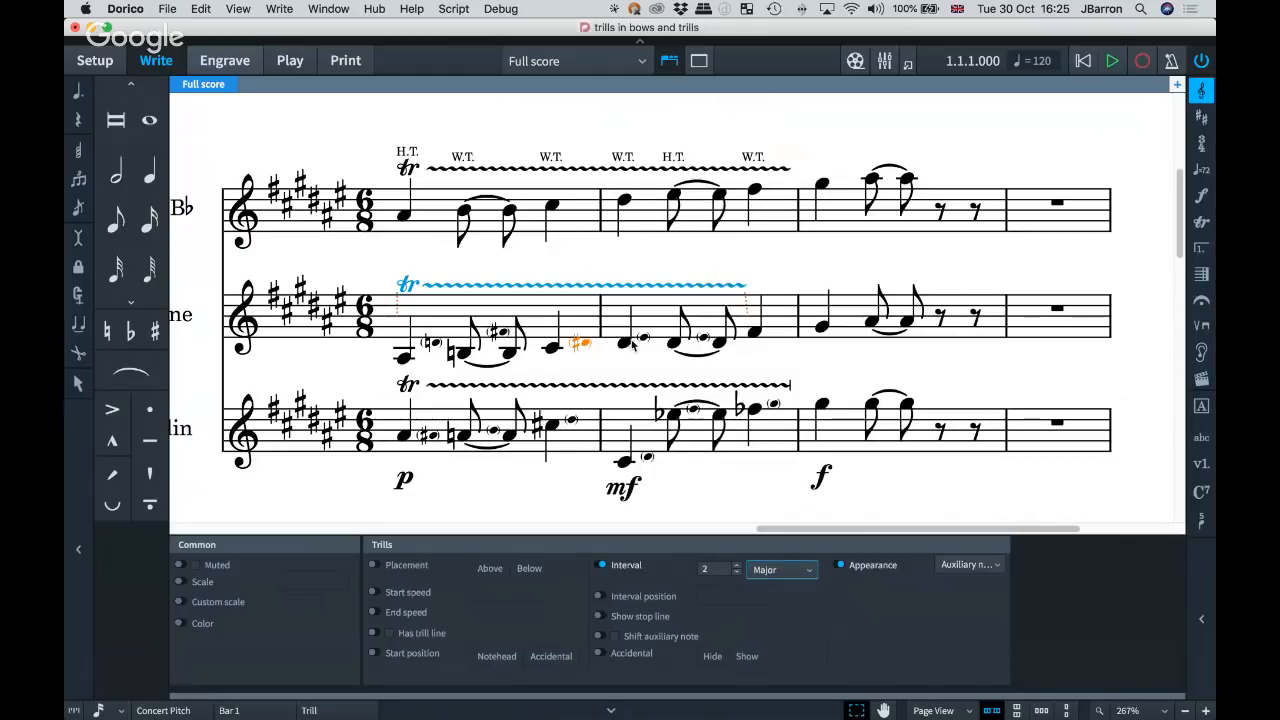
click(762, 568)
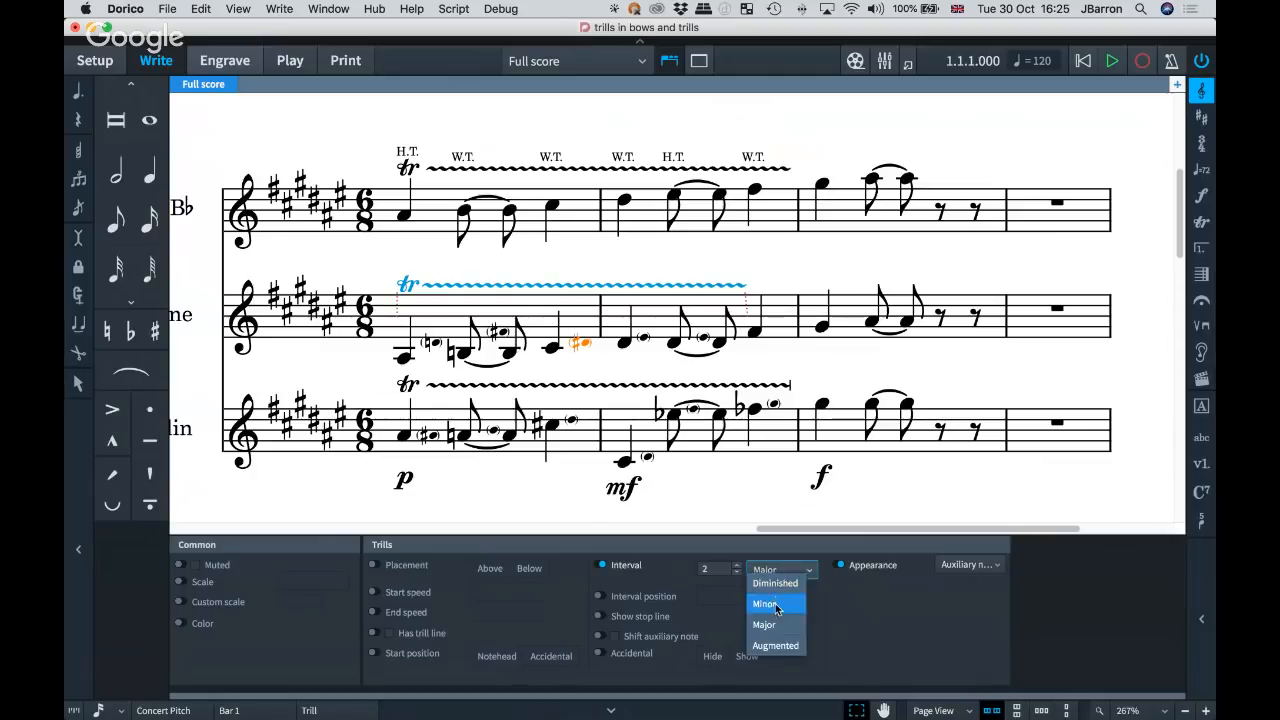
click(776, 602)
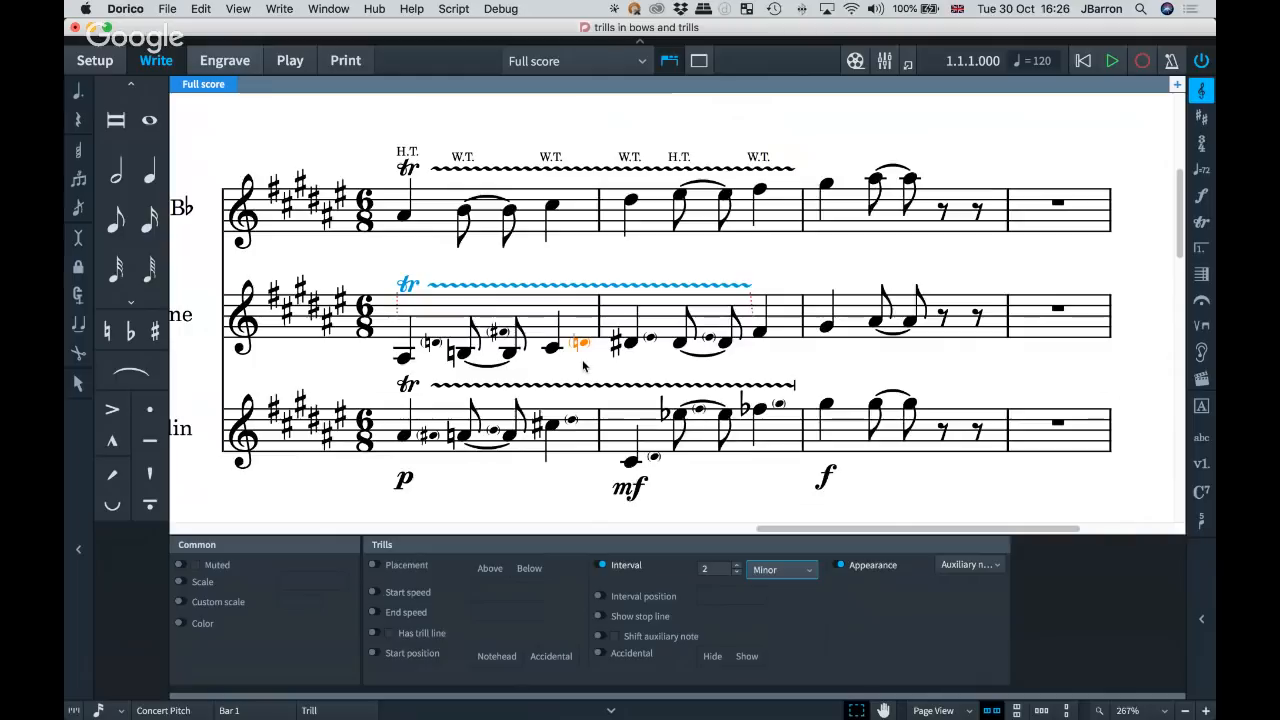
scroll(584, 366, left, 2)
scroll(584, 366, down, 1)
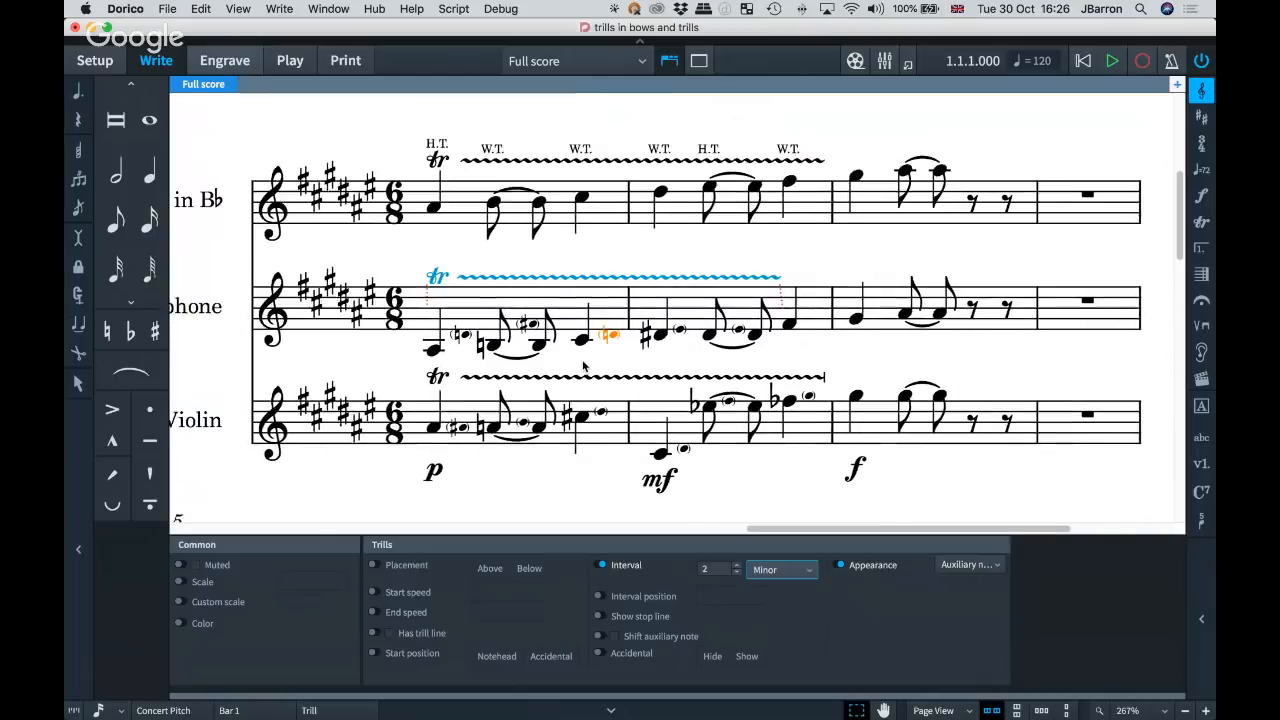
scroll(584, 366, left, 1)
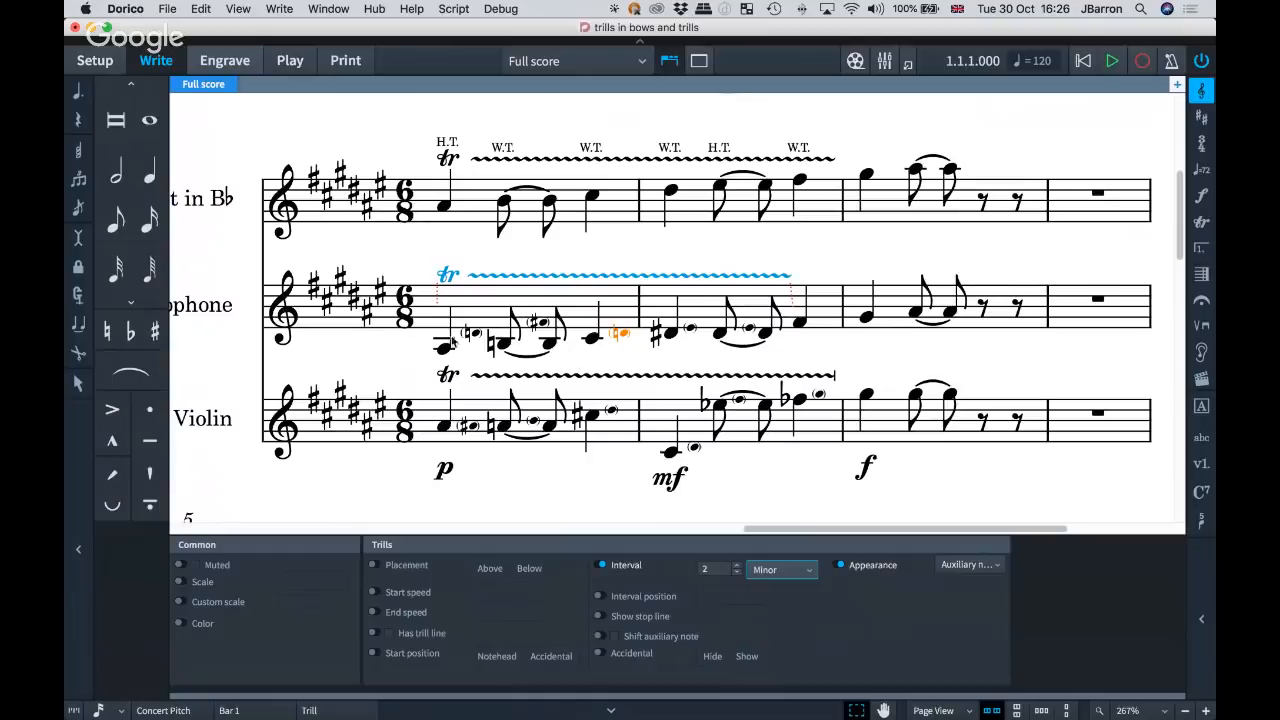
Compare the saxophone trill's auxiliary notes in the full score and the transposed tenor saxophone part, ending in the full score.
key(w)
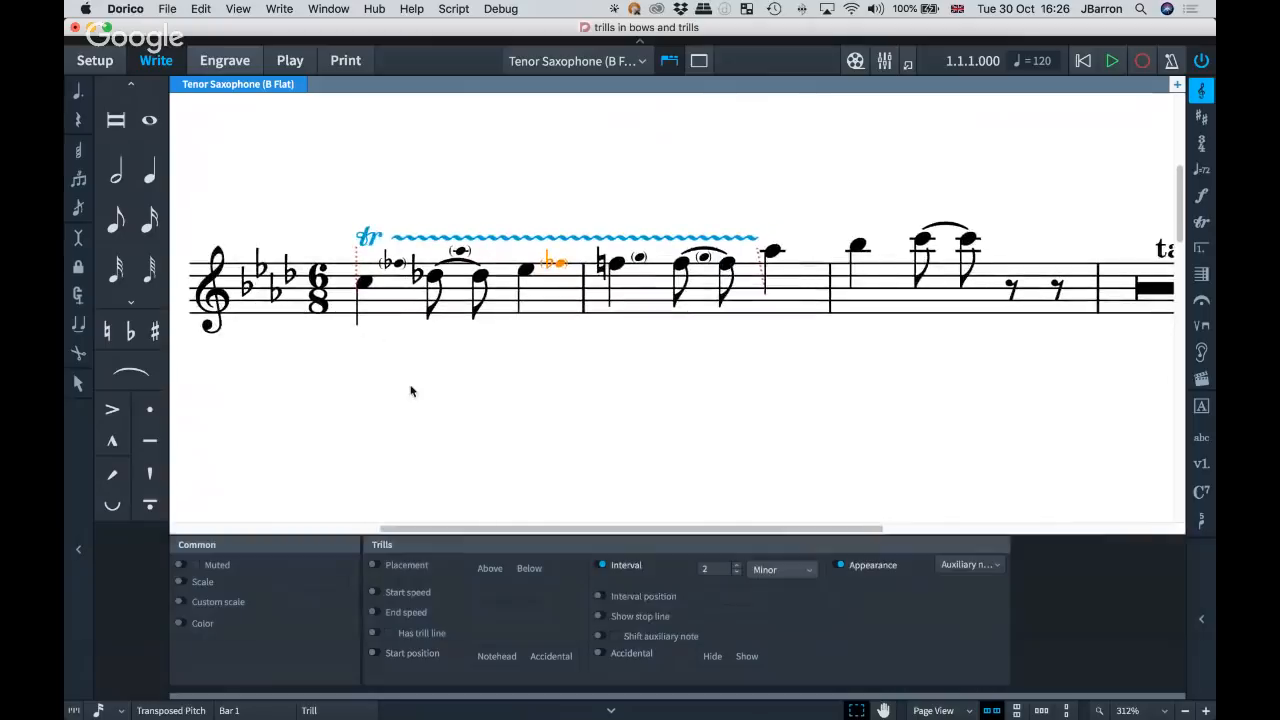
key(w)
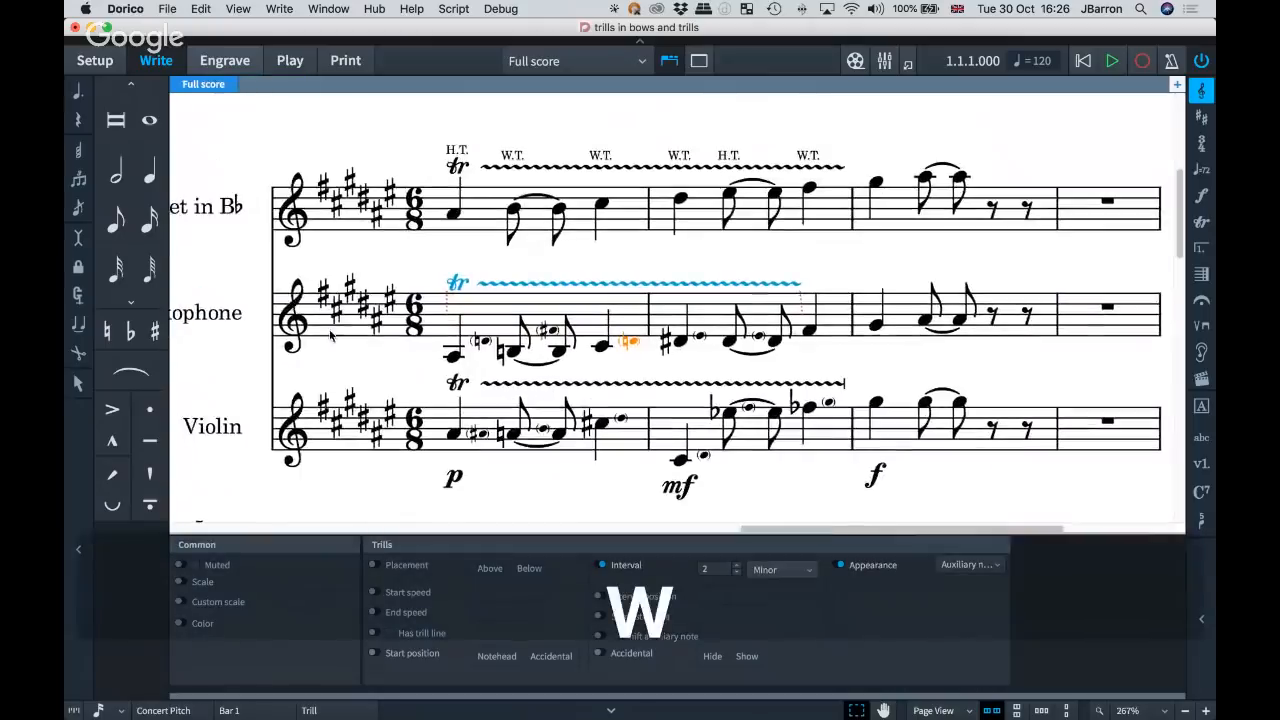
key(w)
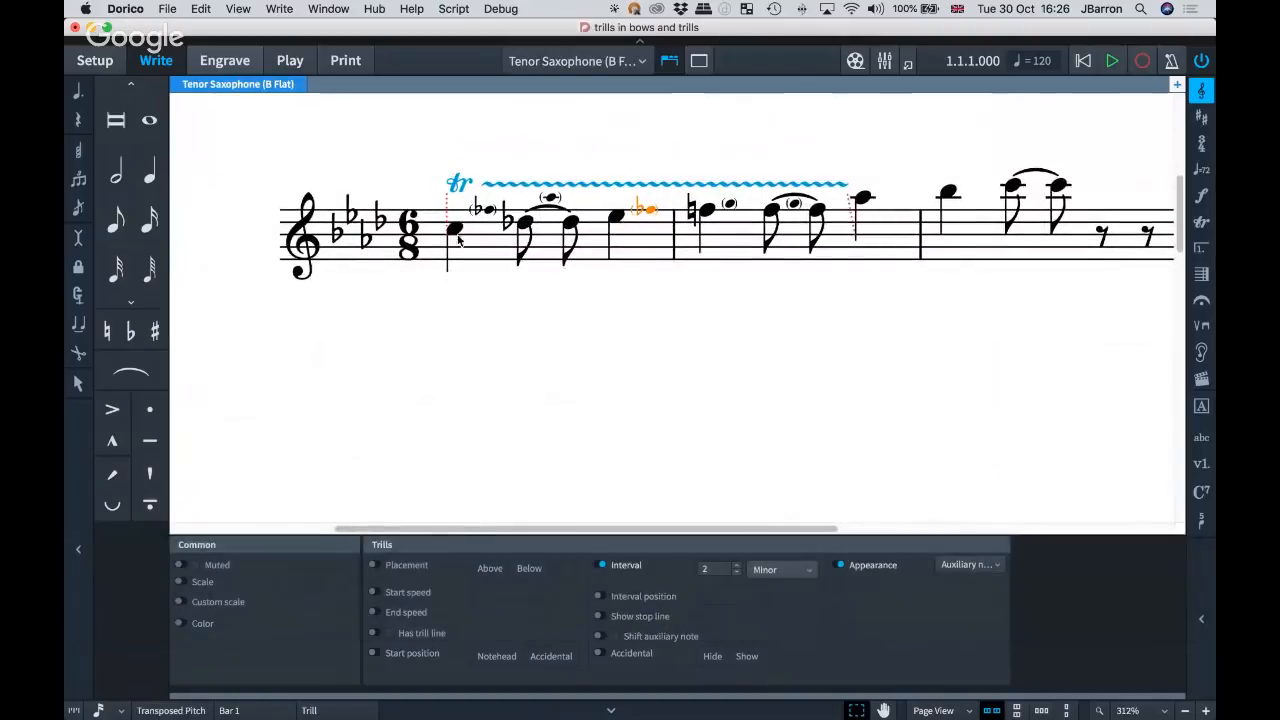
scroll(566, 323, up, 1)
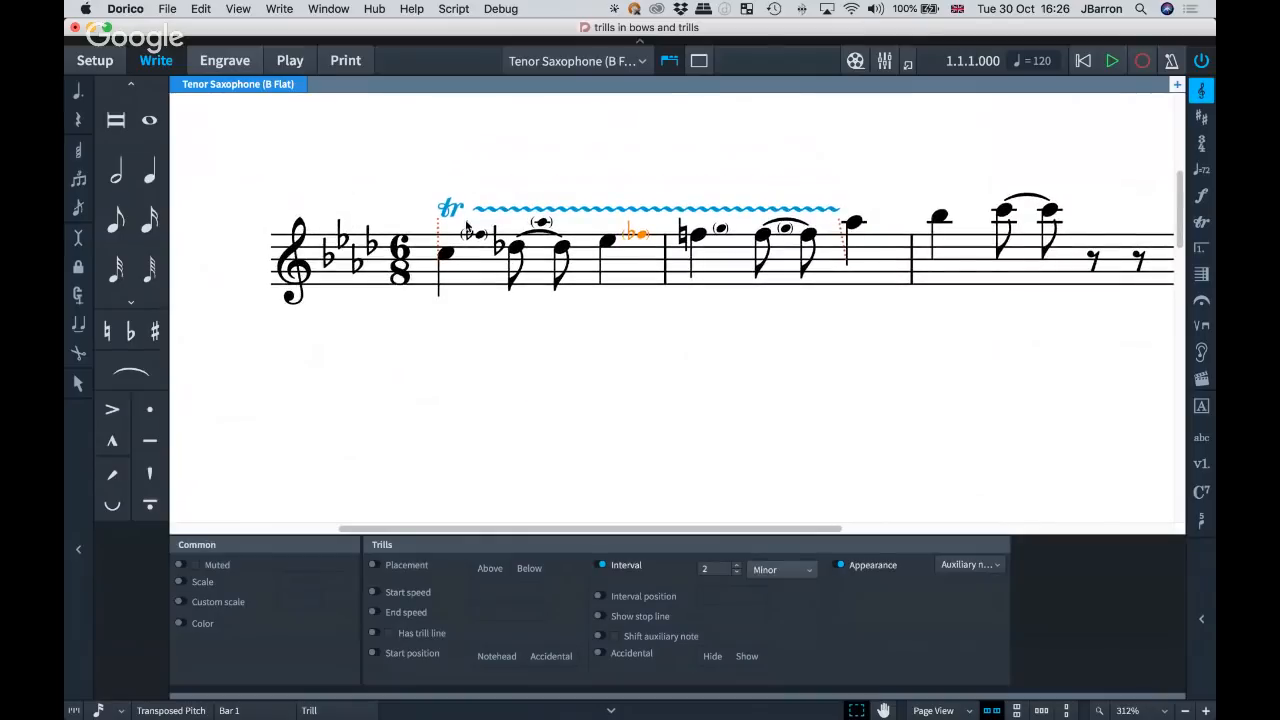
key(w)
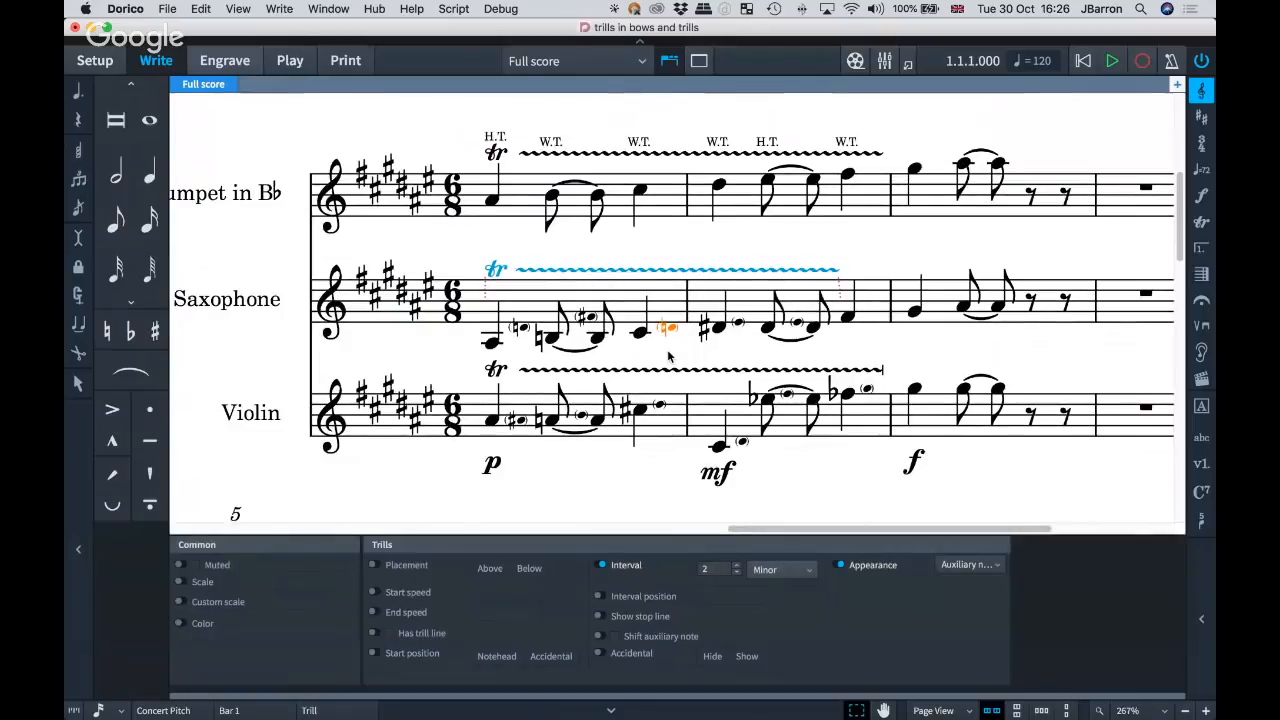
Hide the trill properties and deselect the saxophone trill.
key(super+8)
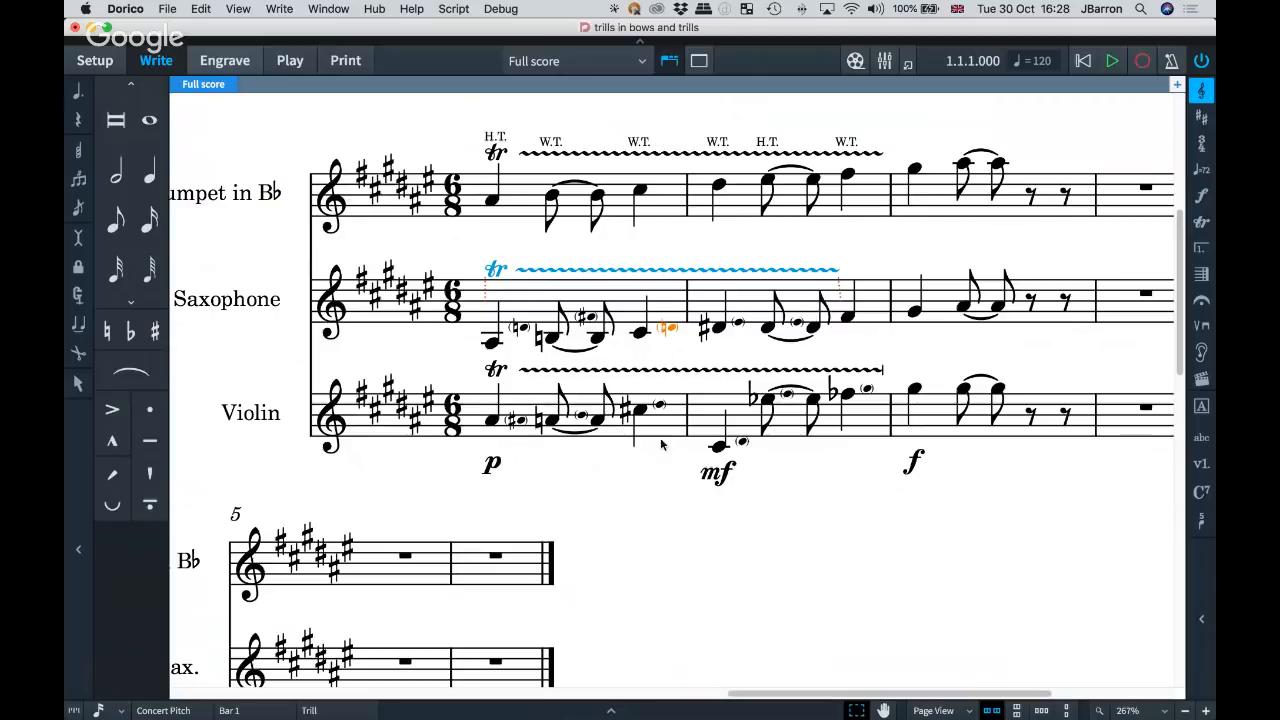
click(637, 536)
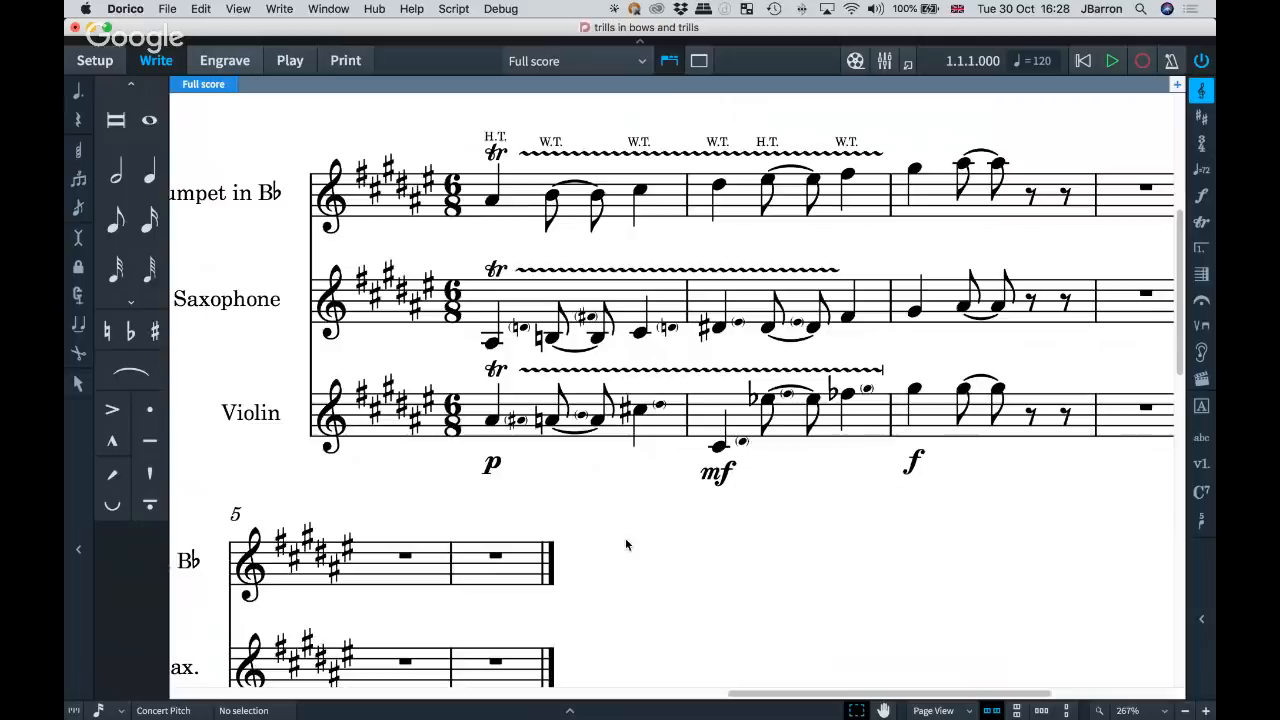
Review the Ornaments engraving options for trills, covering extension lines, interval appearance and position, Hollywood-style labels and auxiliary notes.
key(super+shift+e)
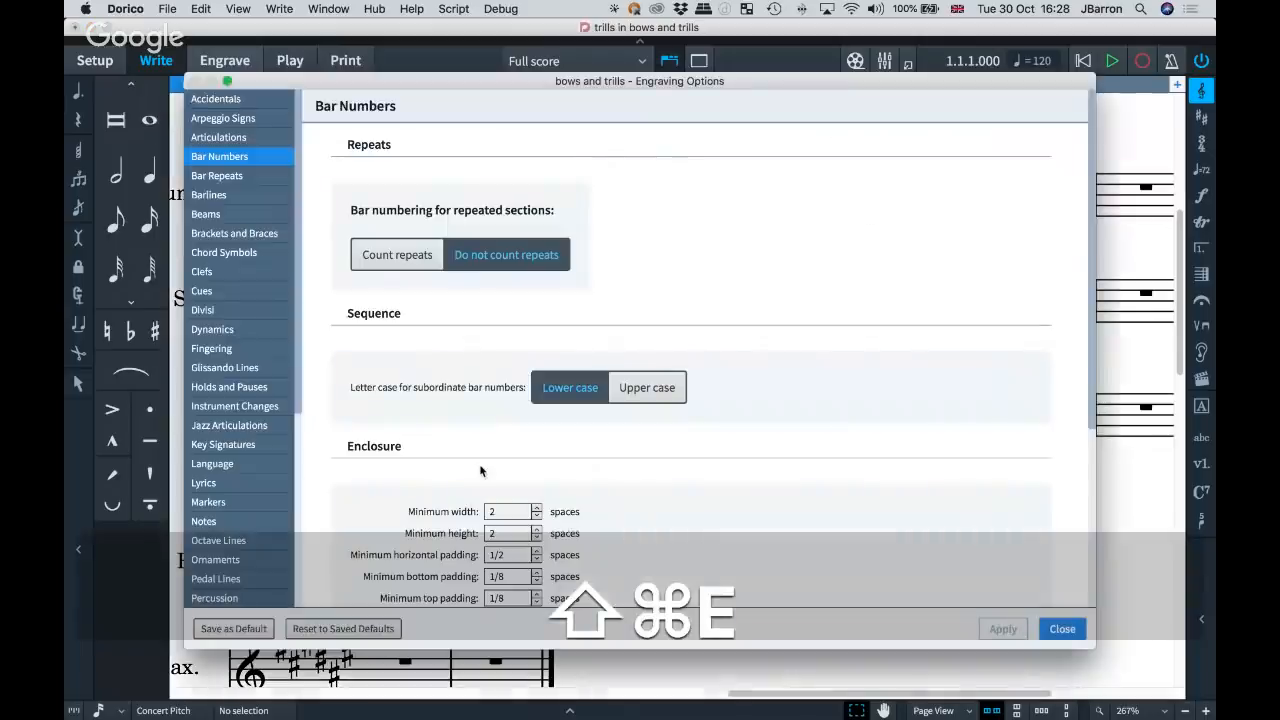
scroll(270, 509, down, 10)
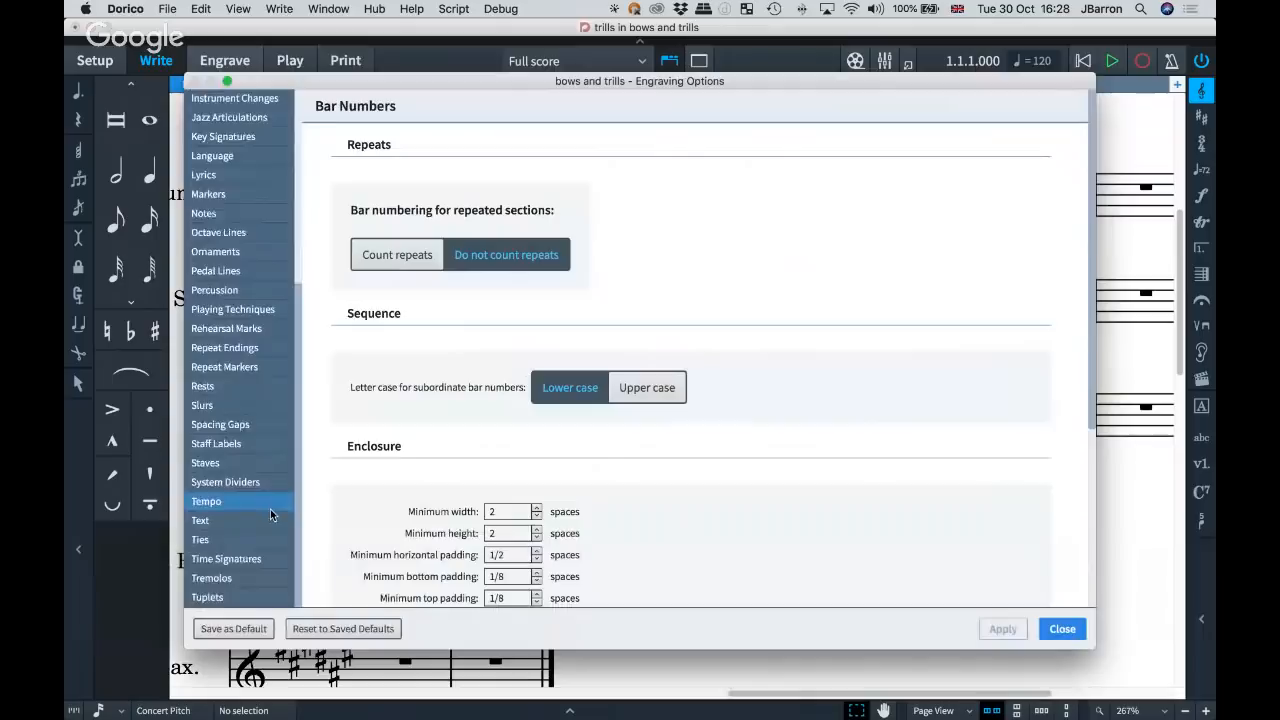
click(262, 336)
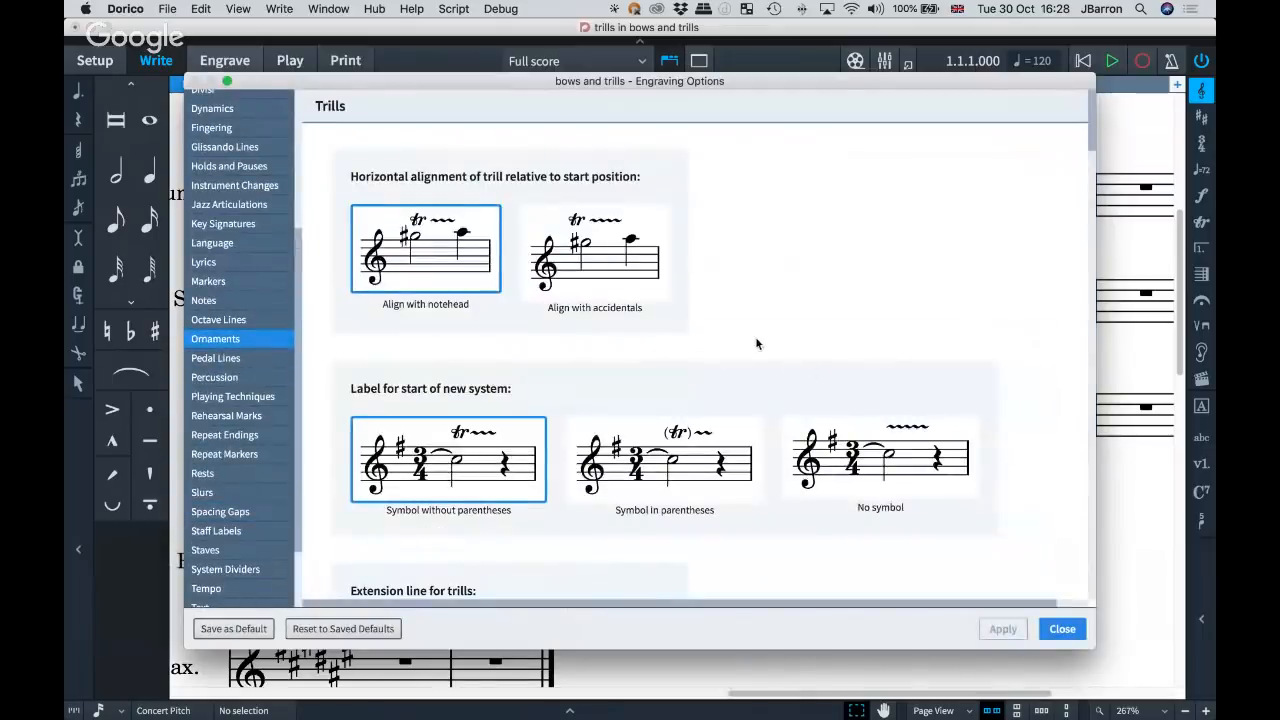
scroll(797, 350, down, 10)
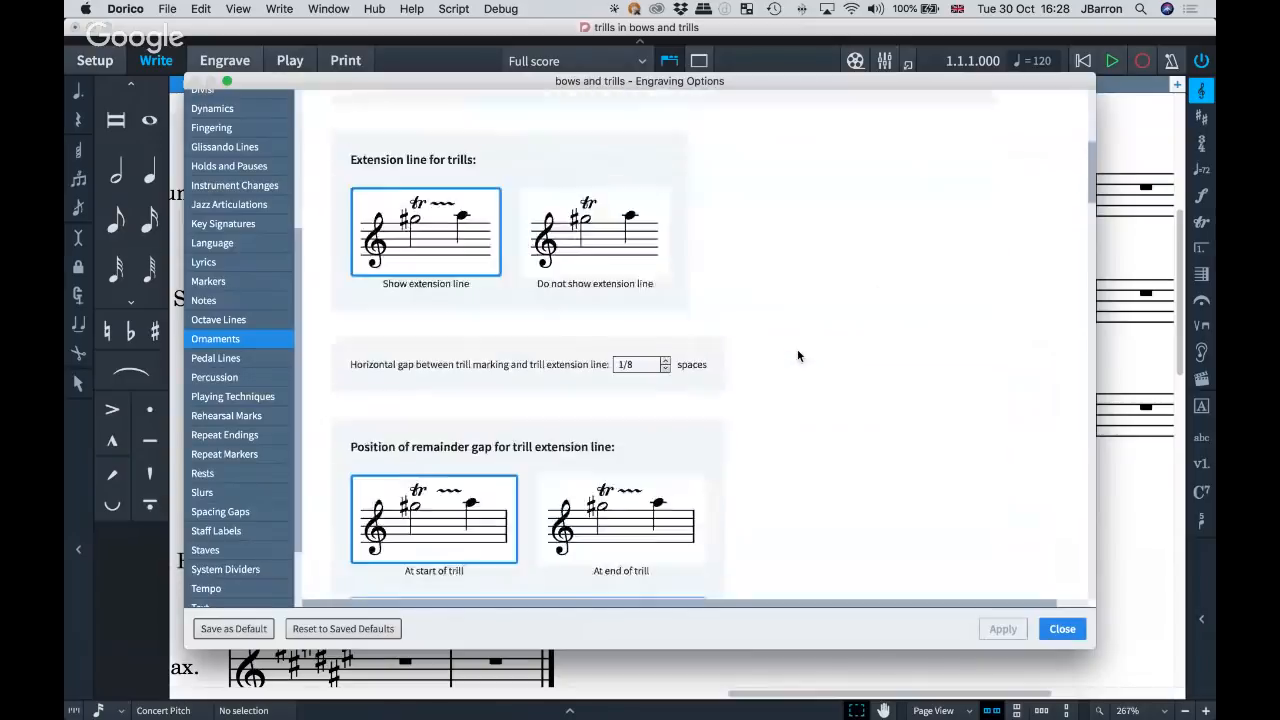
scroll(797, 355, down, 8)
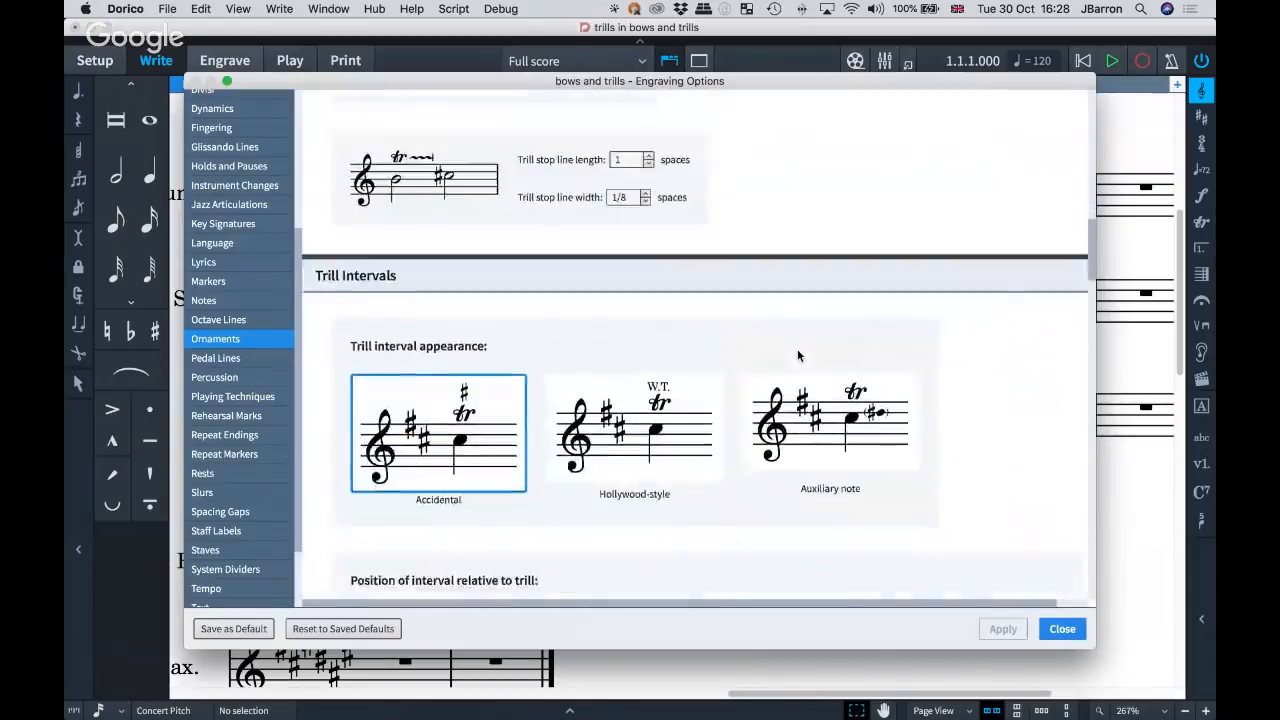
scroll(797, 355, down, 5)
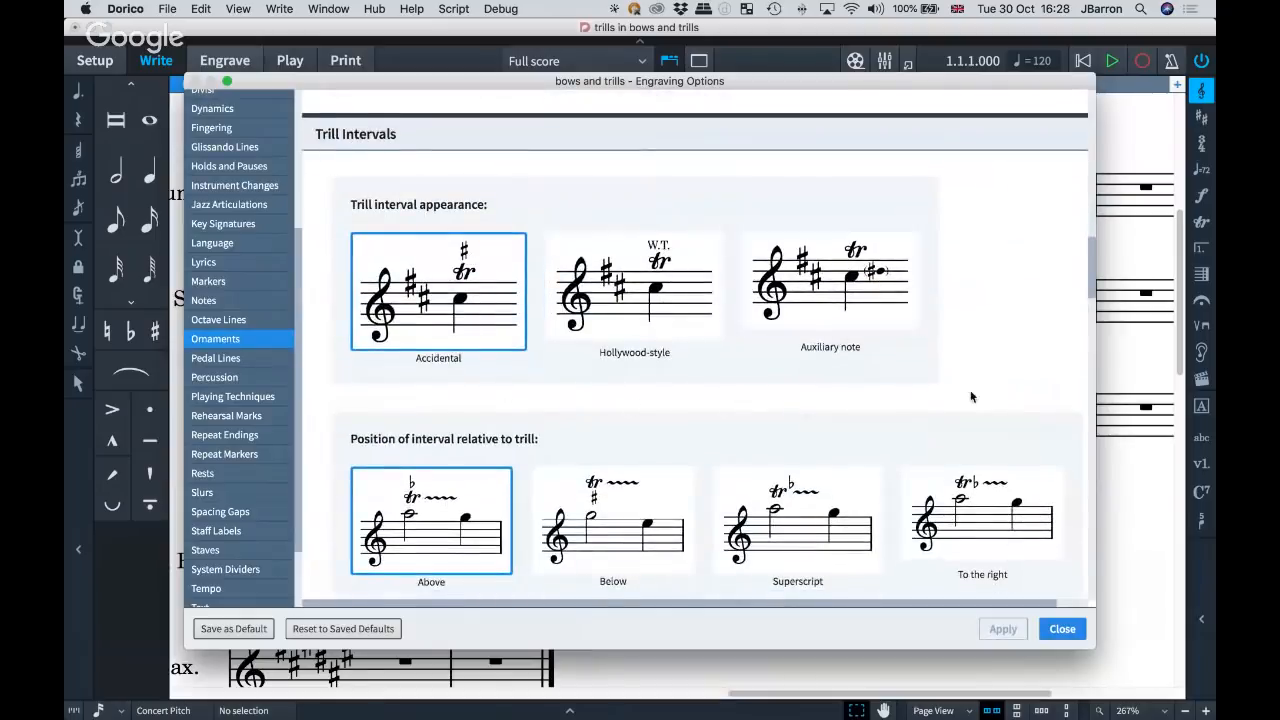
scroll(700, 340, down, 5)
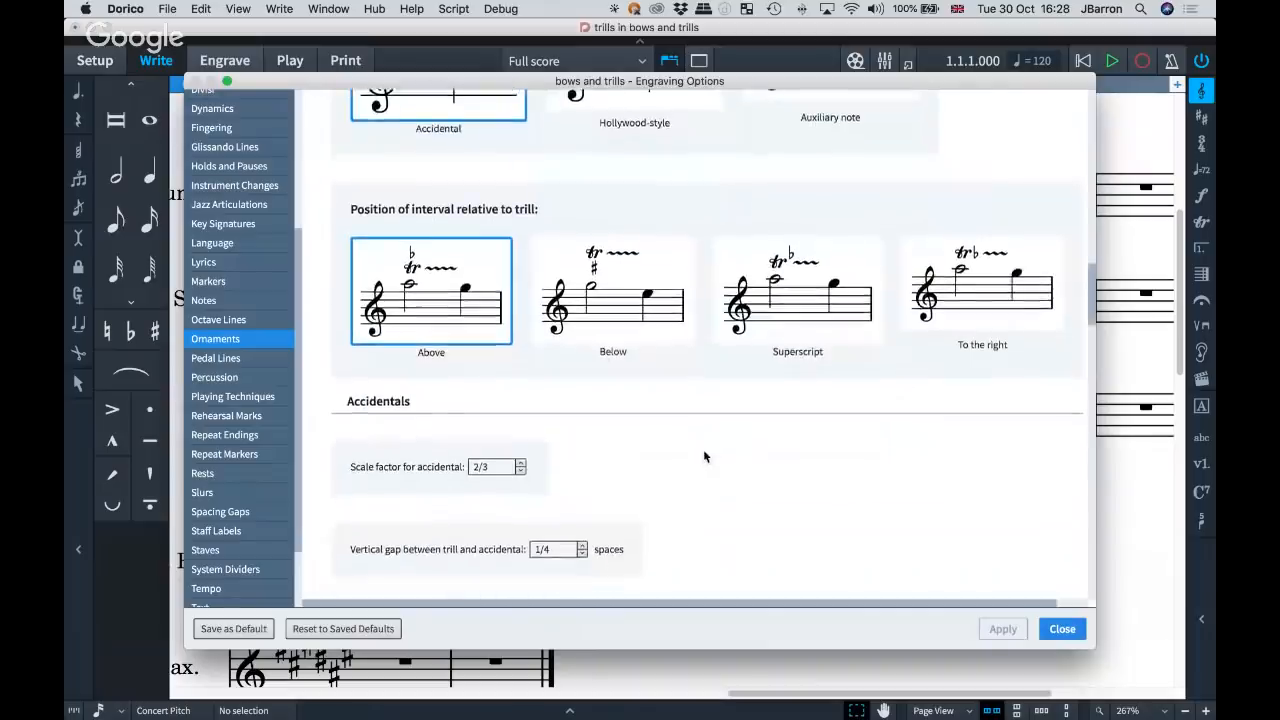
scroll(703, 449, down, 8)
scroll(854, 451, down, 2)
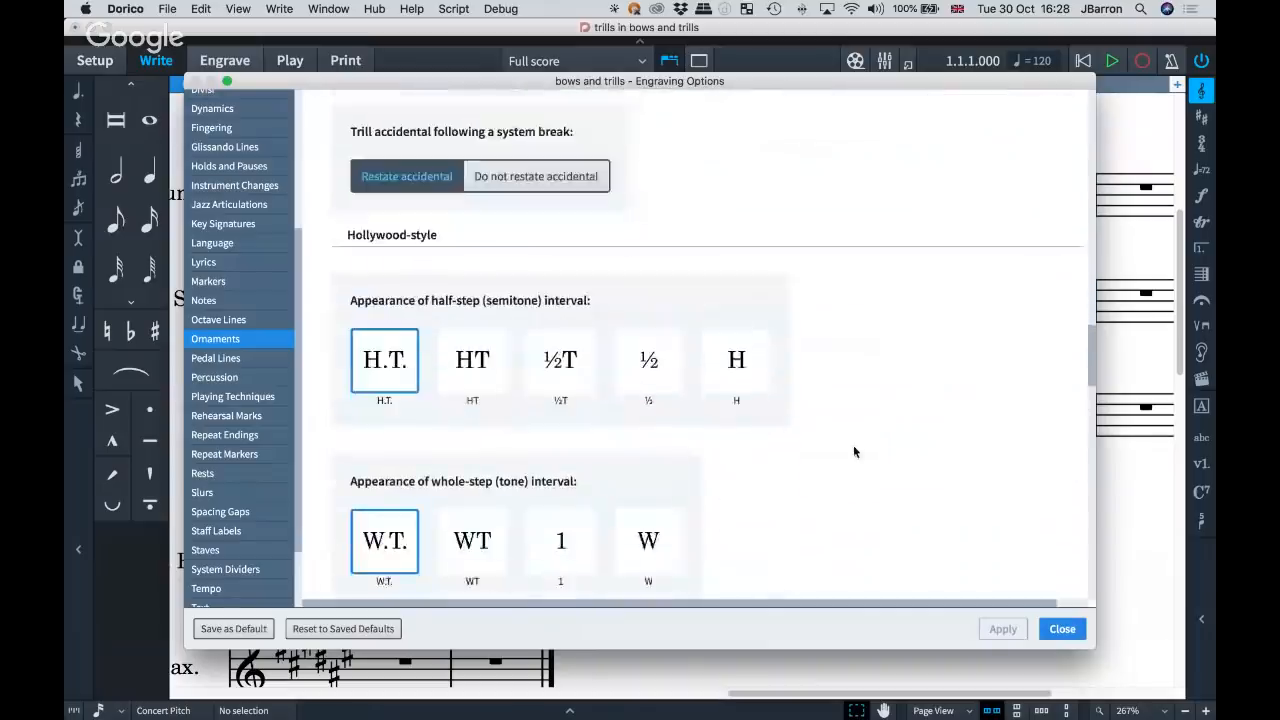
scroll(951, 320, down, 7)
scroll(951, 320, down, 8)
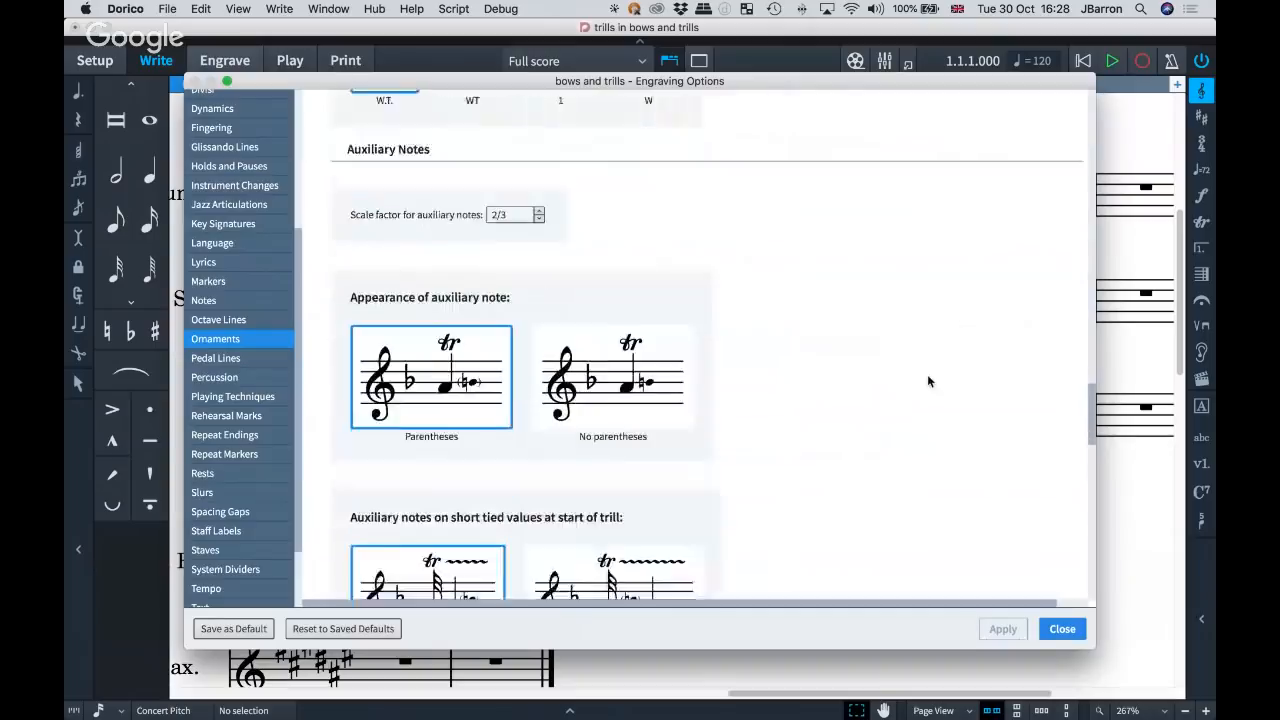
scroll(928, 381, down, 8)
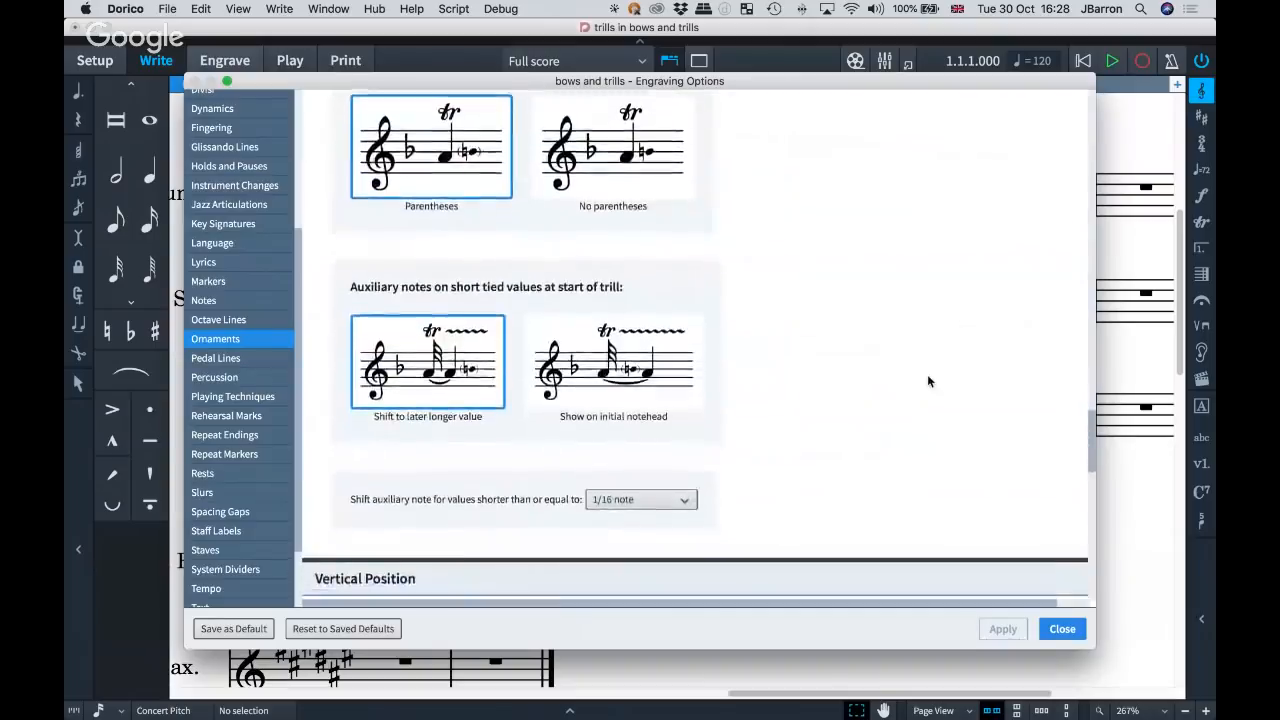
scroll(928, 381, down, 13)
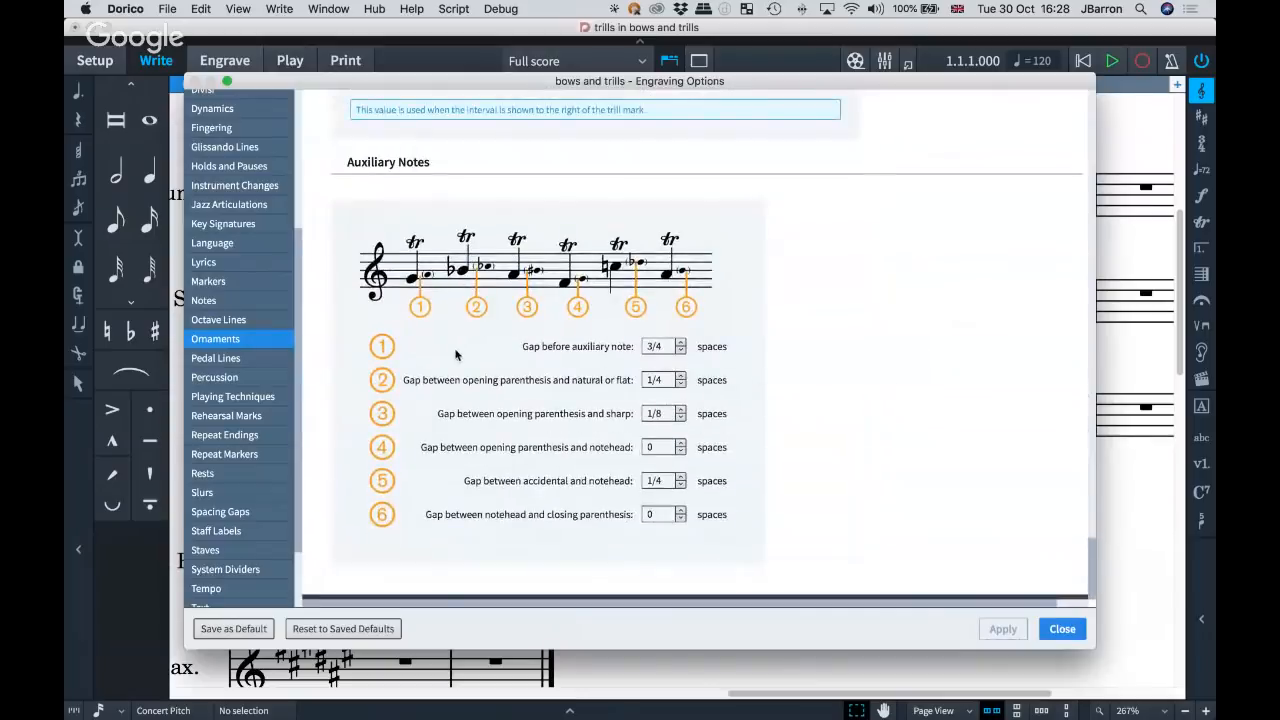
Look over the Jazz Articulations and Repeat Markers engraving options, and close the options without changes.
scroll(212, 512, down, 3)
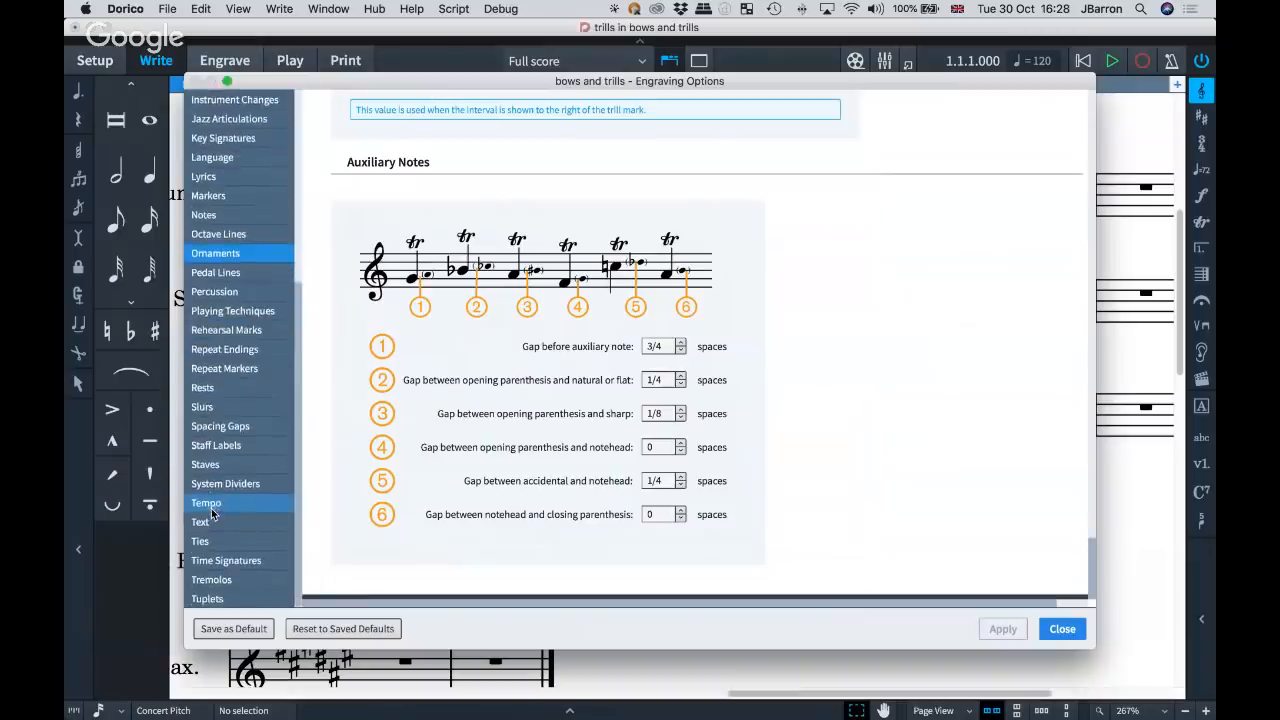
scroll(218, 456, up, 3)
scroll(218, 456, up, 4)
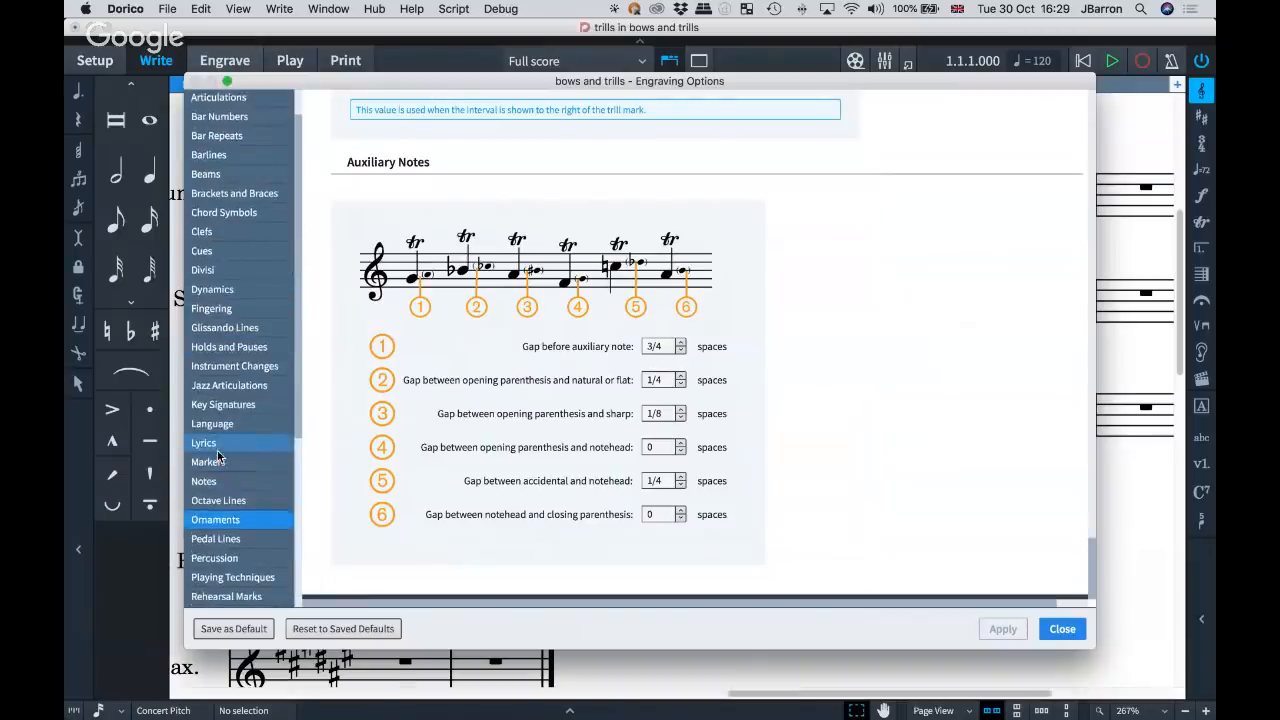
click(229, 386)
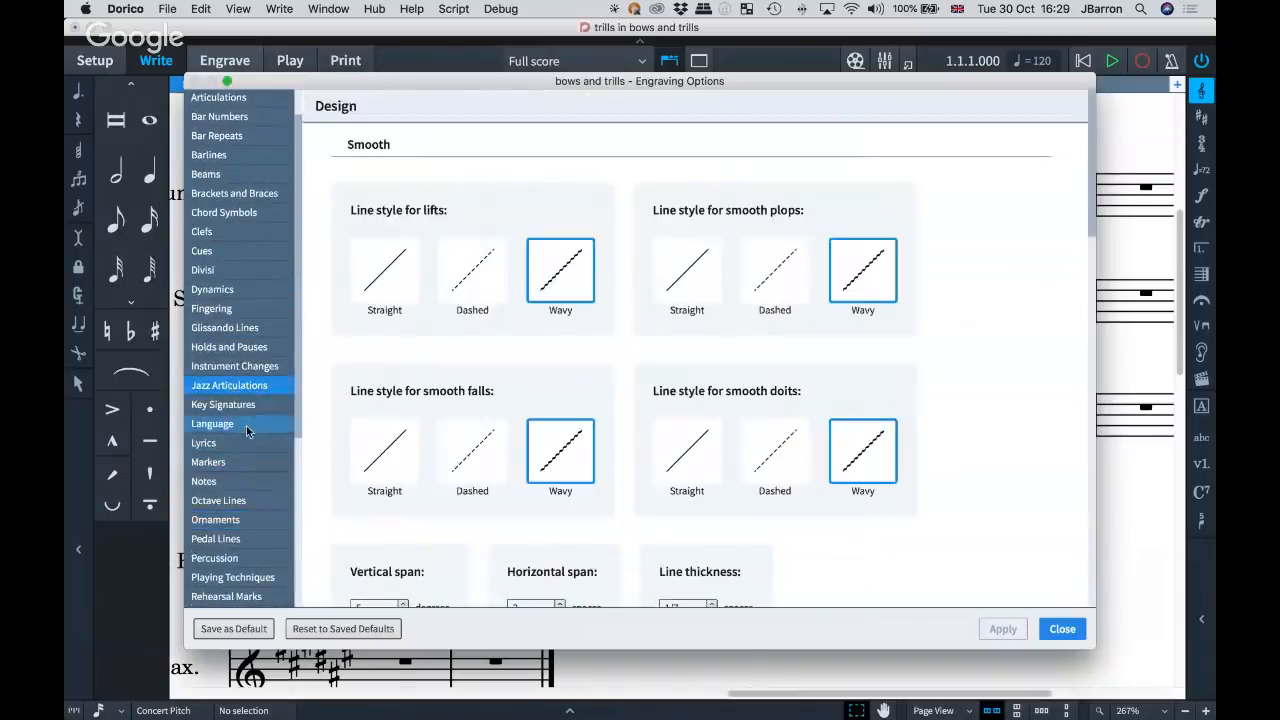
scroll(247, 432, down, 1)
scroll(247, 432, up, 3)
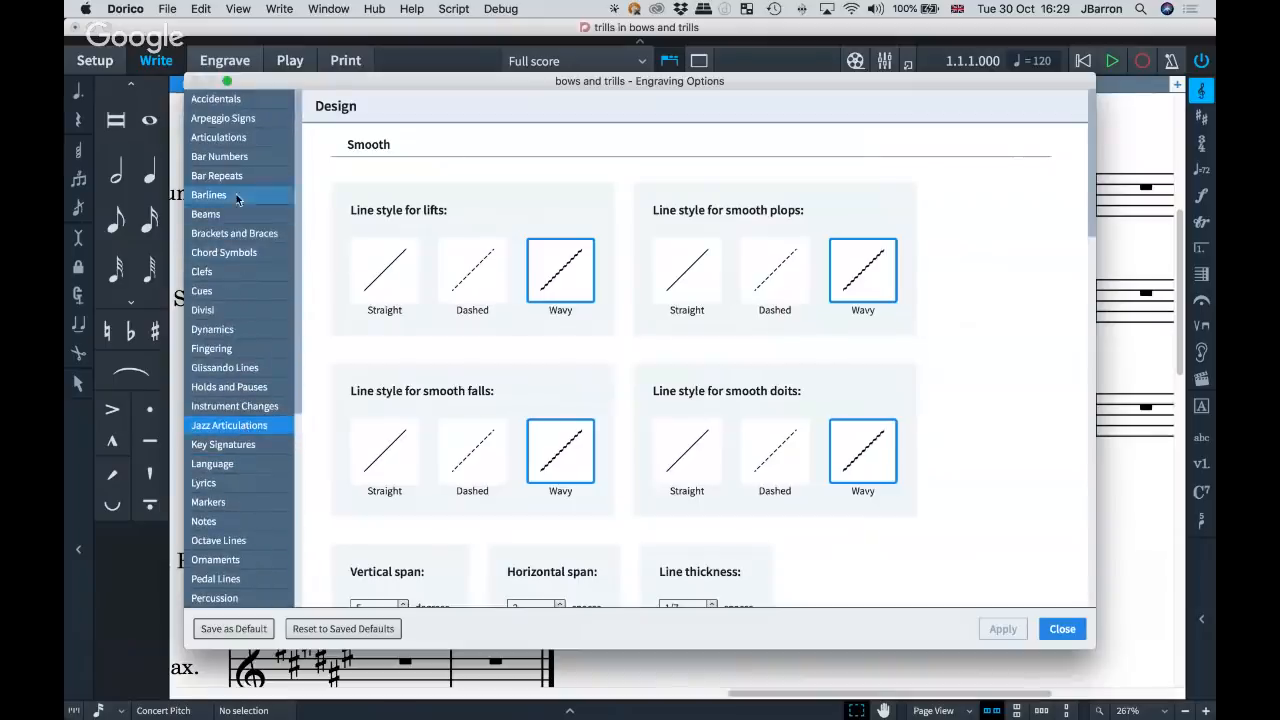
scroll(215, 360, down, 5)
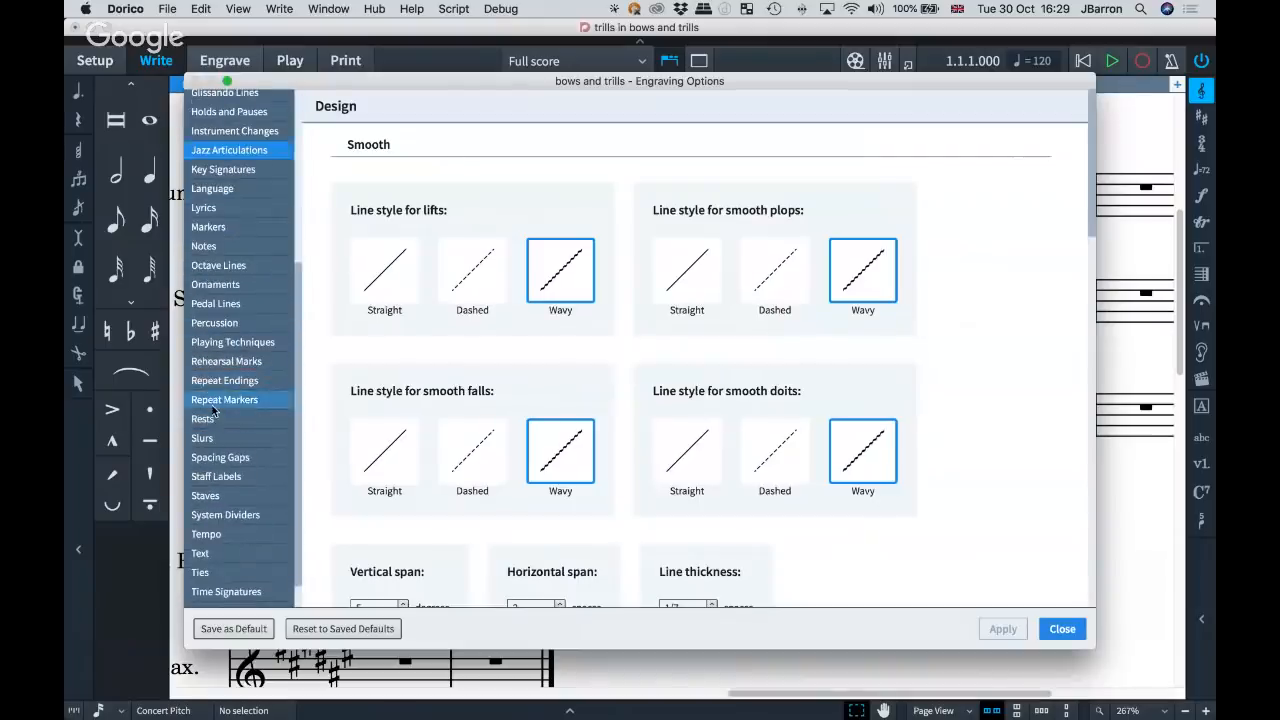
click(214, 401)
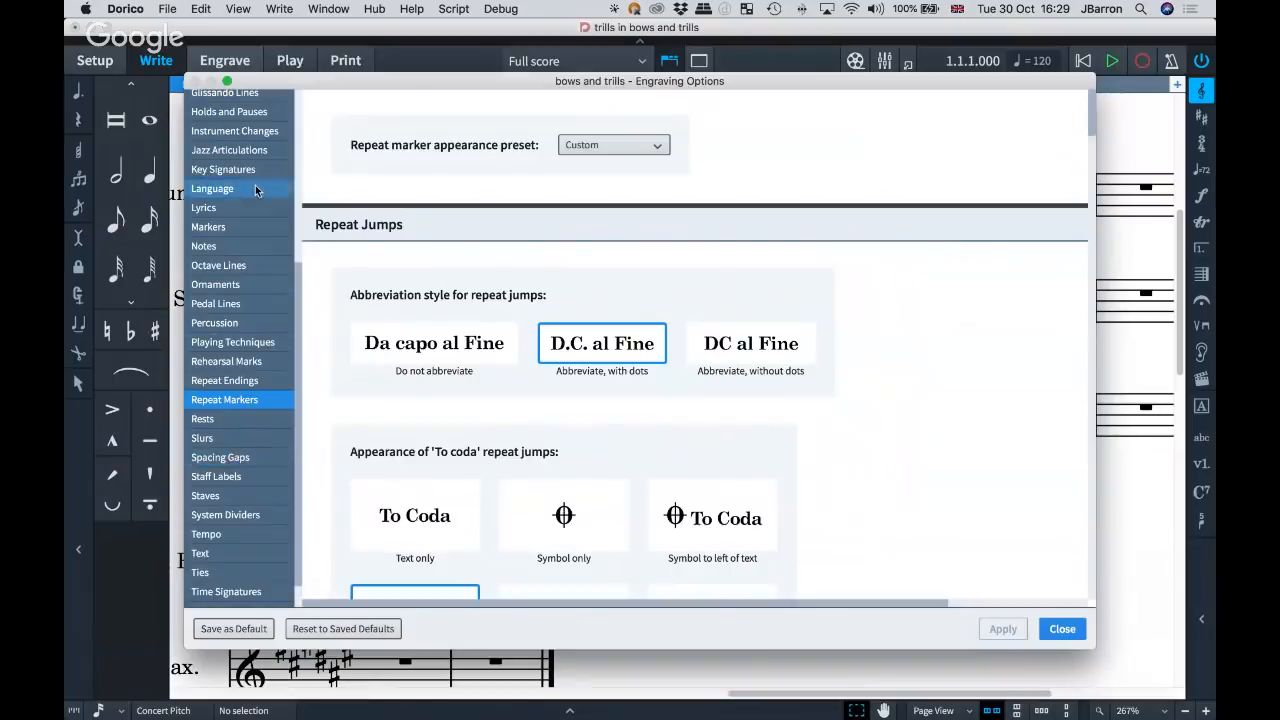
scroll(256, 270, up, 4)
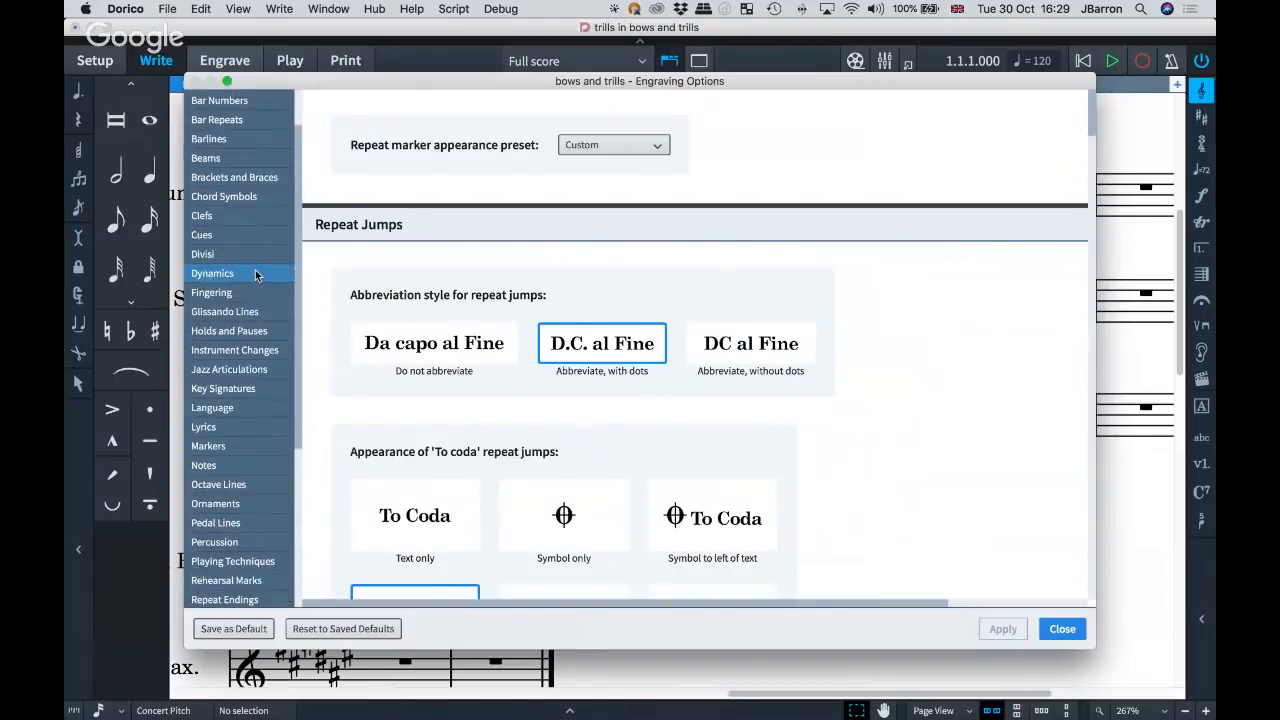
key(Escape)
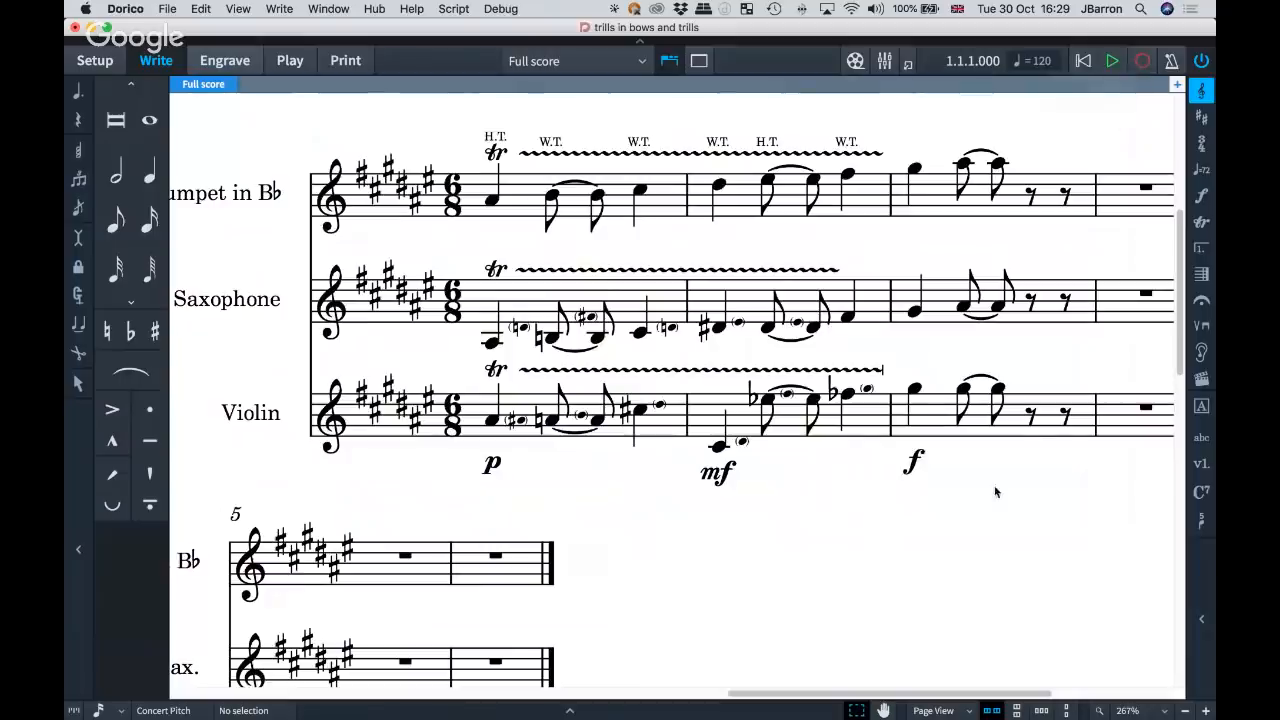
Examine the Note Input and Editing preferences, from auditioning, mouse input and percussion input to the editing options.
key(super+comma)
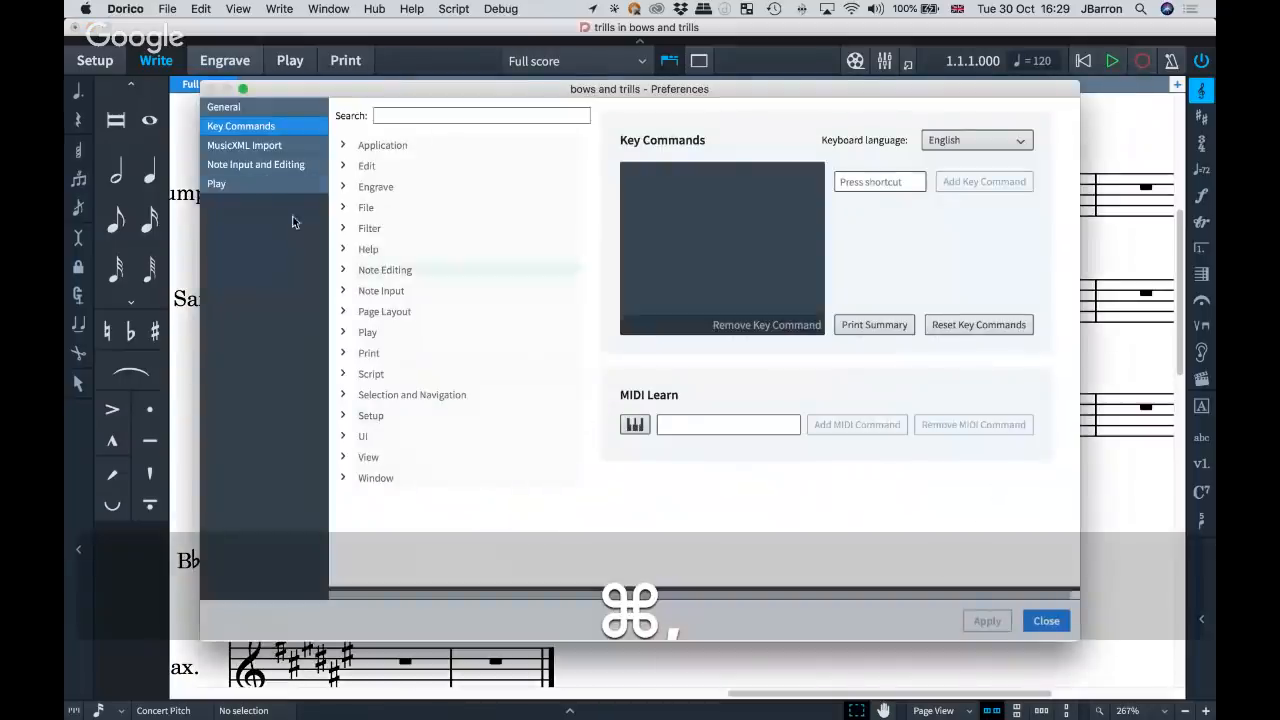
click(258, 164)
scroll(779, 405, down, 3)
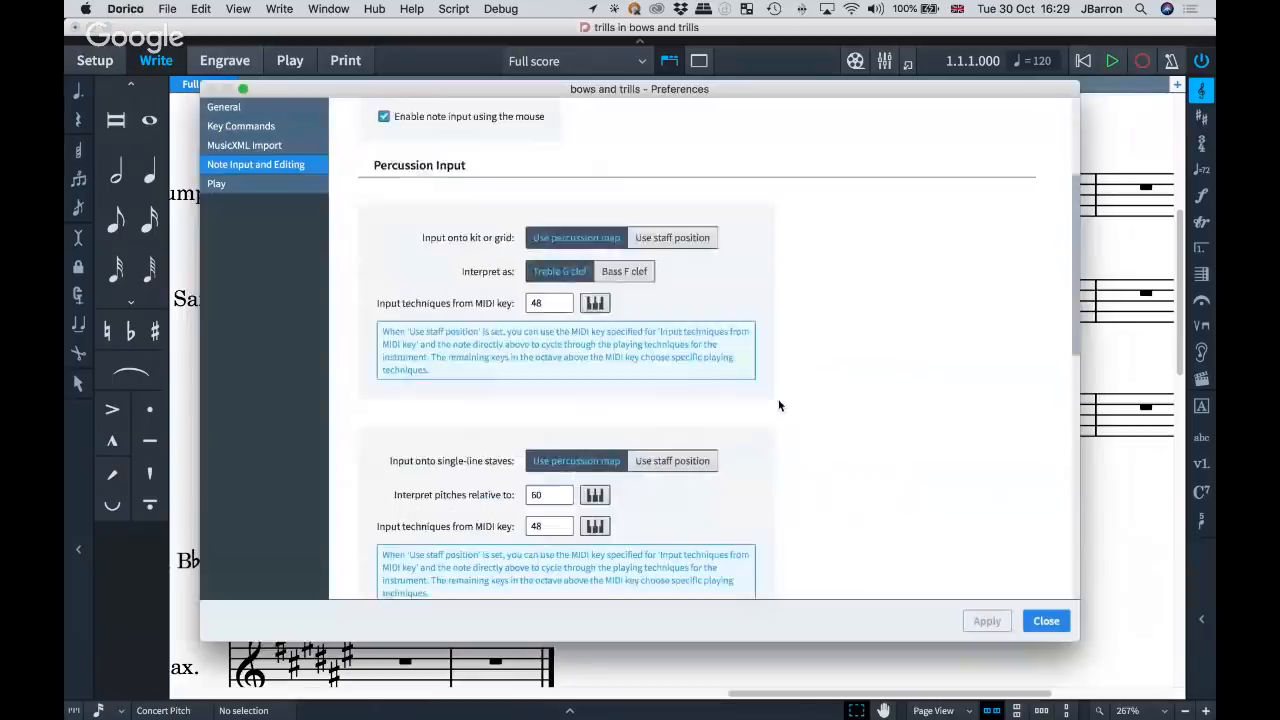
scroll(779, 405, up, 3)
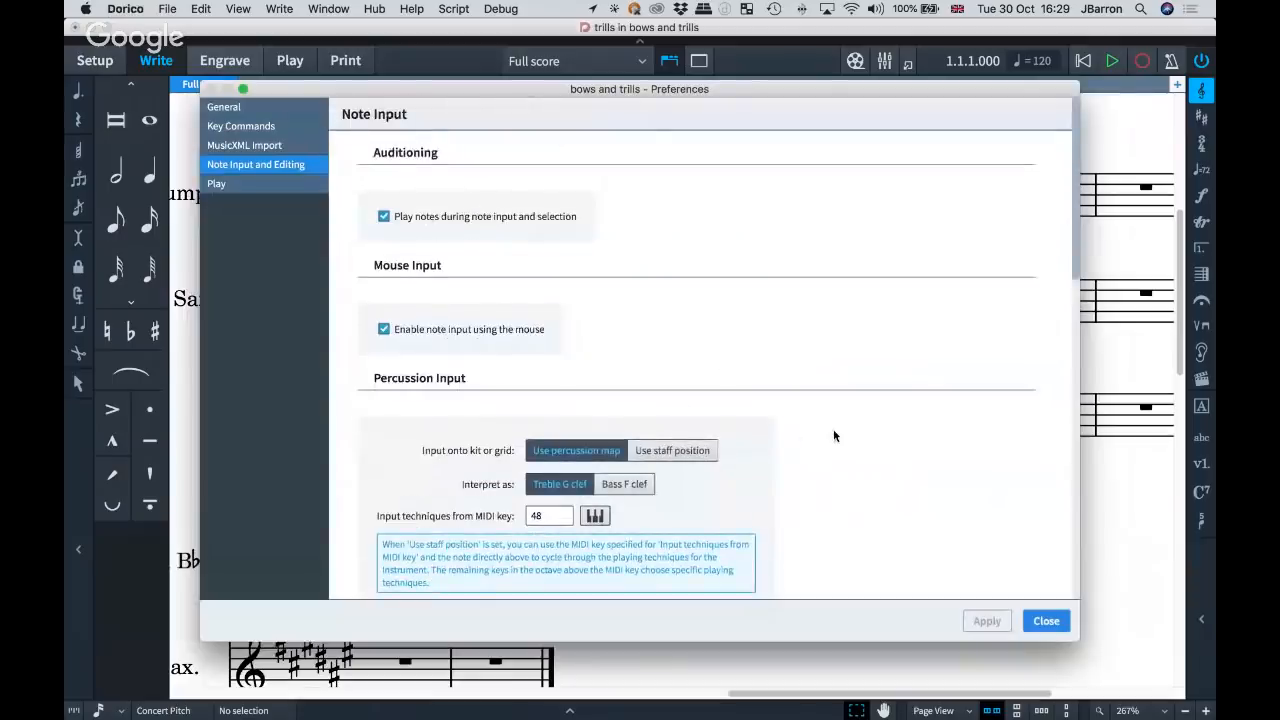
scroll(834, 436, down, 10)
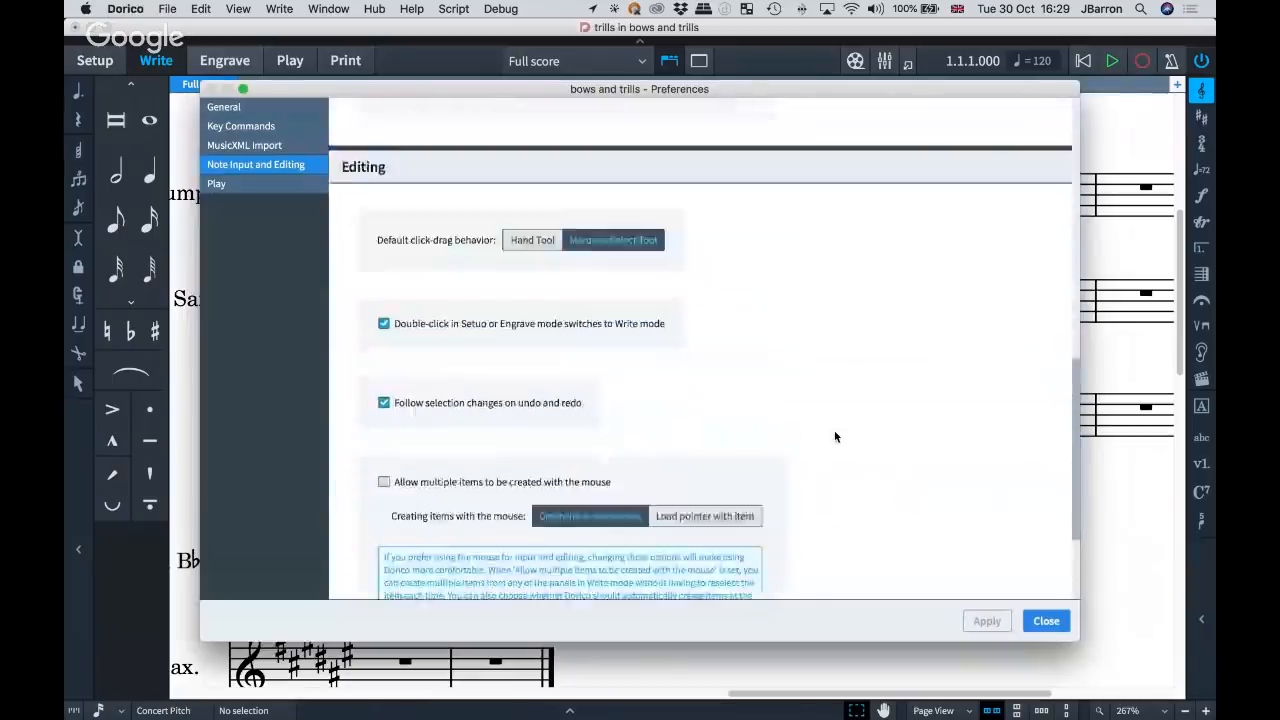
scroll(835, 436, down, 3)
Examine the Play preferences for playhead, recording, transport display, VST plug-ins and audio device, and close the preferences.
click(216, 183)
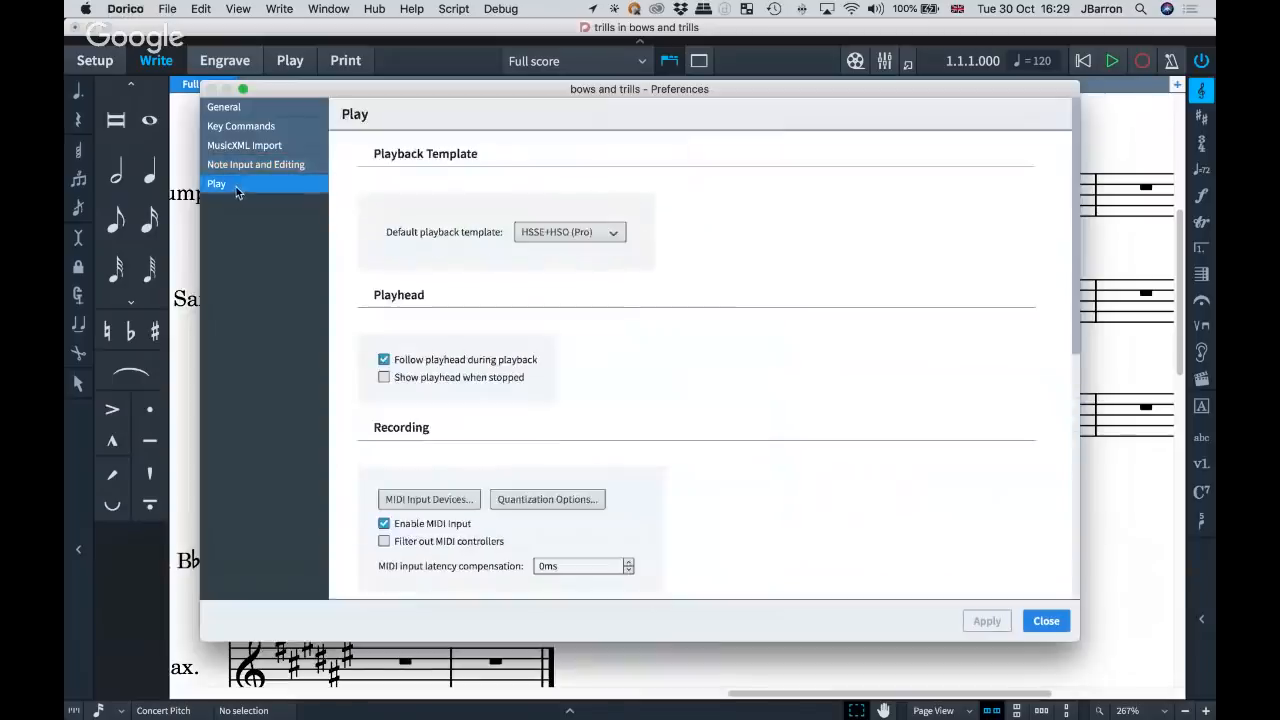
scroll(790, 360, down, 1)
scroll(790, 360, down, 5)
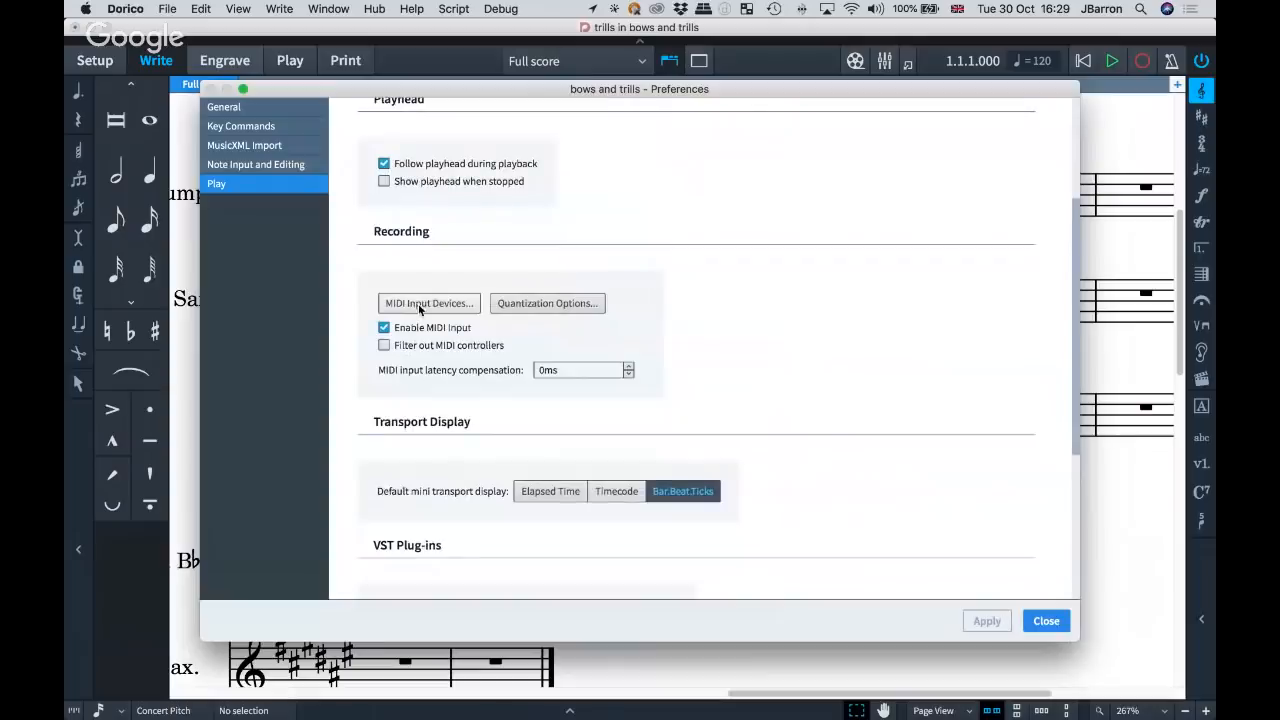
scroll(790, 425, down, 1)
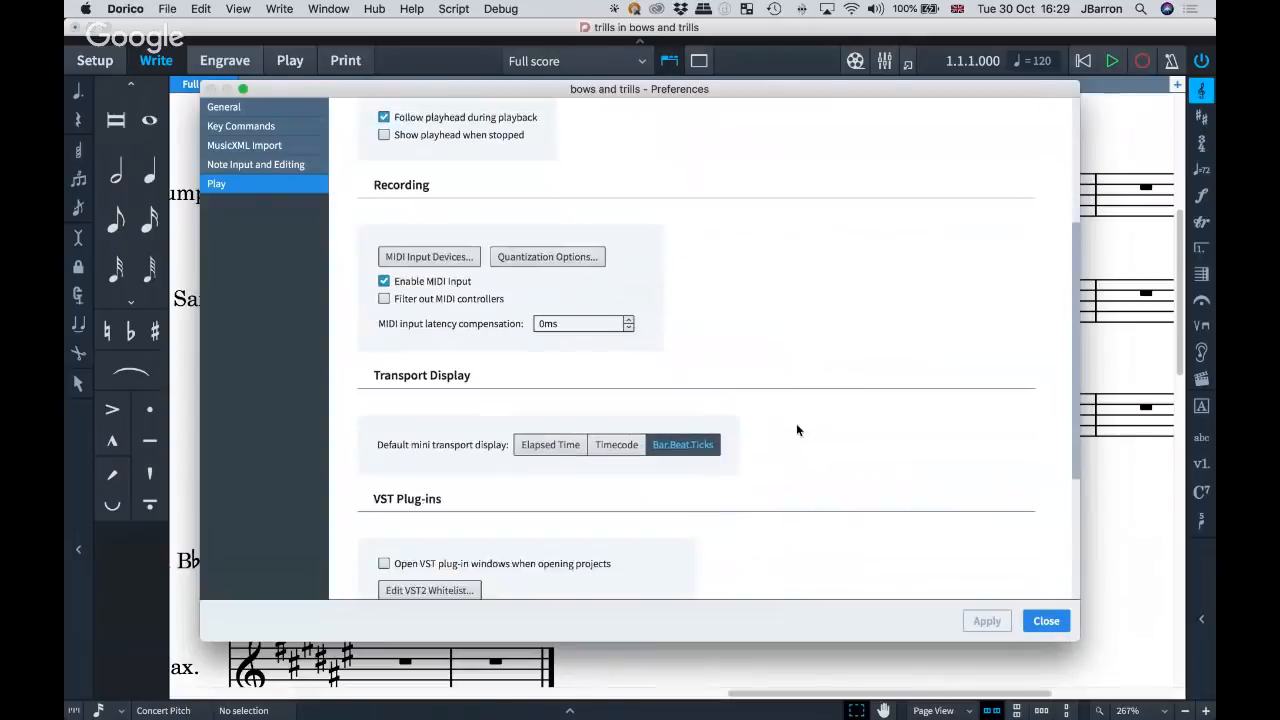
scroll(797, 429, down, 3)
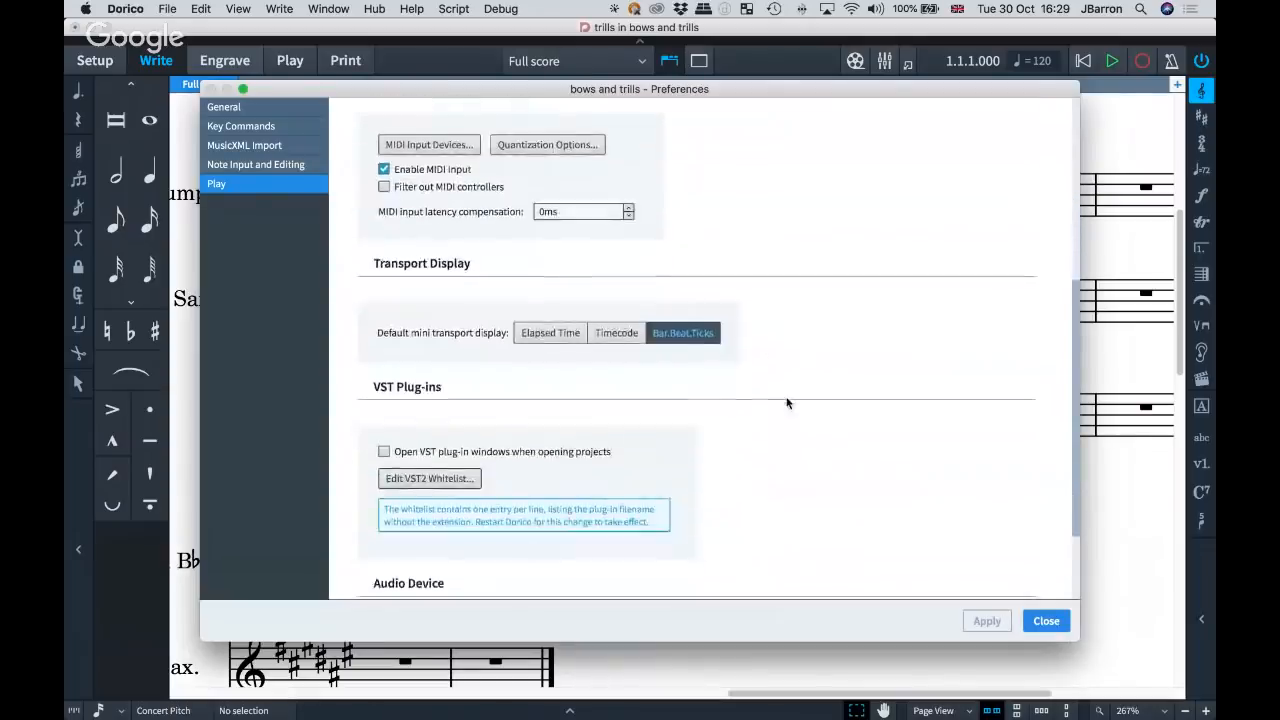
scroll(814, 463, down, 3)
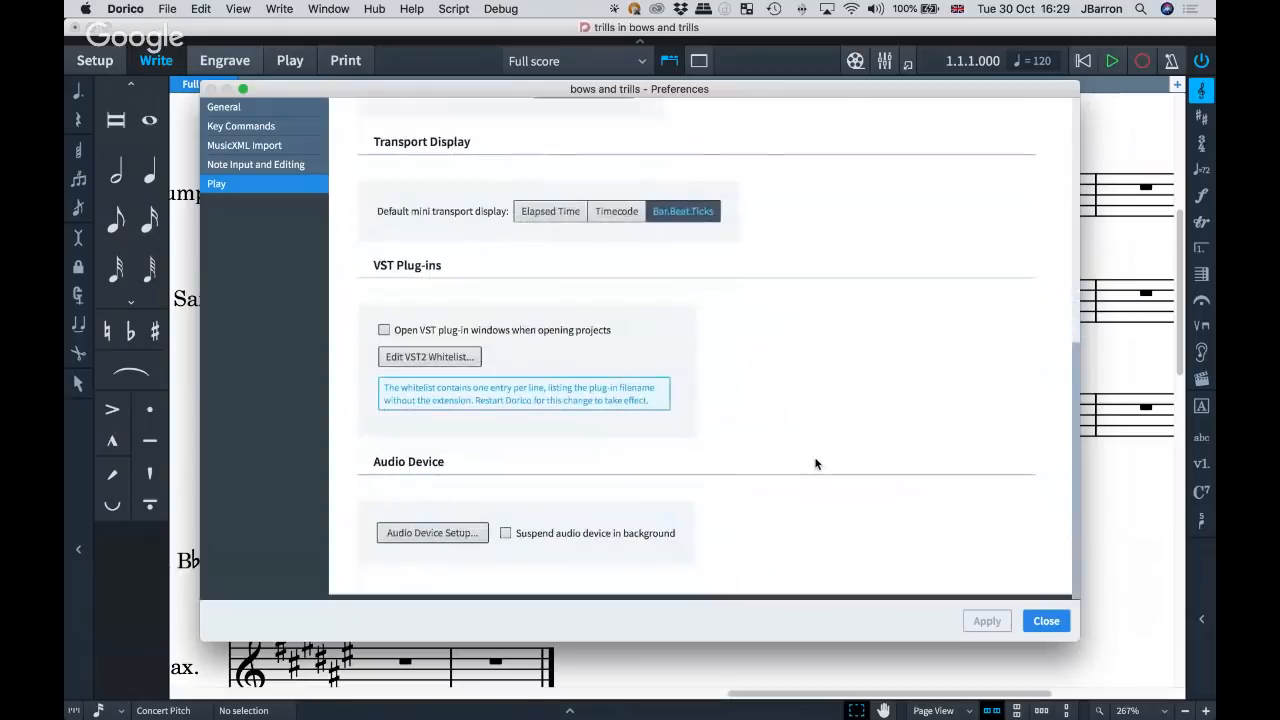
key(Escape)
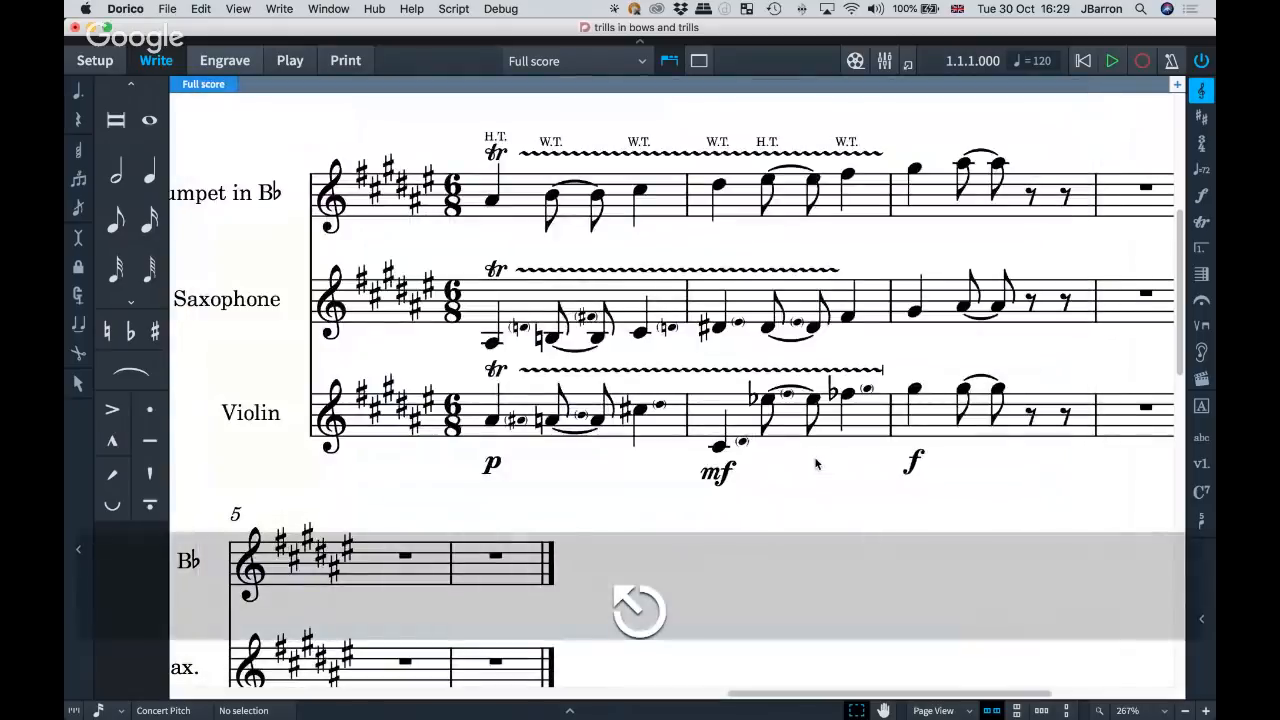